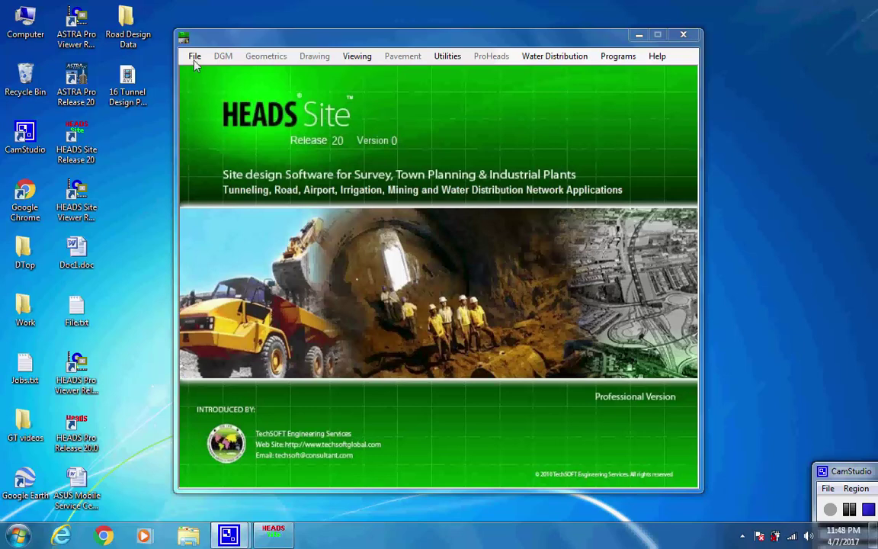
Set the Work folder on the desktop as the working folder.
left_click(195, 58)
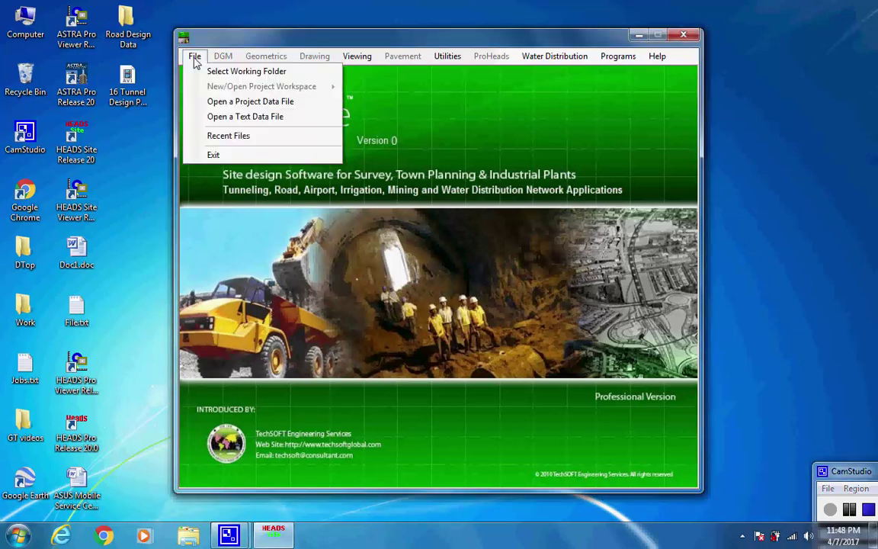
left_click(288, 72)
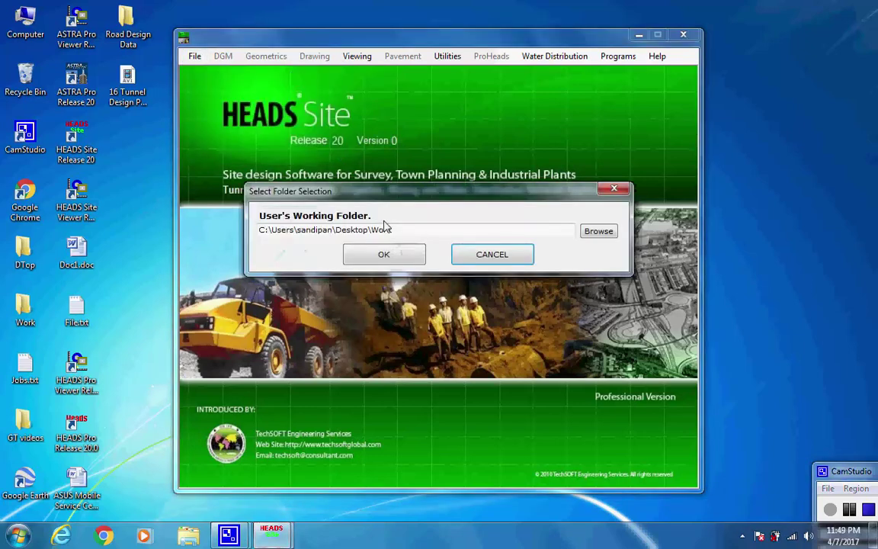
left_click_drag(391, 229, 336, 229)
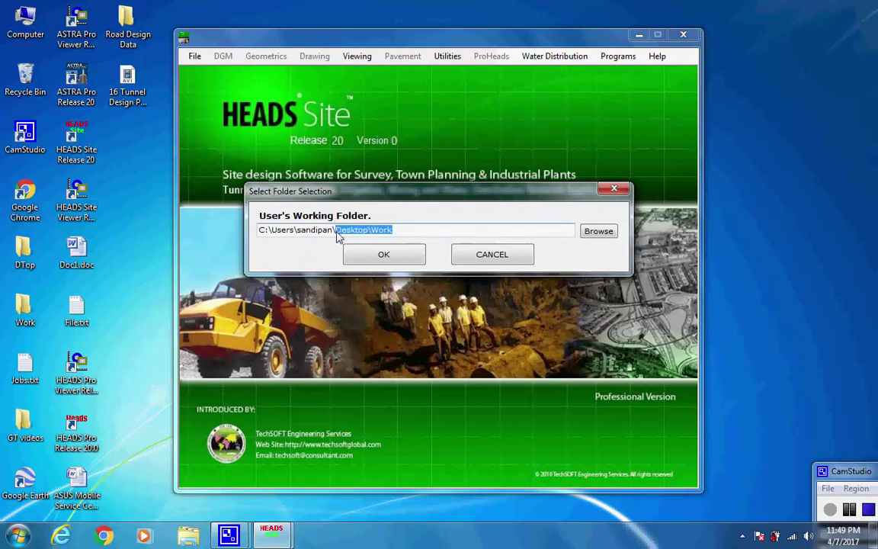
left_click(387, 232)
left_click(390, 256)
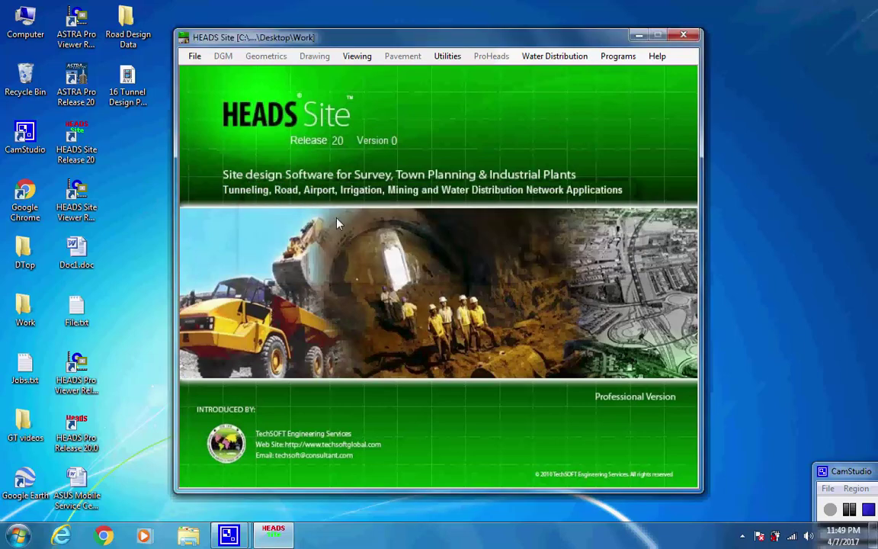
Open a new project workspace for an Airport Project.
left_click(194, 56)
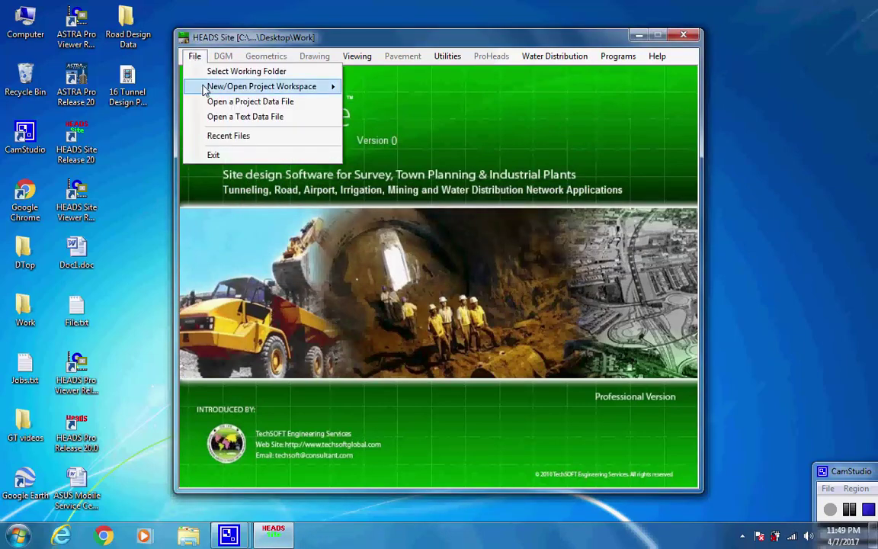
mouse_move(229, 86)
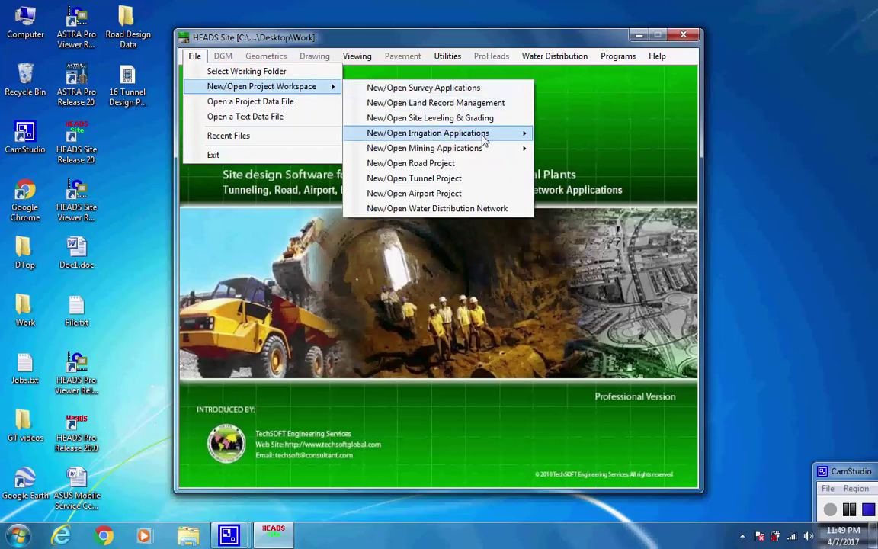
left_click(477, 199)
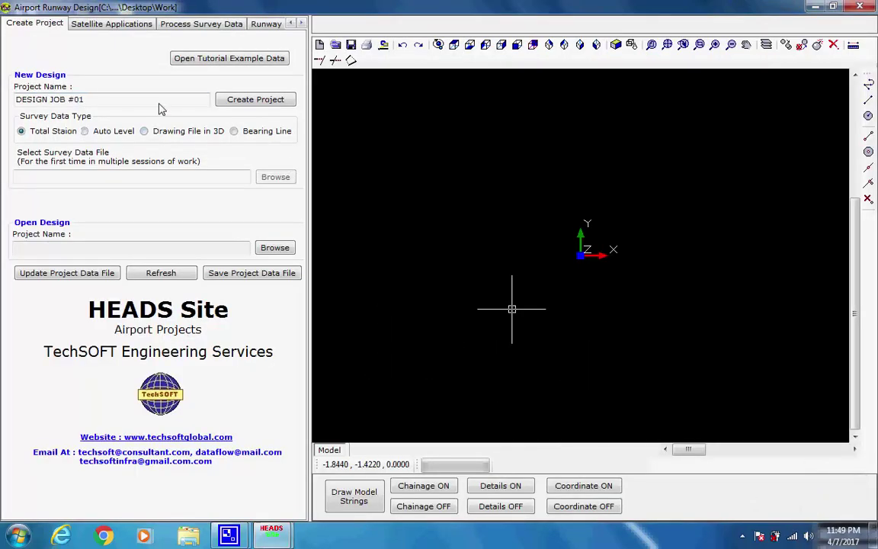
Load the tutorial example data for the airport runway design and dismiss the notice.
left_click_drag(112, 97, 11, 107)
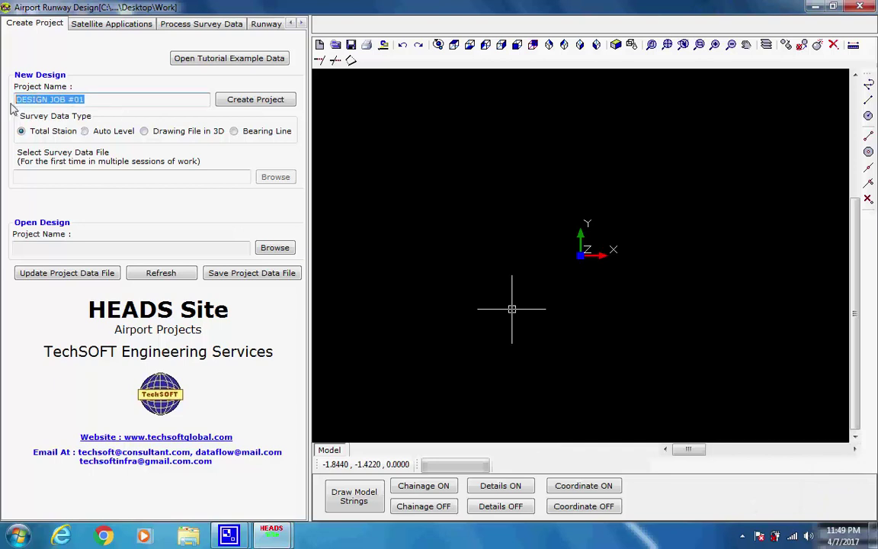
left_click(81, 97)
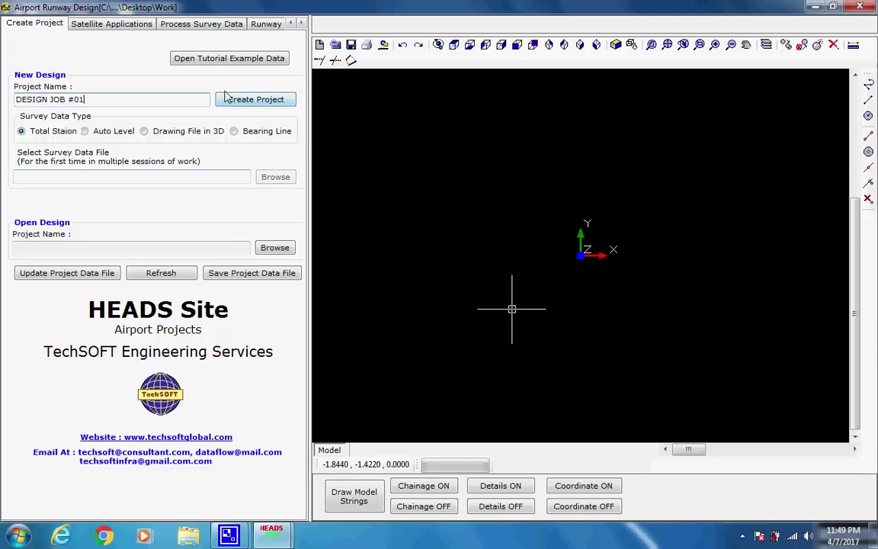
left_click(200, 60)
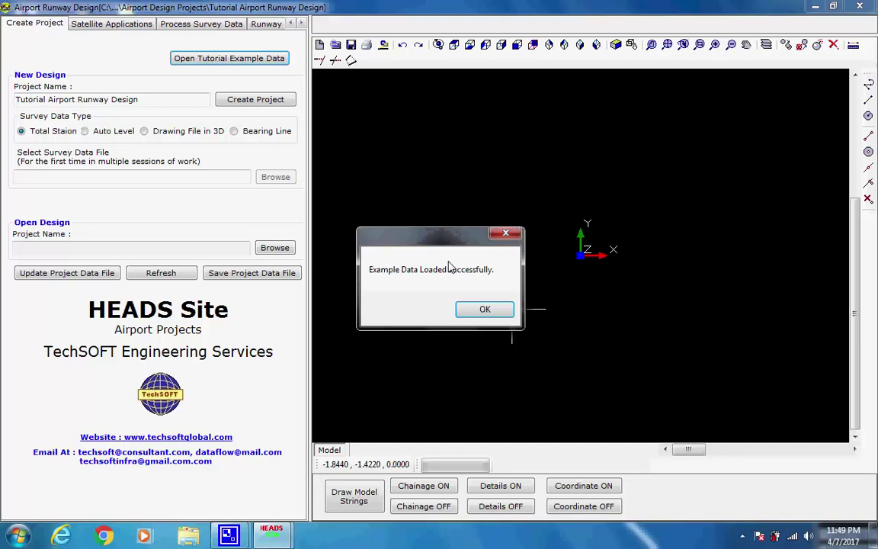
left_click(476, 311)
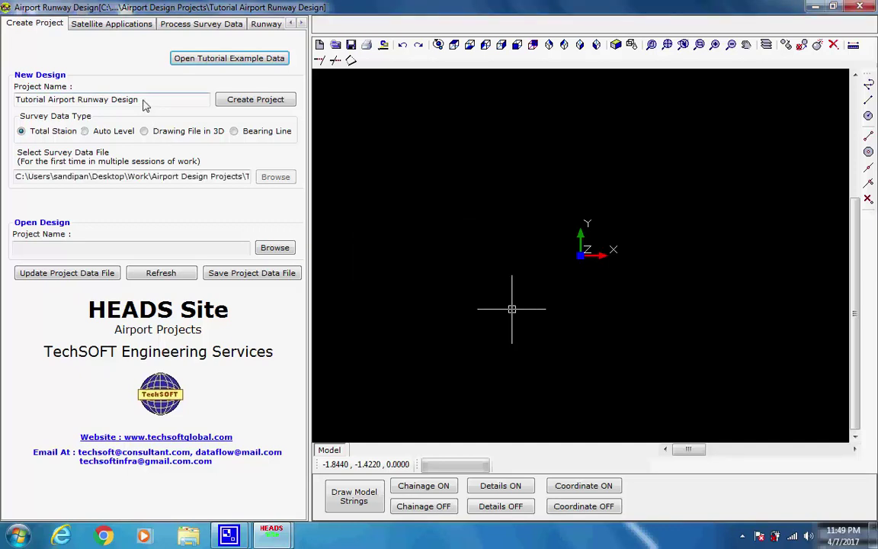
Review the project name, the survey data file path and the contents of SURVEY.txt, closing the file when done.
left_click_drag(139, 100, 13, 103)
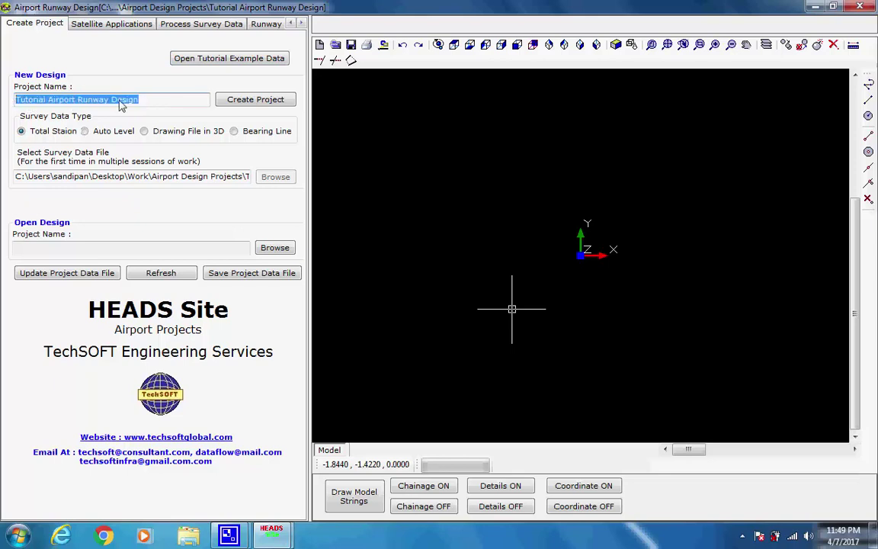
left_click(126, 97)
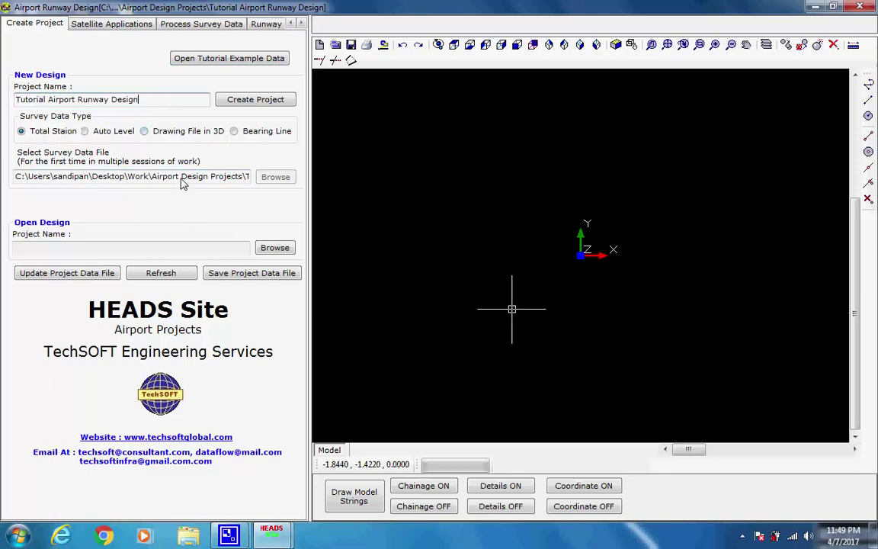
left_click_drag(152, 177, 284, 178)
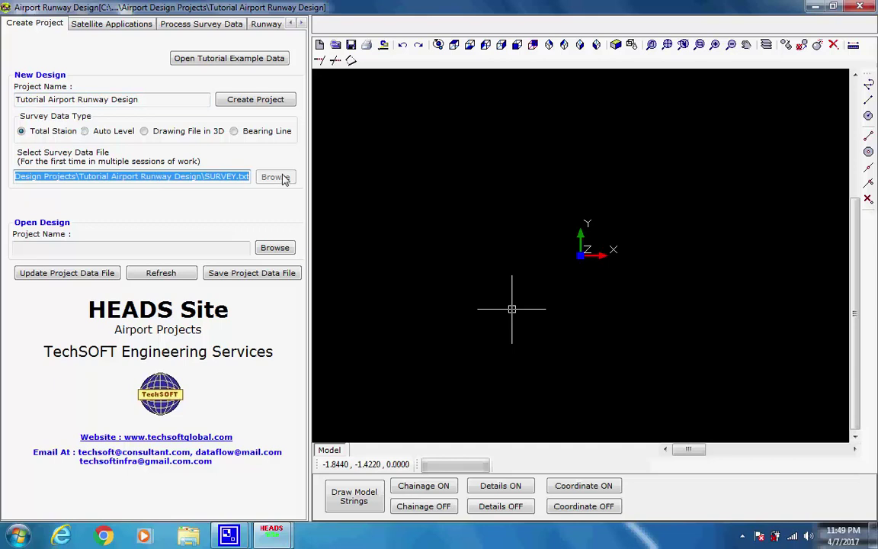
left_click(186, 176)
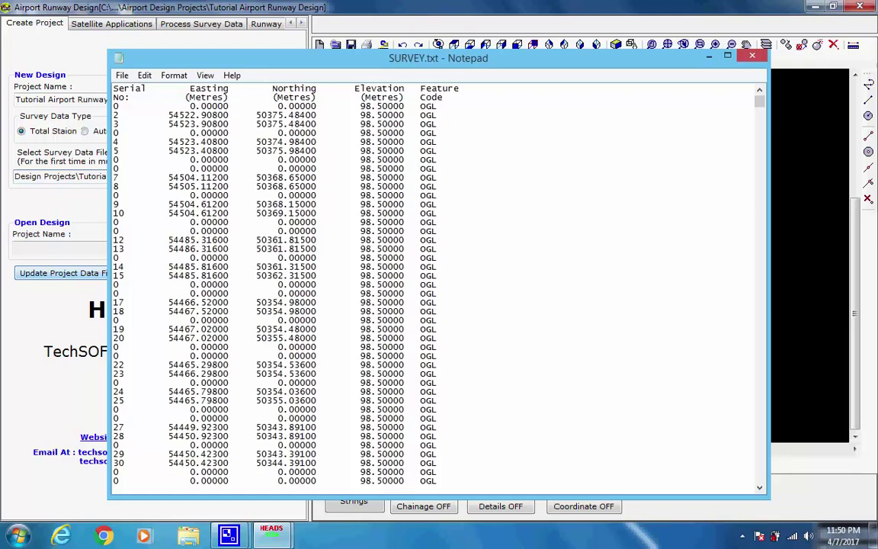
key("alt+F4")
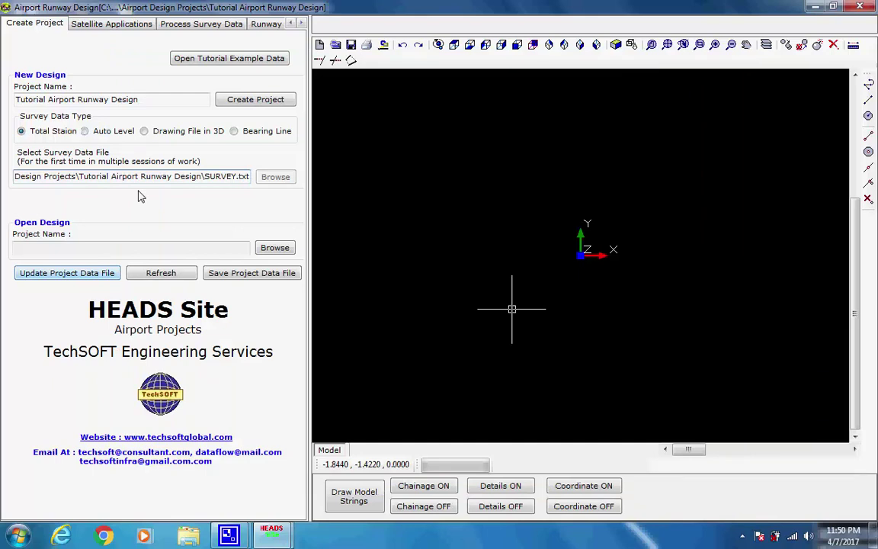
Create the ground model from the survey data, without UTM data conversion.
left_click(198, 26)
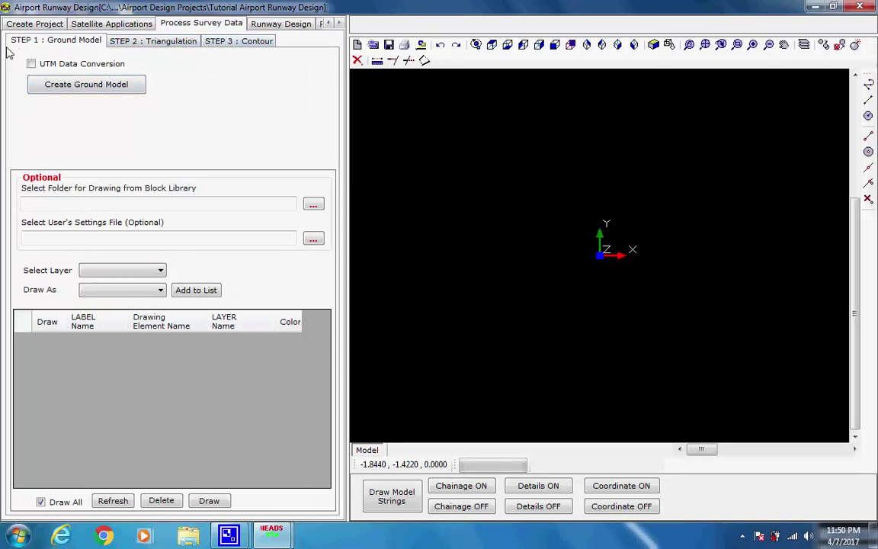
left_click(66, 89)
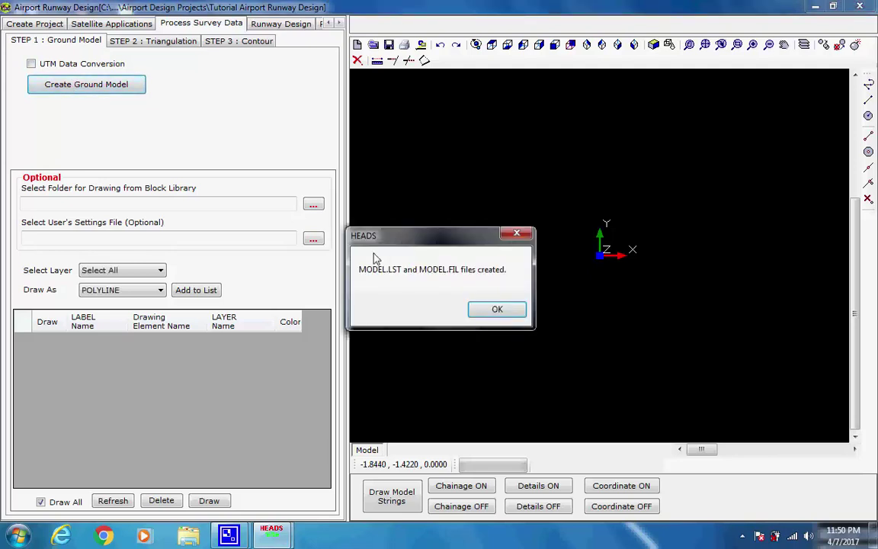
left_click(497, 308)
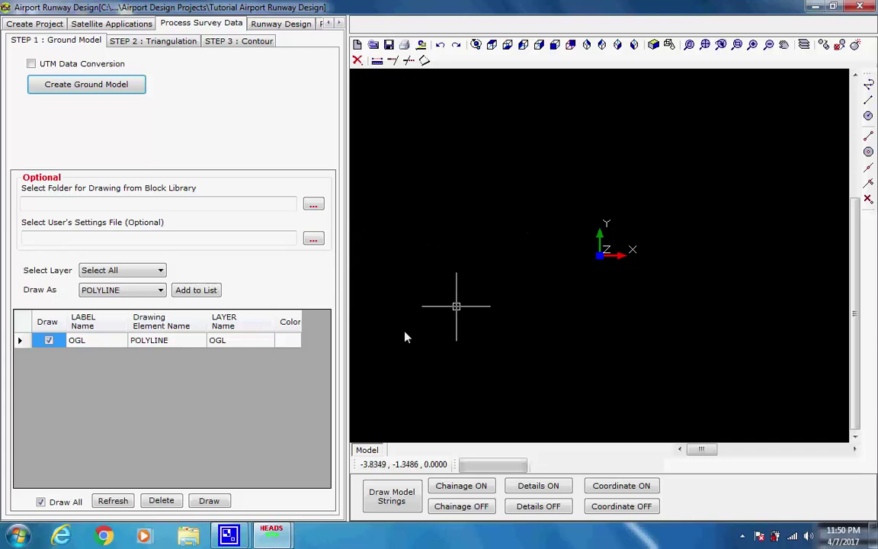
Assign a dark yellow colour to the OGL polyline layer and draw the ground model.
left_click(289, 344)
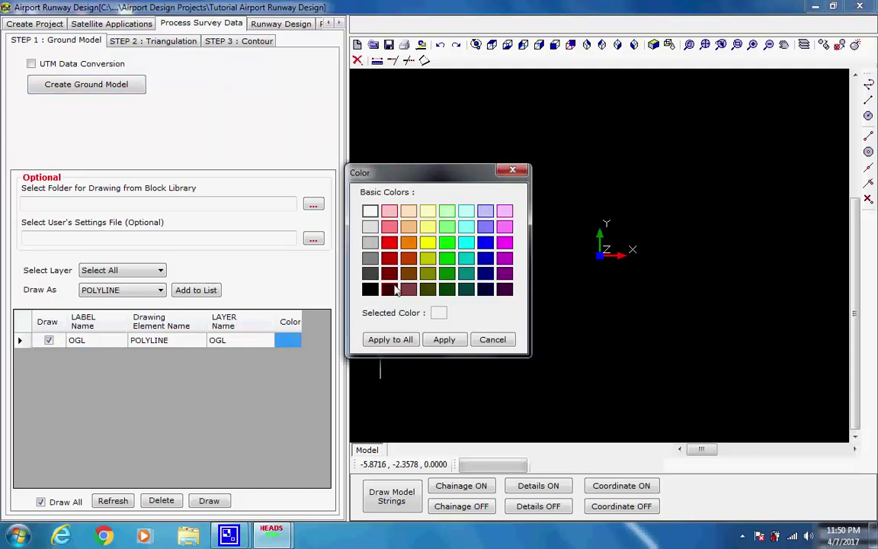
left_click(429, 261)
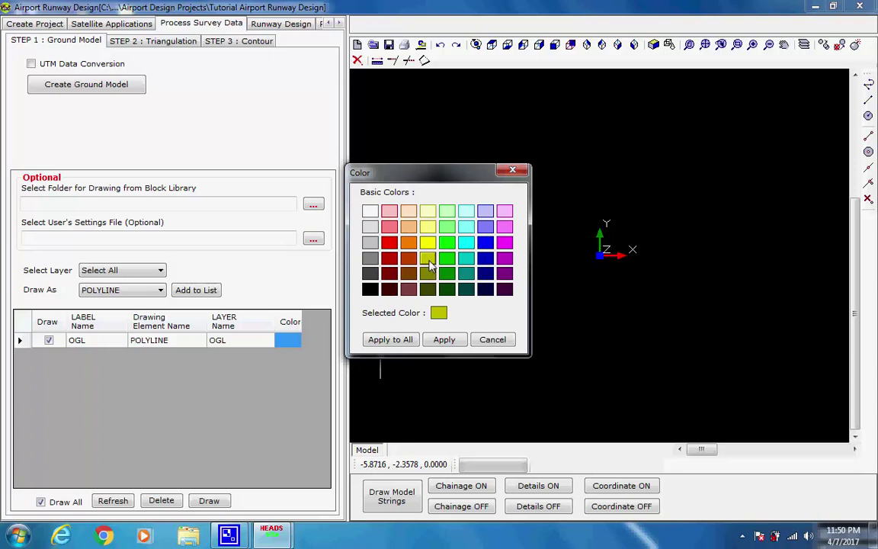
left_click(453, 342)
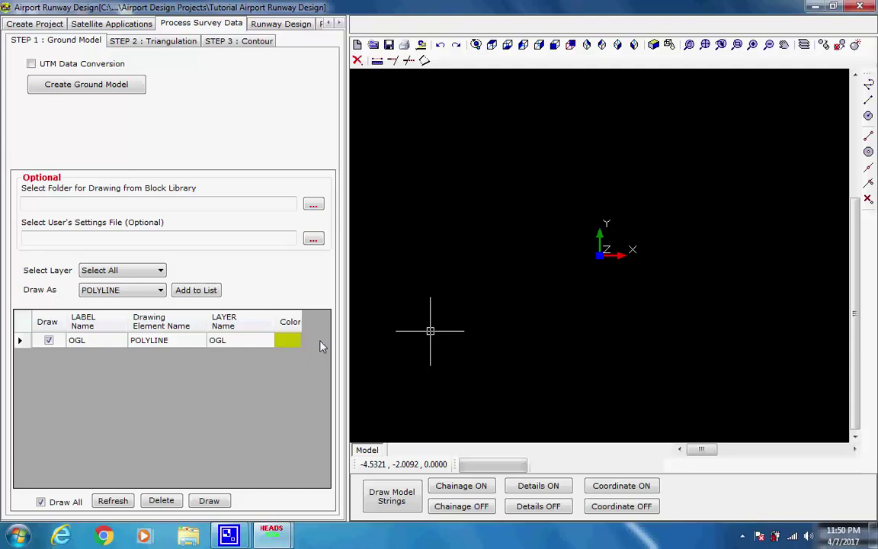
left_click(208, 500)
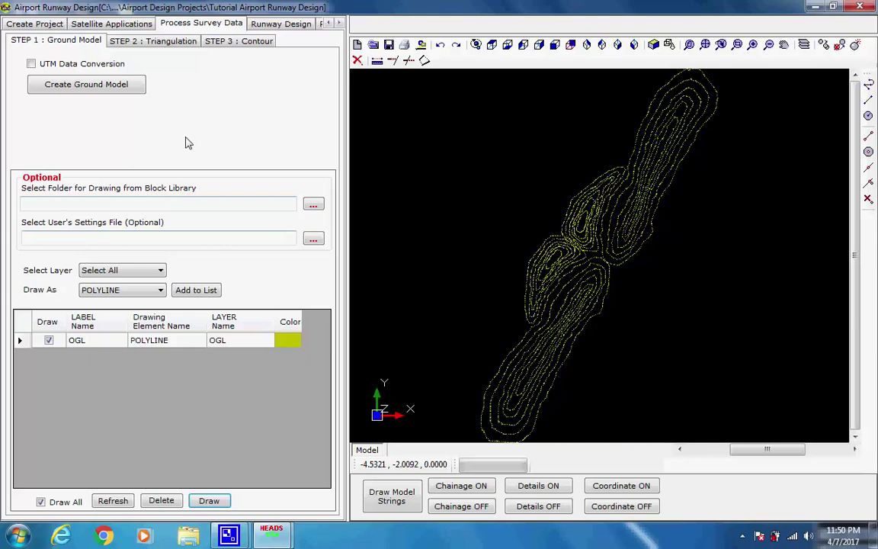
Create the triangulation model from all survey strings, with model BOUND and boundary string BDRY.
left_click(141, 41)
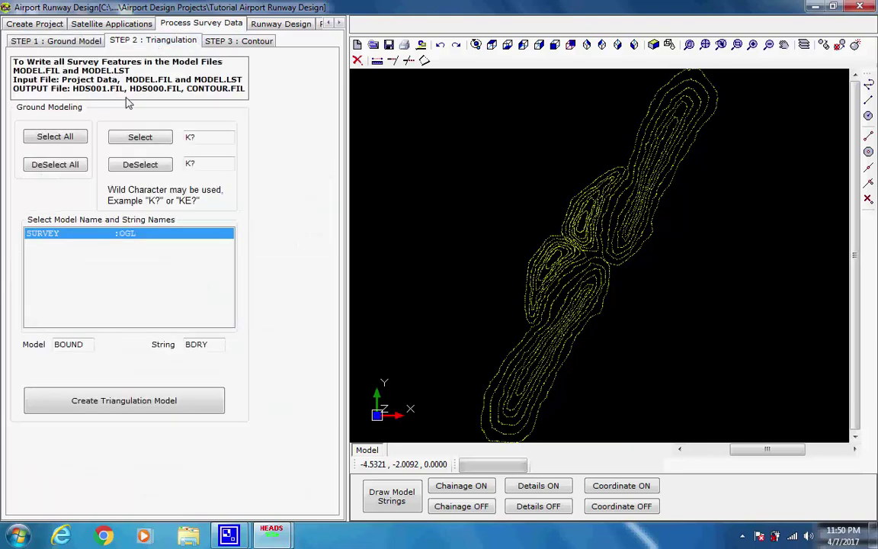
left_click(74, 164)
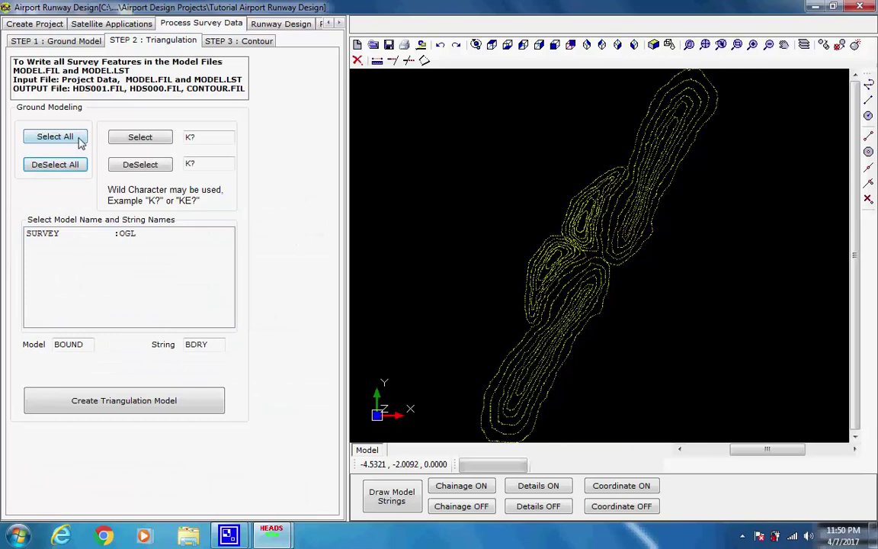
left_click(80, 142)
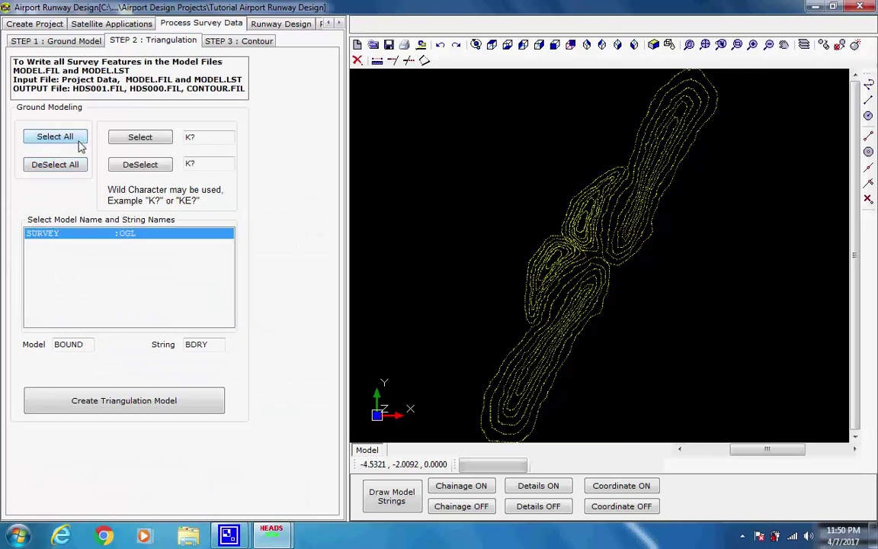
left_click(183, 401)
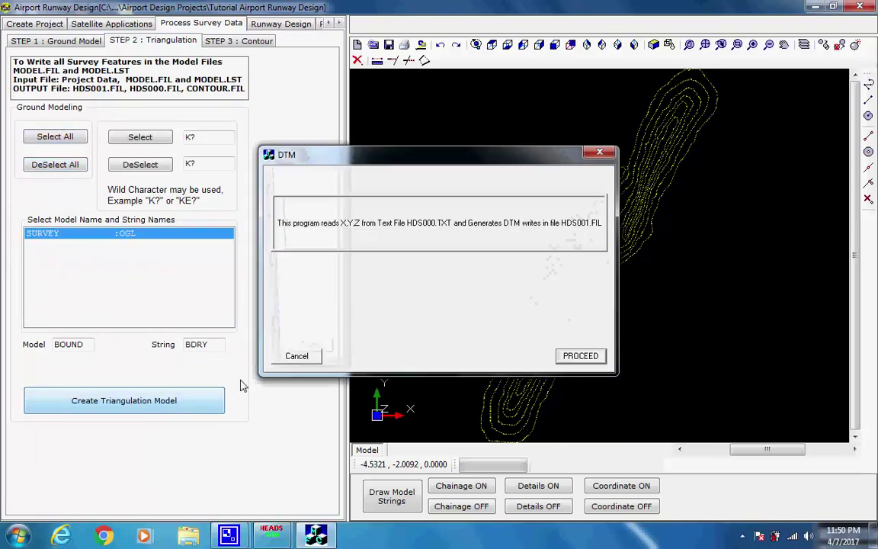
left_click(577, 358)
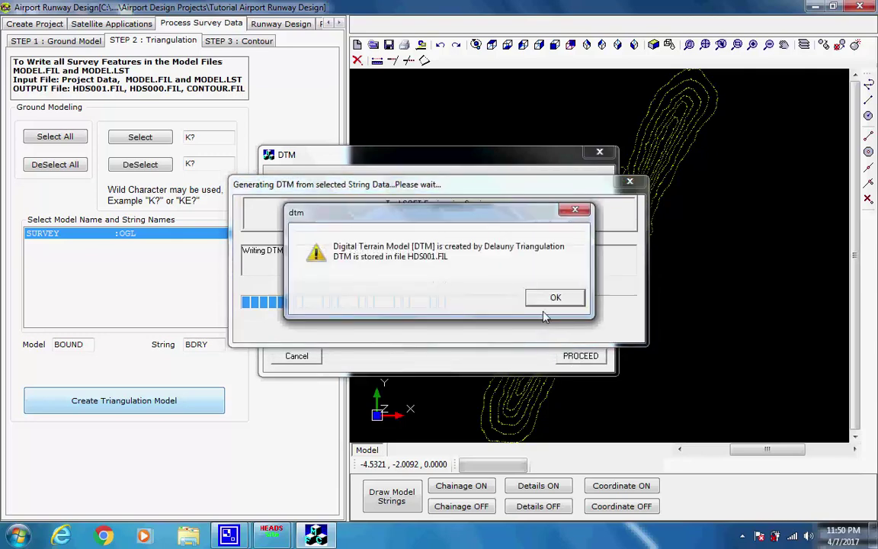
left_click(550, 299)
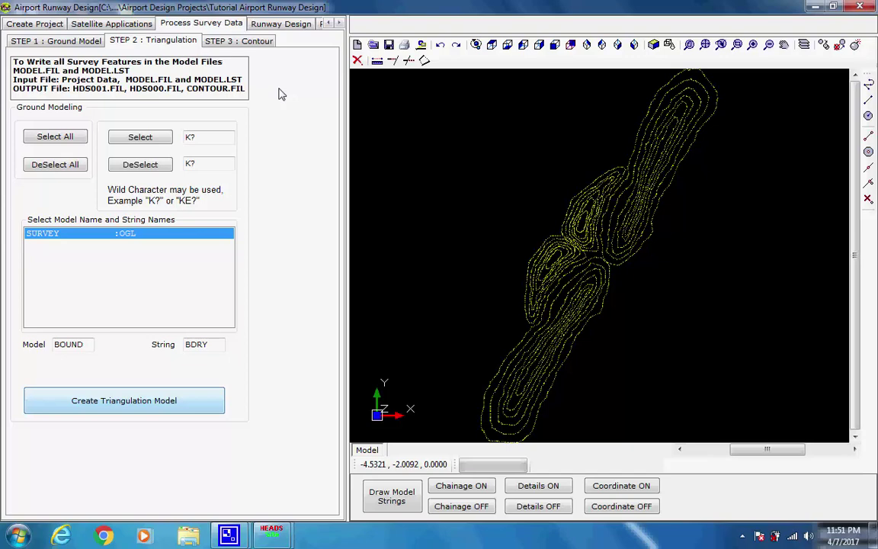
Create and run the contour model with increments of 0.1 for primary contours, 0.5 for secondary contours and 0.5 for elevation text.
left_click(255, 41)
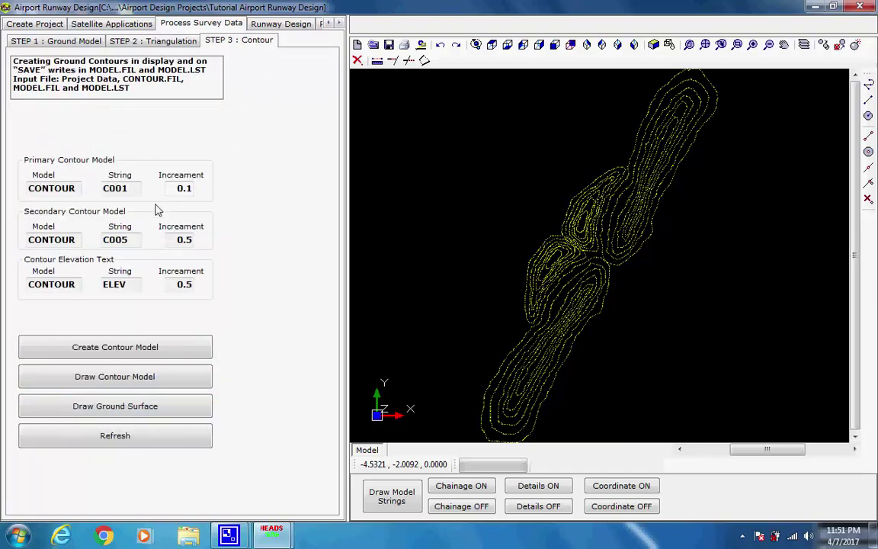
left_click(179, 191)
left_click(188, 193)
left_click(183, 241)
left_click(188, 241)
left_click(183, 284)
left_click(187, 285)
left_click(168, 350)
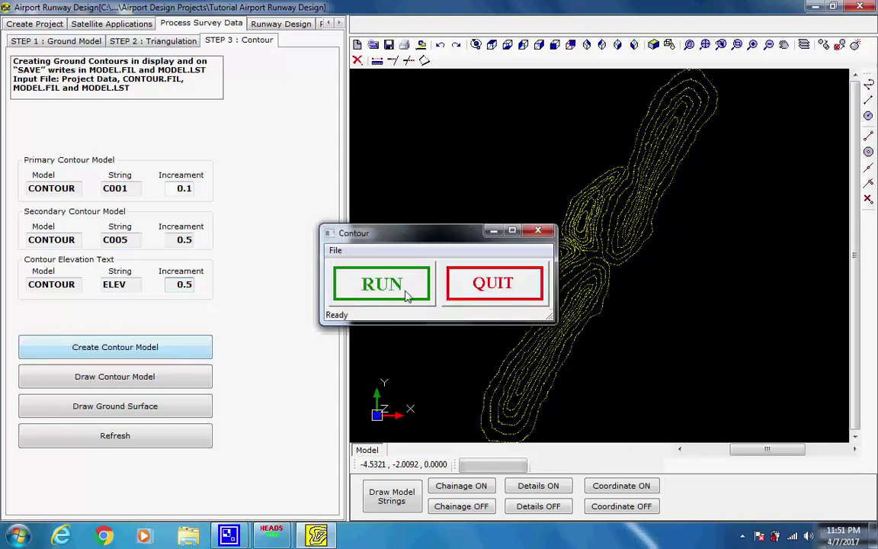
left_click(417, 291)
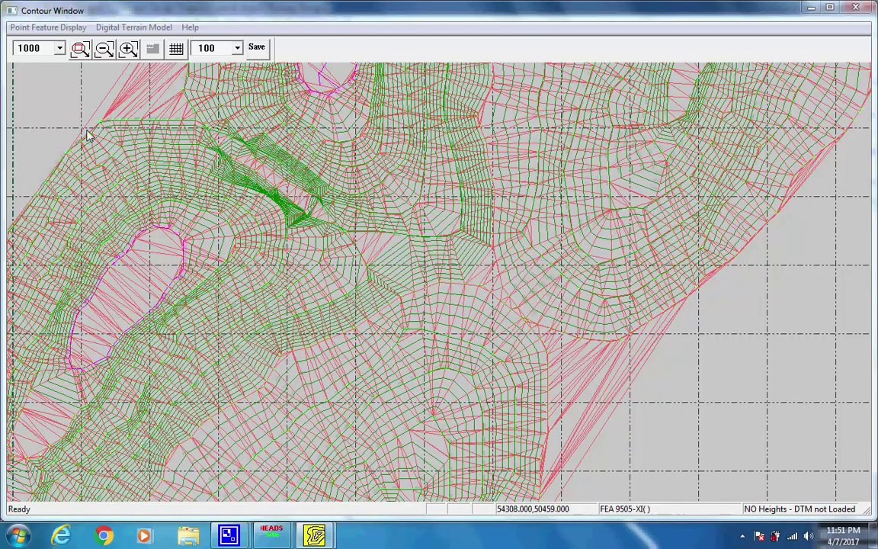
Examine the whole contour model at display scales 500, 200 and 100.
left_click(59, 48)
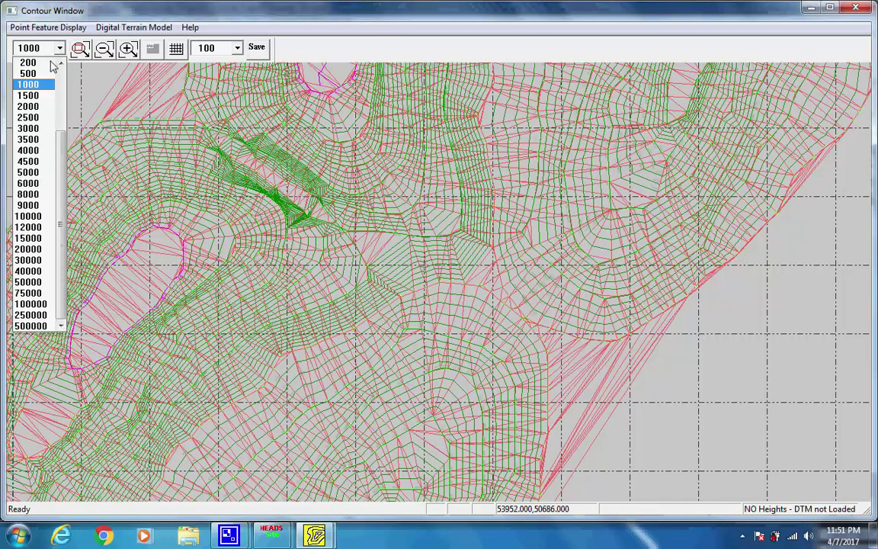
left_click(43, 76)
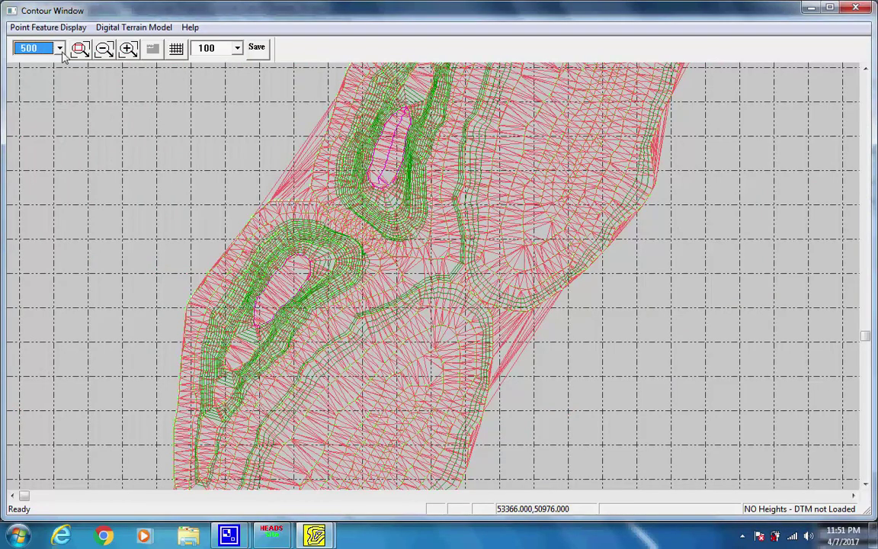
left_click(60, 49)
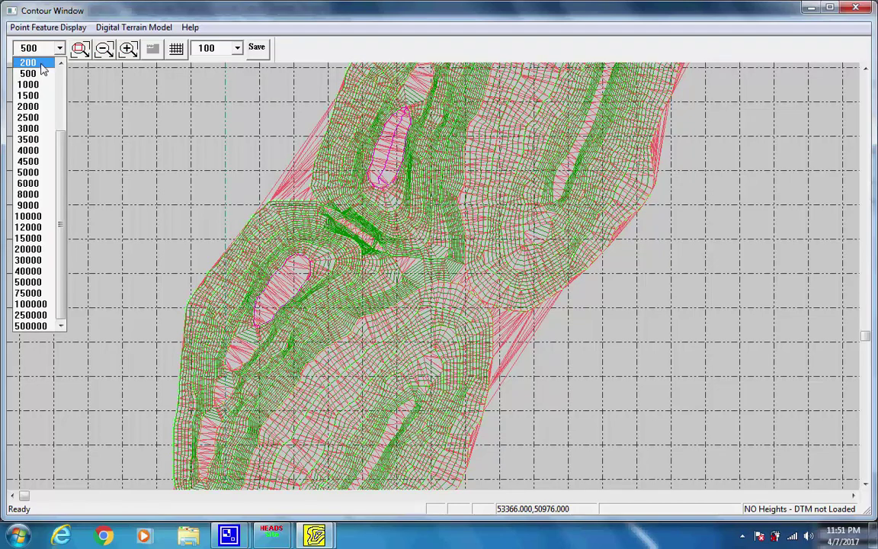
left_click(29, 62)
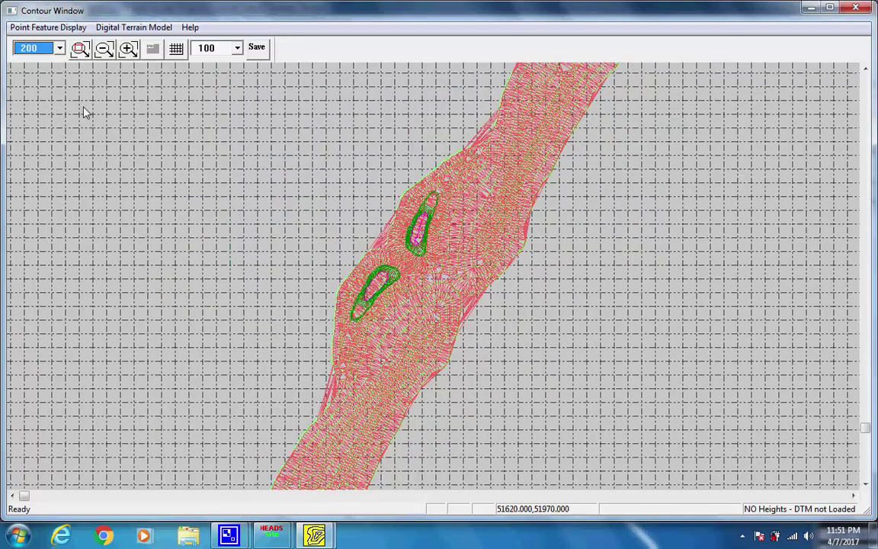
left_click(60, 50)
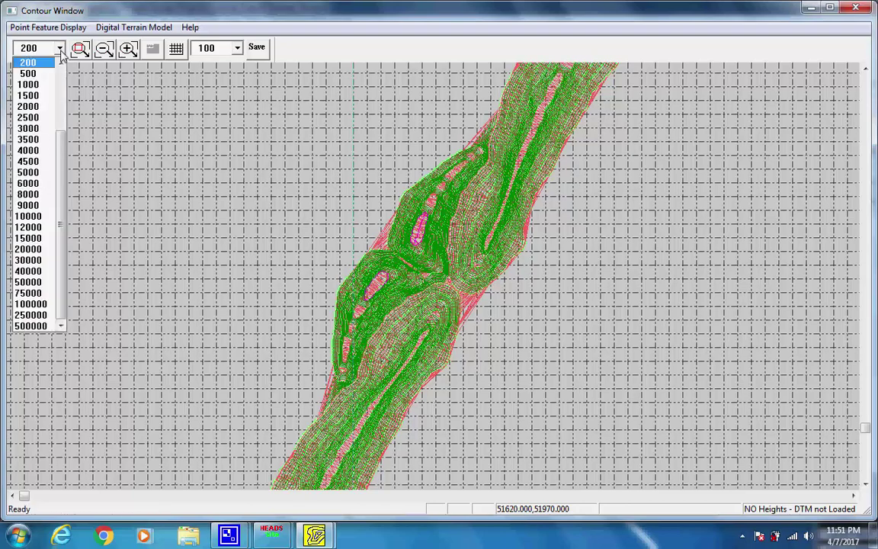
scroll(43, 107, "up", 3)
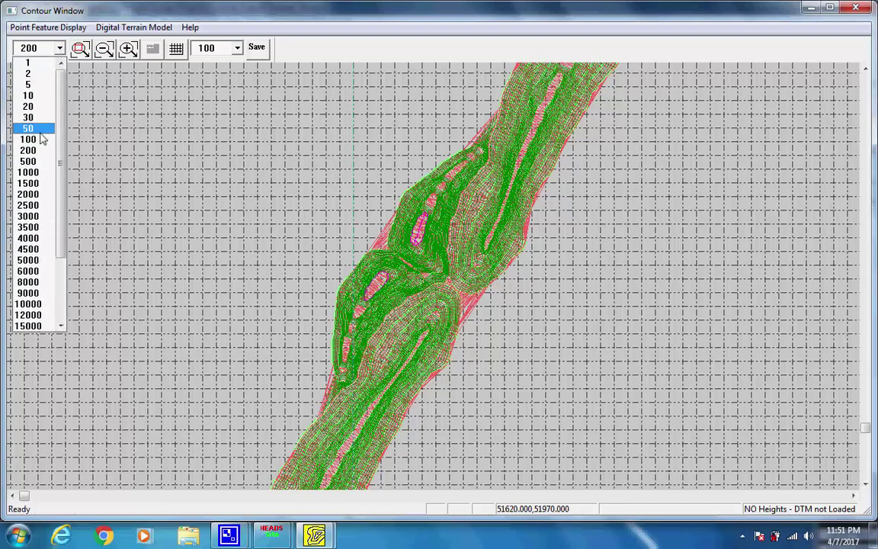
left_click(42, 143)
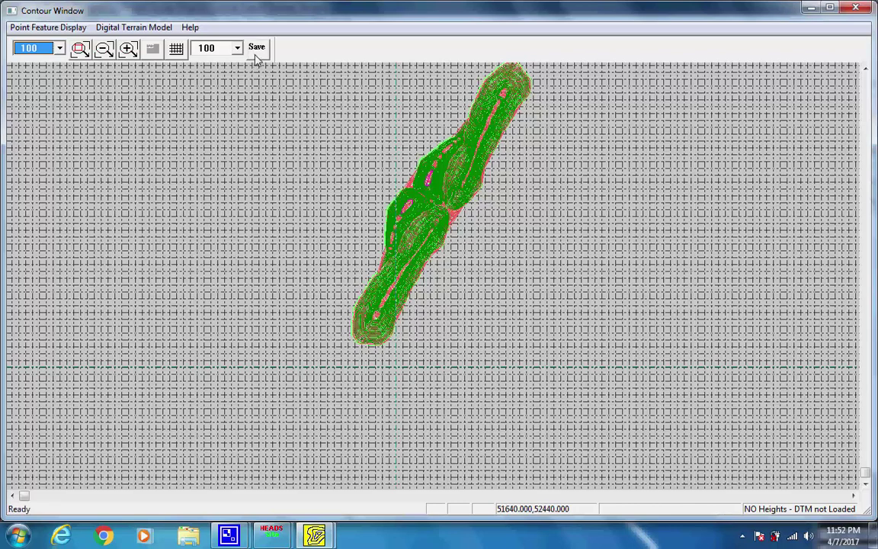
Quit the contour program and draw the contour model in the airport runway drawing.
mouse_move(316, 535)
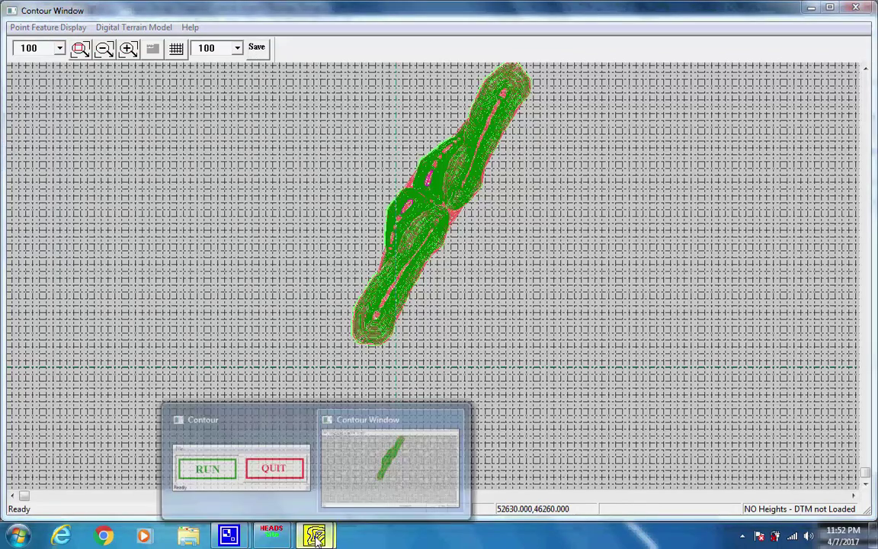
left_click(294, 478)
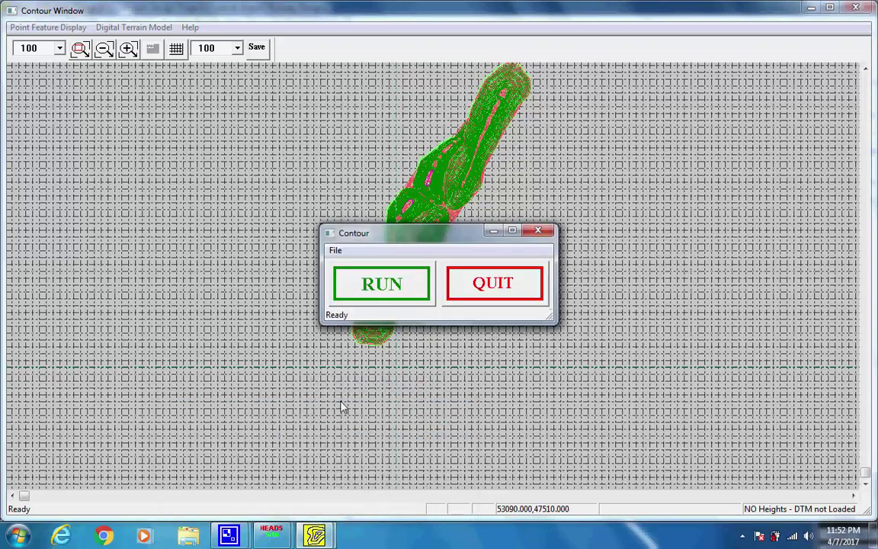
left_click(524, 290)
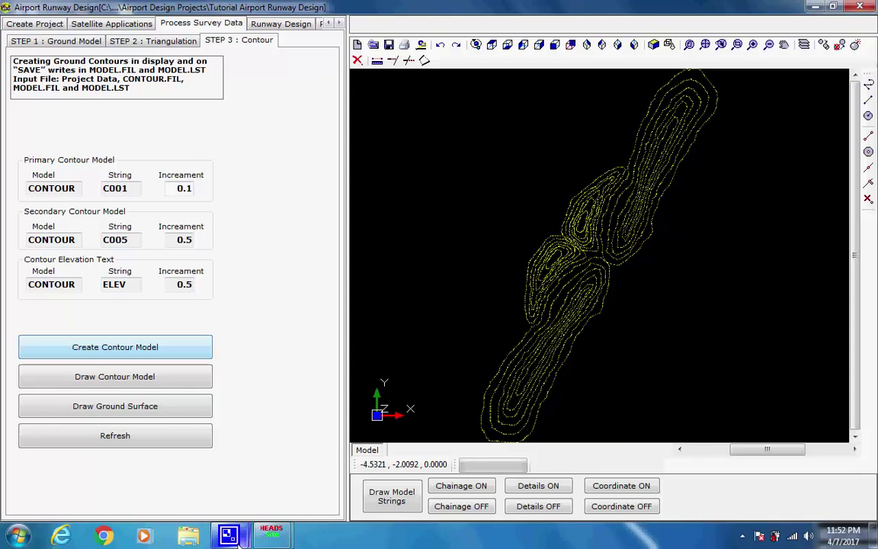
mouse_move(228, 535)
left_click(198, 503)
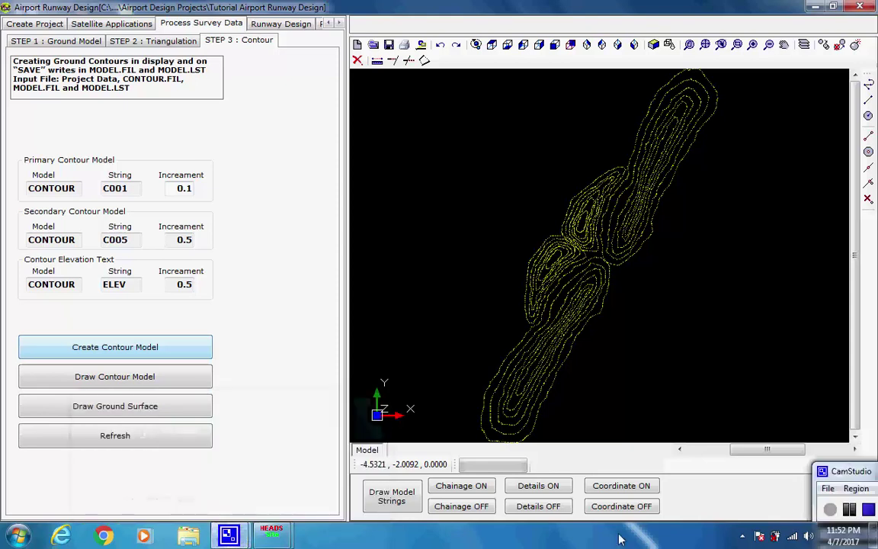
left_click(850, 509)
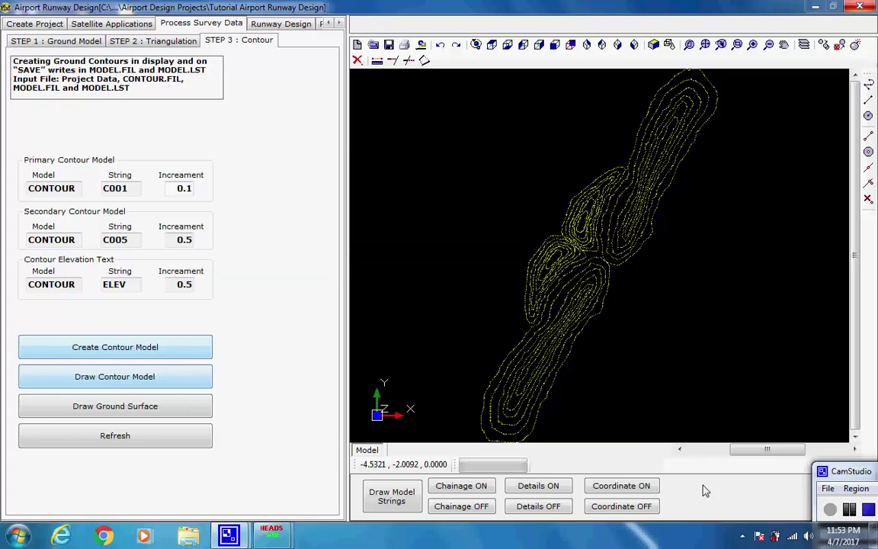
left_click(848, 511)
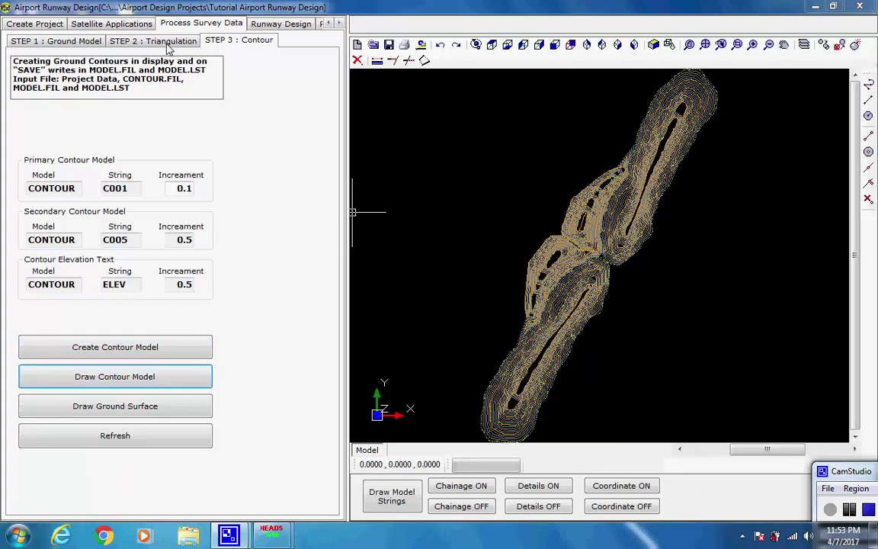
Process the HALIGN design data for model DESIGN, string M001, and draw the resulting horizontal alignment.
left_click(279, 24)
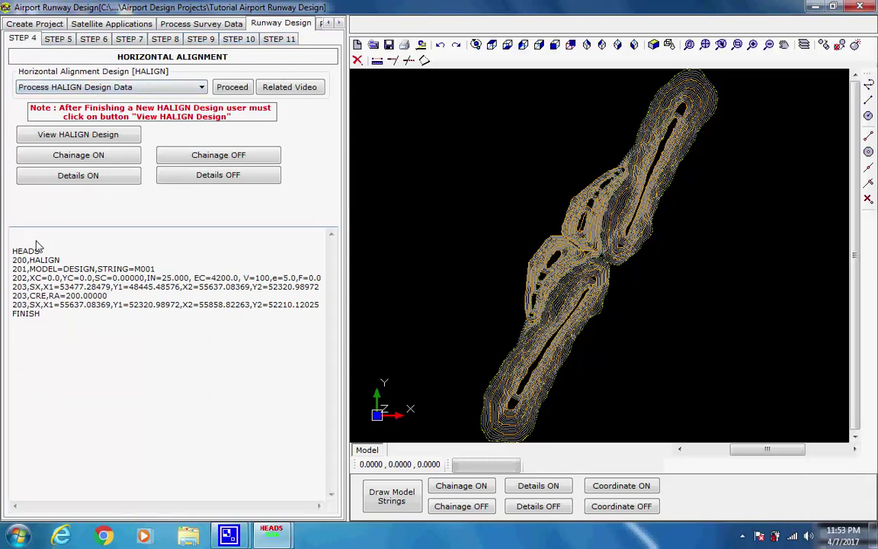
left_click_drag(13, 254, 47, 315)
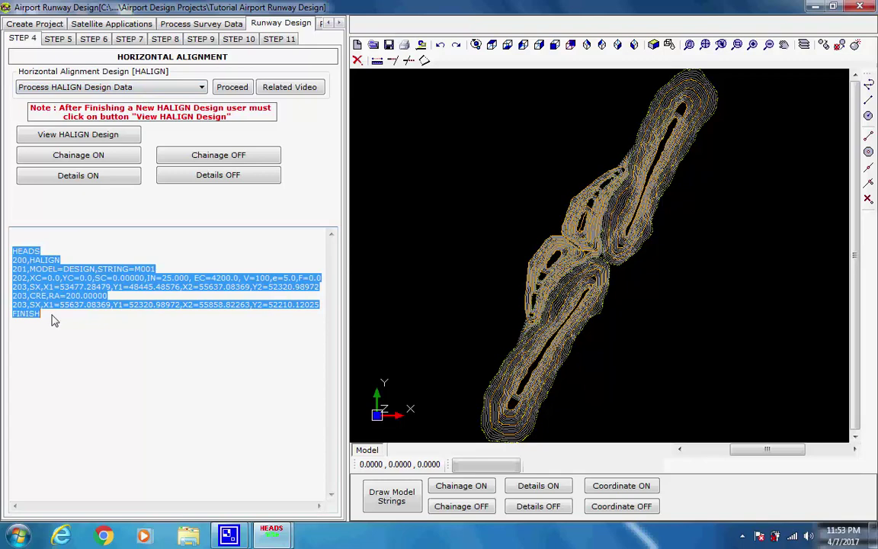
left_click(48, 315)
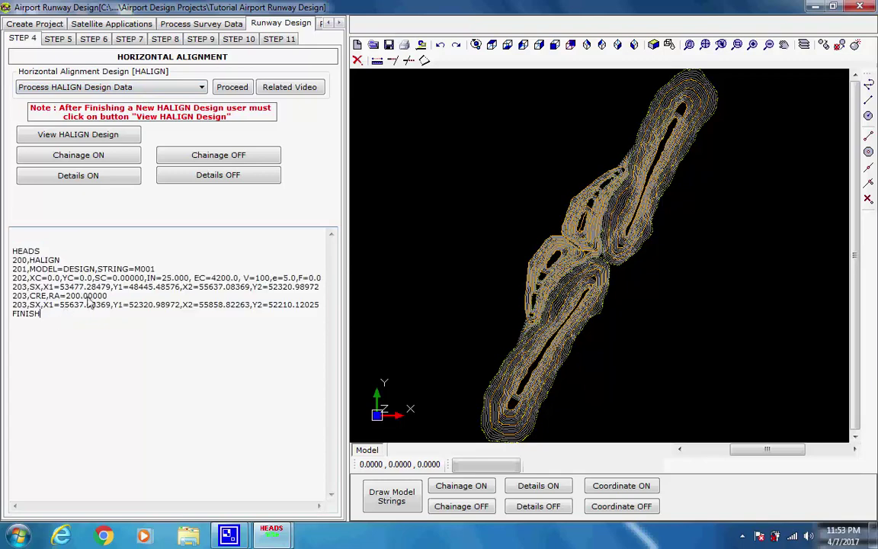
left_click(227, 90)
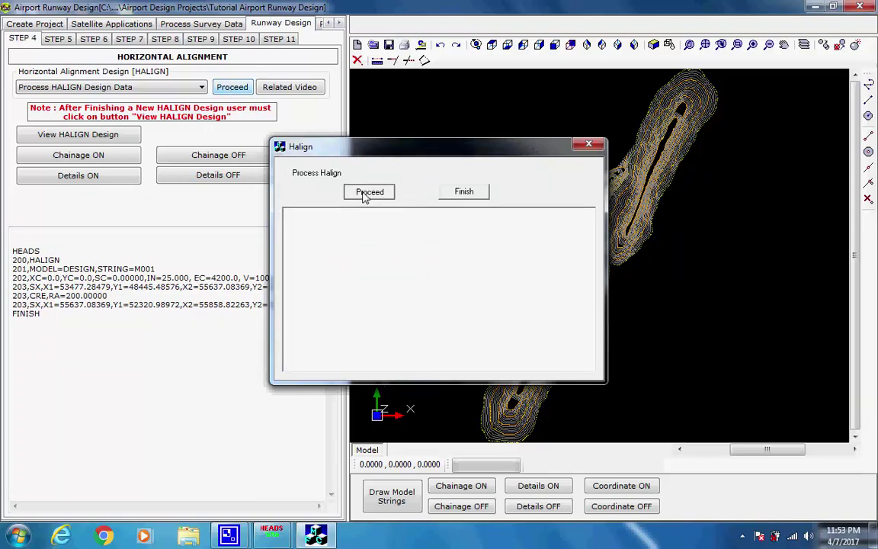
left_click(366, 194)
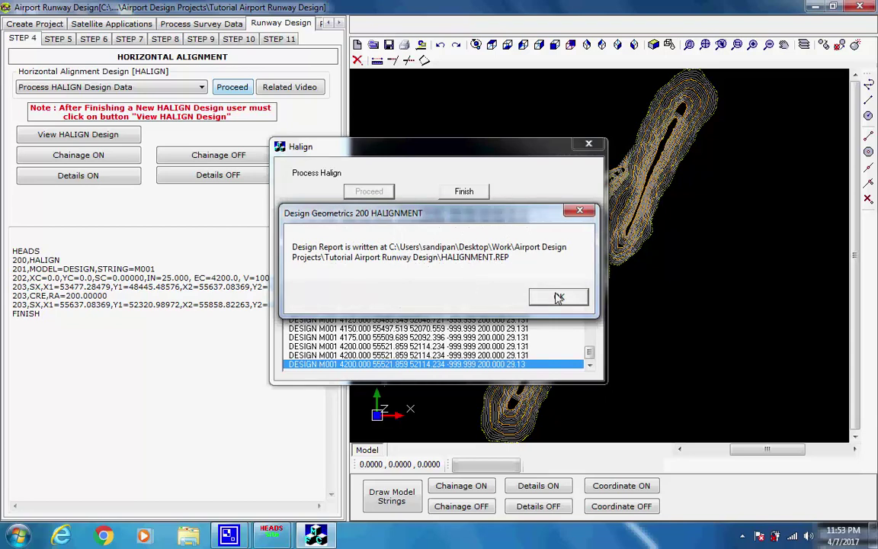
left_click(559, 297)
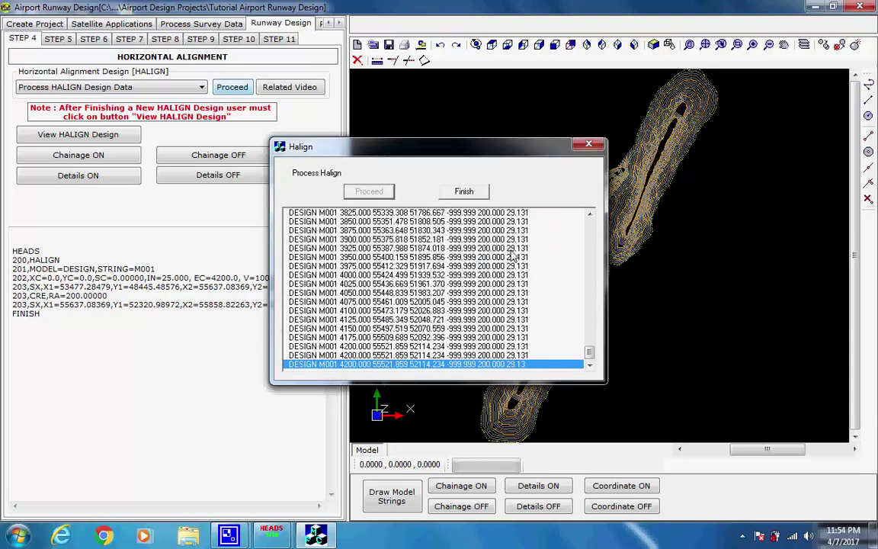
left_click(466, 191)
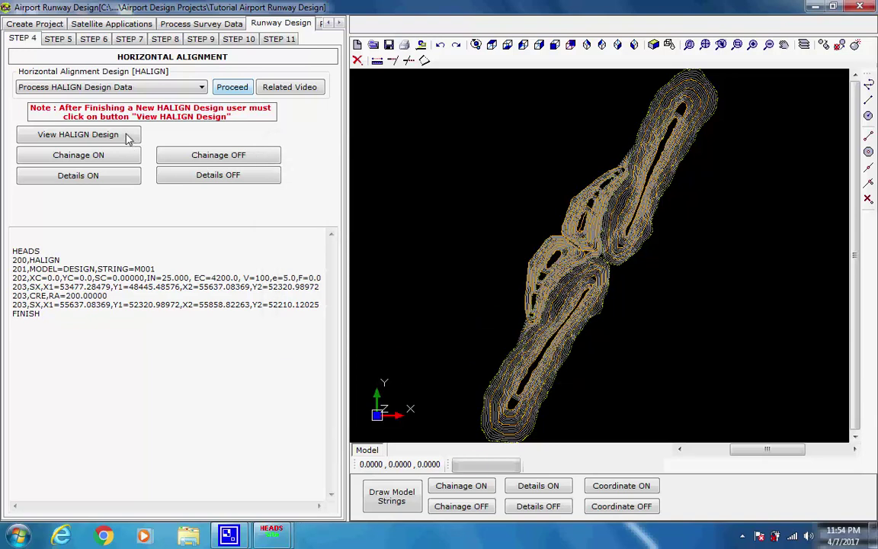
left_click(78, 134)
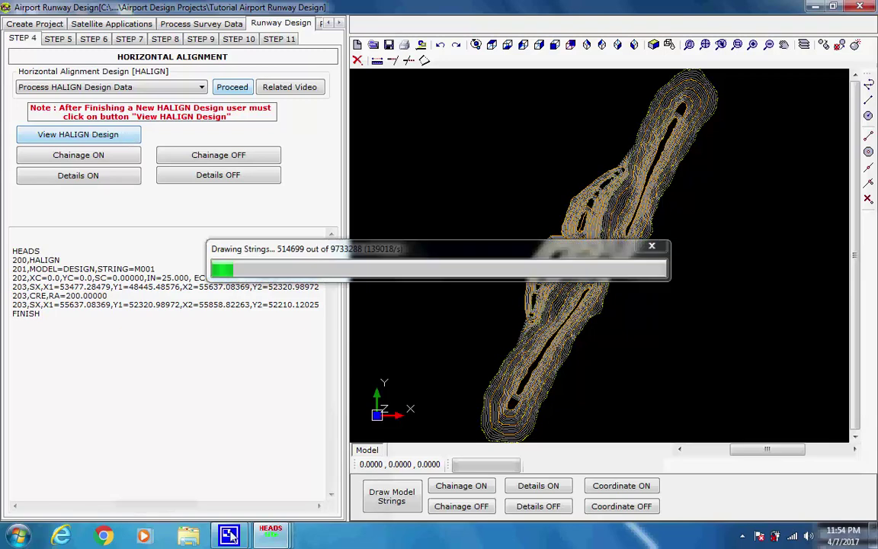
left_click(229, 536)
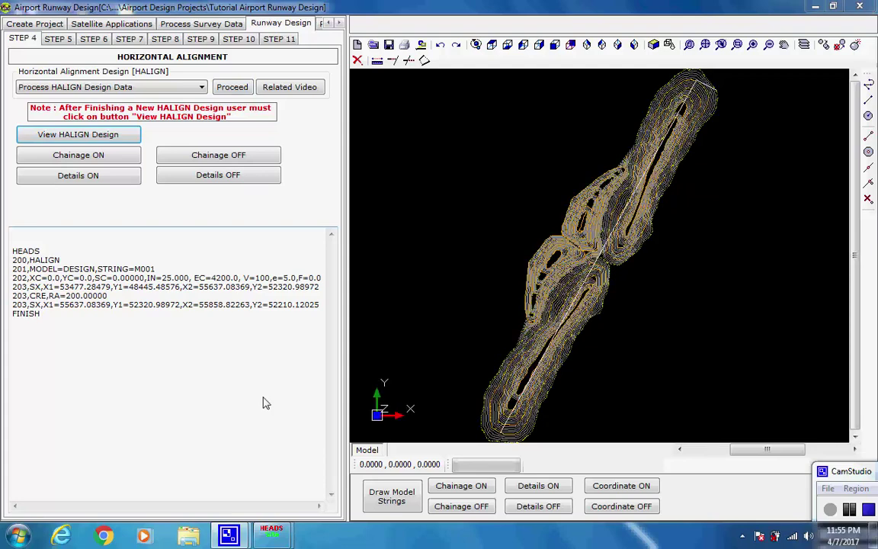
Show M001's chainages at interval 100 in XXXX+YYY format on the right side, and all alignment details, both with 5 mm text.
left_click(112, 157)
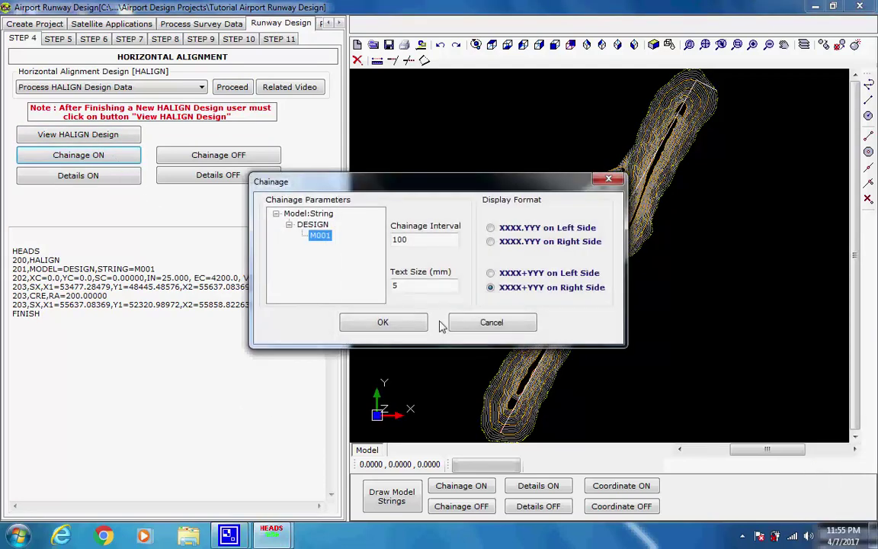
left_click(383, 322)
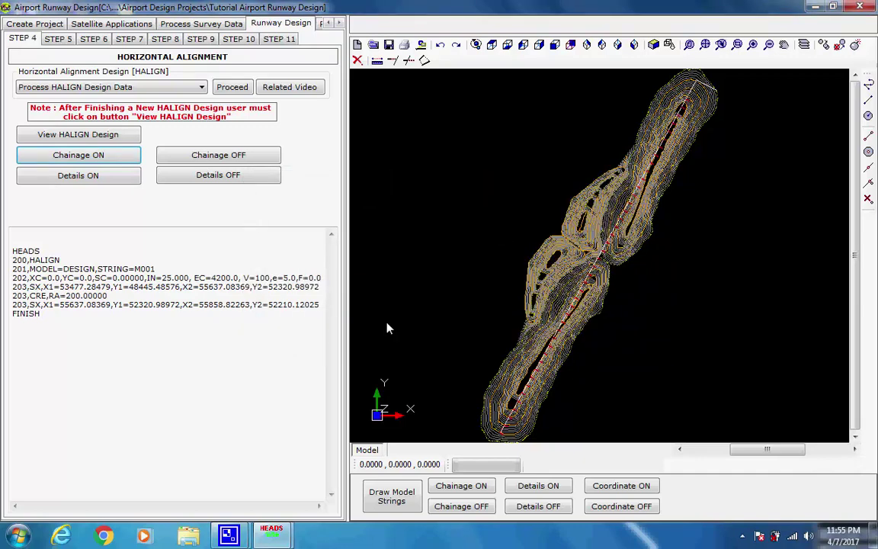
left_click(111, 177)
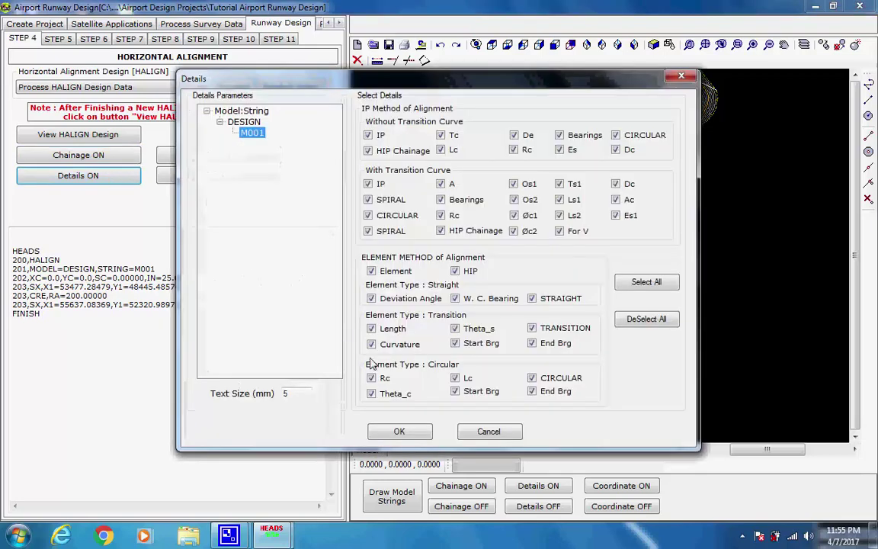
left_click(399, 431)
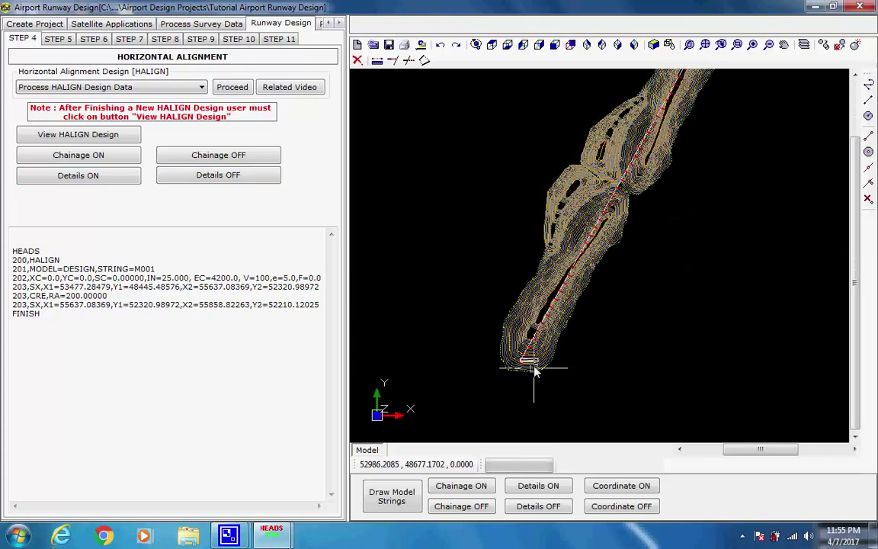
Examine the chainage labels and the start and end coordinate boxes along the runway alignment.
scroll(532, 359, "up", 5)
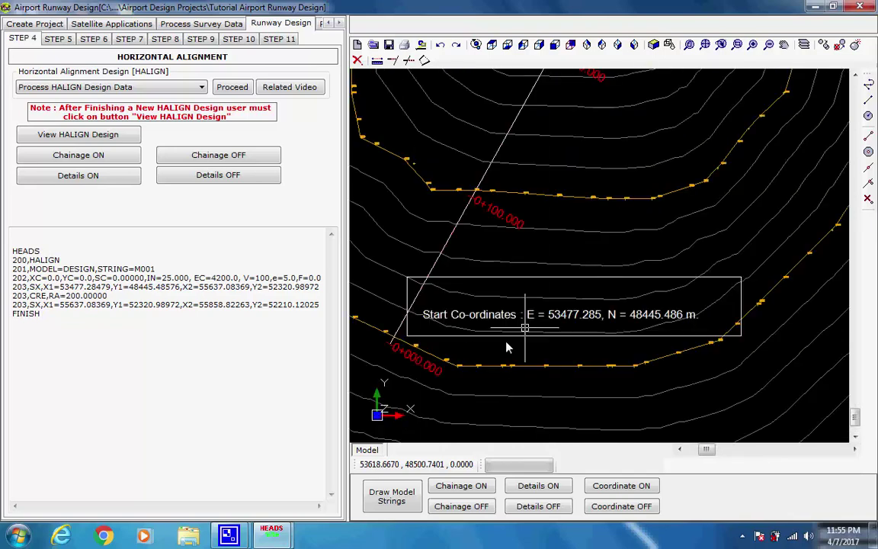
scroll(381, 270, "up", 2)
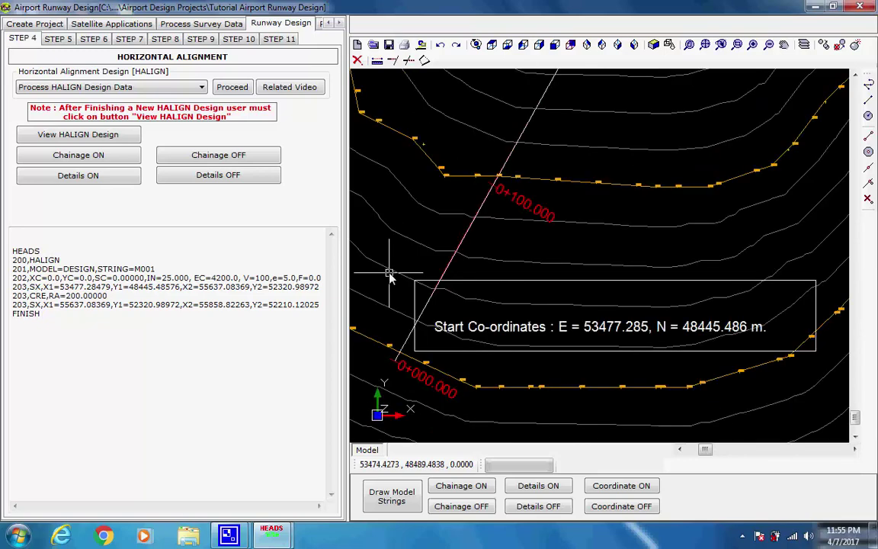
middle_click_drag(470, 183, 472, 344)
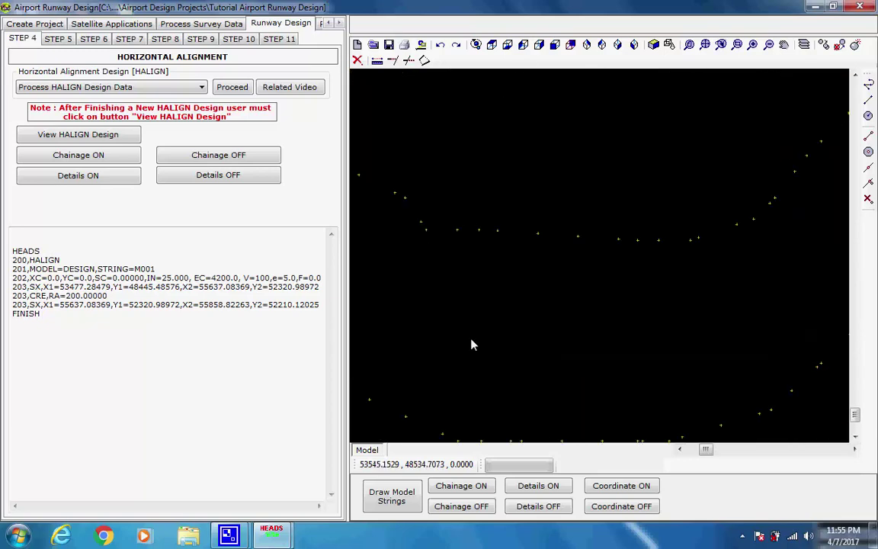
middle_click_drag(505, 304, 506, 343)
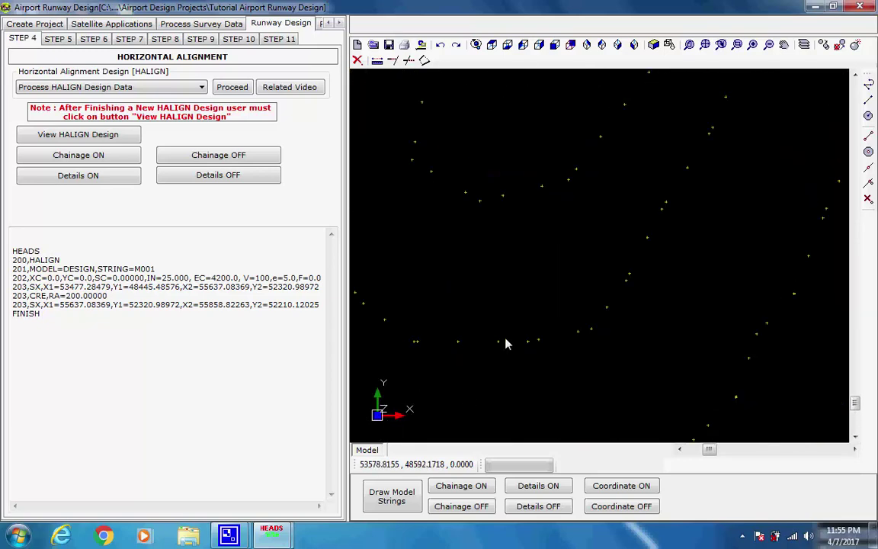
middle_click_drag(617, 244, 564, 307)
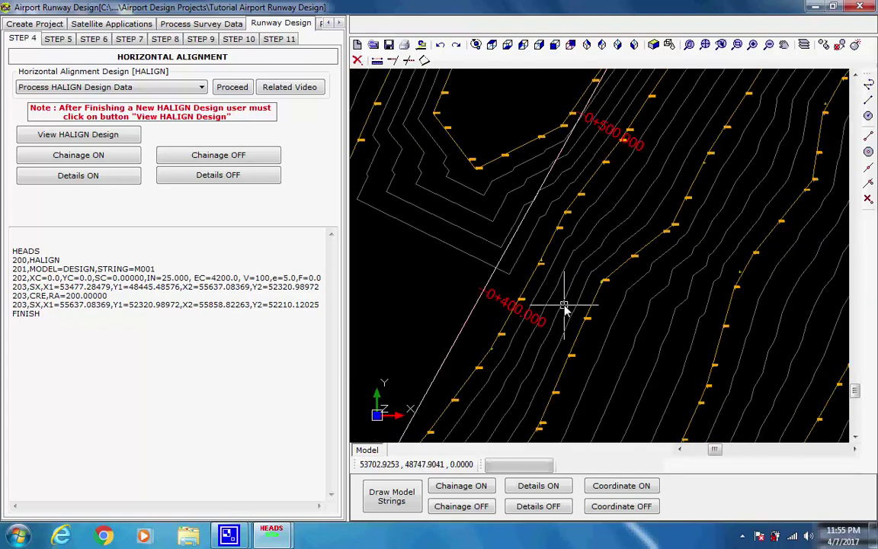
left_click(706, 45)
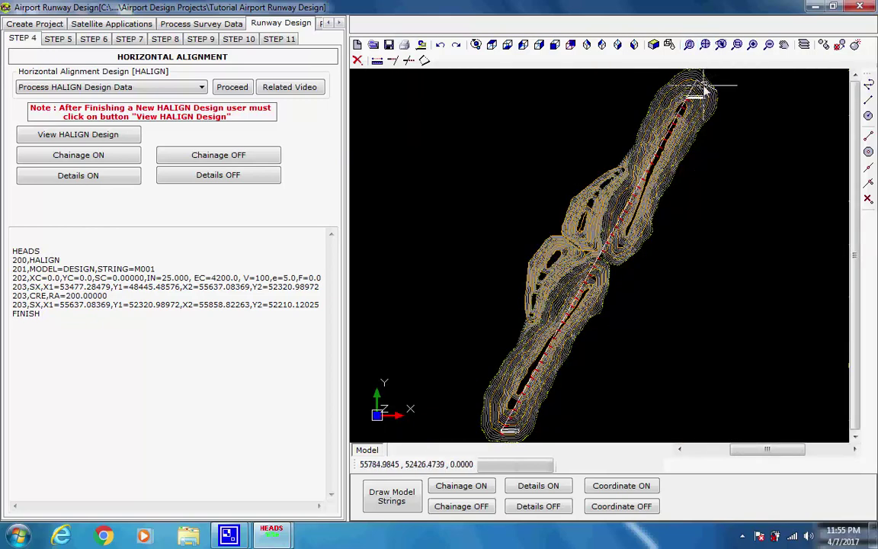
scroll(728, 95, "up", 2)
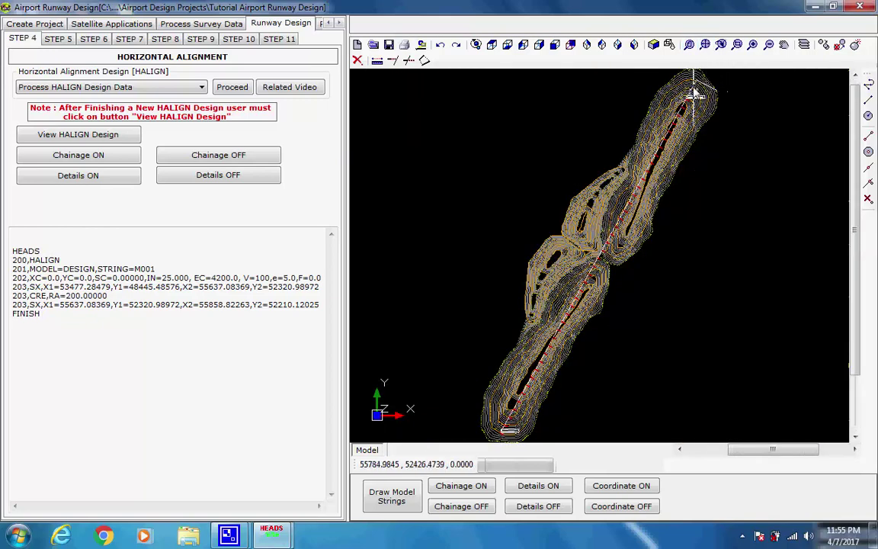
scroll(693, 90, "up", 4)
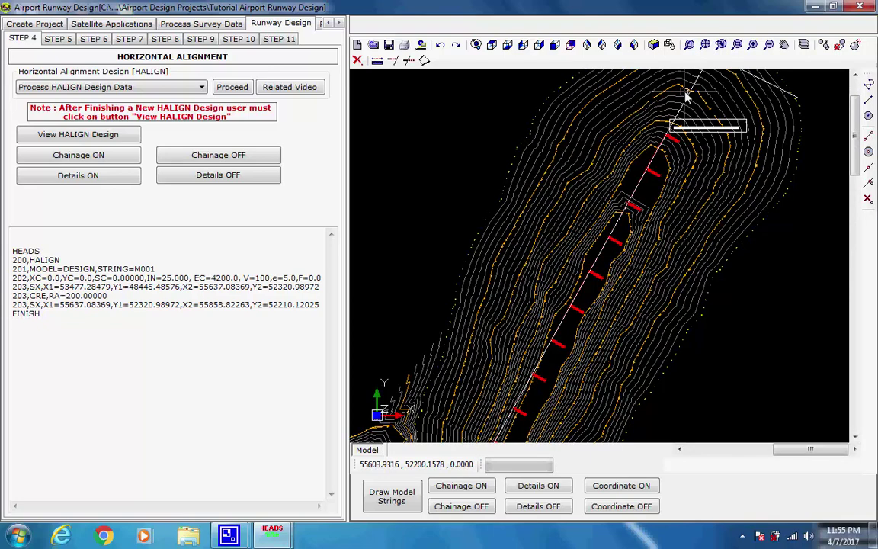
scroll(764, 118, "up", 3)
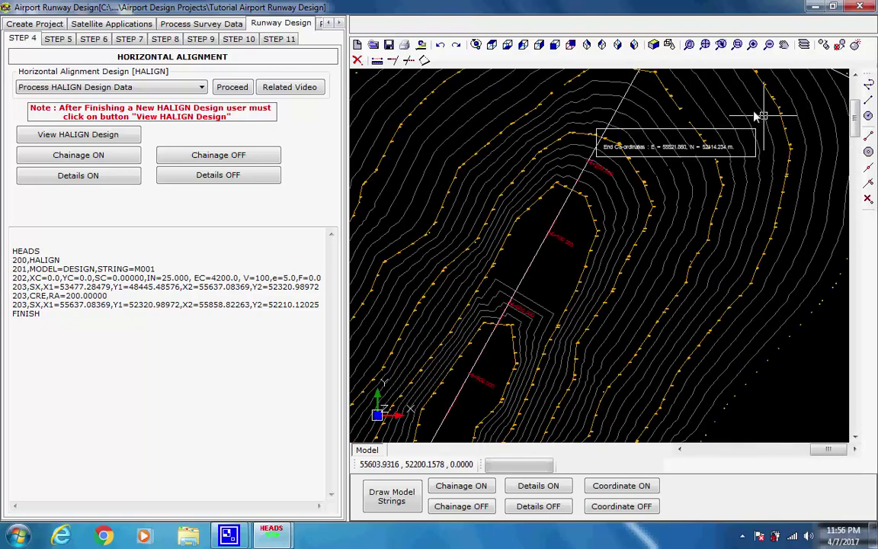
Inspect the end coordinates box at the runway's northern end, returning to the full drawing view.
scroll(696, 105, "up", 3)
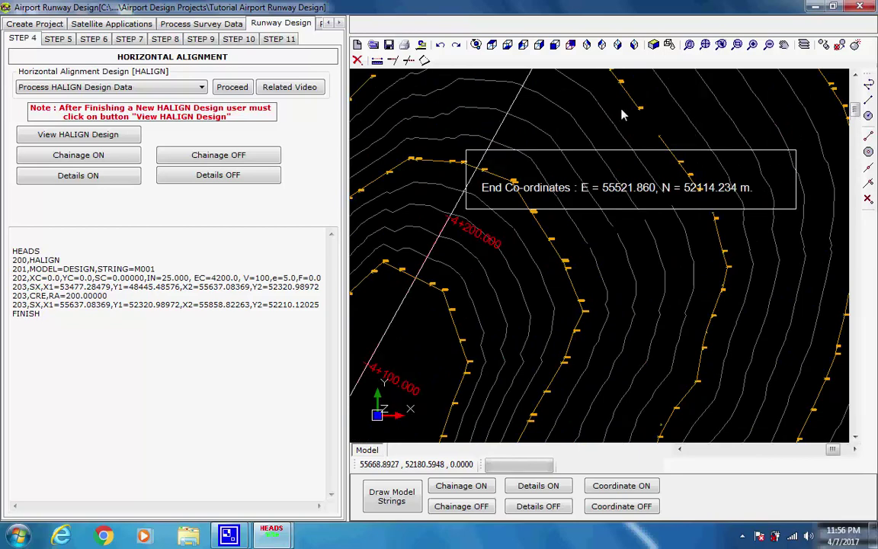
scroll(621, 111, "up", 2)
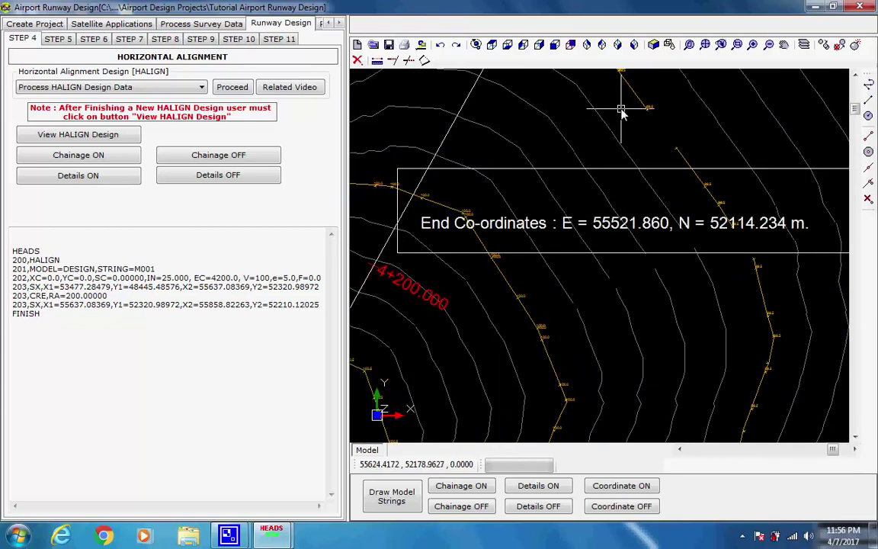
scroll(621, 111, "down", 2)
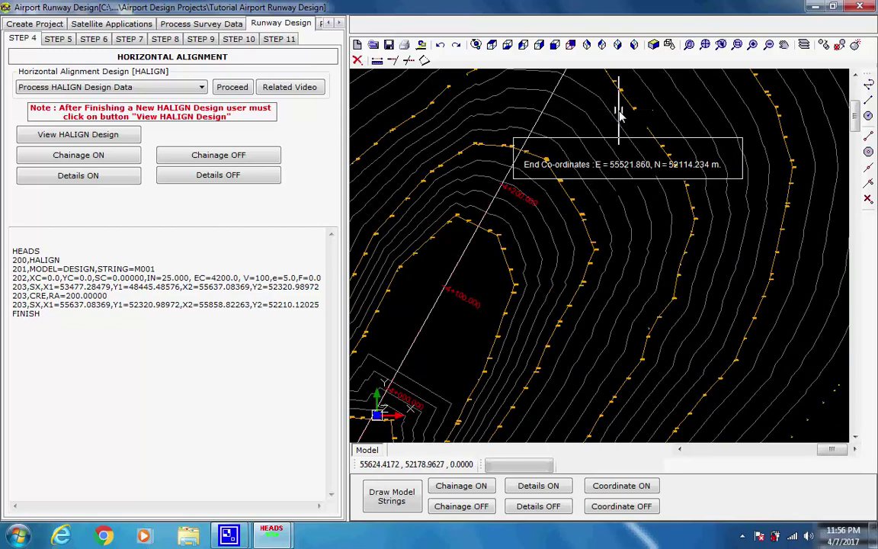
scroll(581, 76, "up", 2)
left_click(633, 44)
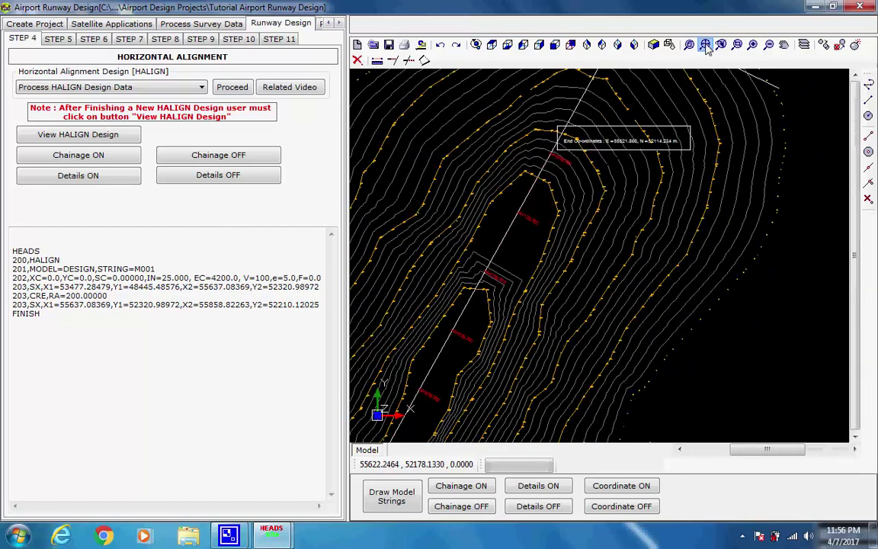
left_click(634, 45)
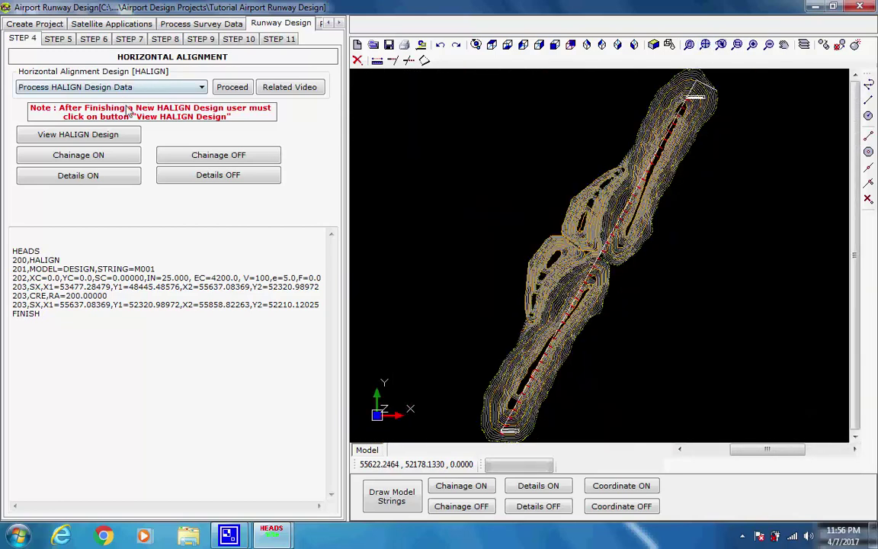
Save the cross section schedule using TCS01 from chainage 0.000 to 4200.000.
left_click(59, 39)
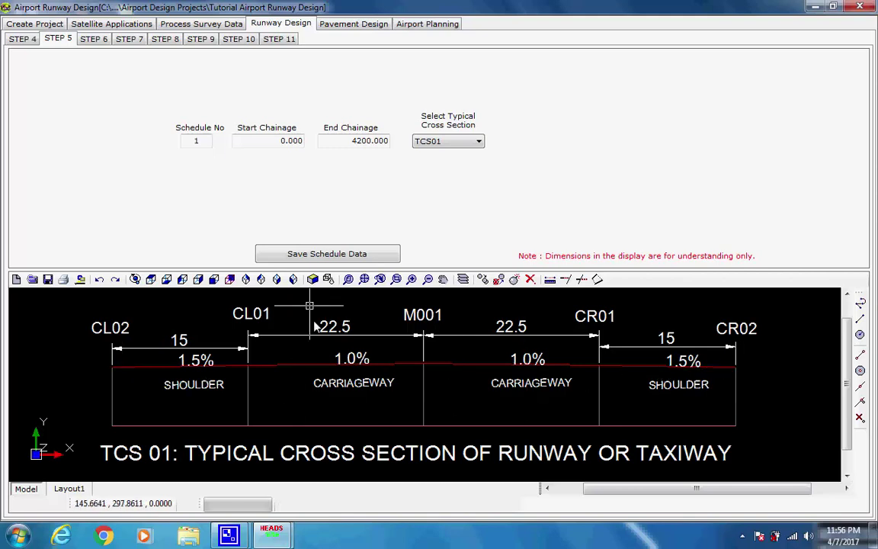
left_click(296, 256)
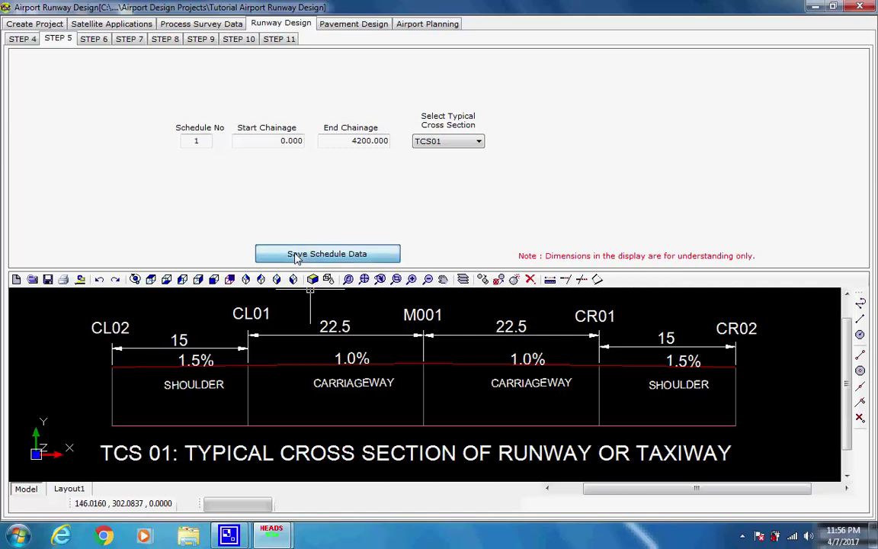
left_click(479, 310)
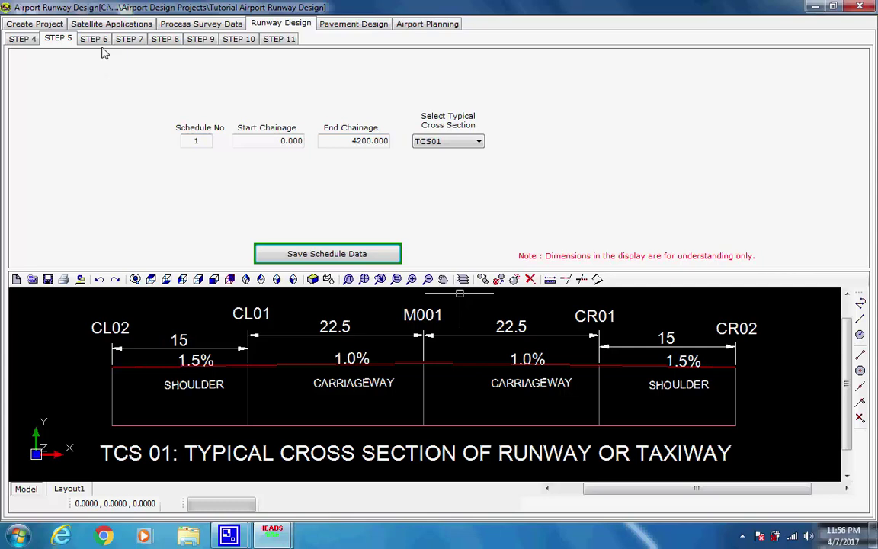
Create the ground long section for the vertical profile as model DESIGN, string E001.
left_click(95, 39)
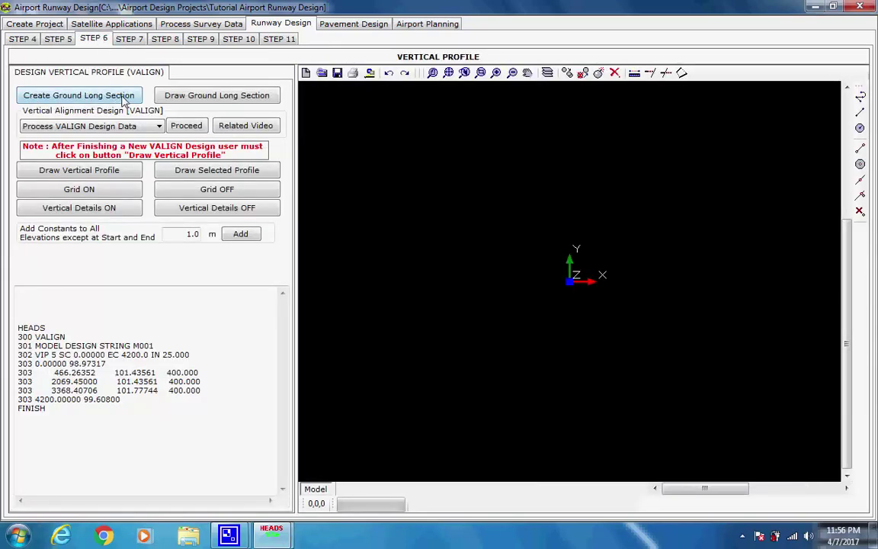
left_click(91, 99)
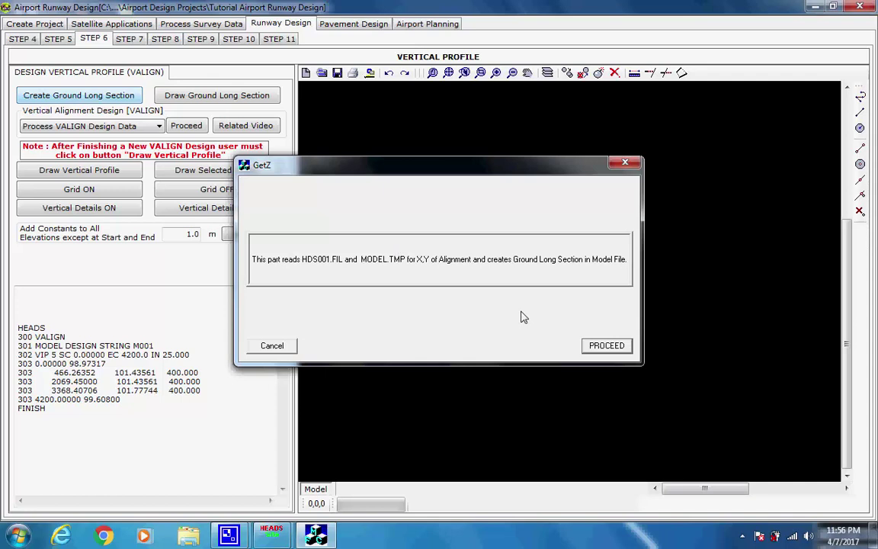
key("Return")
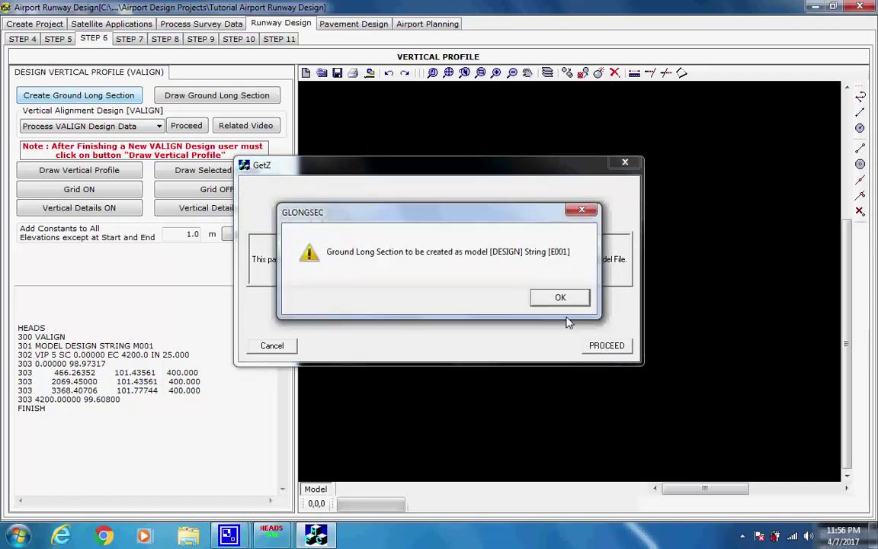
left_click(560, 299)
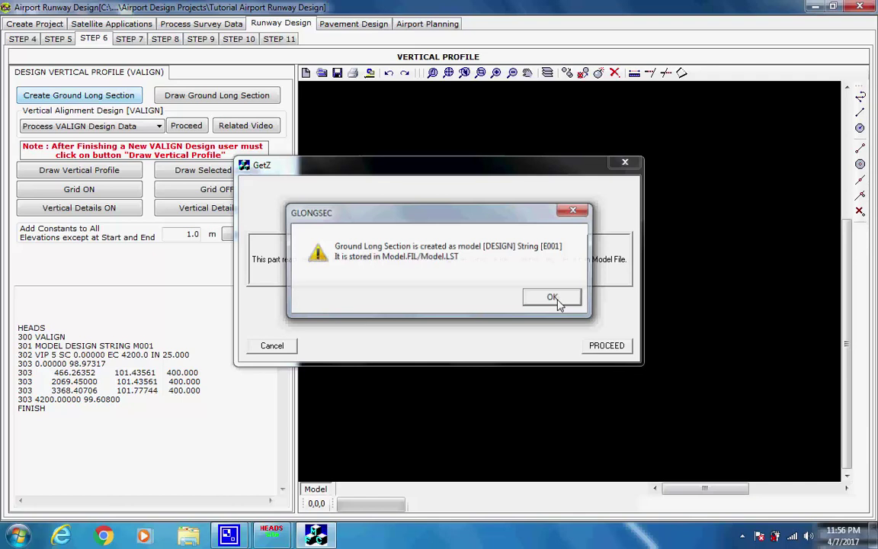
left_click(551, 298)
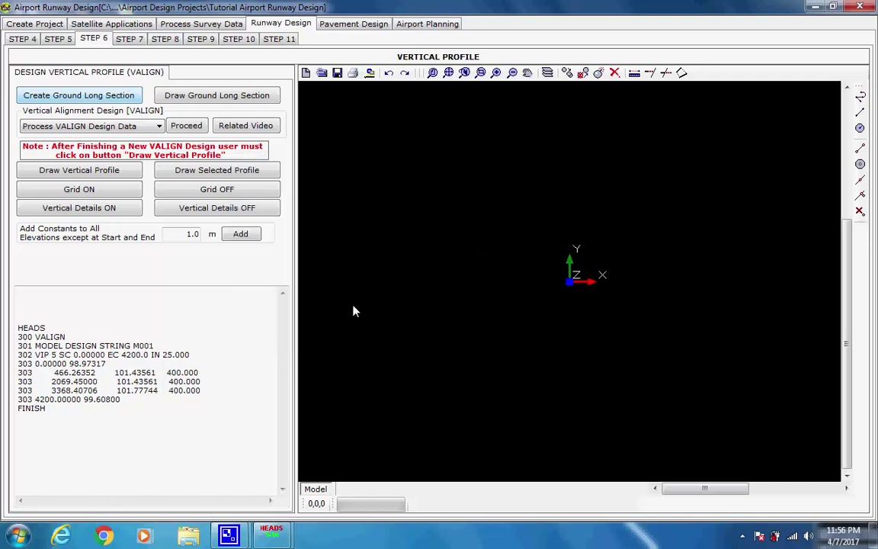
Draw the ground long section with an X scale of 1 and a Y scale of 10.
left_click(226, 102)
left_click(461, 216)
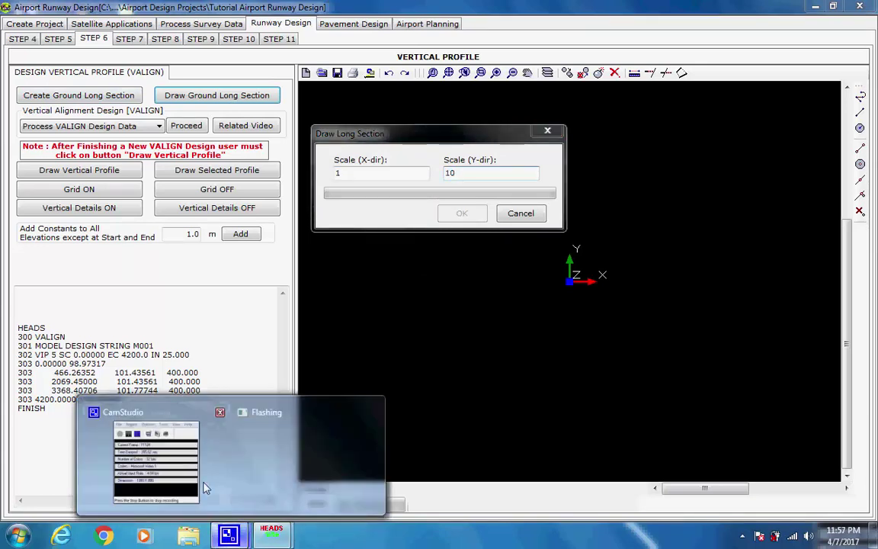
left_click(205, 487)
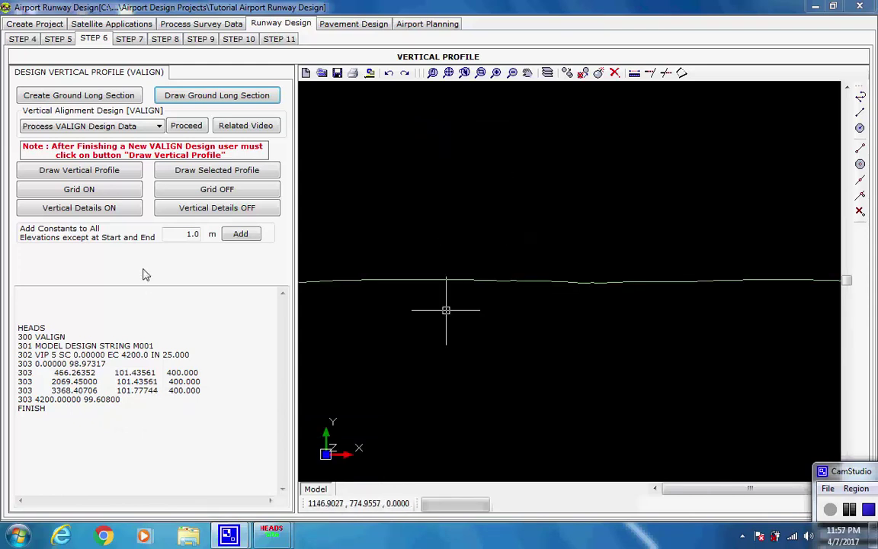
Add a profile grid with chainage interval 50, level interval 5 and 10 mm DarkGray text, and check its labels at the start.
left_click(97, 191)
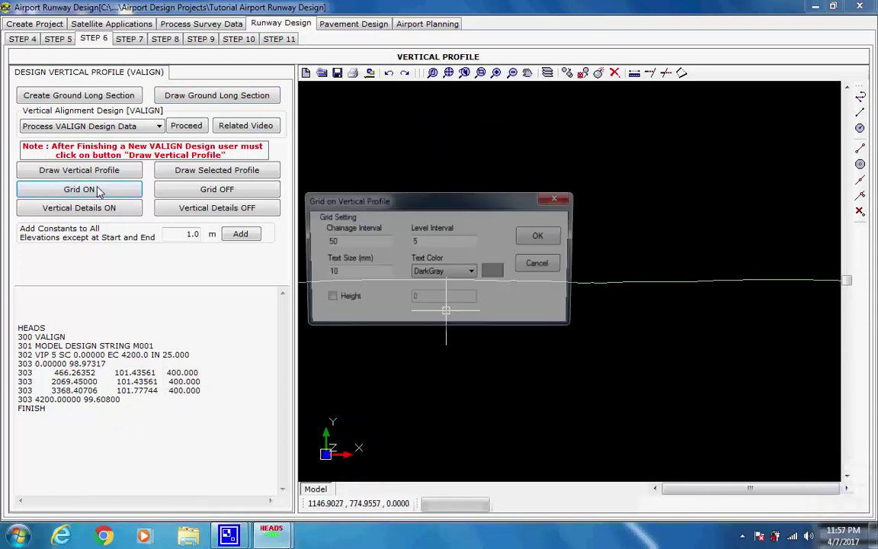
left_click(536, 238)
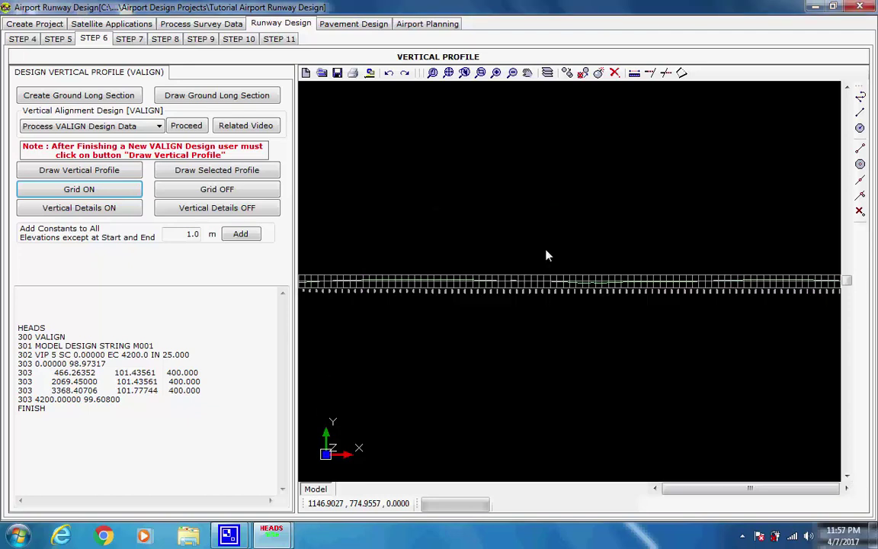
scroll(415, 298, "down", 2)
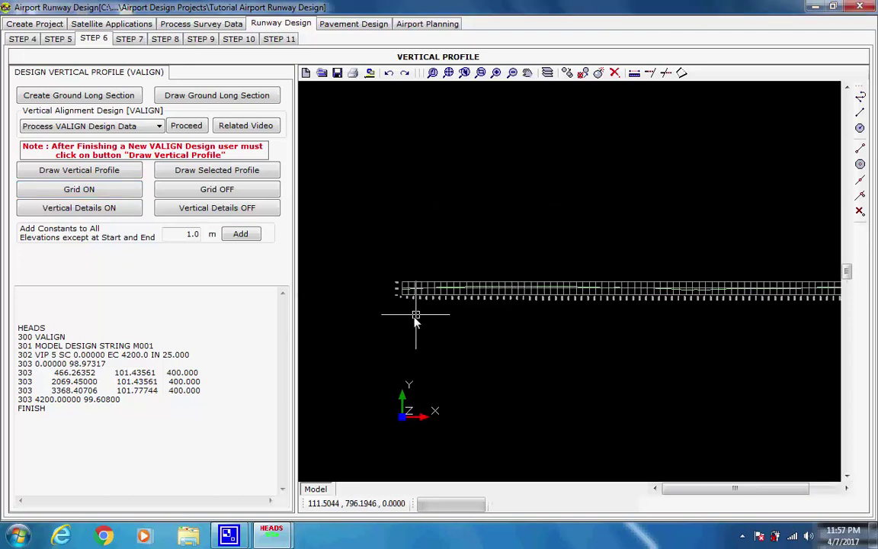
scroll(394, 292, "up", 1)
scroll(427, 297, "up", 4)
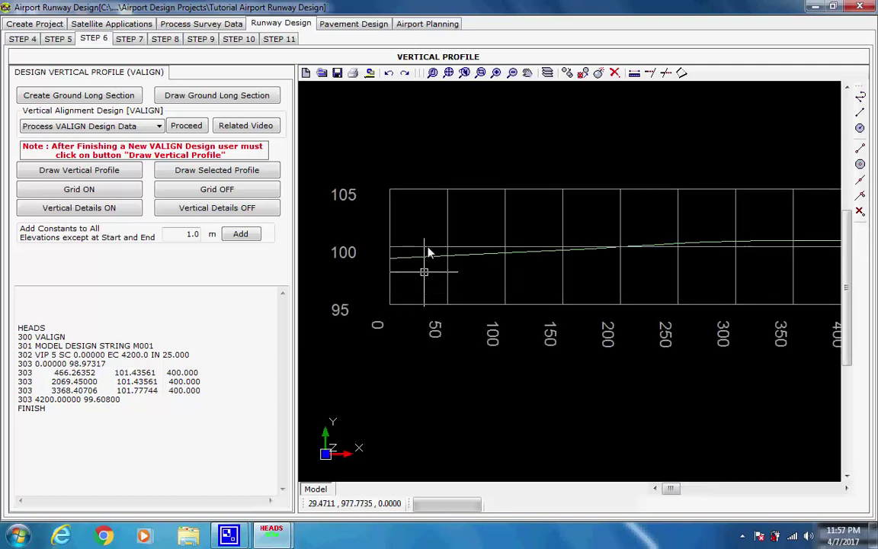
left_click(449, 73)
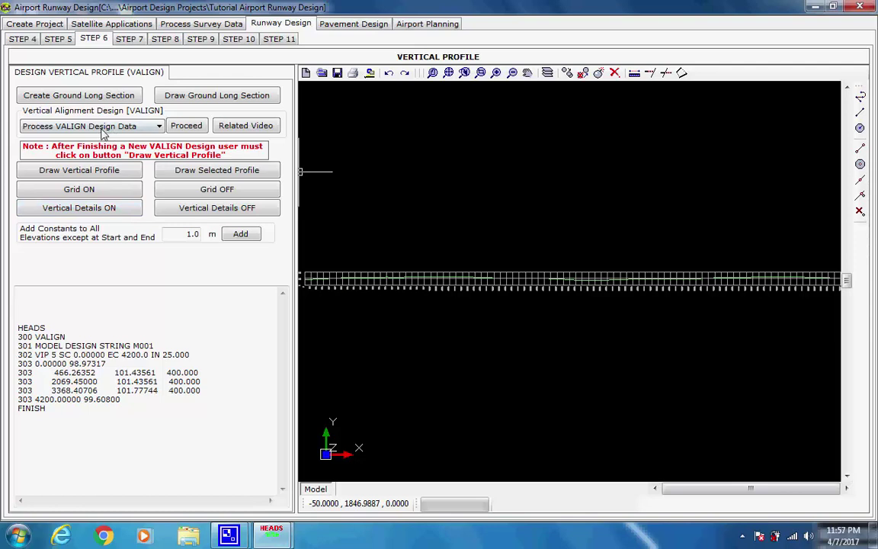
Process the VALIGN design data for model DESIGN, string M001.
left_click(20, 329)
left_click_drag(25, 336, 74, 417)
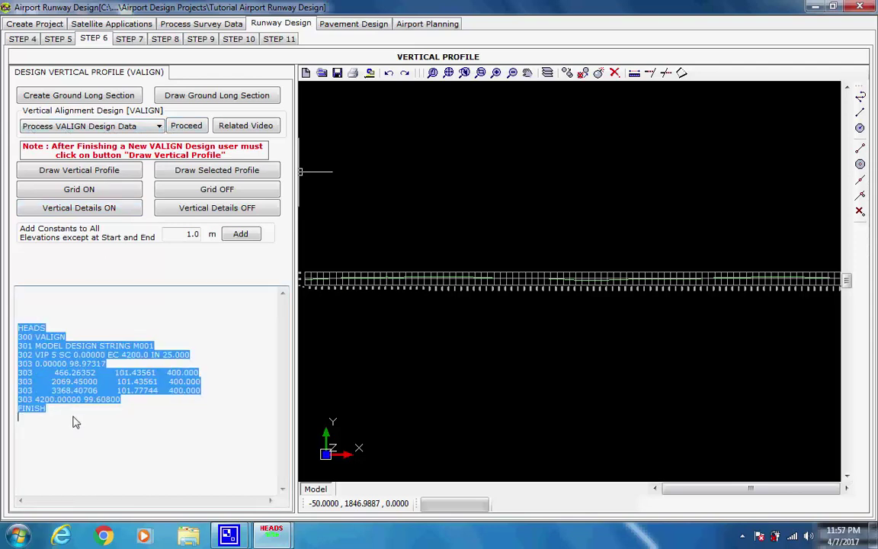
left_click(74, 417)
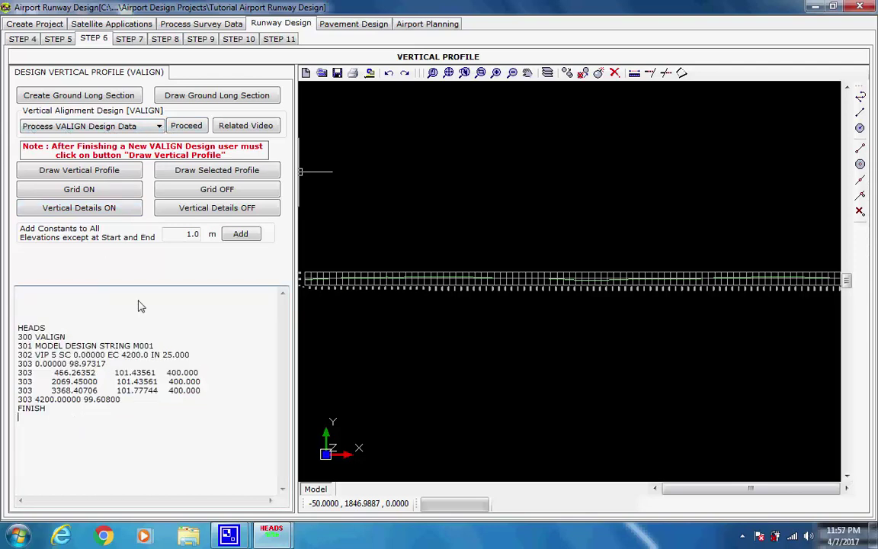
left_click(183, 131)
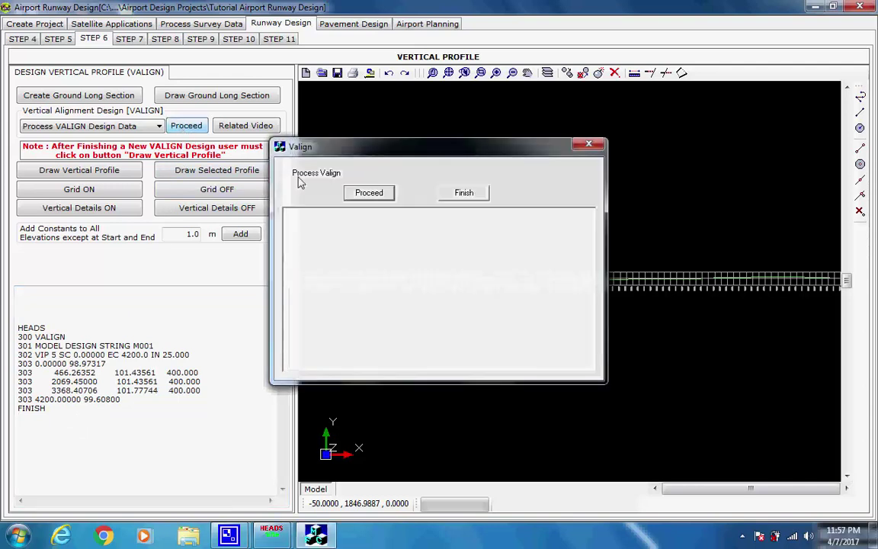
left_click(367, 194)
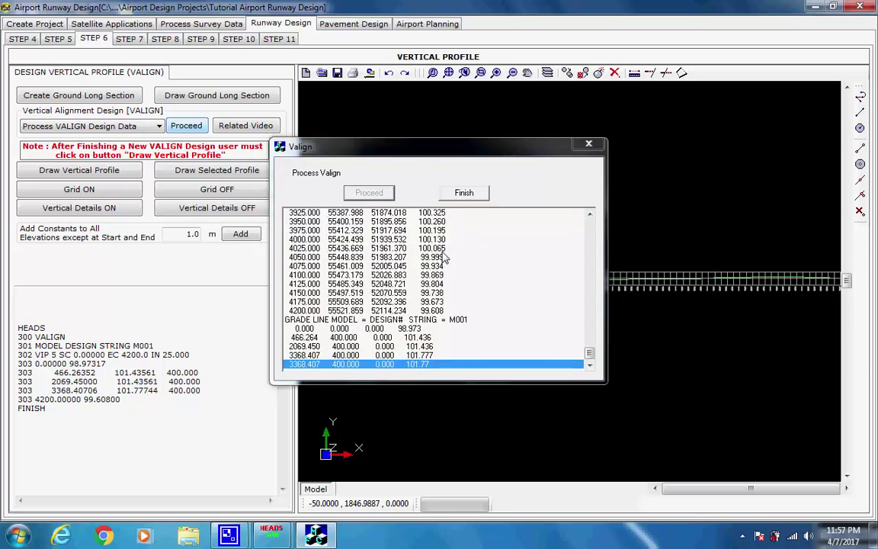
left_click(465, 192)
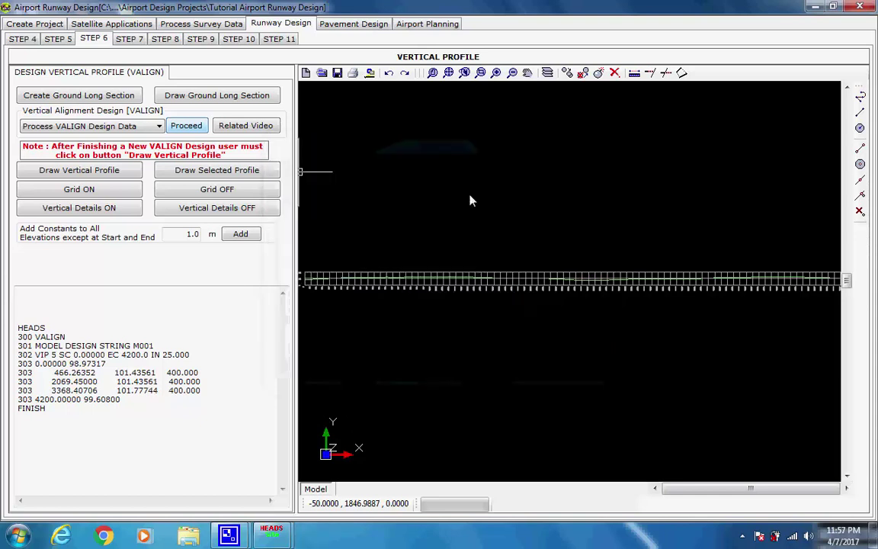
Draw the designed vertical profile with an X scale of 1 and a Y scale of 10.
left_click(124, 172)
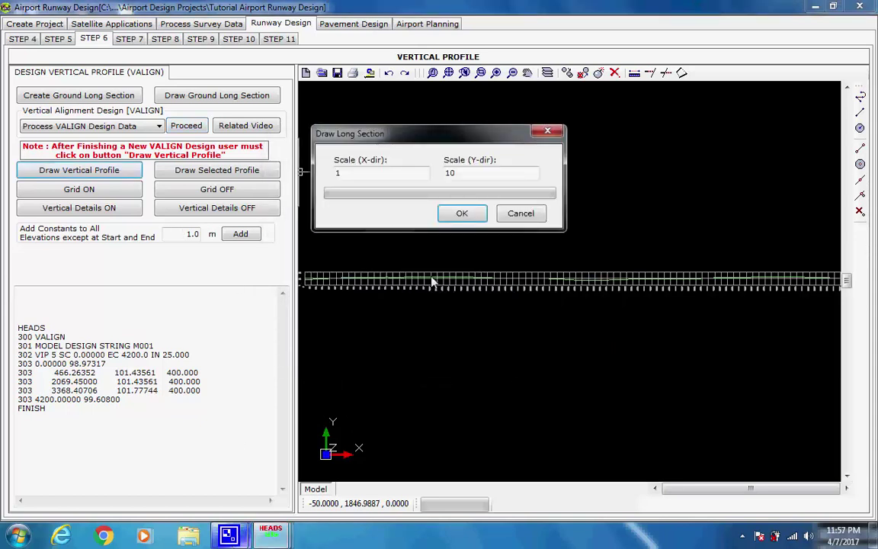
left_click(462, 214)
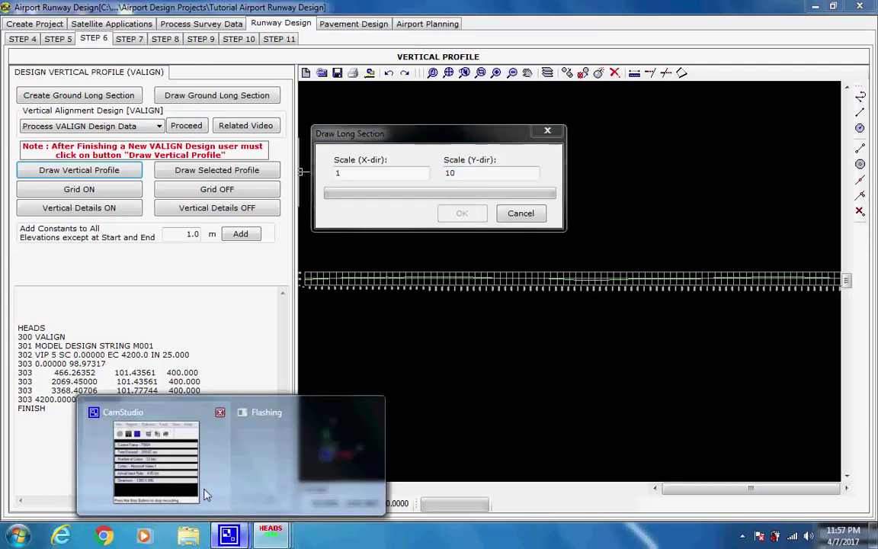
left_click(183, 439)
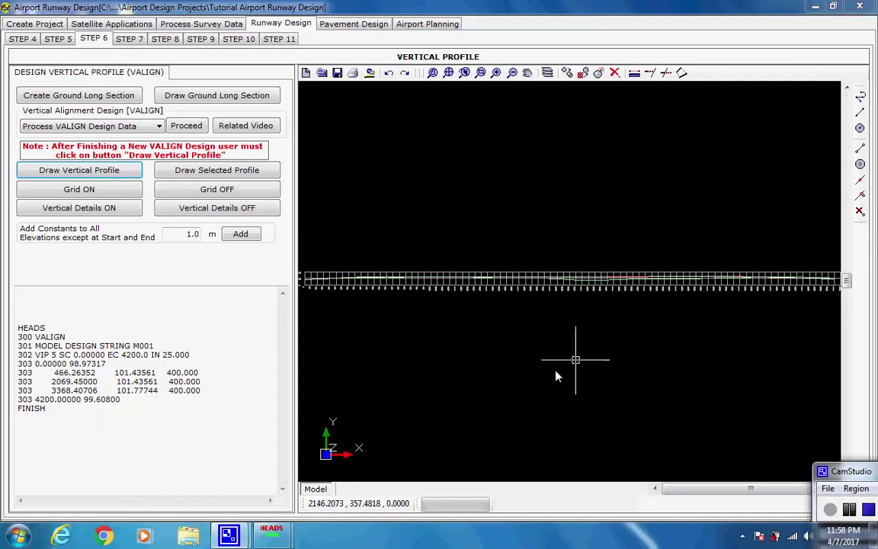
Show the vertical details on the profile and inspect the middle VIP detail box near chainage 2100.
left_click(119, 208)
left_click(229, 431)
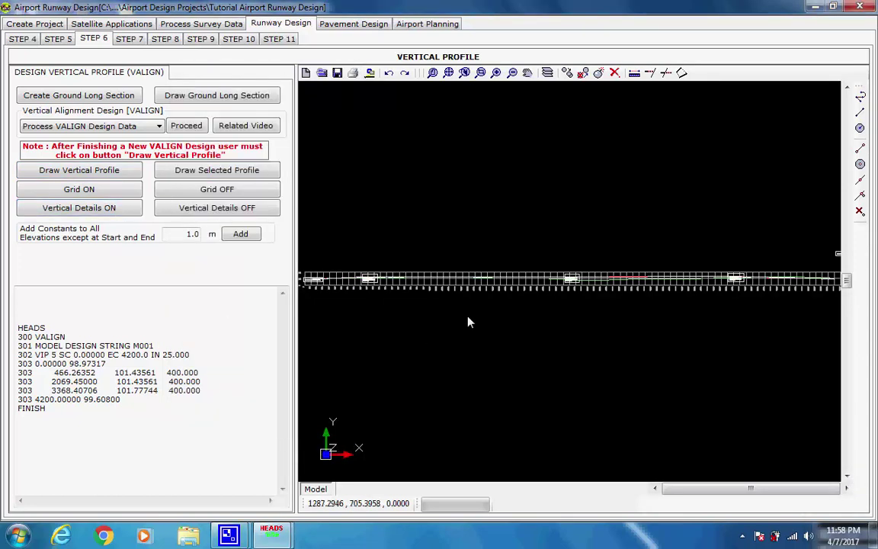
scroll(579, 285, "up", 5)
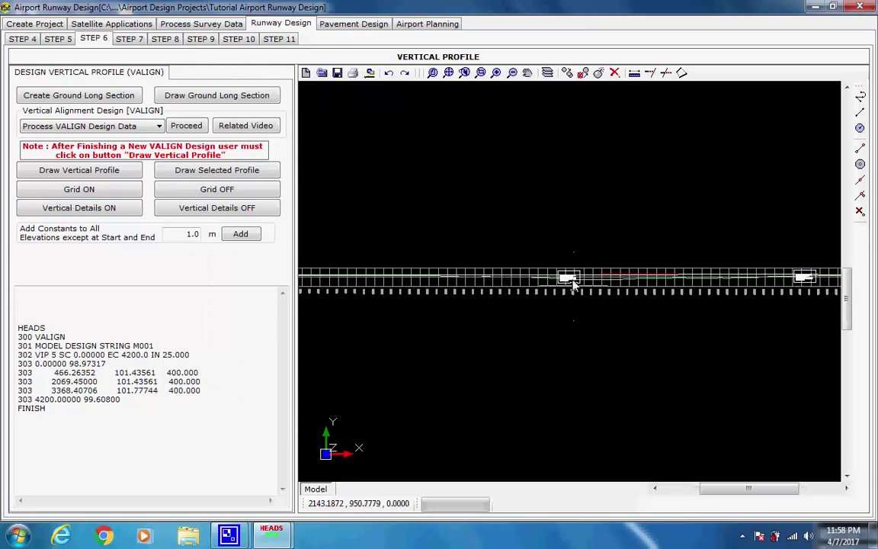
scroll(564, 274, "up", 4)
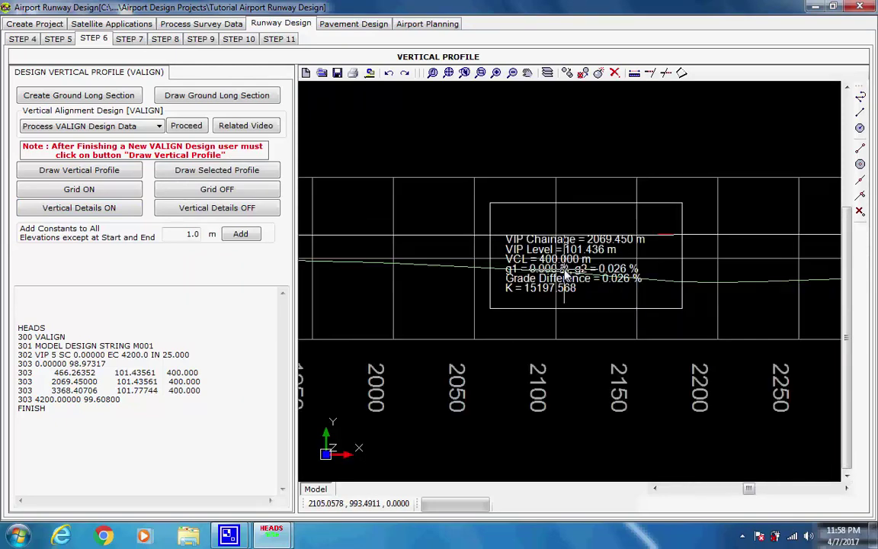
scroll(565, 271, "up", 2)
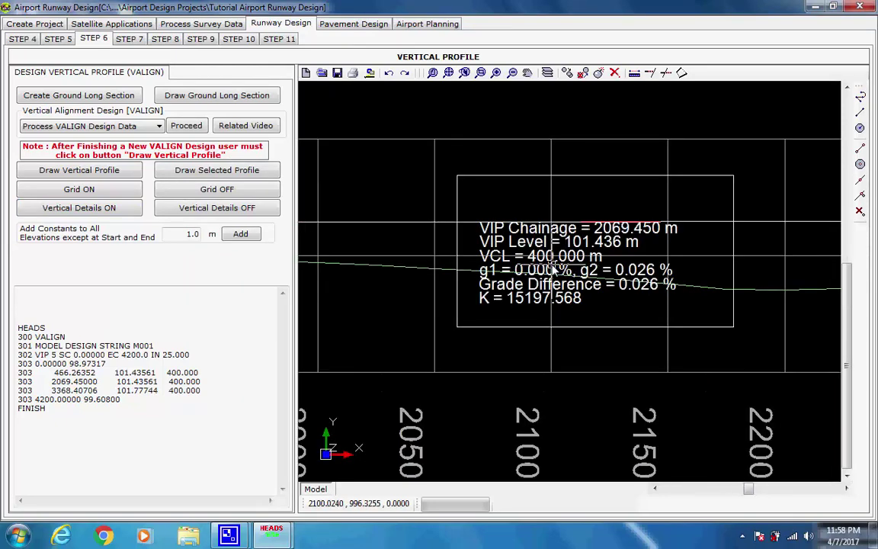
scroll(552, 267, "down", 5)
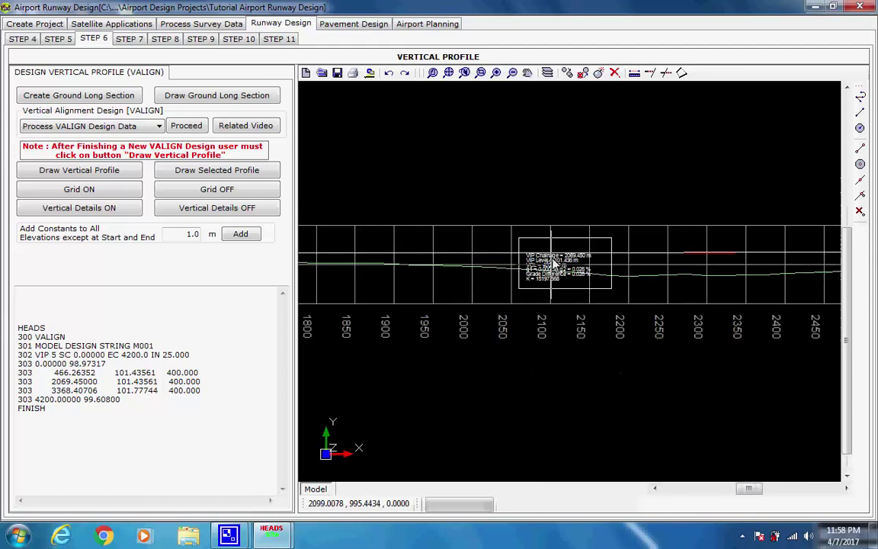
scroll(554, 263, "down", 3)
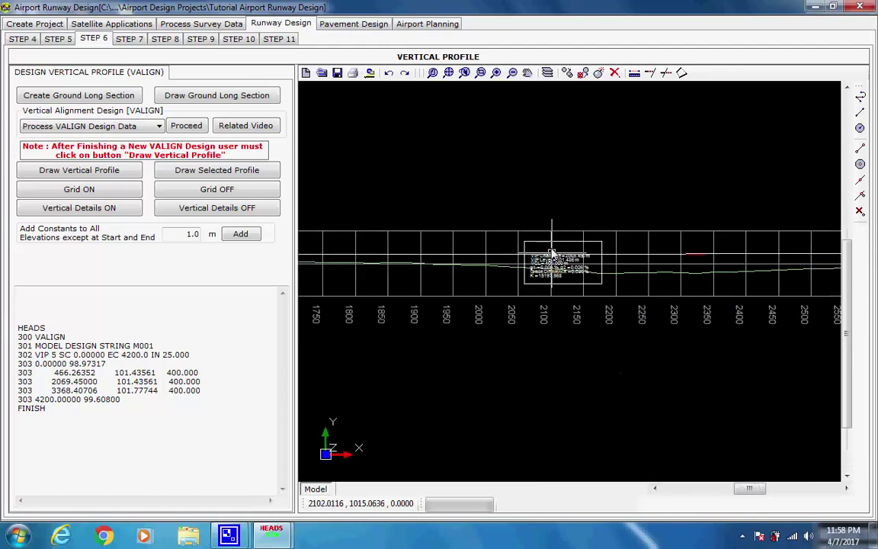
left_click(448, 72)
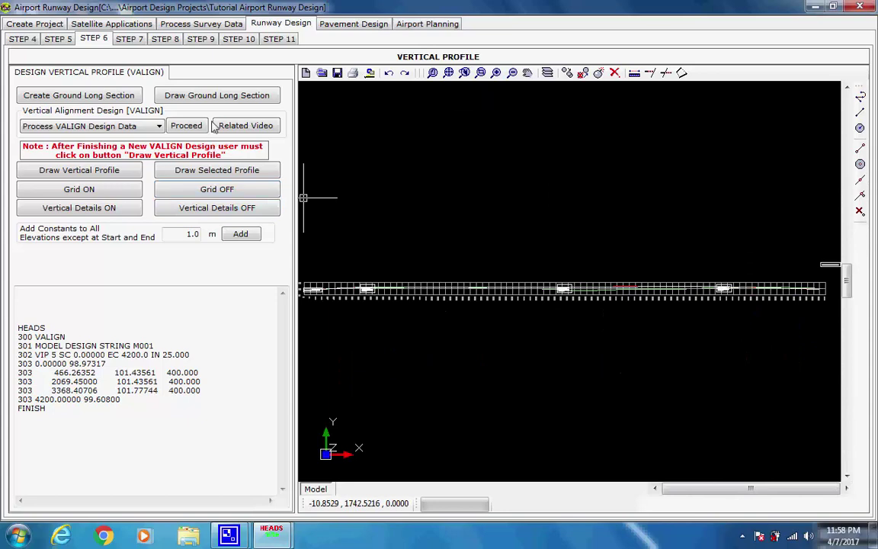
Review the cross section definition's chainage range, interval and reference strings, and the cut and fill interface data.
left_click(138, 42)
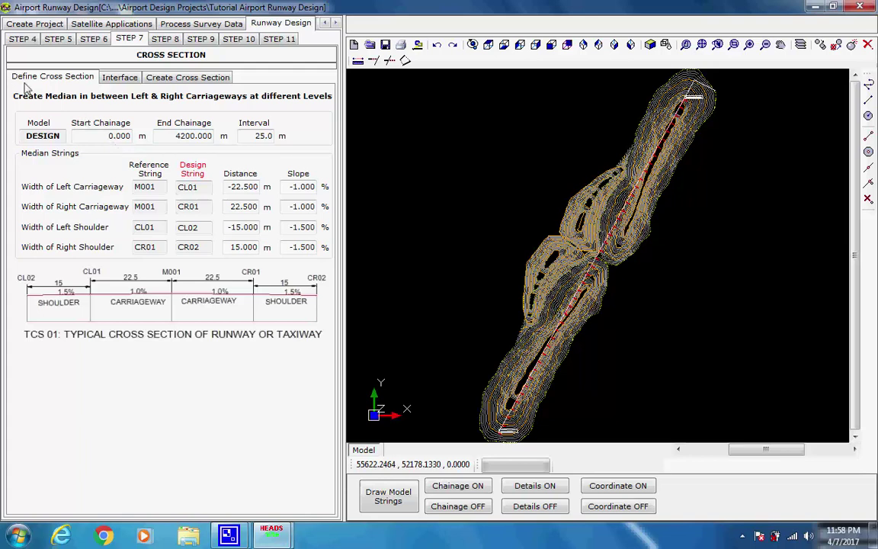
double_click(263, 135)
left_click(150, 177)
double_click(113, 136)
left_click_drag(175, 137, 212, 138)
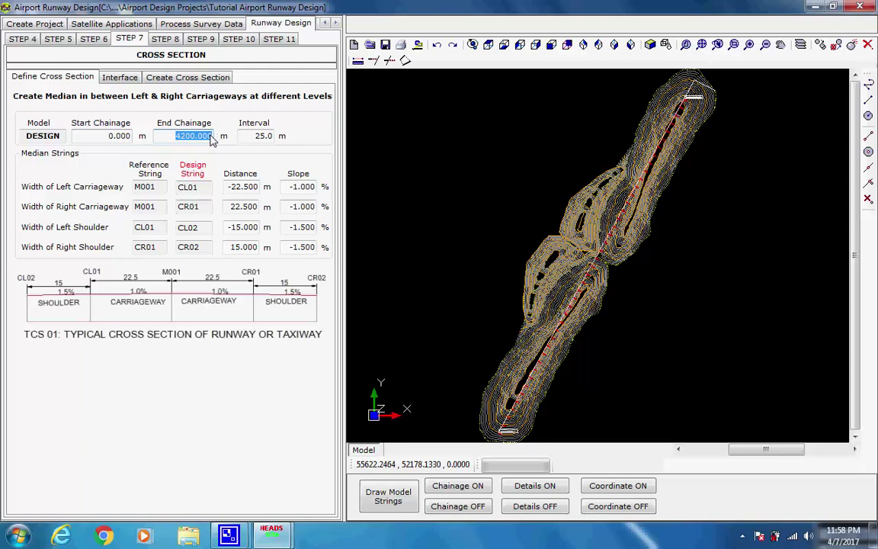
left_click(123, 80)
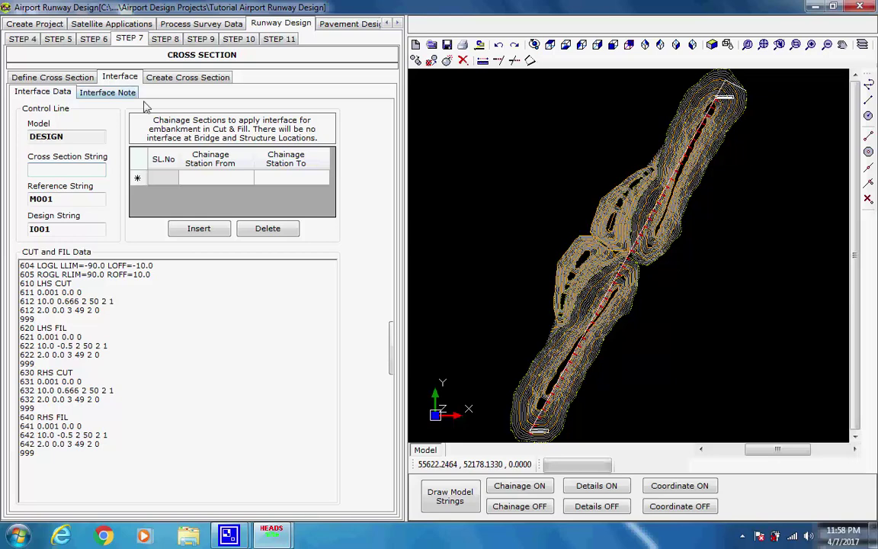
Start processing the cross section data with all items included and process the OFFSET cross section strings.
left_click(185, 78)
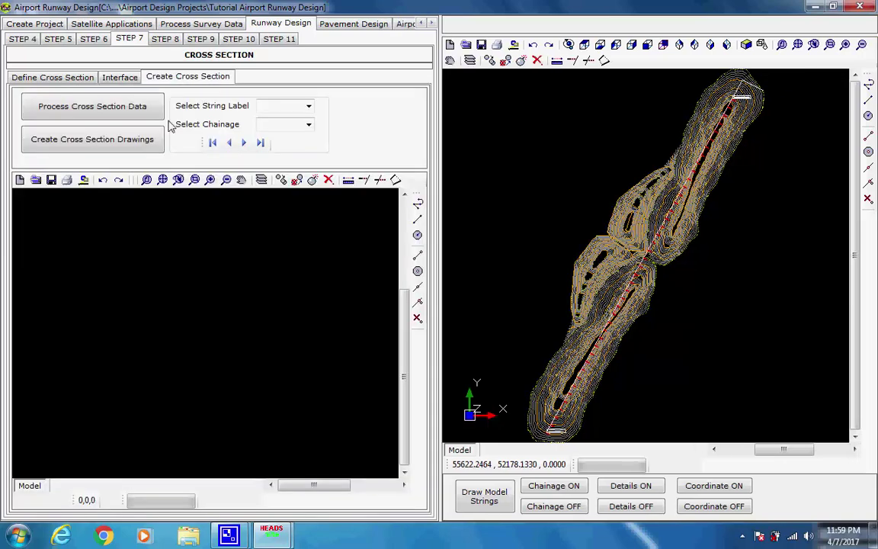
left_click(93, 107)
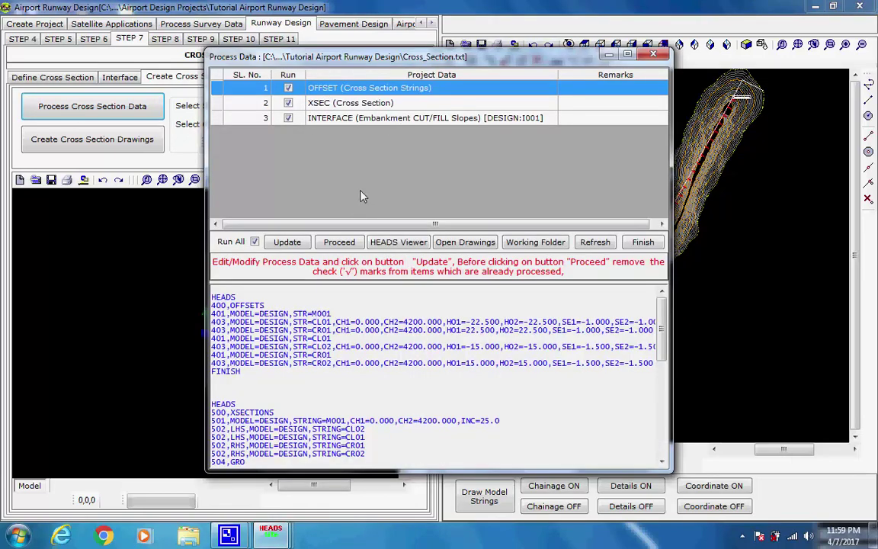
left_click(337, 242)
left_click(366, 193)
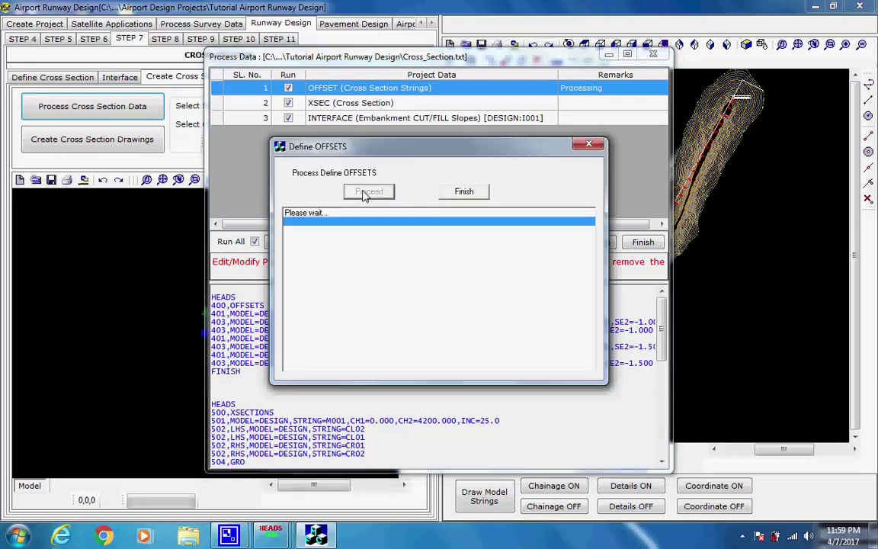
mouse_move(229, 536)
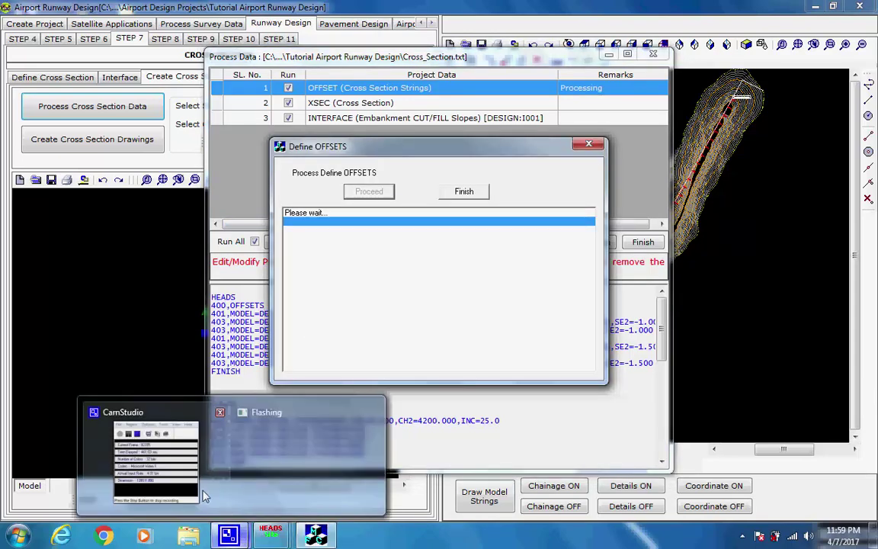
left_click(204, 496)
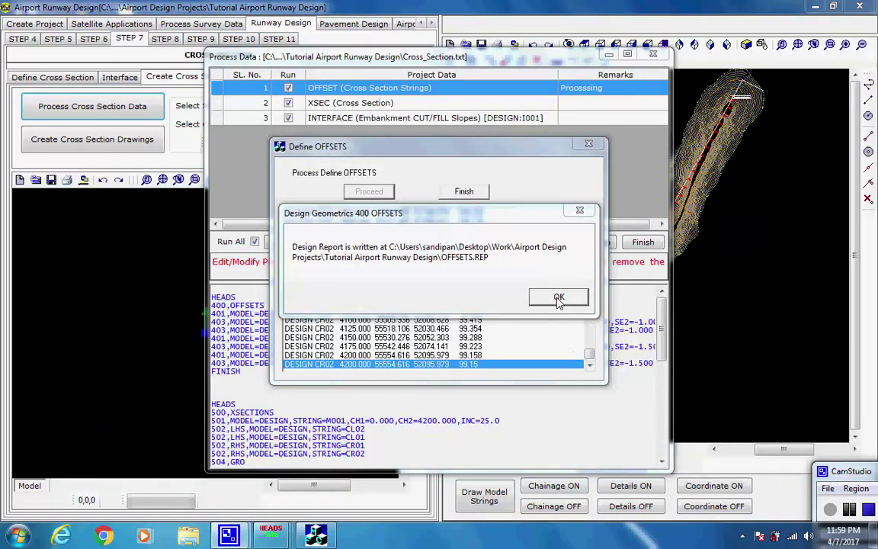
left_click(558, 297)
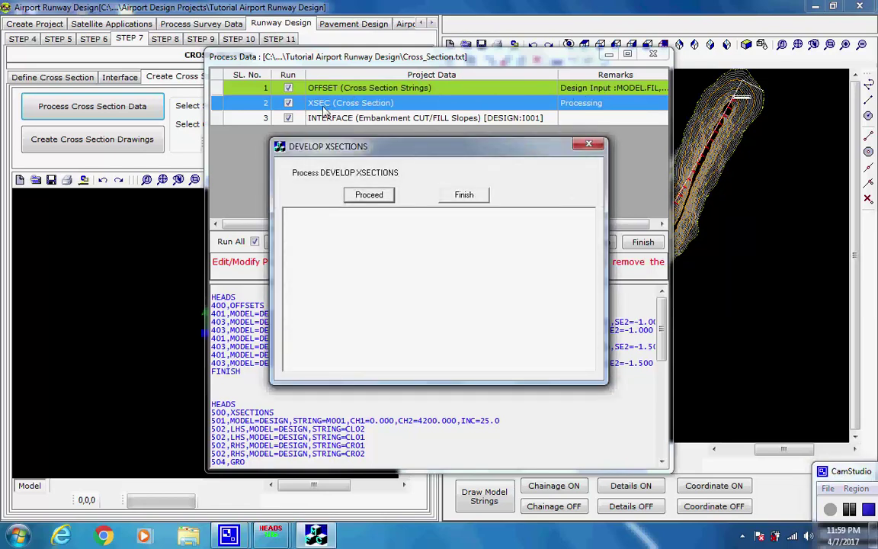
Process the XSEC cross section data for model DESIGN and finish it.
left_click(368, 196)
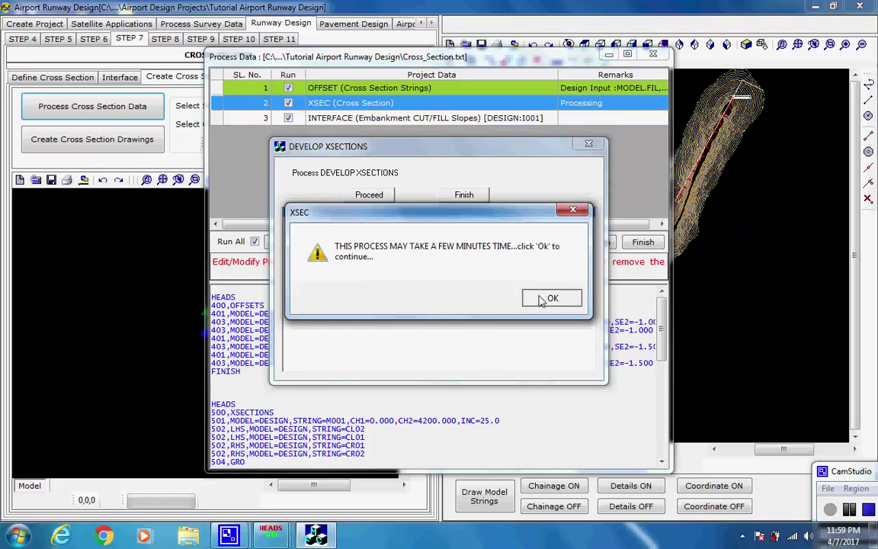
left_click(549, 299)
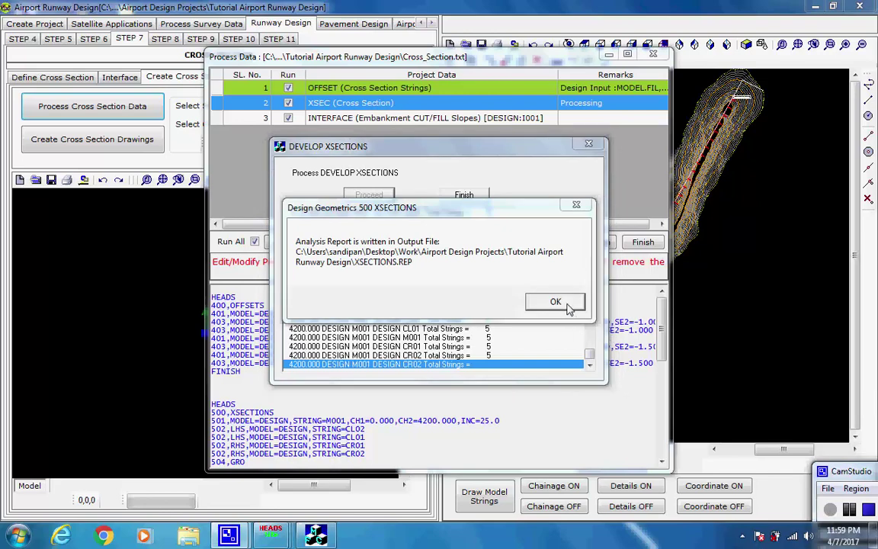
left_click(558, 303)
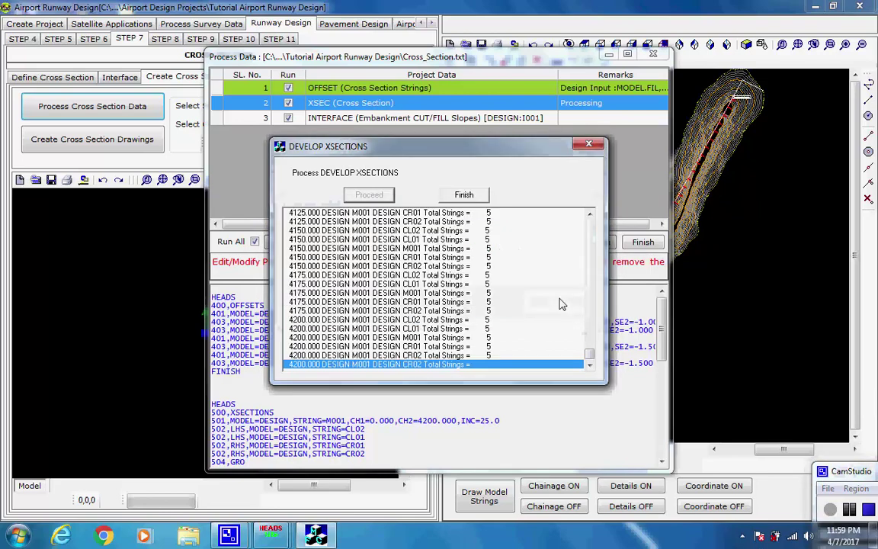
left_click(468, 196)
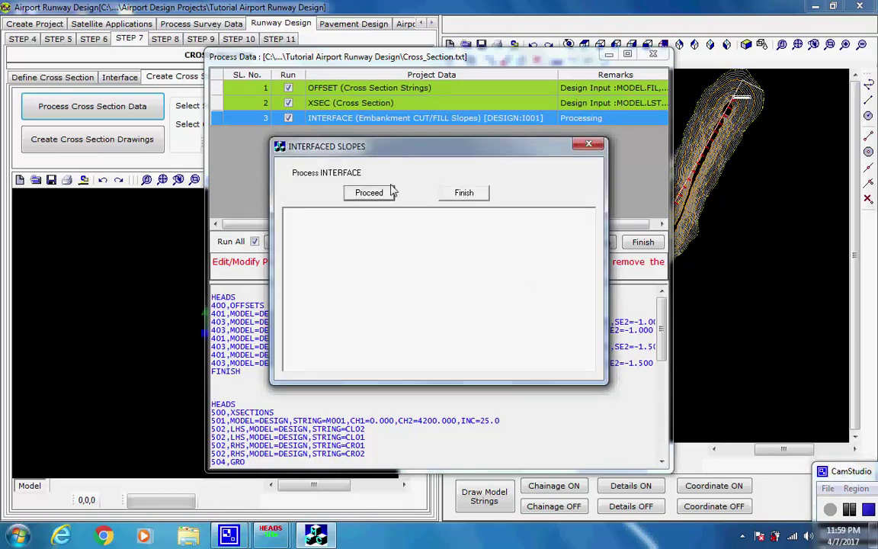
Process the INTERFACE embankment cut and fill slopes for DESIGN:I001 and finish it.
left_click(372, 192)
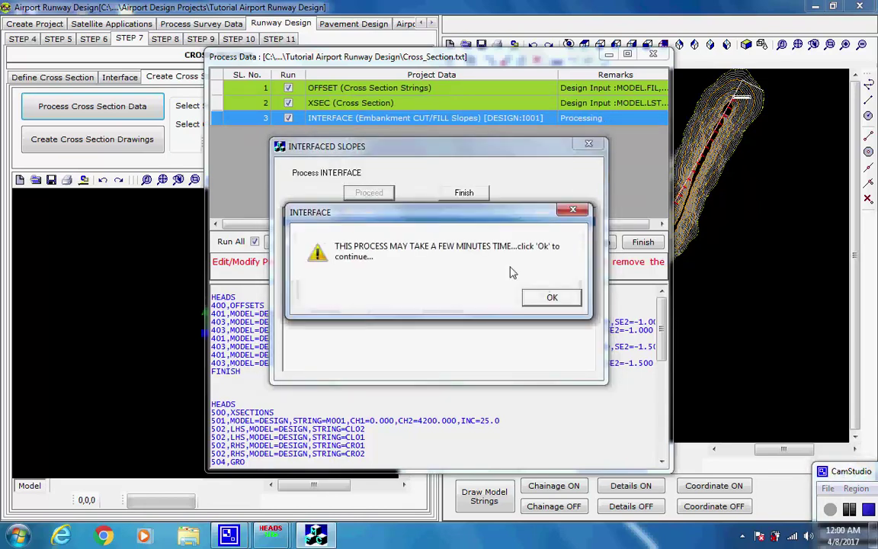
left_click(551, 297)
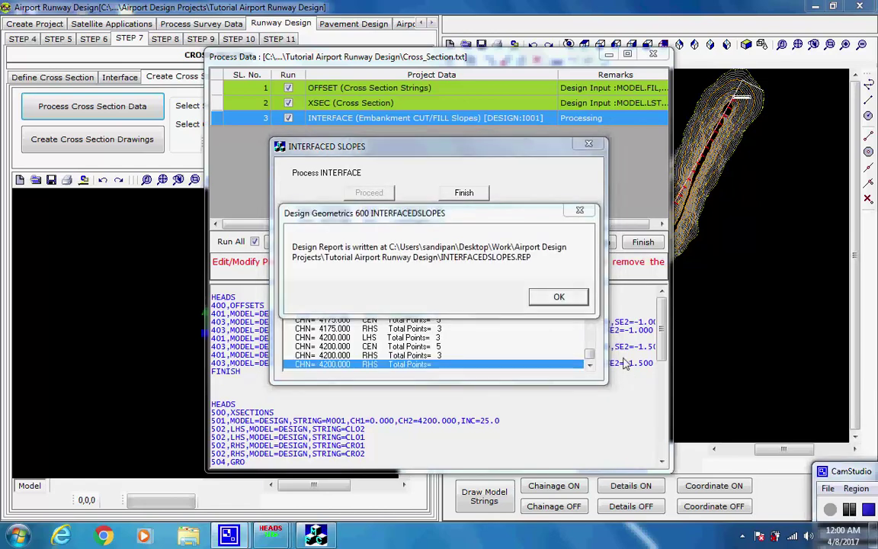
left_click(559, 298)
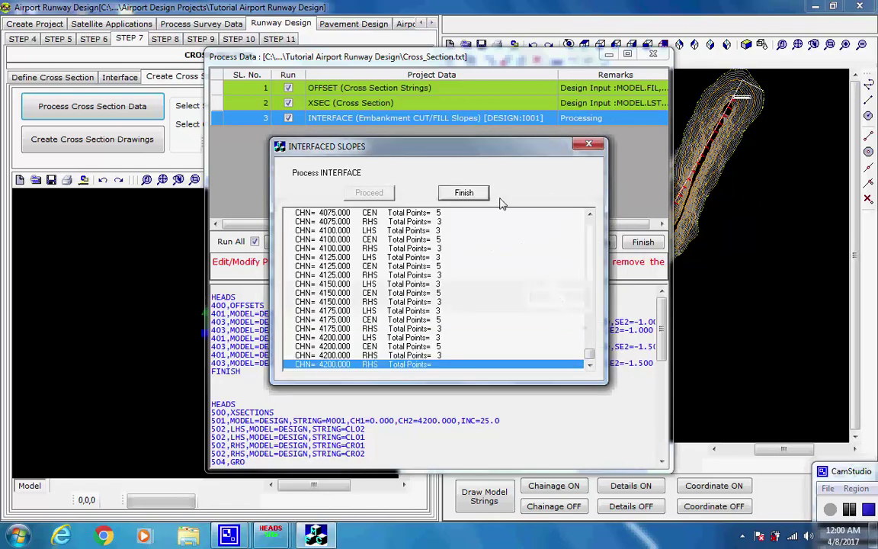
left_click(465, 193)
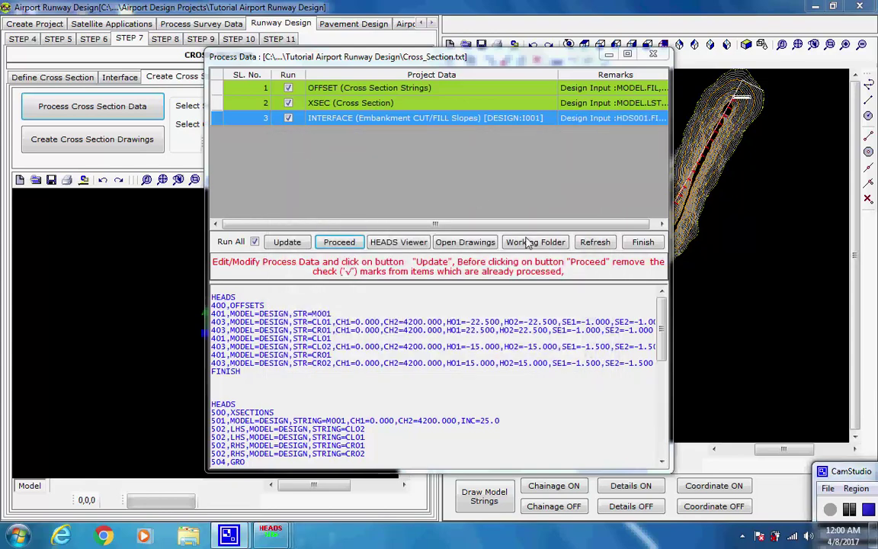
Finish the cross section processing and draw all the DESIGN strings CL01, CR01, CL02, CR02 and I001 on the plan.
left_click(642, 242)
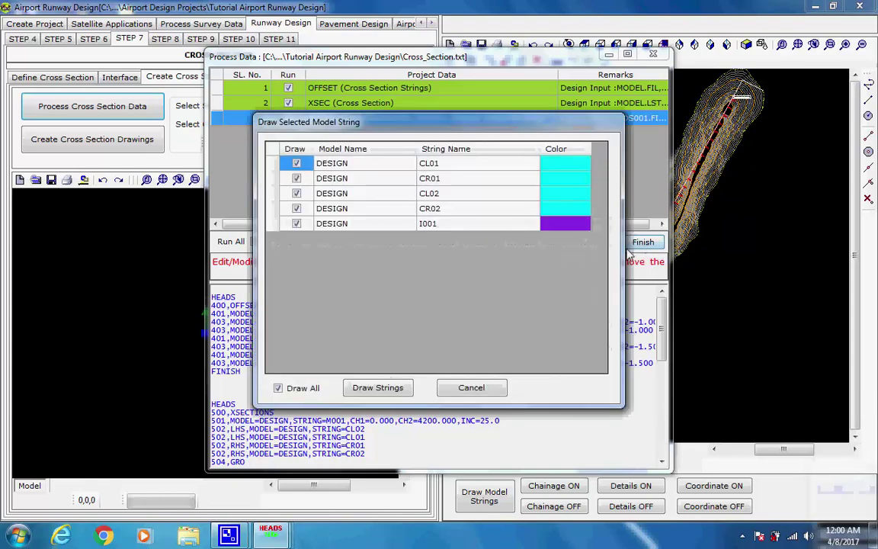
left_click(377, 388)
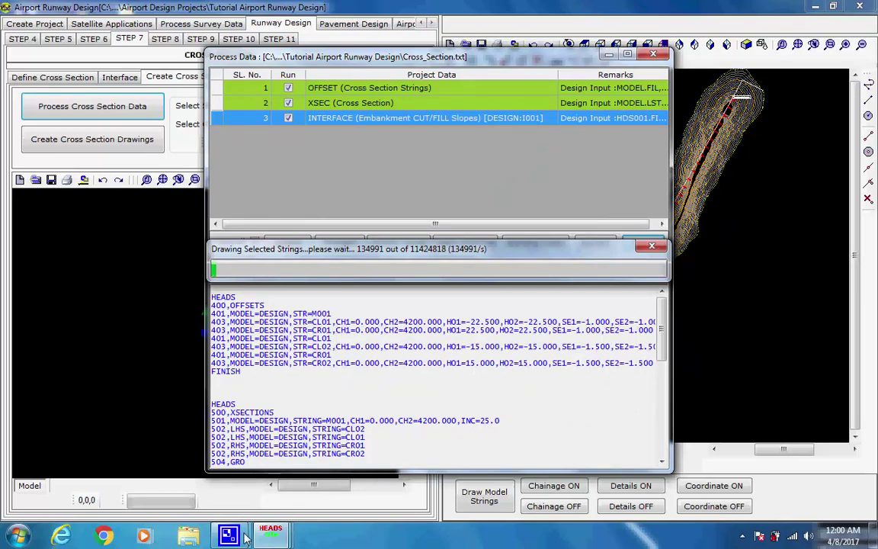
left_click(231, 536)
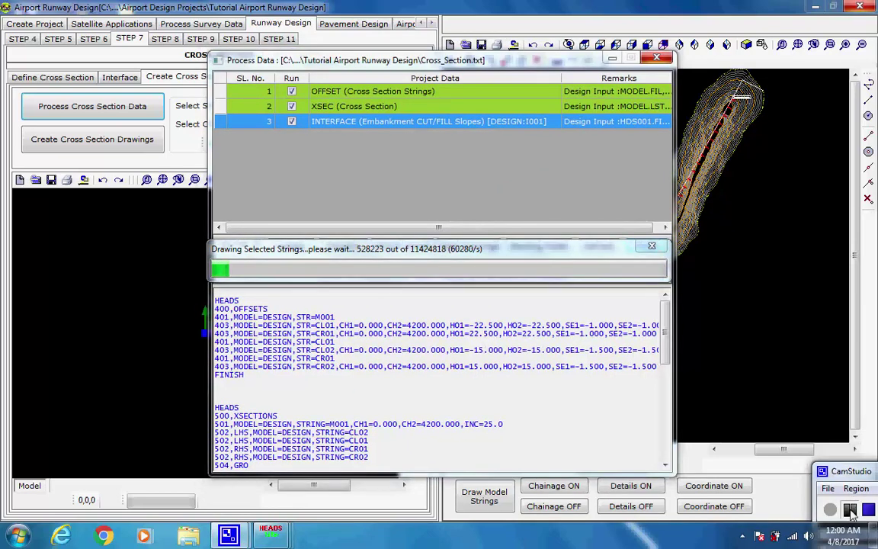
left_click(850, 509)
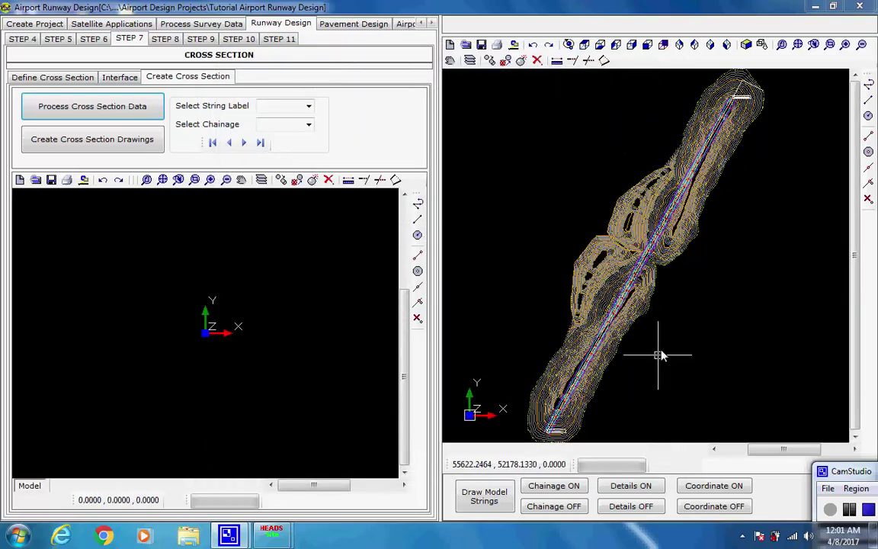
Examine the carriageway, shoulder and interface strings on the plan around chainages 2+000 and 2+100, then return to the full extents.
scroll(665, 316, "up", 5)
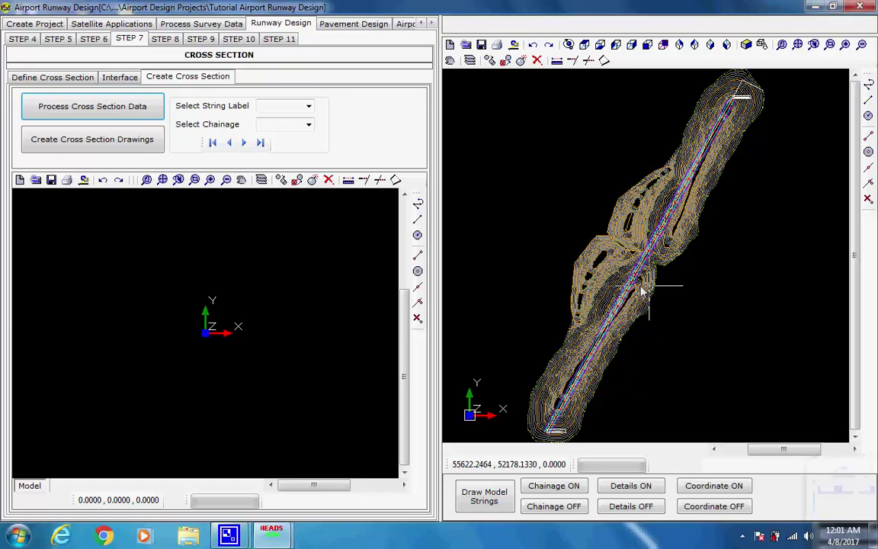
scroll(638, 290, "down", 5)
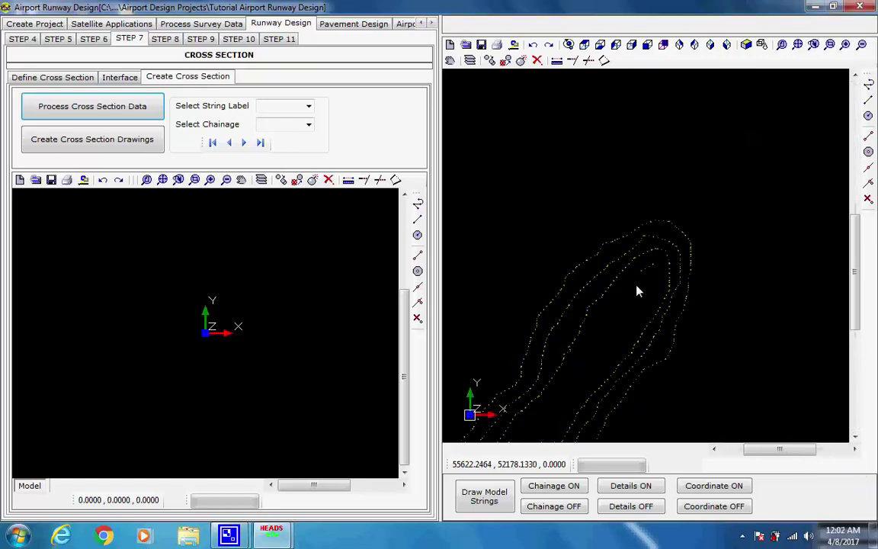
scroll(639, 288, "up", 5)
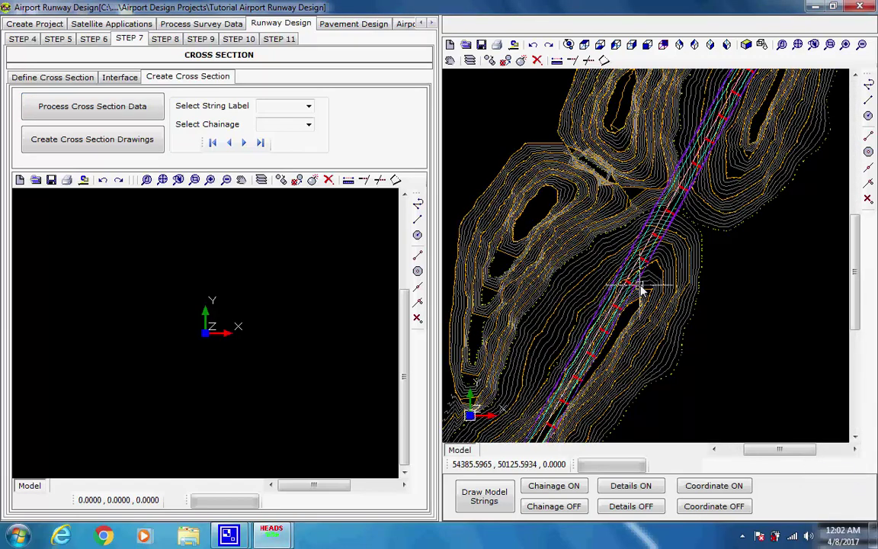
scroll(571, 254, "down", 3)
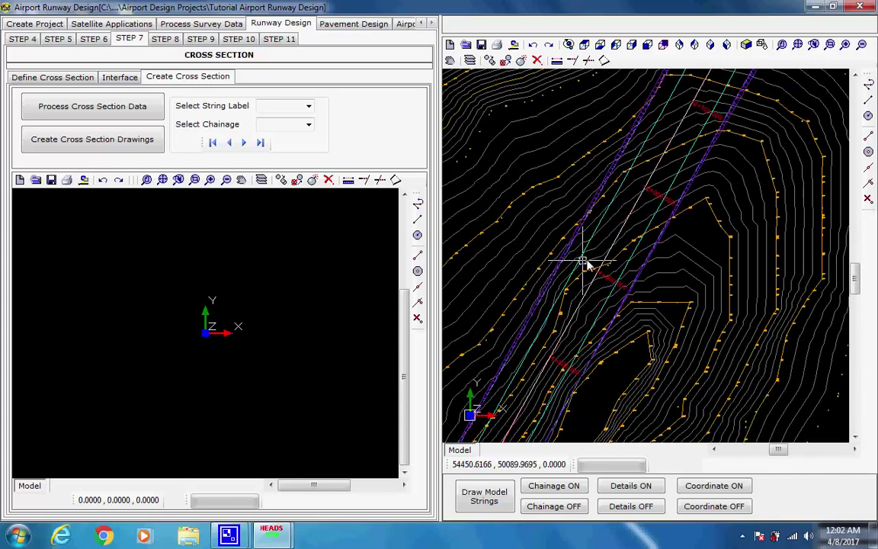
scroll(684, 124, "up", 5)
scroll(685, 123, "down", 3)
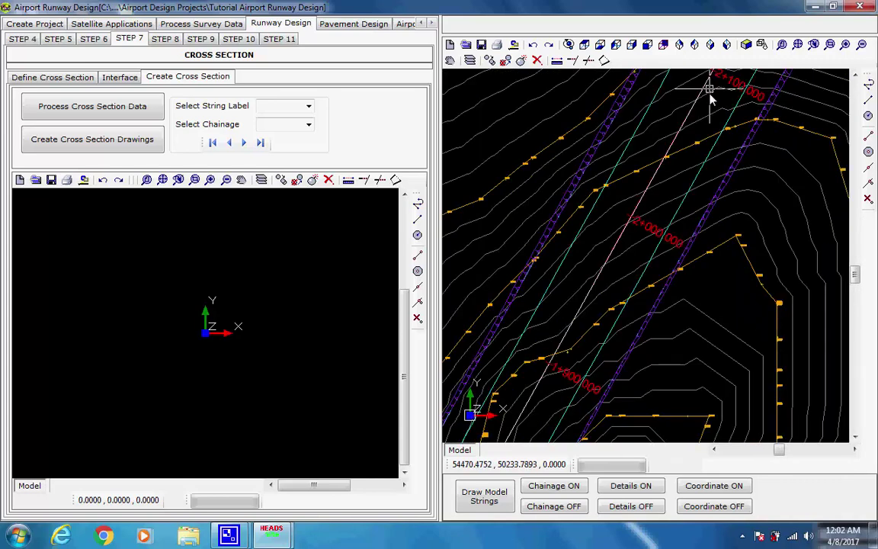
scroll(710, 102, "up", 4)
scroll(689, 149, "down", 4)
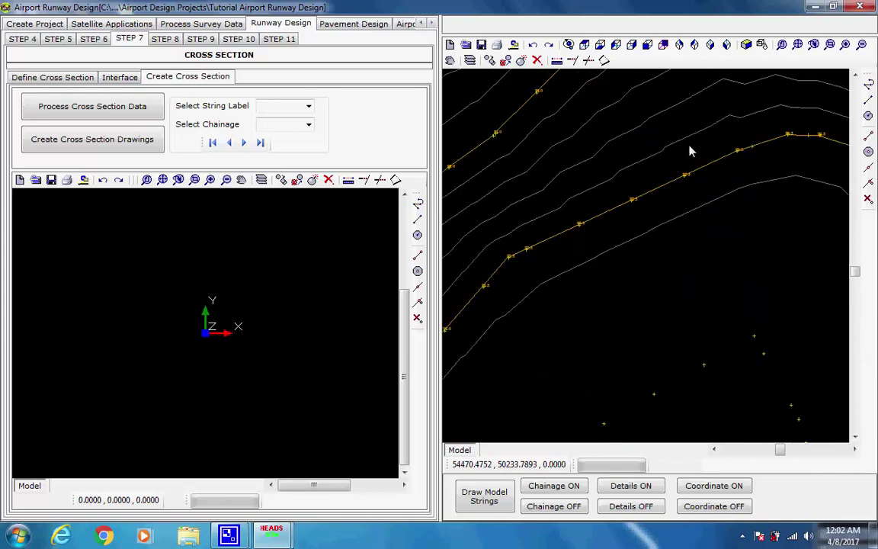
scroll(688, 150, "up", 2)
scroll(645, 300, "up", 2)
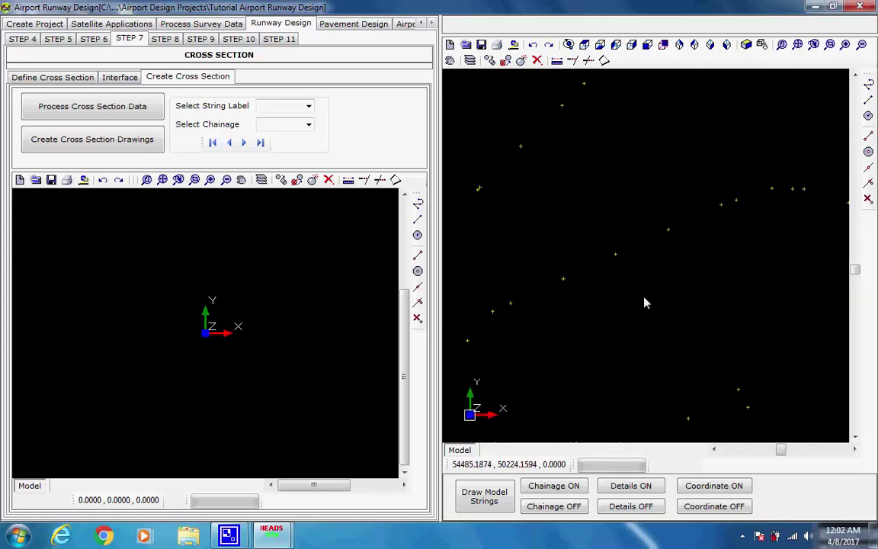
scroll(642, 293, "down", 2)
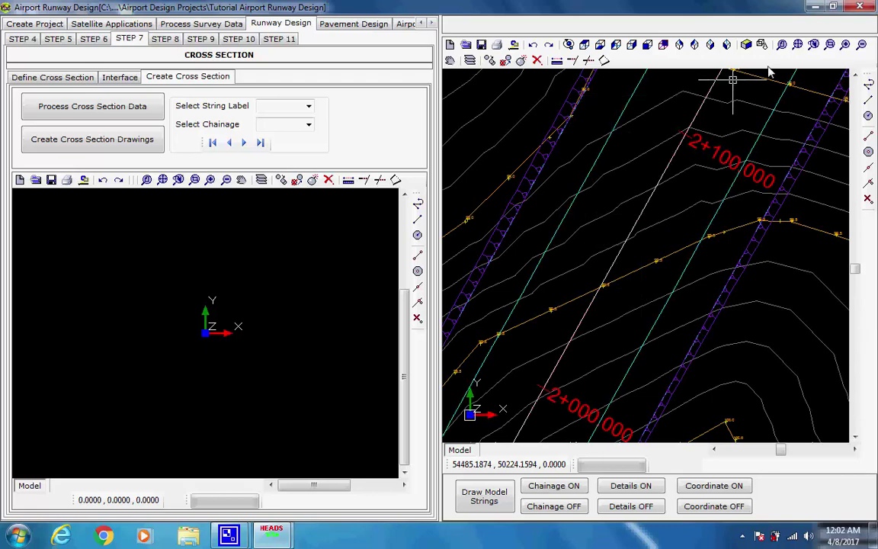
left_click(796, 45)
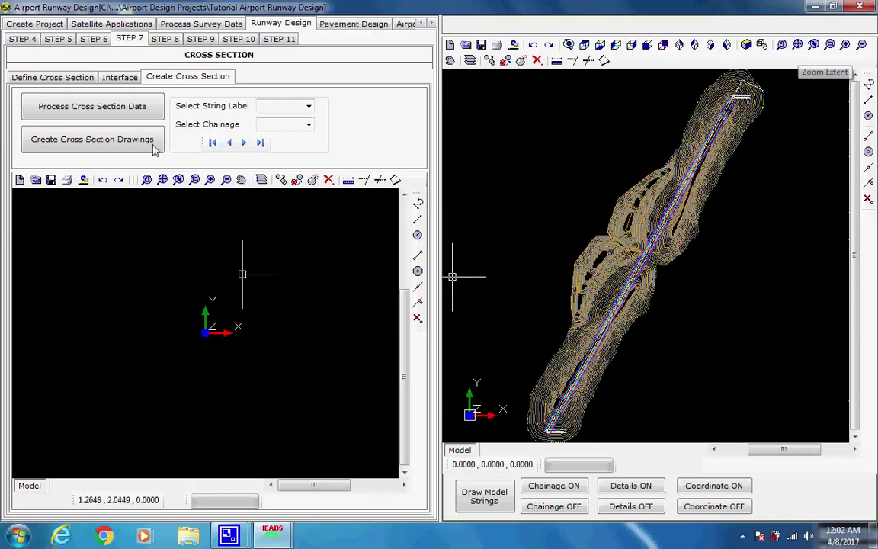
Create the cross section drawings for all chainages.
left_click(102, 144)
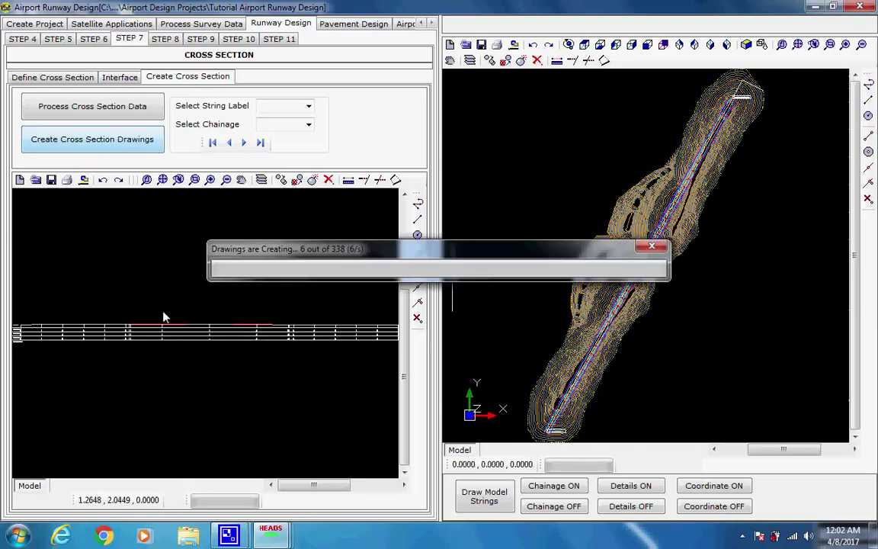
mouse_move(228, 535)
left_click(205, 504)
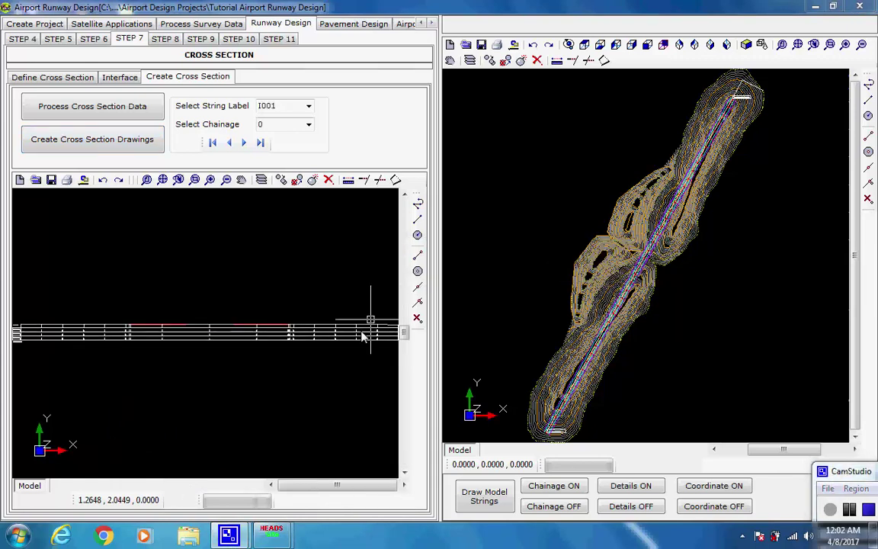
Display the I001 cross section drawings at chainage 175 and at chainage 400.
left_click(308, 125)
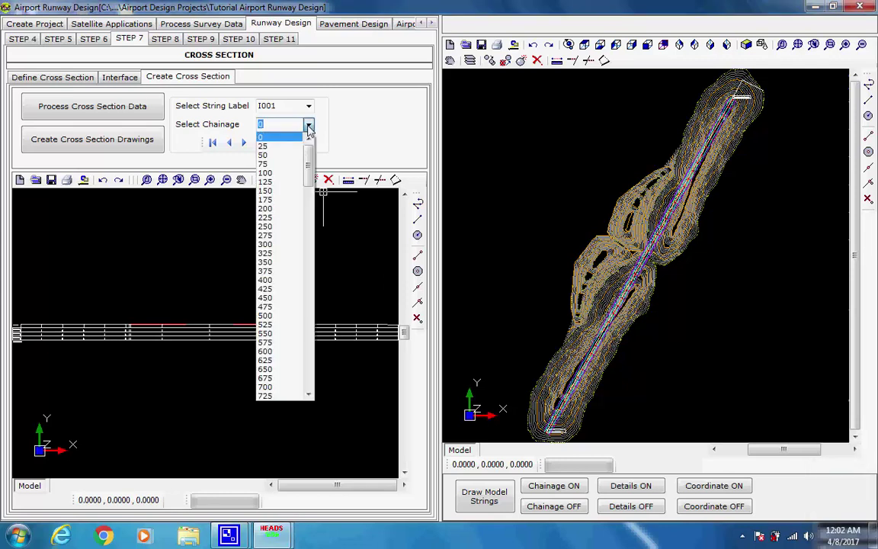
left_click(283, 201)
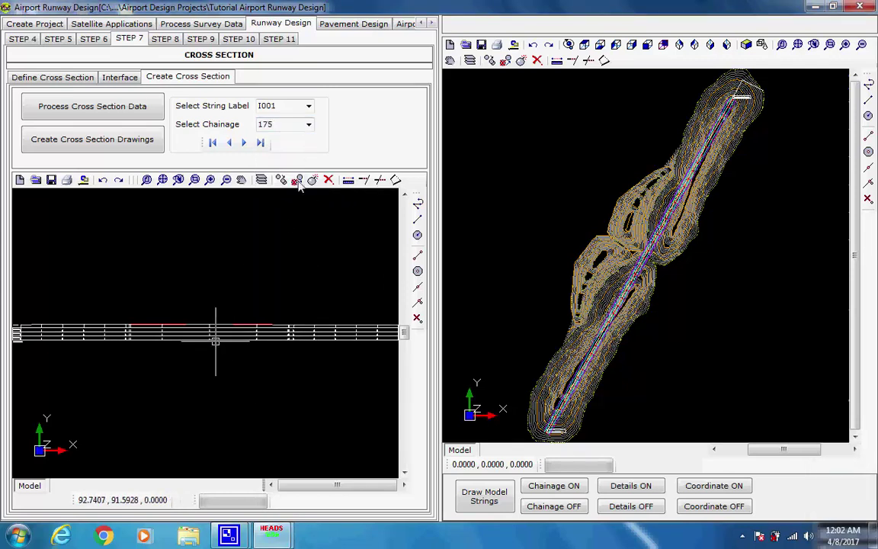
left_click(308, 125)
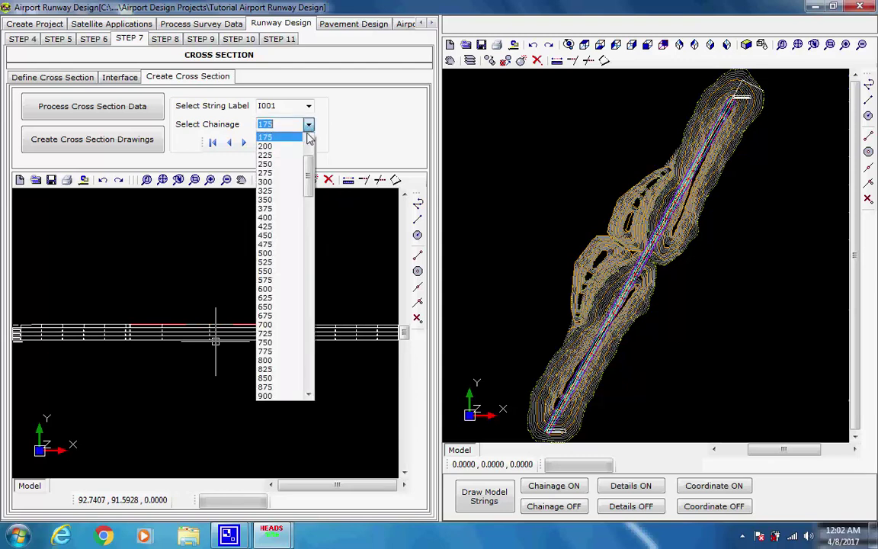
left_click(274, 218)
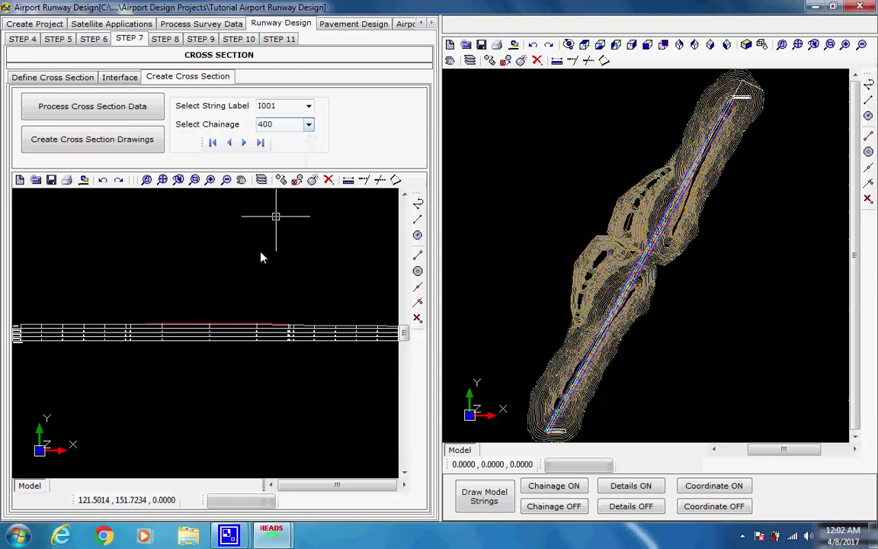
Examine the chainage 400 cross section's ground and design lines, levels and offset table, and return to the full extents.
scroll(198, 333, "up", 2)
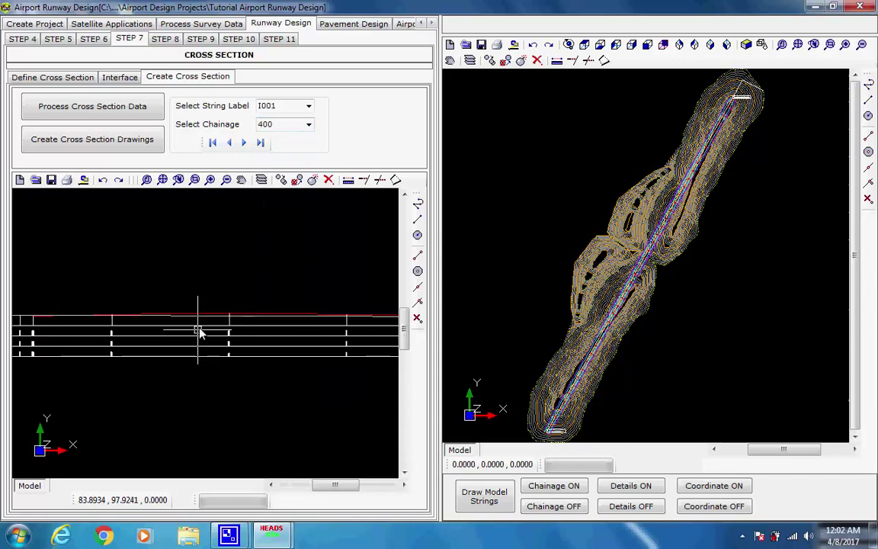
scroll(199, 327, "up", 2)
scroll(244, 308, "up", 2)
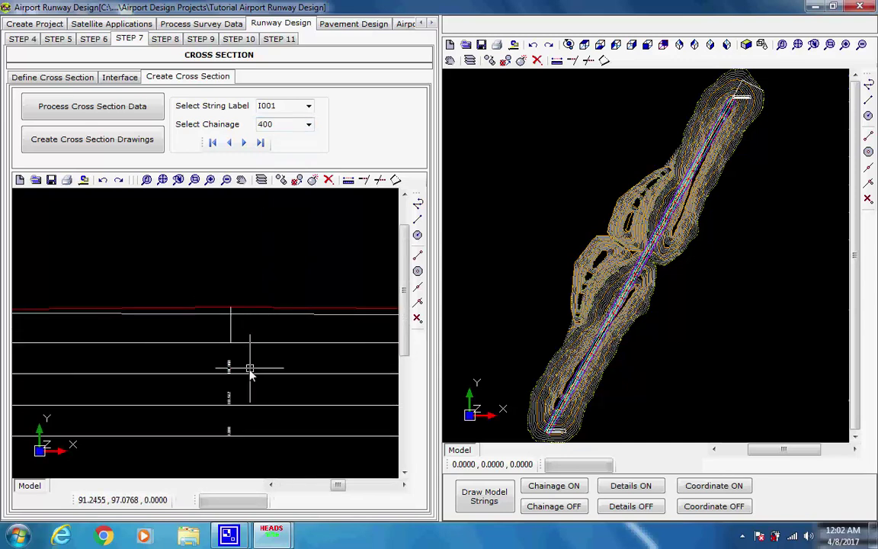
scroll(249, 369, "up", 3)
scroll(236, 354, "down", 3)
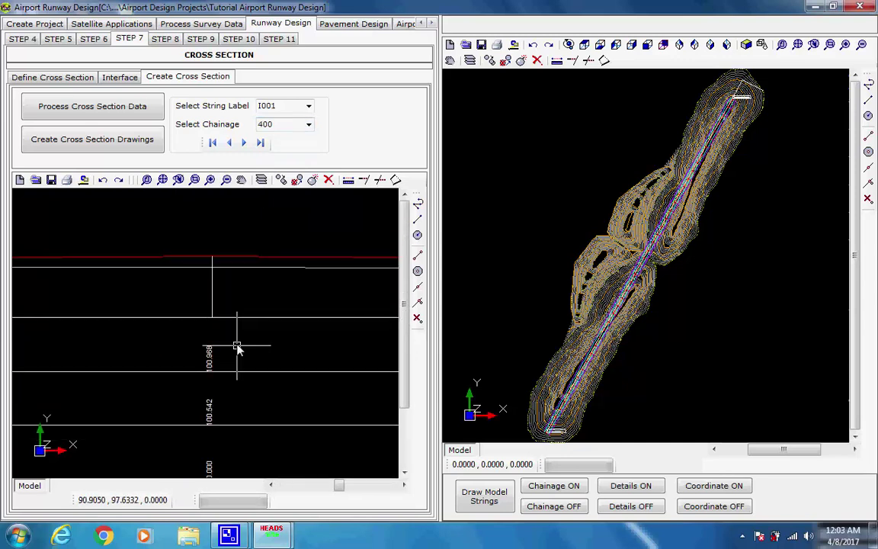
scroll(236, 347, "up", 2)
scroll(238, 347, "down", 3)
scroll(238, 347, "down", 4)
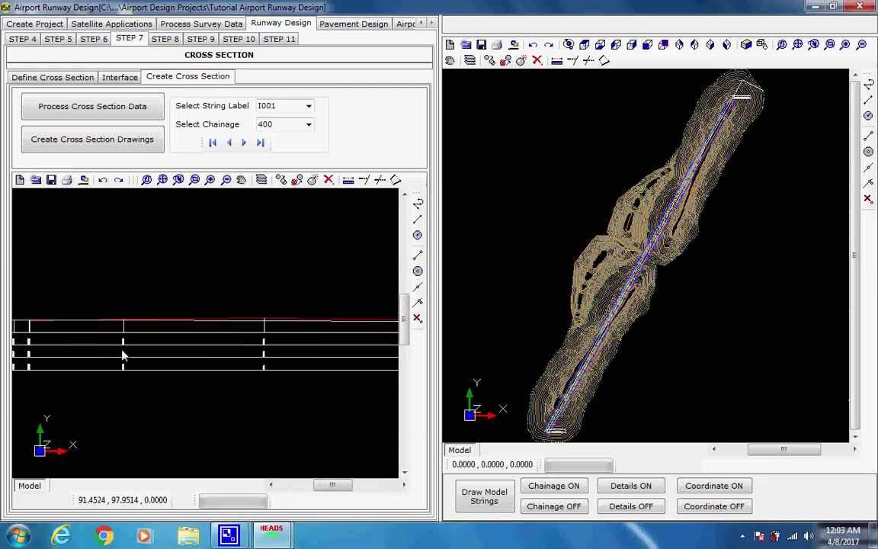
scroll(107, 355, "down", 2)
scroll(107, 355, "down", 2)
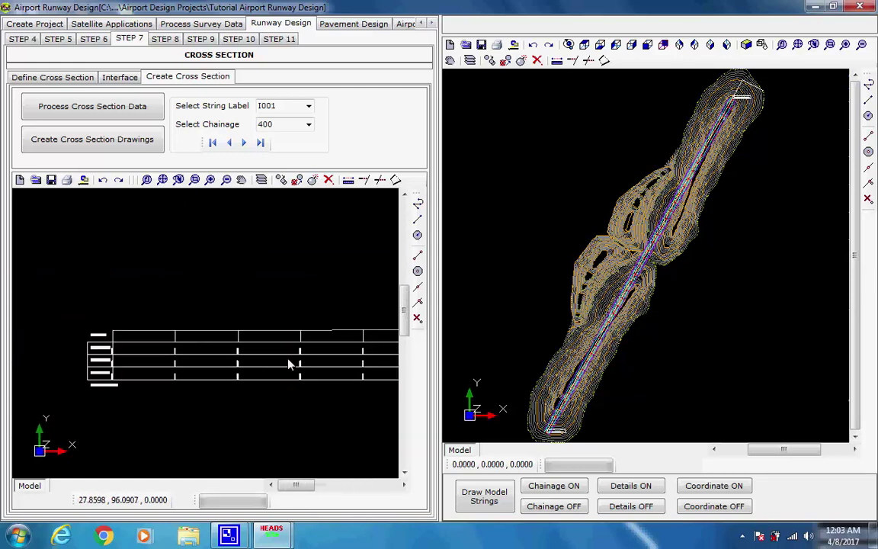
scroll(93, 361, "up", 3)
scroll(94, 361, "up", 1)
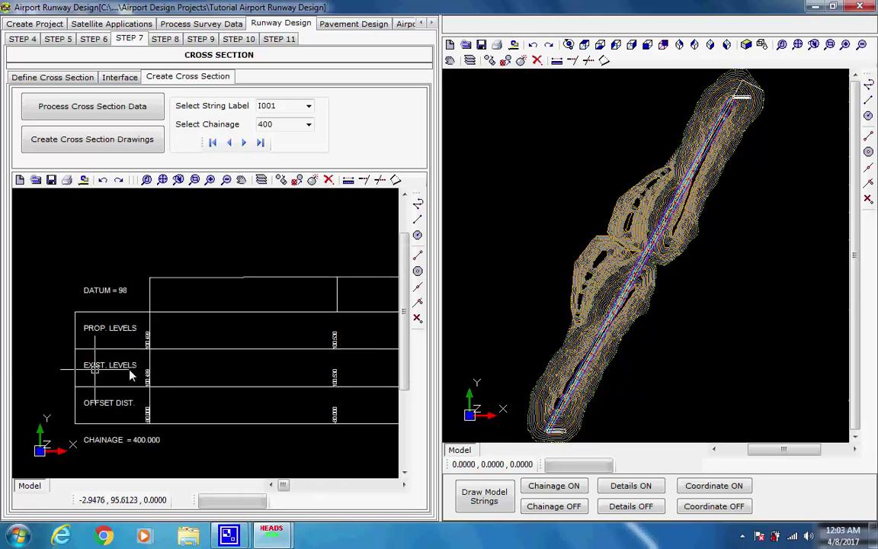
scroll(108, 374, "up", 1)
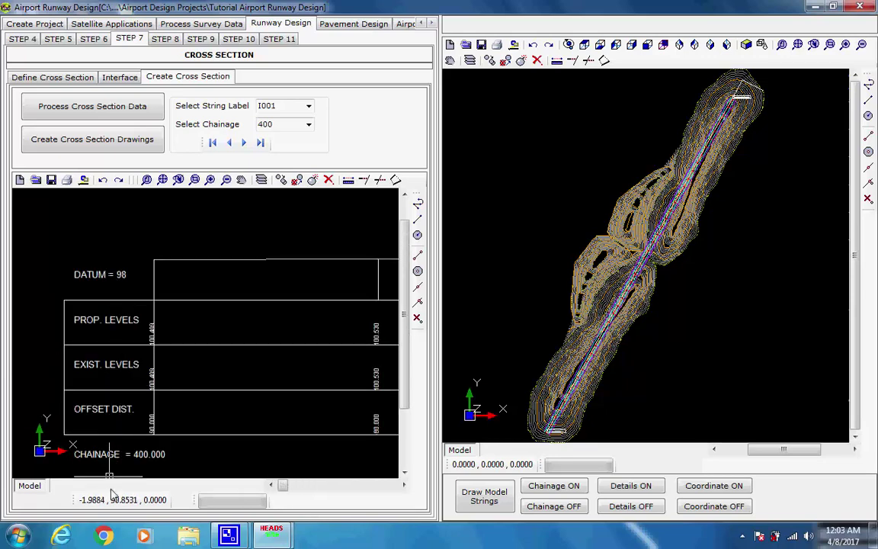
scroll(110, 471, "up", 2)
scroll(140, 355, "down", 2)
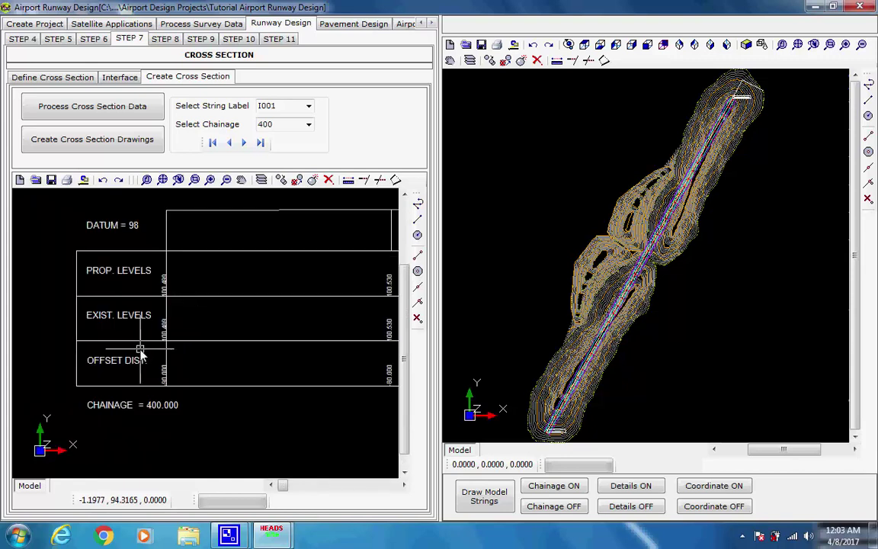
left_click(162, 179)
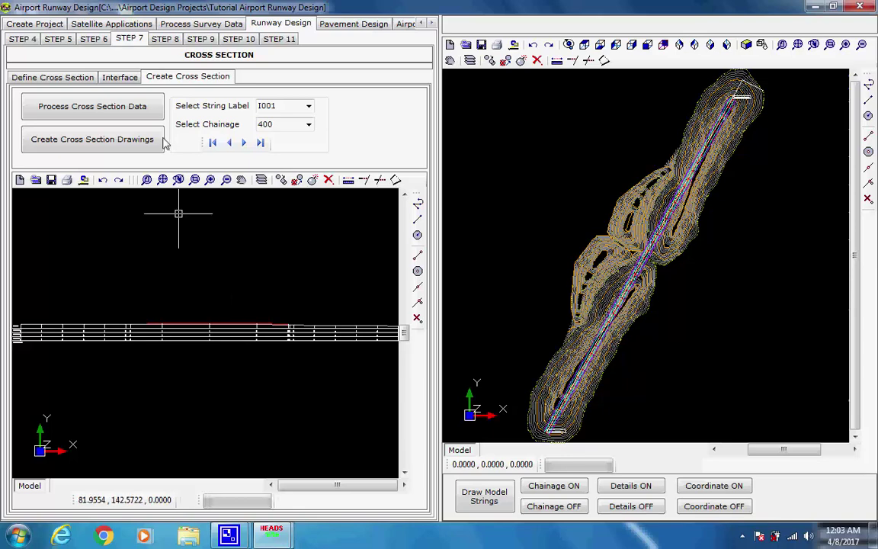
Define and save BC, DBM, WMM, GSB and SUBGRADE pavement layers for both carriageways at -0.050, -0.100, -0.300, -0.150 and -0.500, from chainage 0 to 4200.
left_click(164, 38)
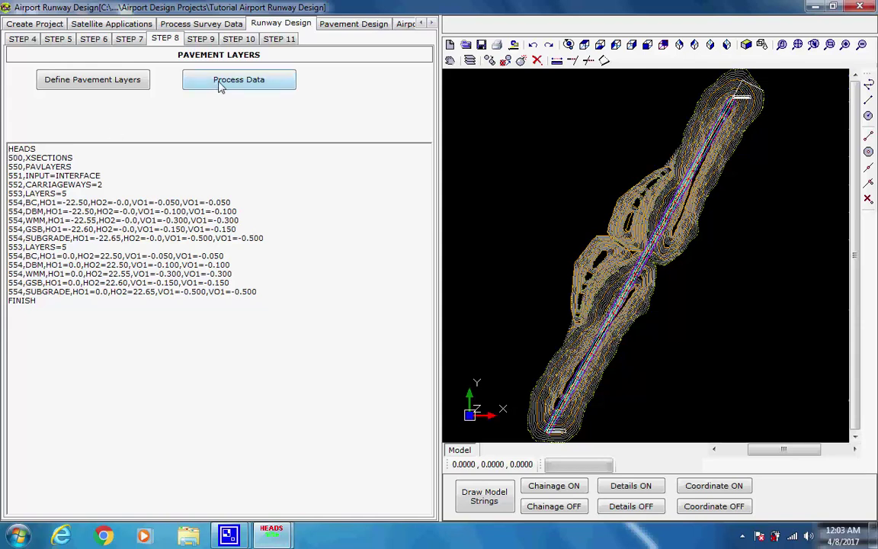
left_click(116, 82)
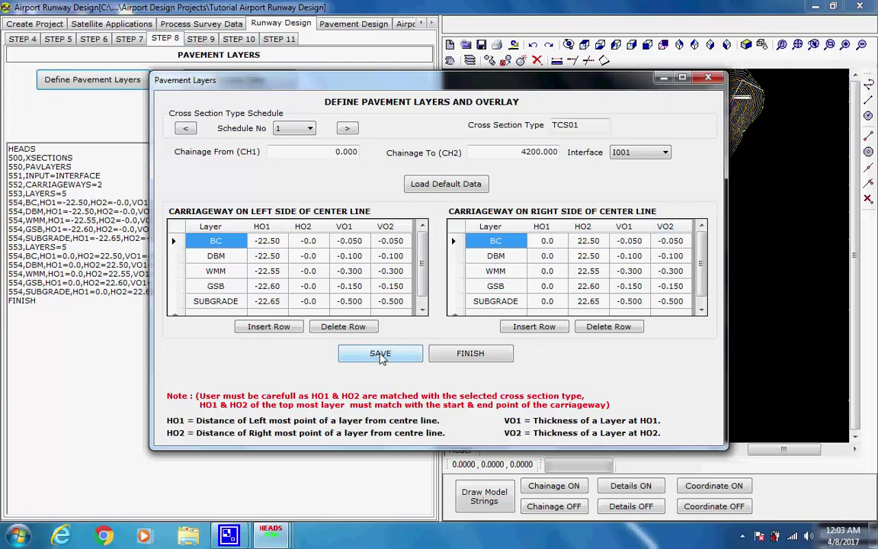
left_click(463, 356)
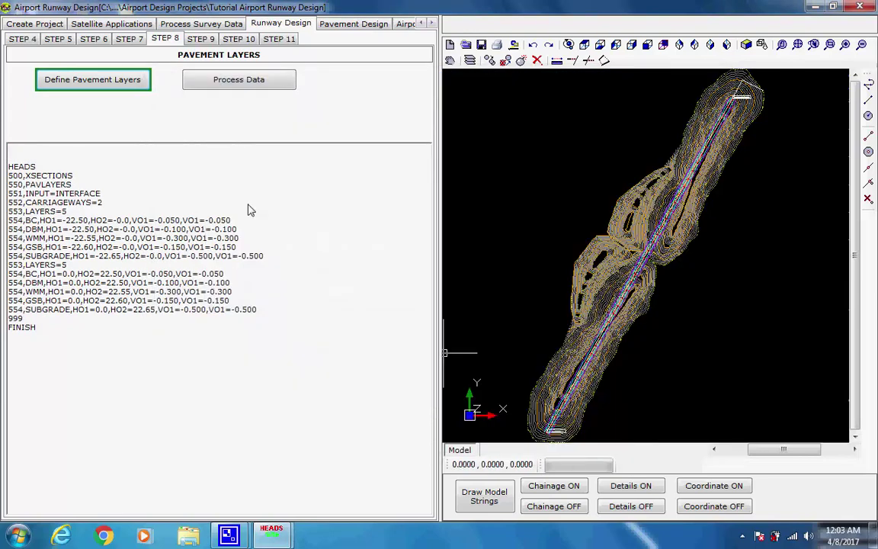
Process the pavement layer data to develop the cross sections along the runway, and finish the process.
left_click(225, 86)
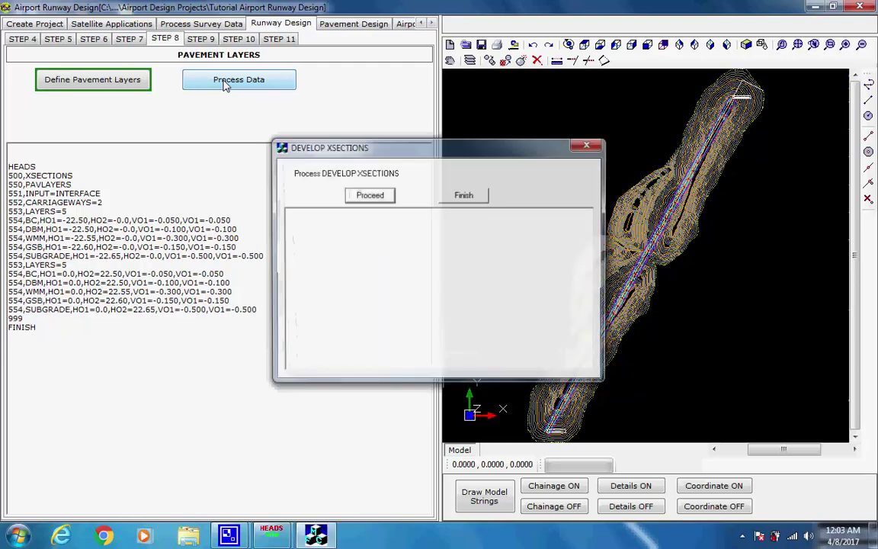
left_click(367, 195)
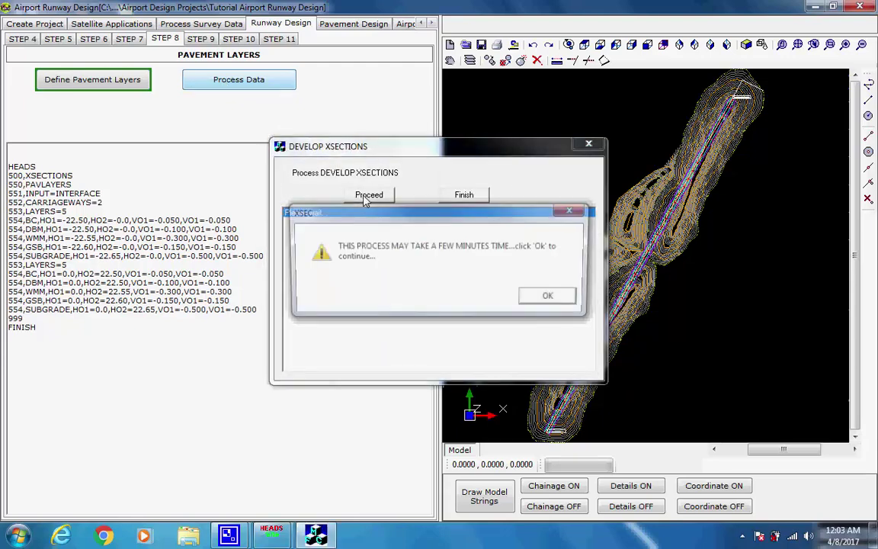
left_click(547, 298)
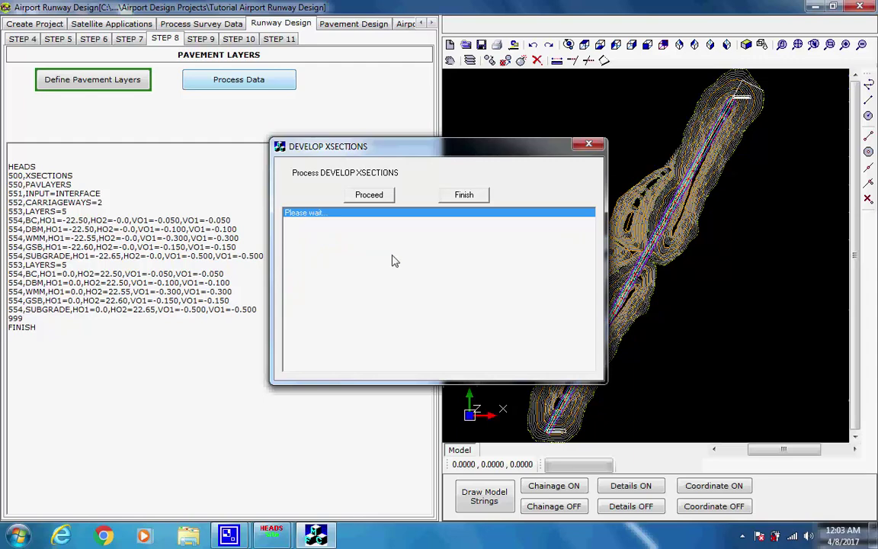
left_click(546, 305)
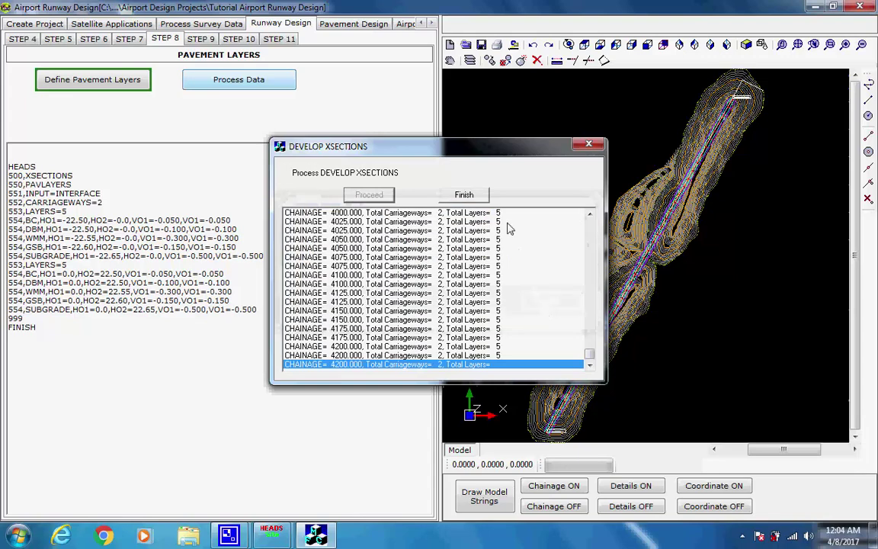
left_click(464, 194)
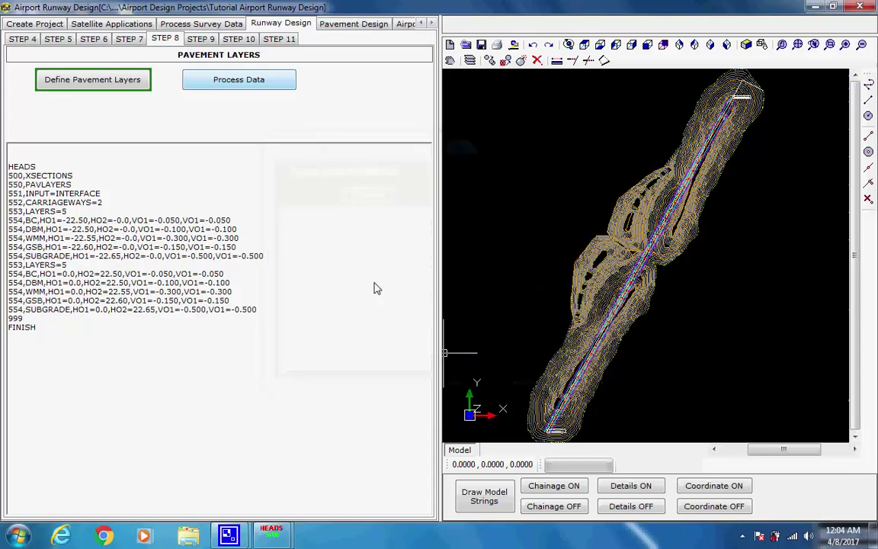
Process the earthwork volume data for chainages 0.0 to 4200.0 and draw the mass haul diagram.
left_click(207, 40)
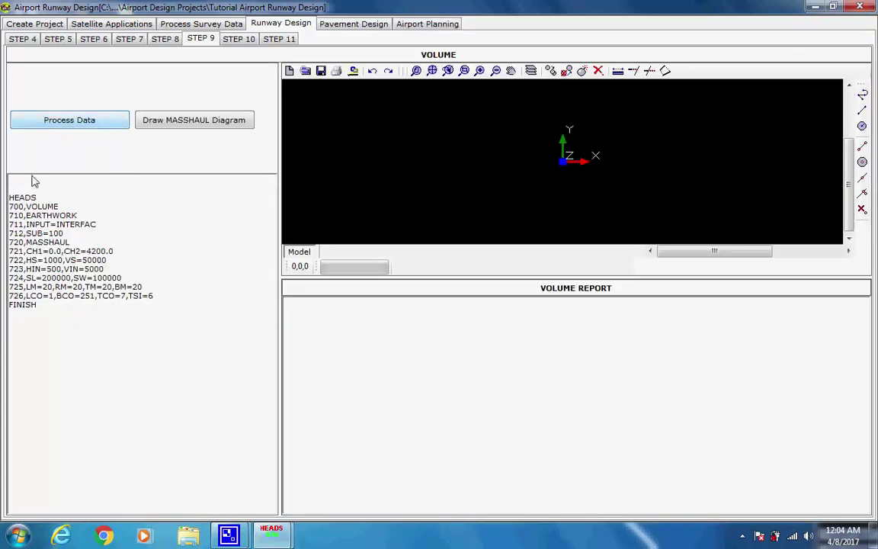
left_click_drag(9, 195, 67, 320)
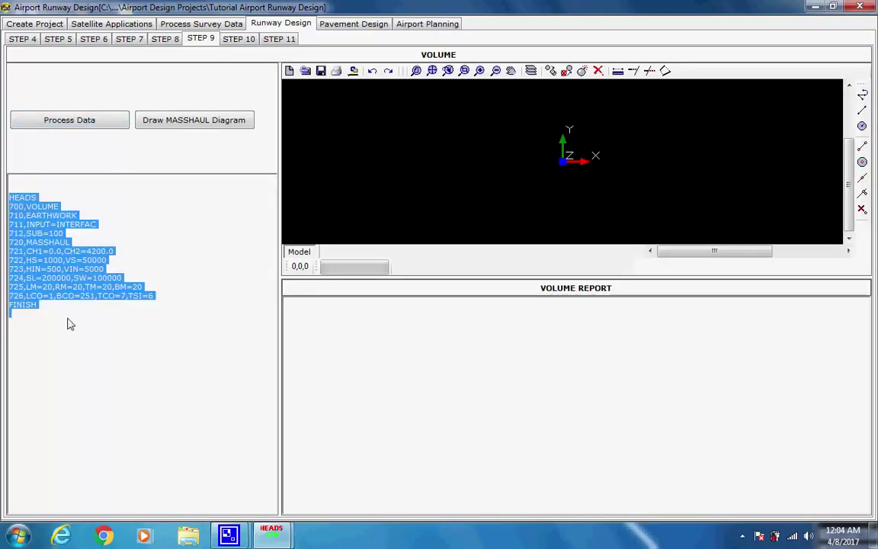
left_click(65, 320)
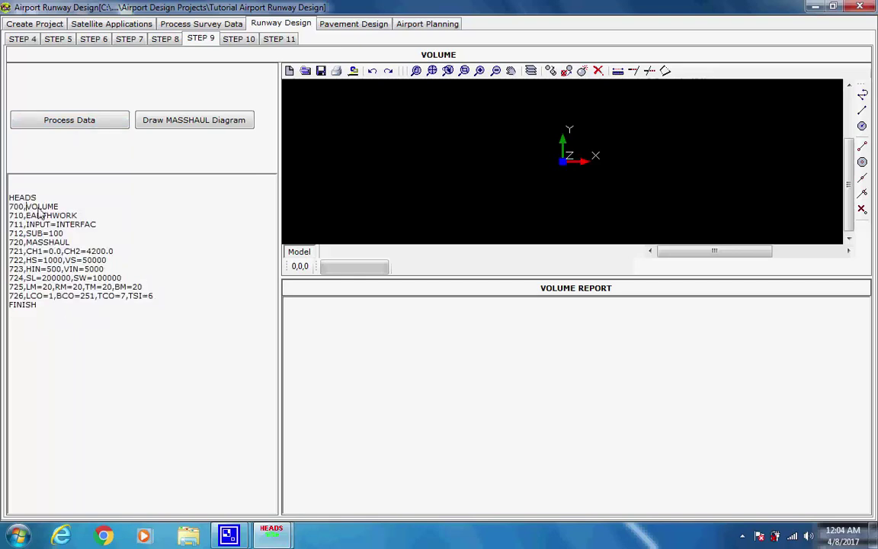
left_click_drag(26, 206, 90, 221)
left_click(90, 221)
left_click(69, 120)
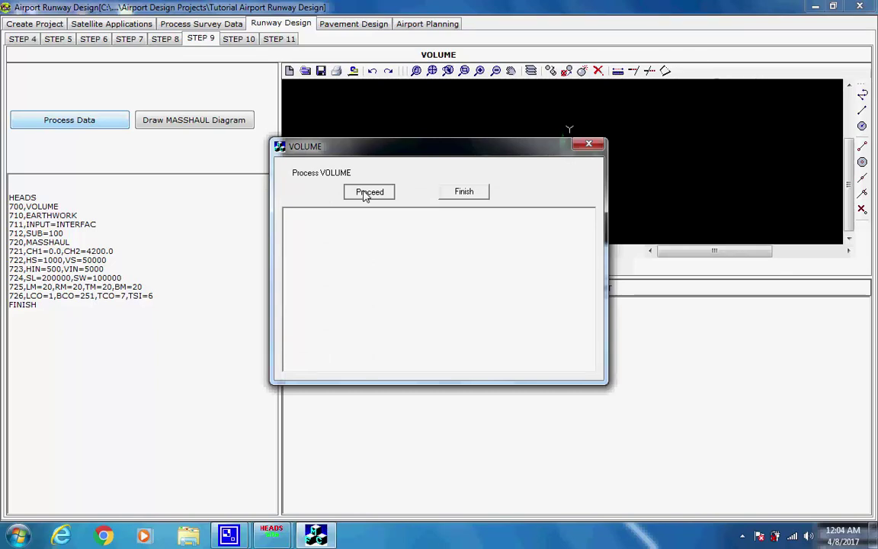
left_click(368, 192)
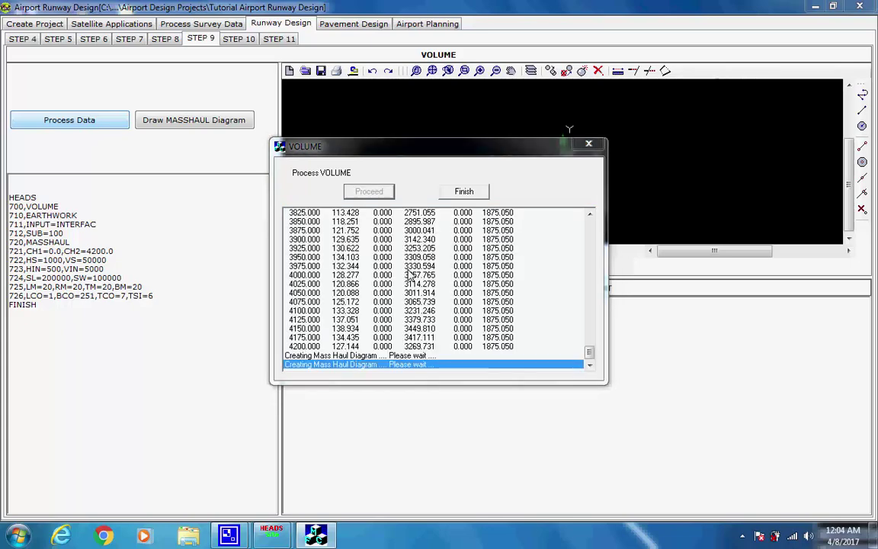
left_click(557, 300)
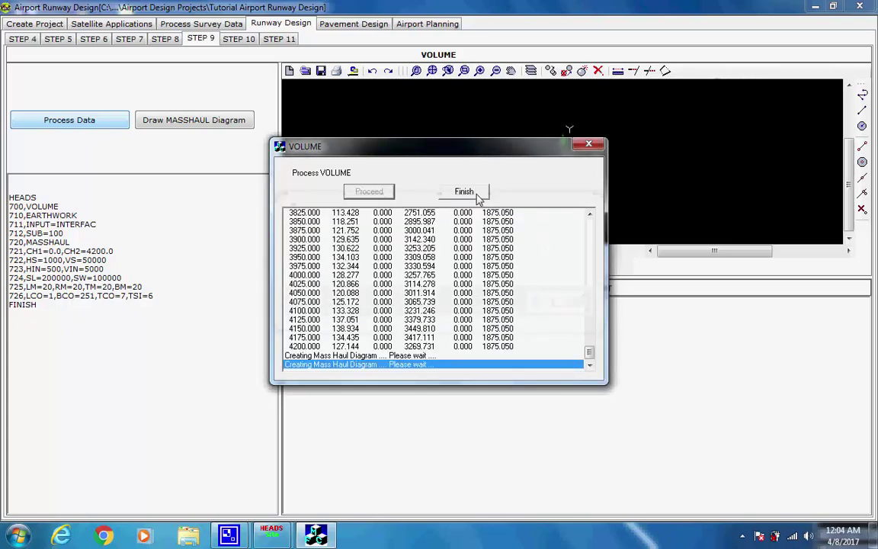
left_click(477, 192)
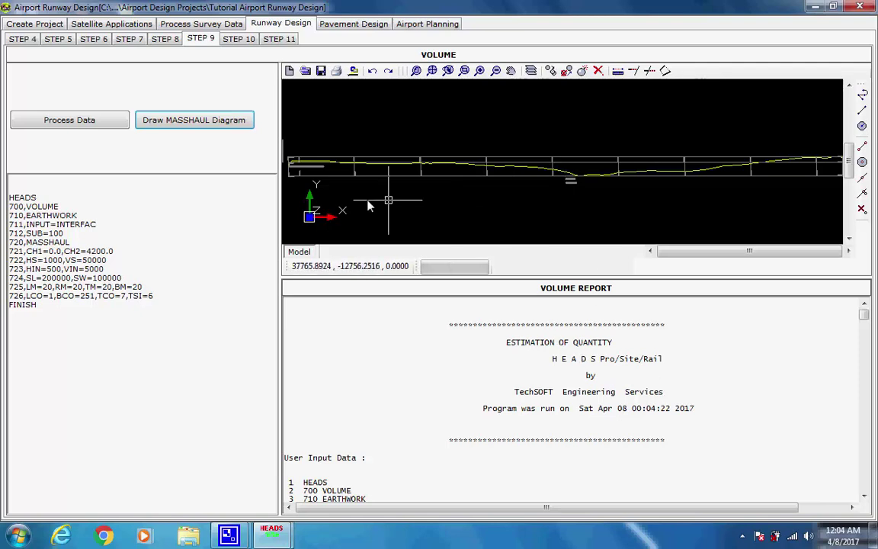
Examine the start of the mass haul diagram, including its accumulated volume curve, axis values and balance point line.
left_click(296, 174)
scroll(297, 172, "up", 2)
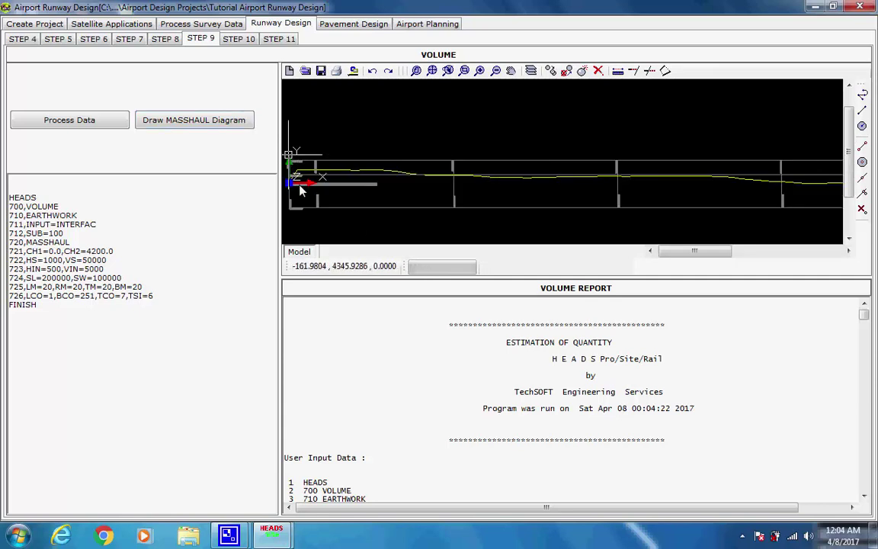
scroll(305, 179, "up", 2)
scroll(488, 189, "up", 2)
scroll(417, 186, "up", 2)
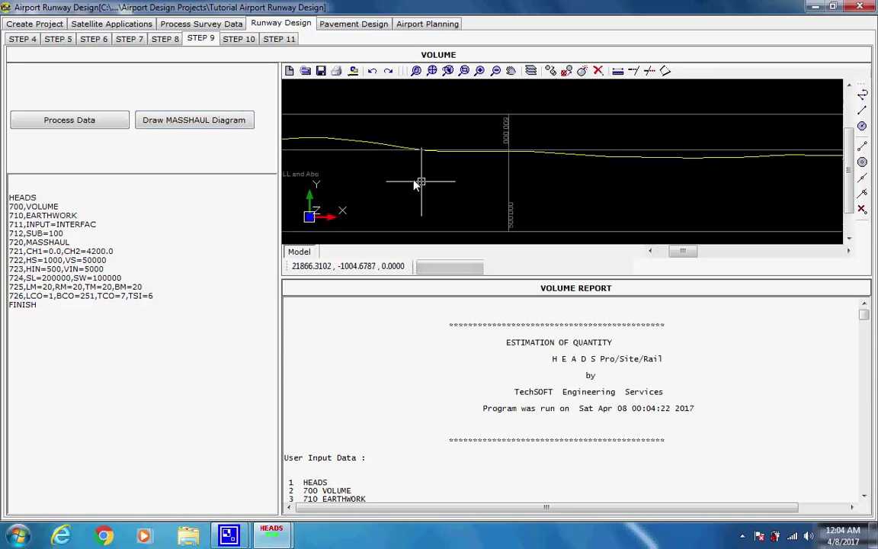
scroll(411, 182, "down", 1)
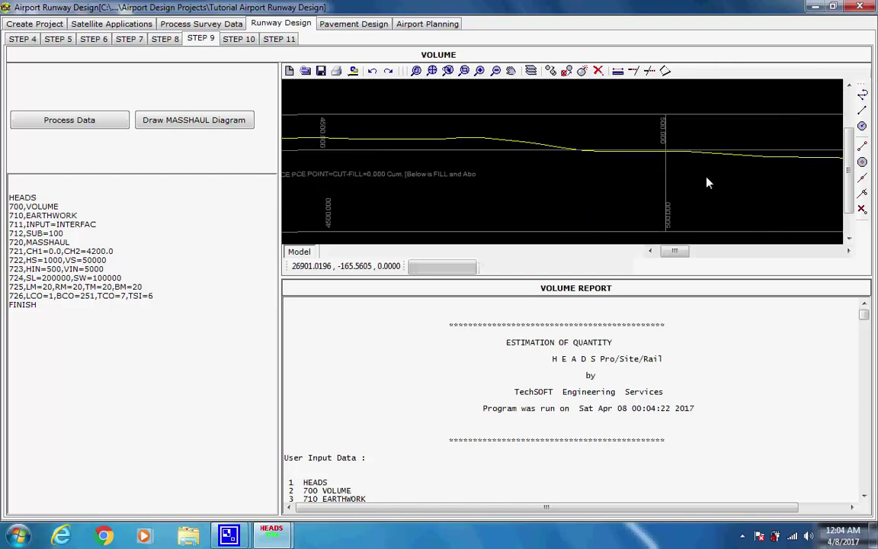
scroll(525, 190, "up", 1)
scroll(561, 187, "down", 1)
scroll(529, 149, "up", 1)
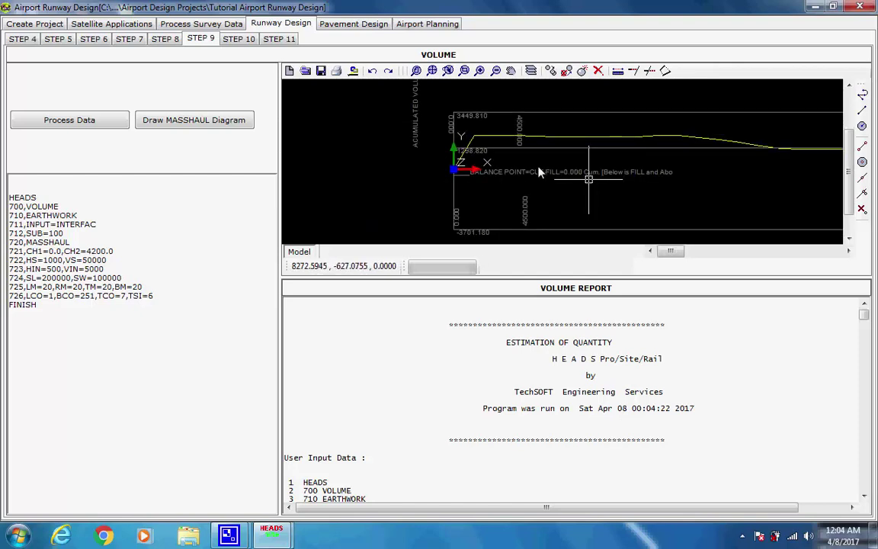
scroll(538, 169, "up", 2)
scroll(538, 169, "up", 2)
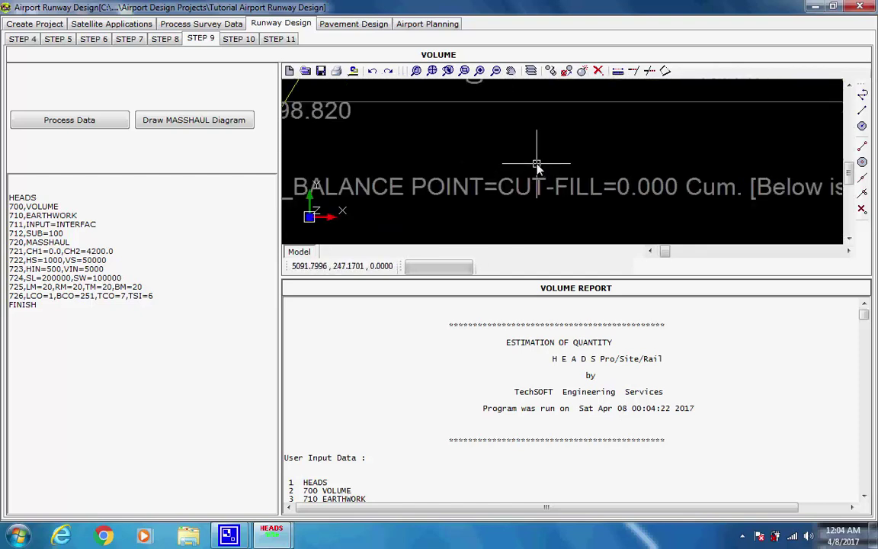
scroll(535, 167, "down", 2)
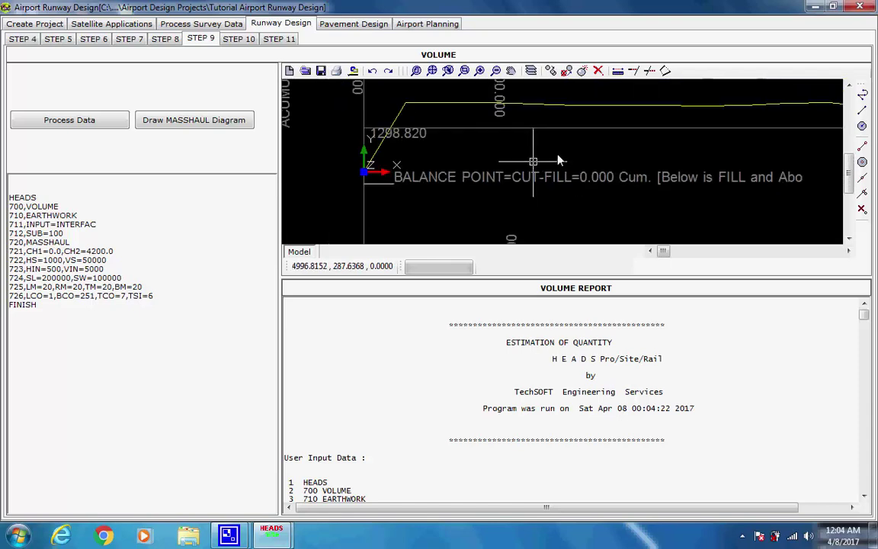
scroll(549, 158, "down", 1)
scroll(558, 157, "down", 1)
scroll(558, 157, "down", 1)
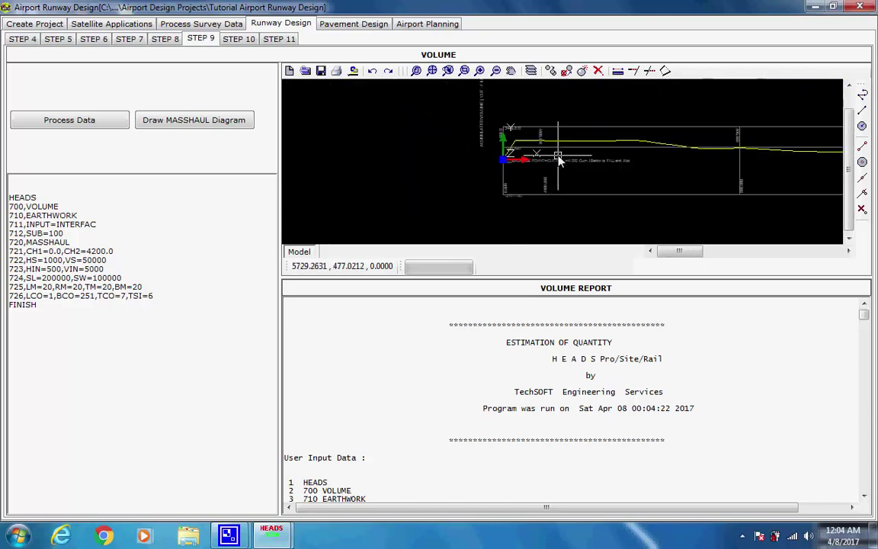
Fit the whole mass haul diagram in view and examine the volume report's earthwork quantities by chainage and its pavement layer quantities.
scroll(448, 90, "up", 1)
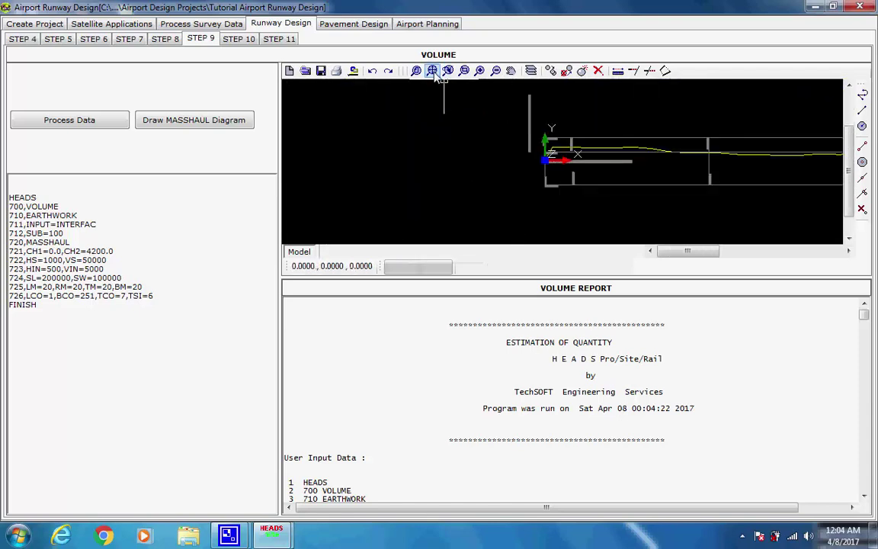
left_click(447, 70)
left_click_drag(864, 319, 864, 315)
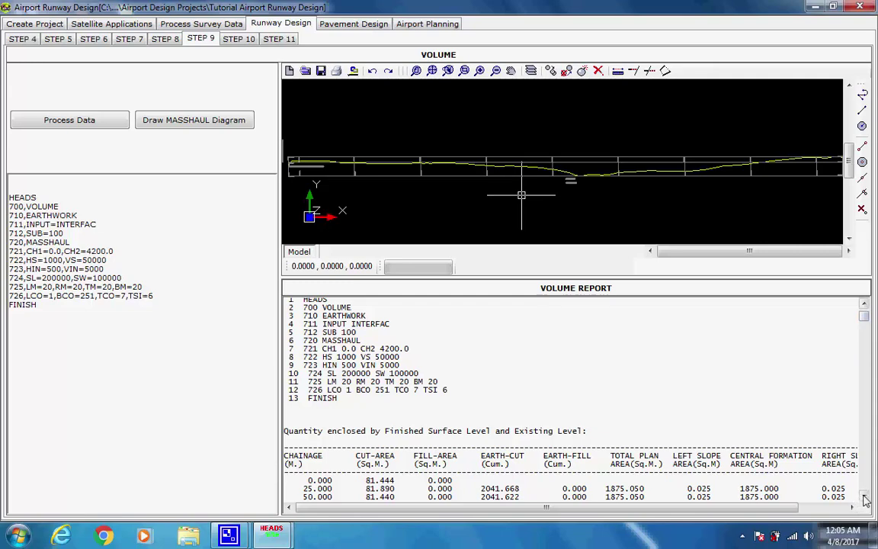
left_click_drag(865, 496, 865, 497)
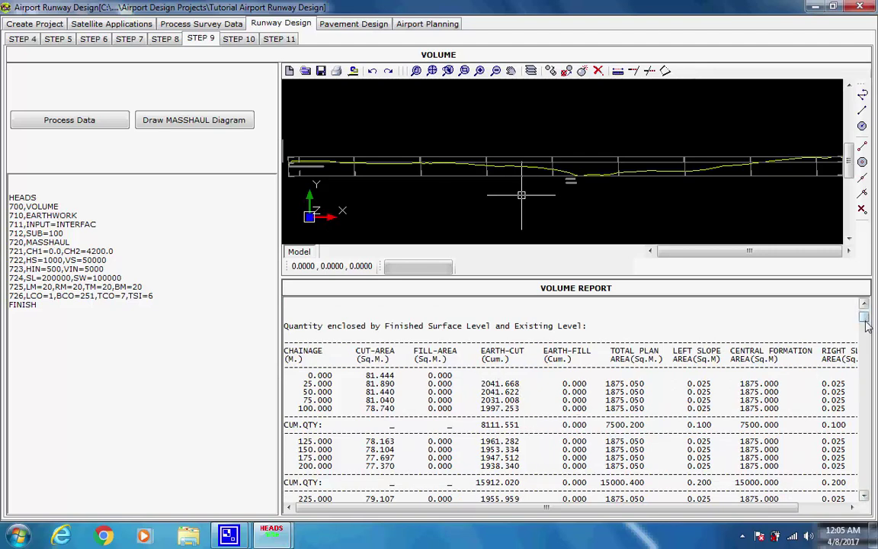
left_click_drag(865, 323, 866, 342)
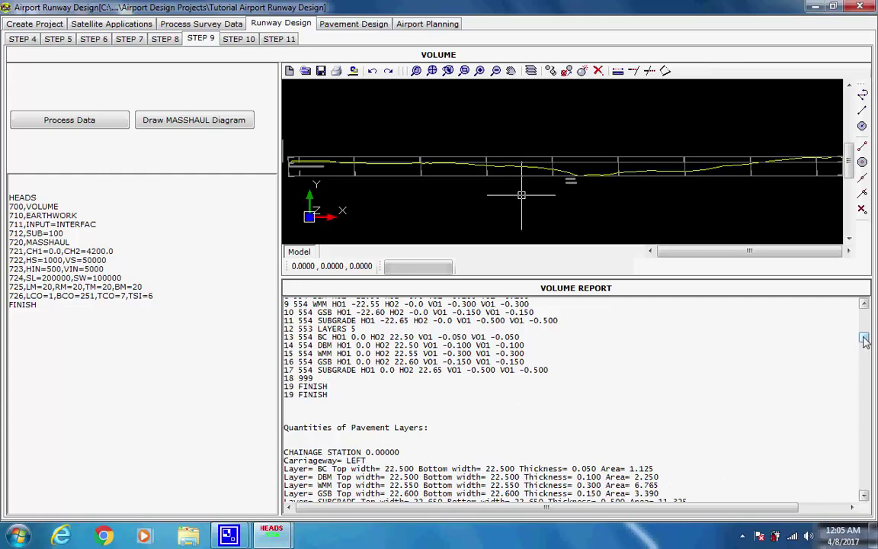
left_click_drag(865, 340, 865, 491)
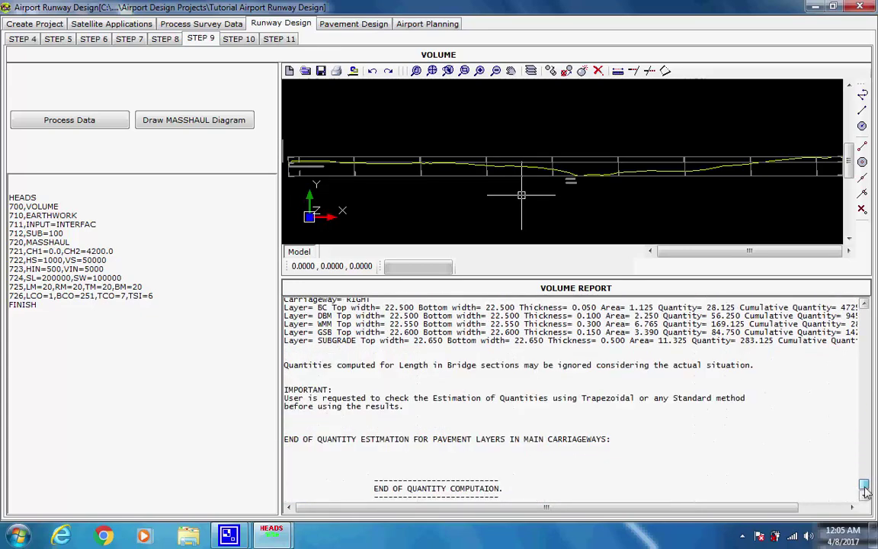
left_click(865, 397)
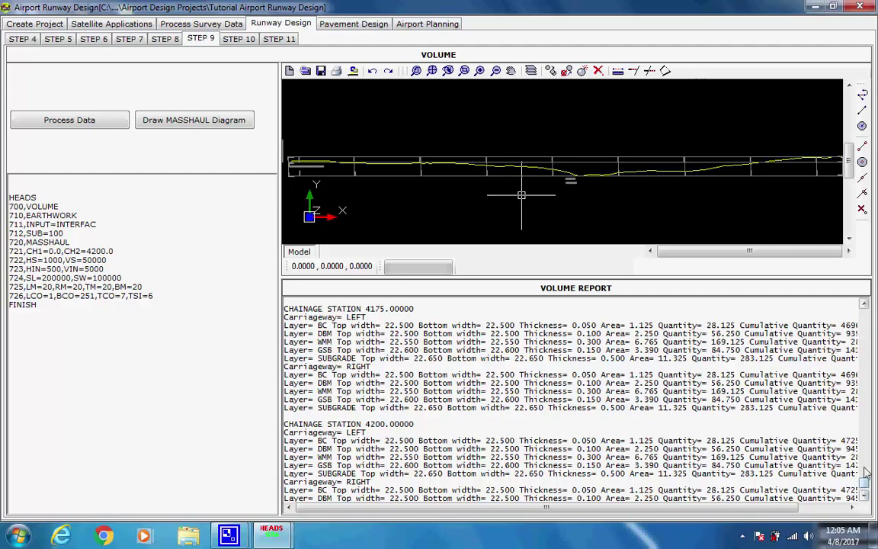
left_click_drag(864, 482, 865, 320)
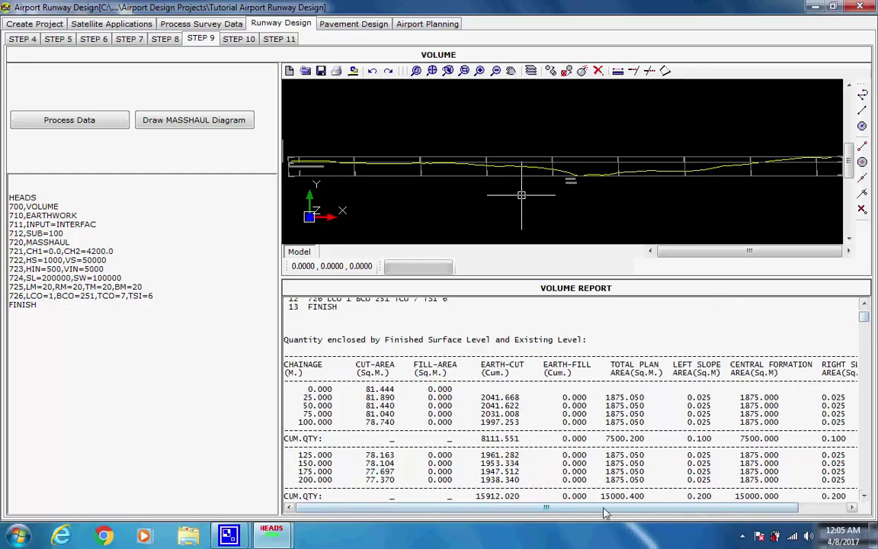
left_click_drag(604, 512, 647, 512)
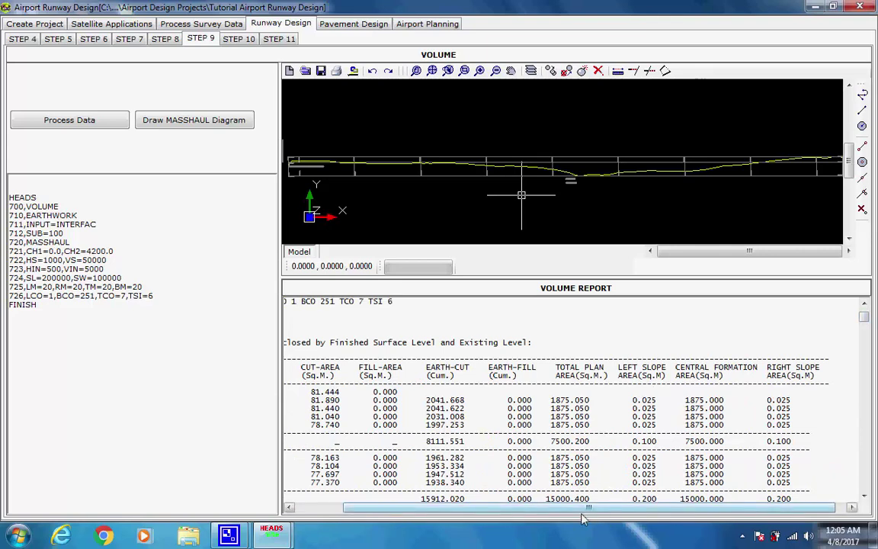
left_click_drag(579, 512, 463, 518)
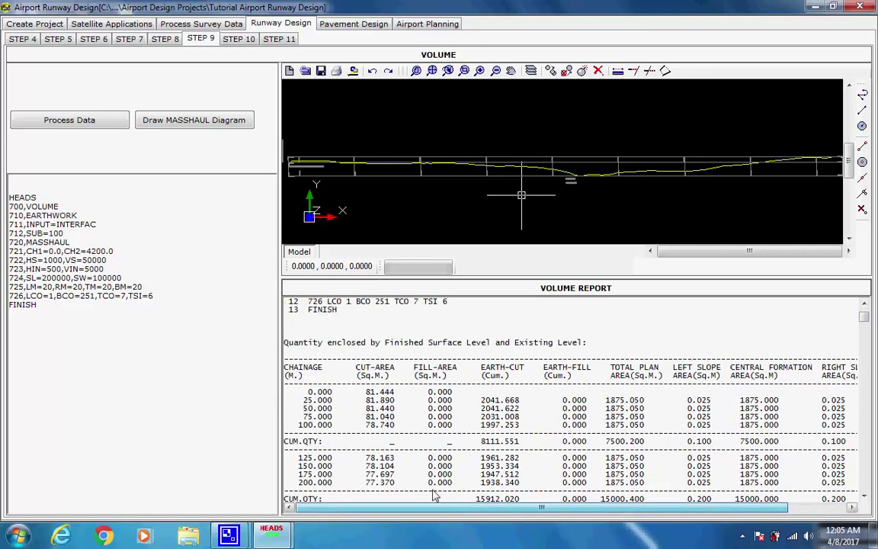
Process the plan drawing data for the listed DESIGN model strings, using a 200 grid interval and 25 chainage interval, and finish the process.
left_click(236, 39)
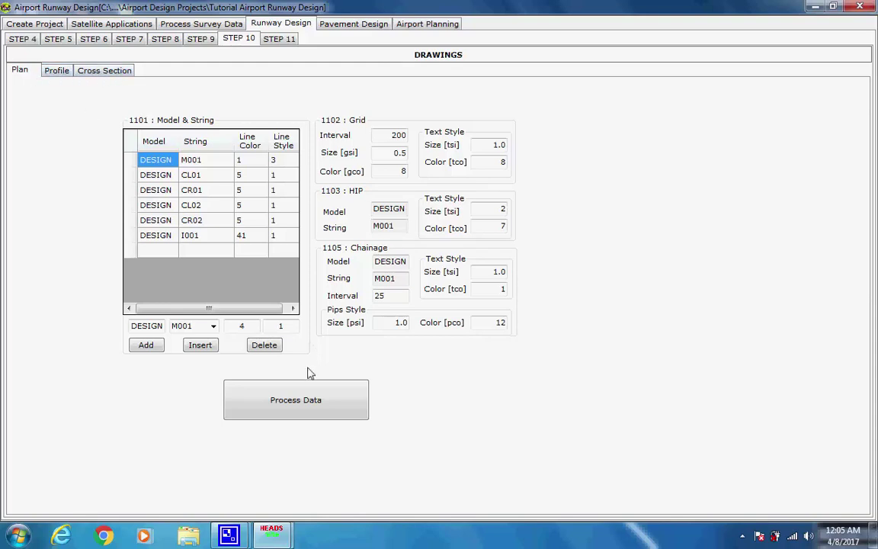
left_click(280, 406)
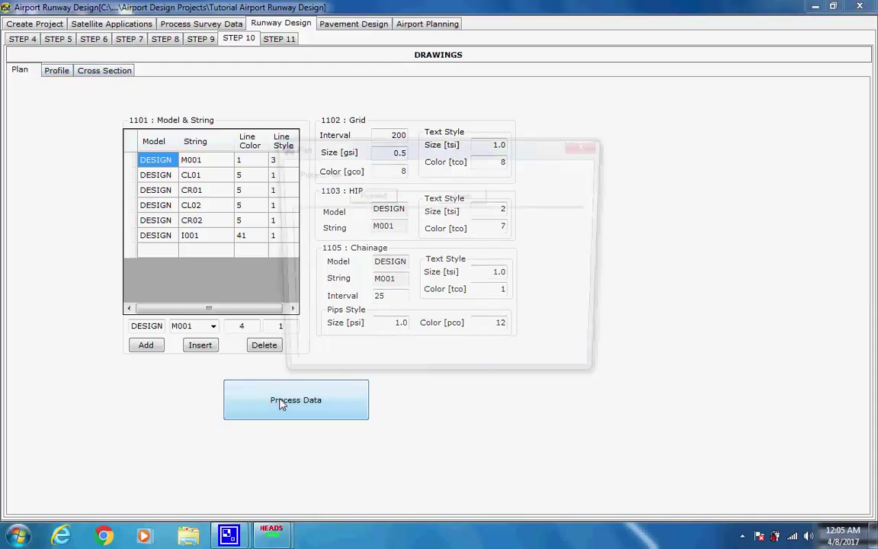
left_click(364, 199)
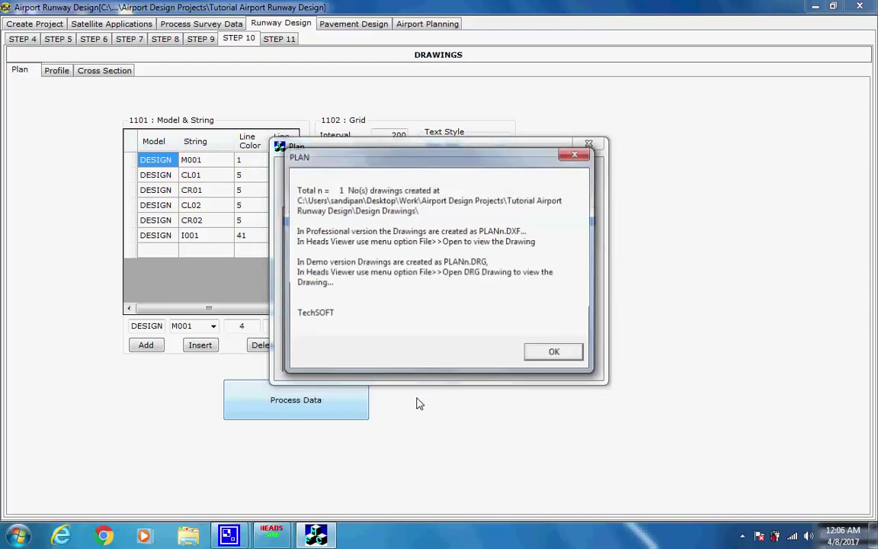
left_click(553, 352)
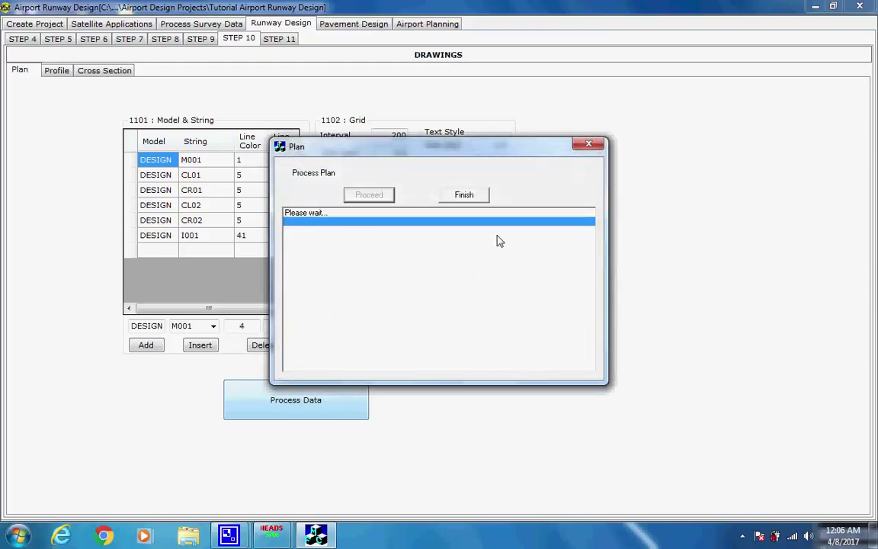
left_click(476, 199)
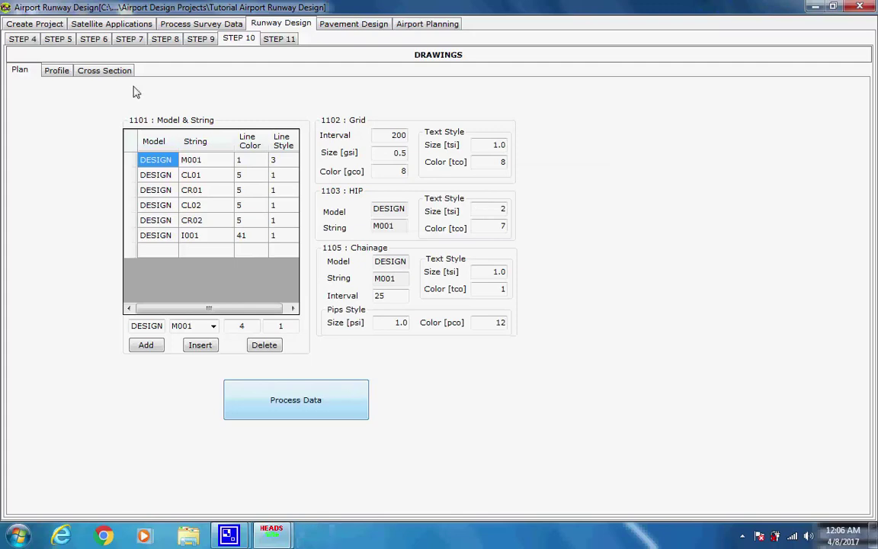
Process the profile drawing data for strings M001 and E001 from chainage 0 to 4200, and finish the process.
left_click(57, 70)
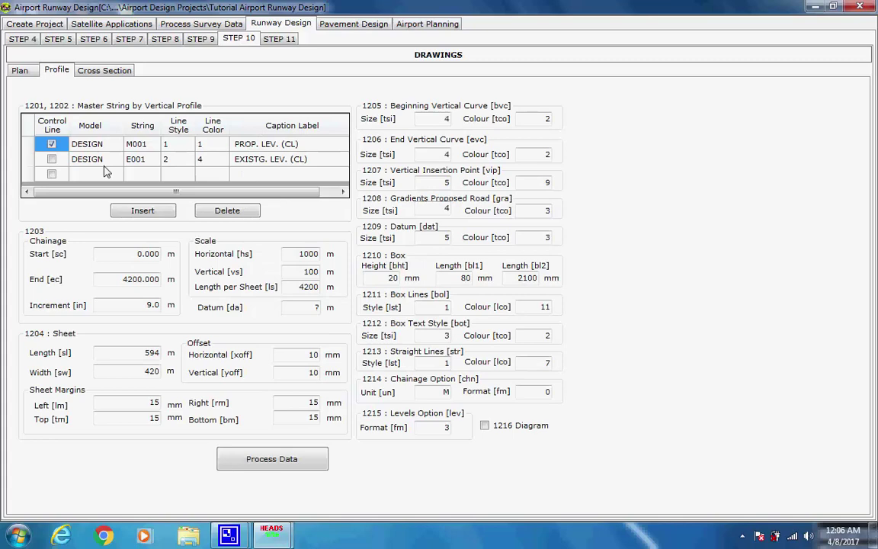
left_click(256, 461)
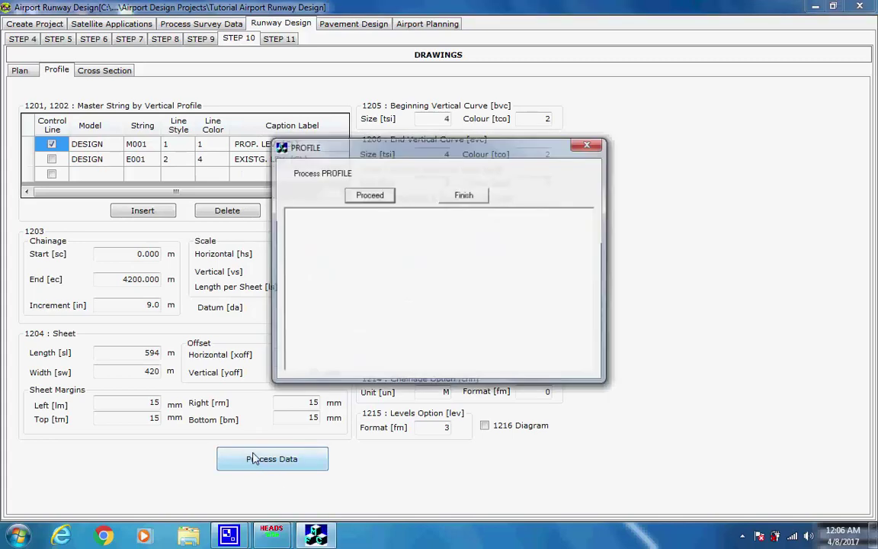
left_click(367, 195)
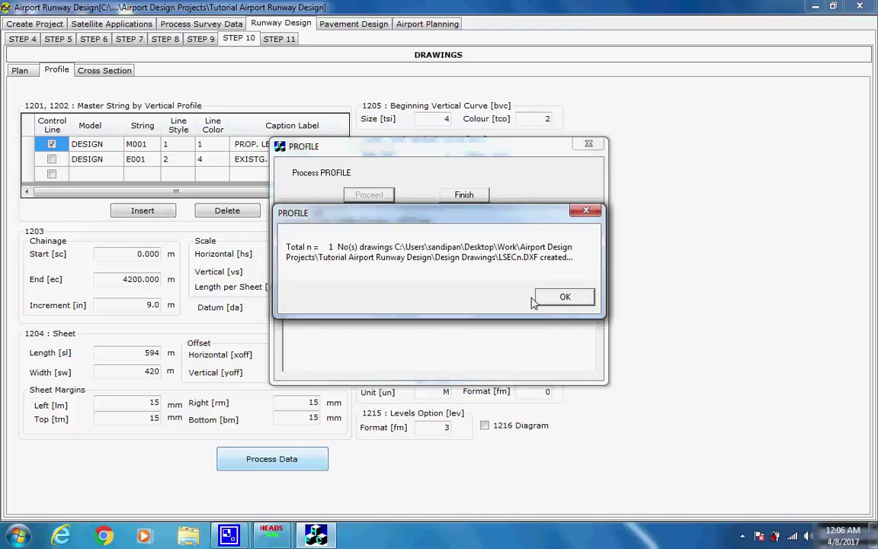
left_click(562, 297)
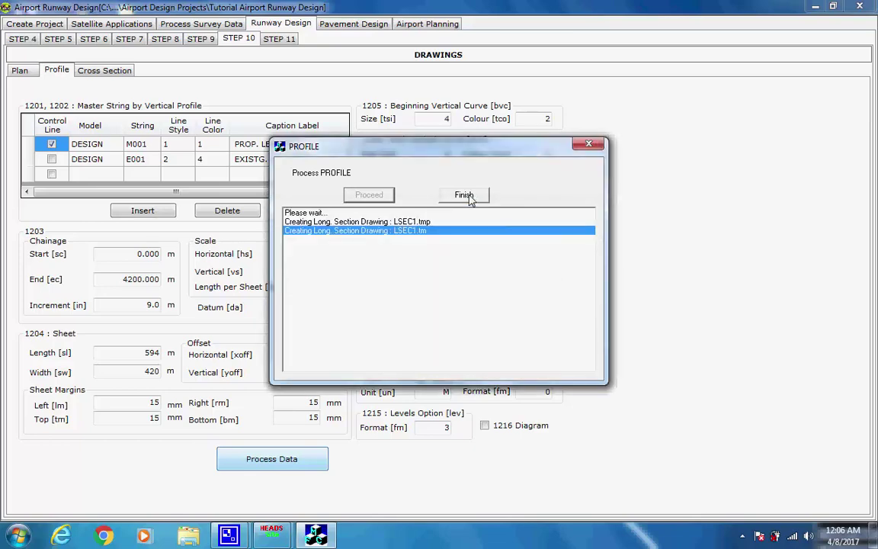
left_click(464, 195)
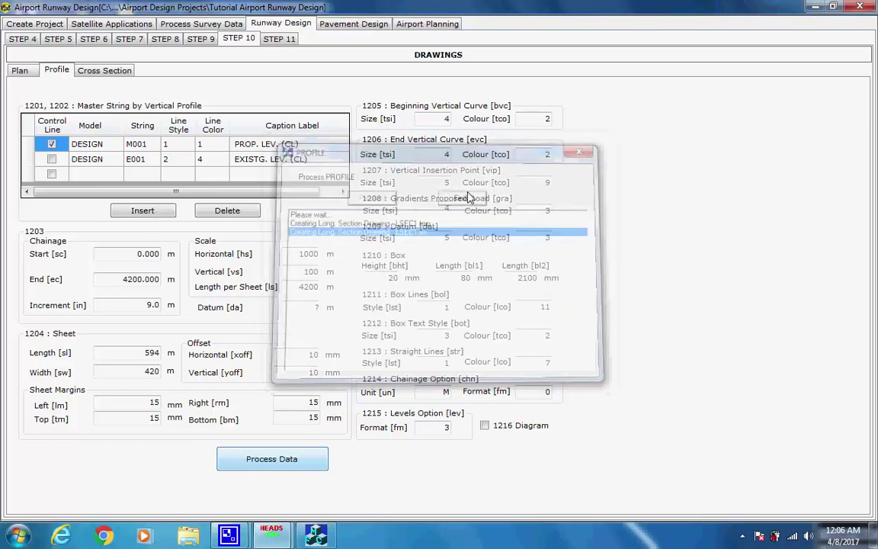
Process the cross section drawing data from chainage 0 to 4200 at 25 m increments, and finish the process.
left_click(104, 70)
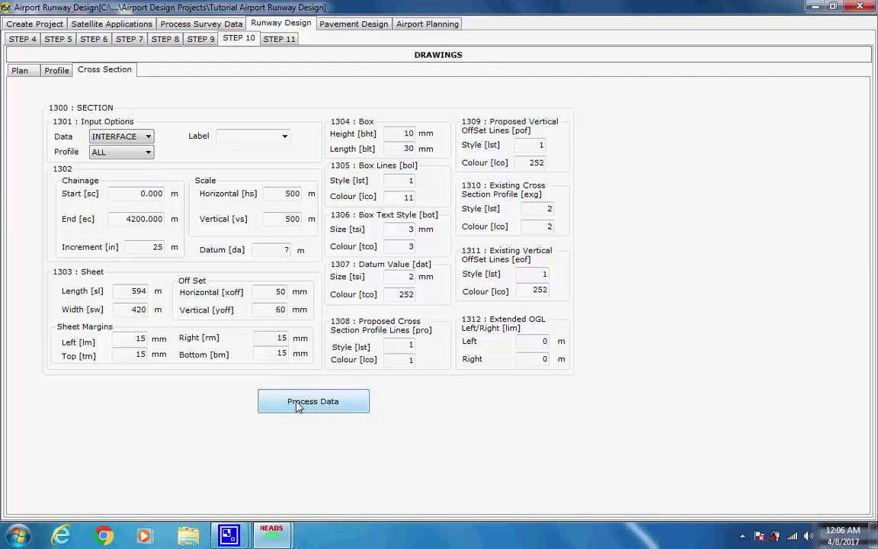
left_click(298, 401)
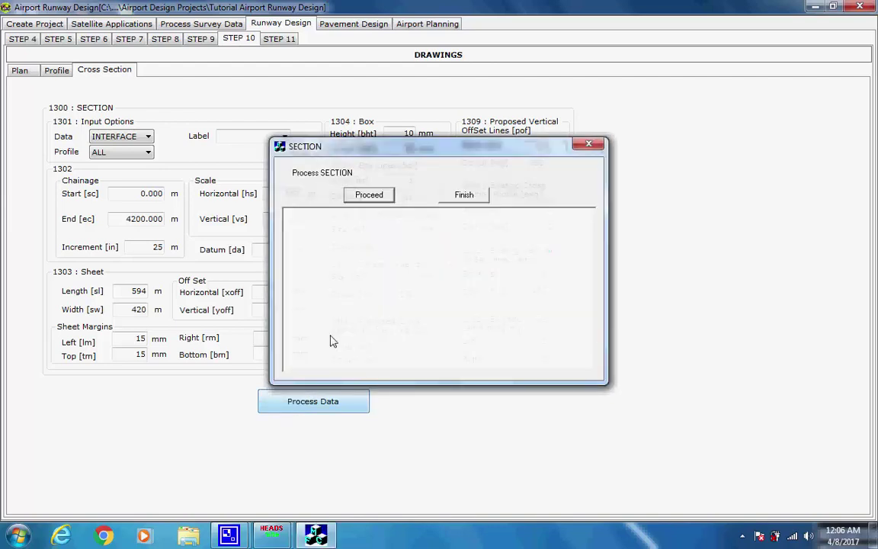
left_click(364, 196)
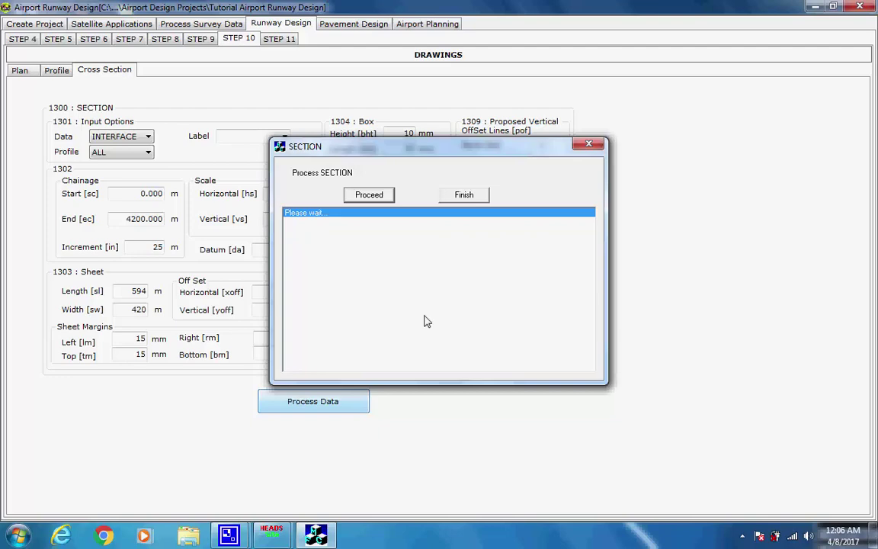
left_click(550, 301)
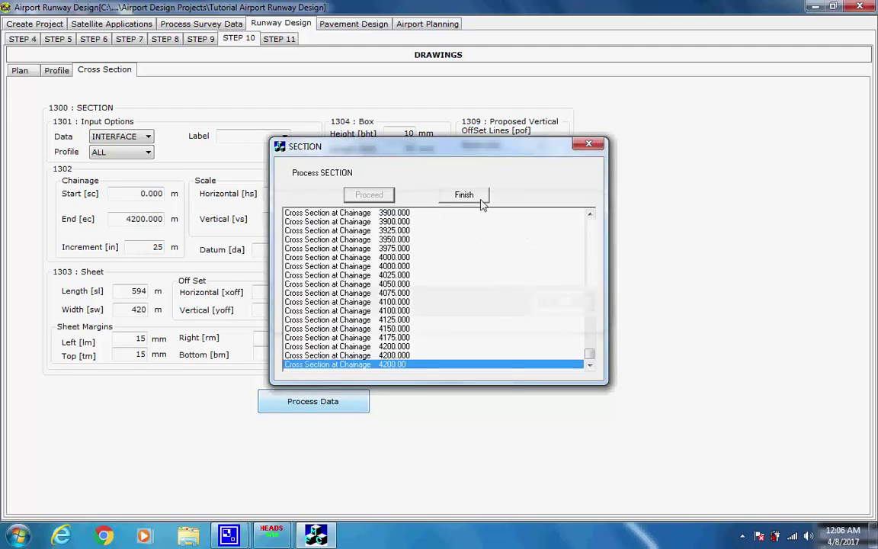
left_click(479, 195)
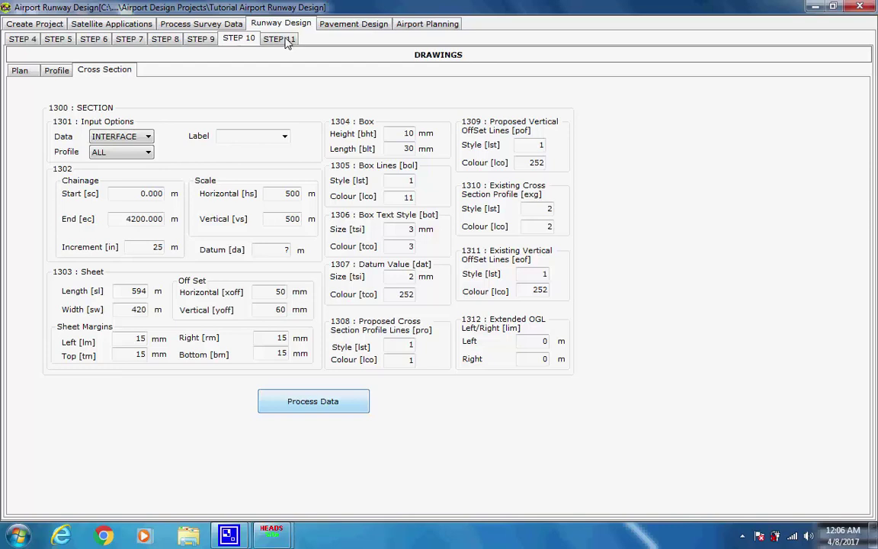
Create the project data file that collects the input data of all runway design steps.
left_click(283, 39)
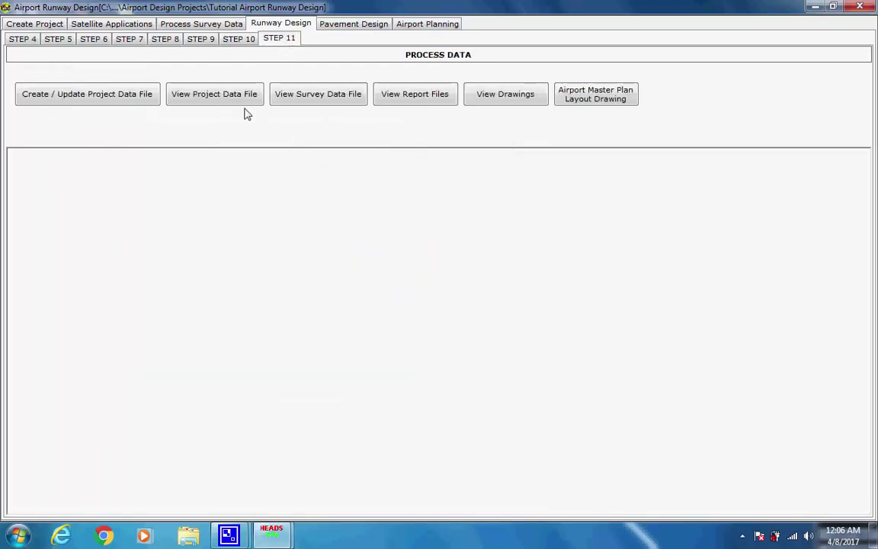
left_click(132, 95)
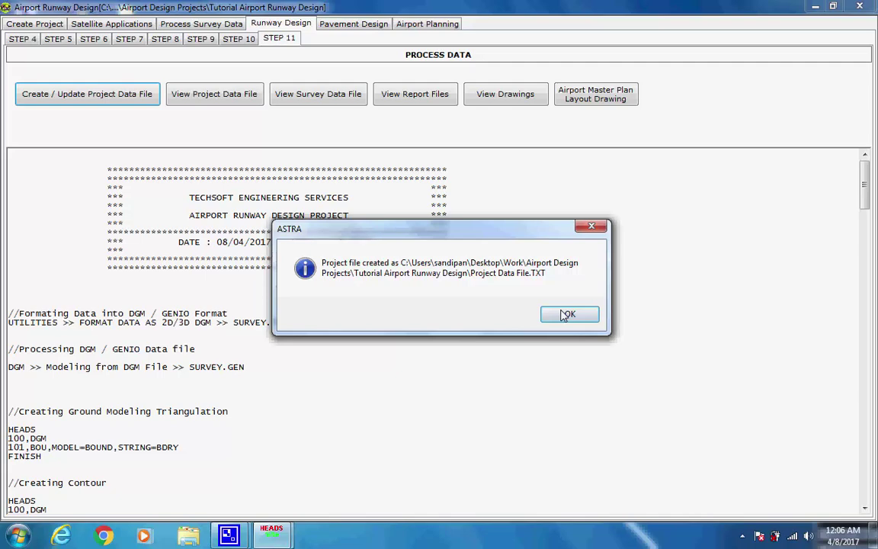
left_click(566, 314)
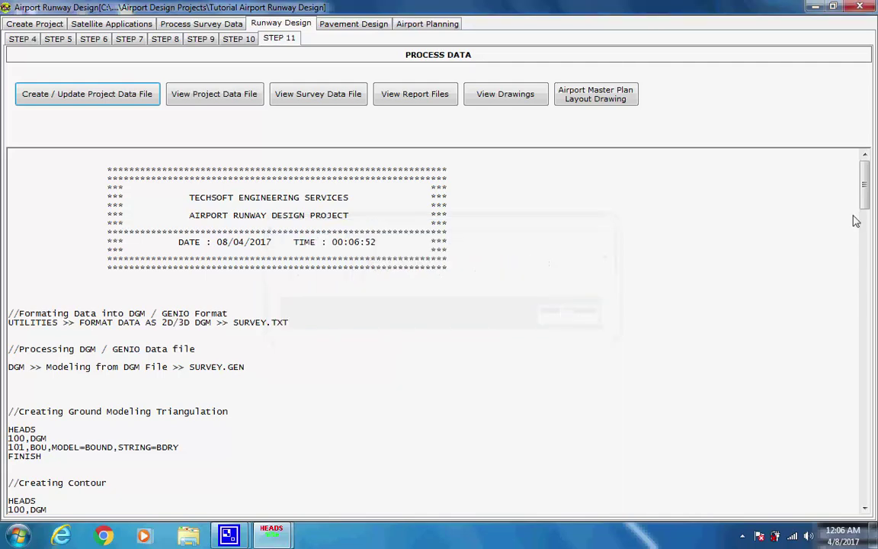
Read through the project data file from start to end, and view the survey data file before closing it.
left_click_drag(864, 185, 846, 478)
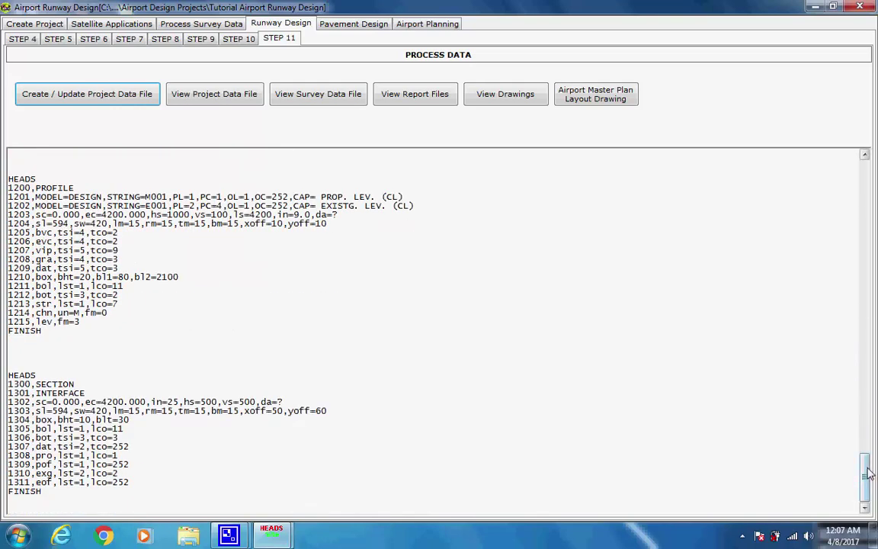
left_click_drag(864, 474, 865, 172)
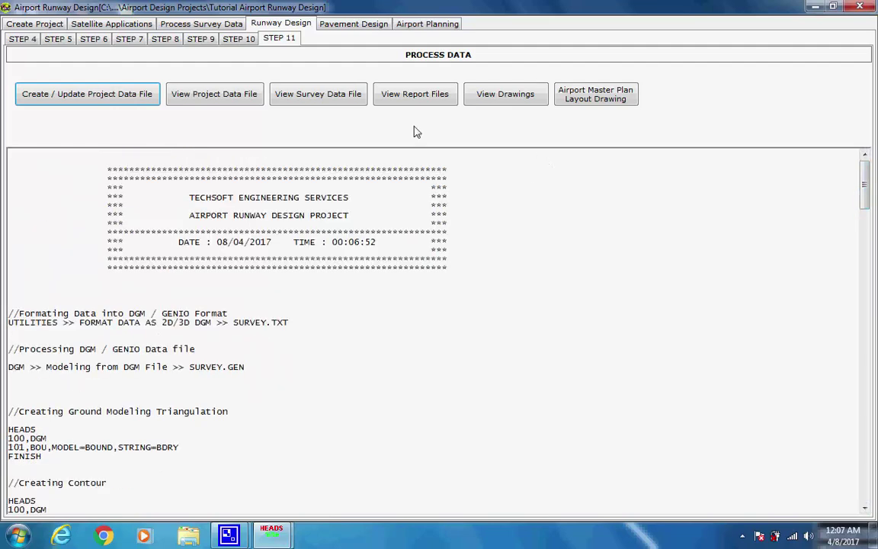
left_click(312, 97)
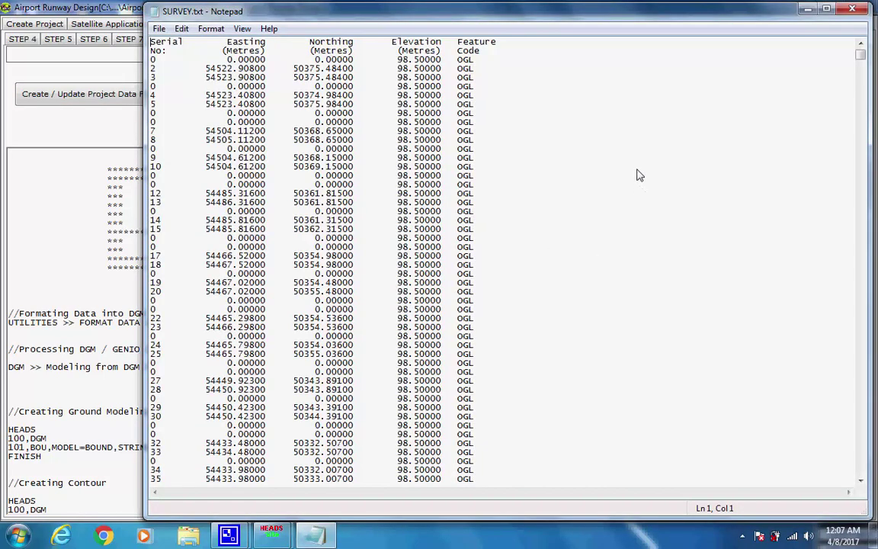
left_click(839, 11)
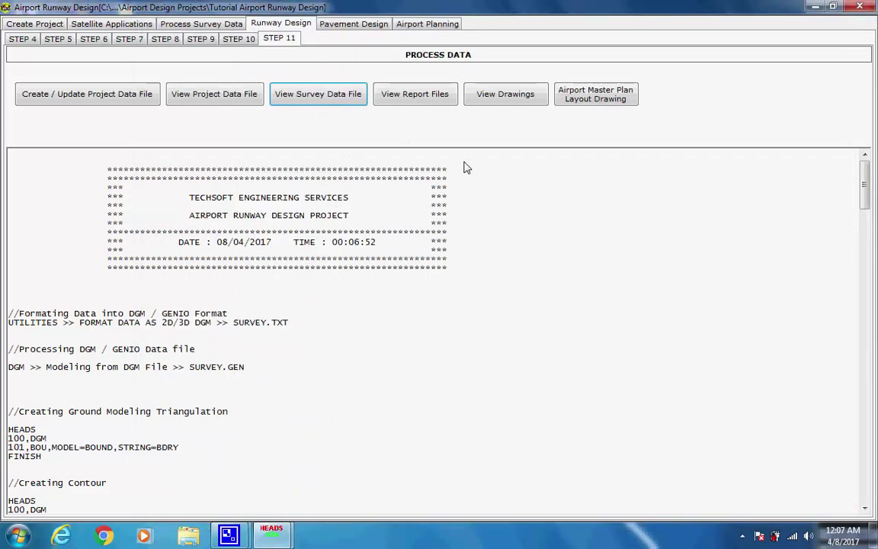
Open all the created design drawings in HEADS Viewer, with the long section drawing LSEC1.DXF displayed.
left_click(508, 95)
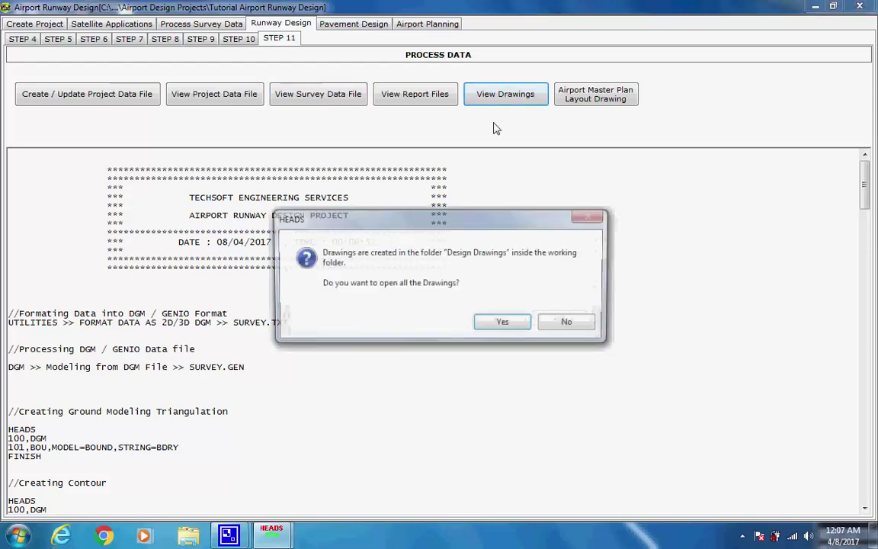
left_click(510, 322)
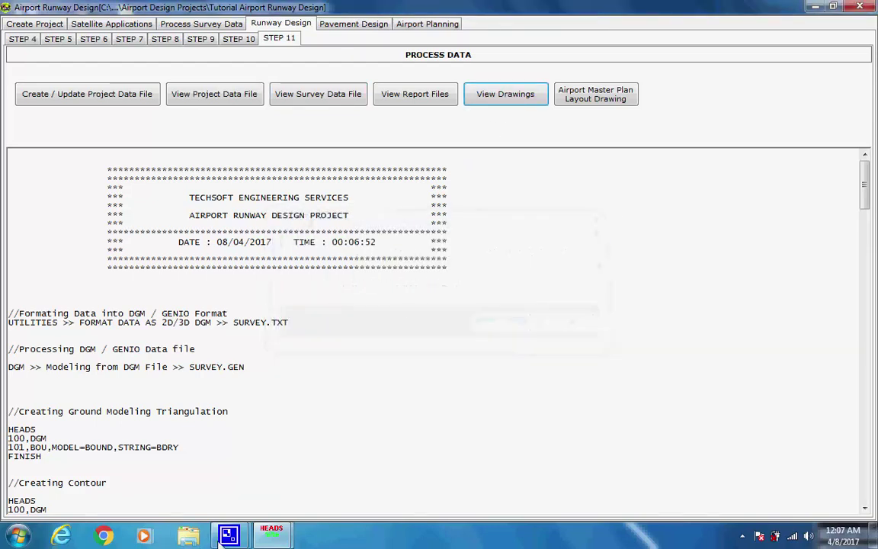
mouse_move(222, 538)
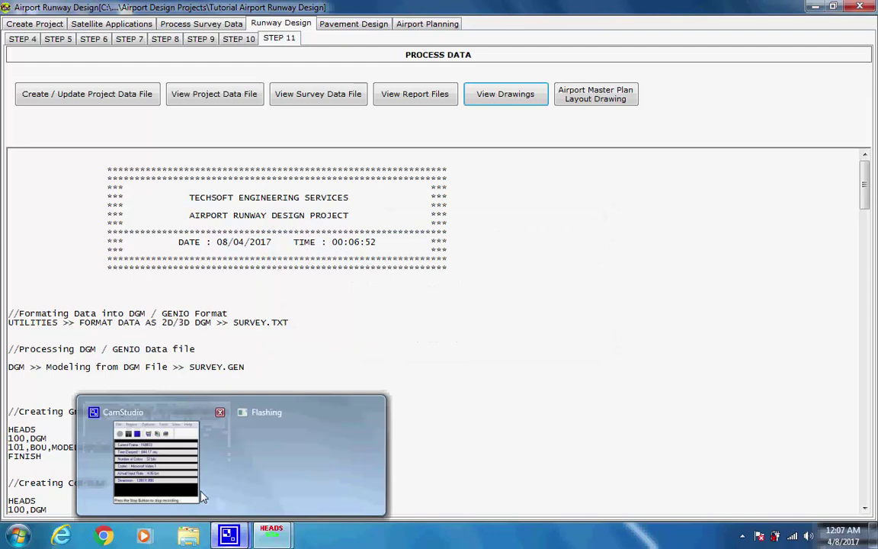
left_click(203, 497)
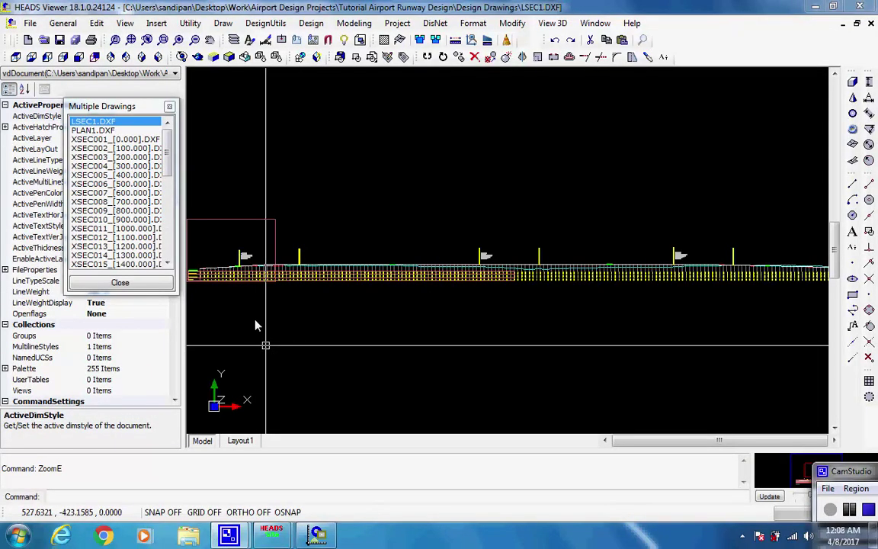
left_click(263, 296)
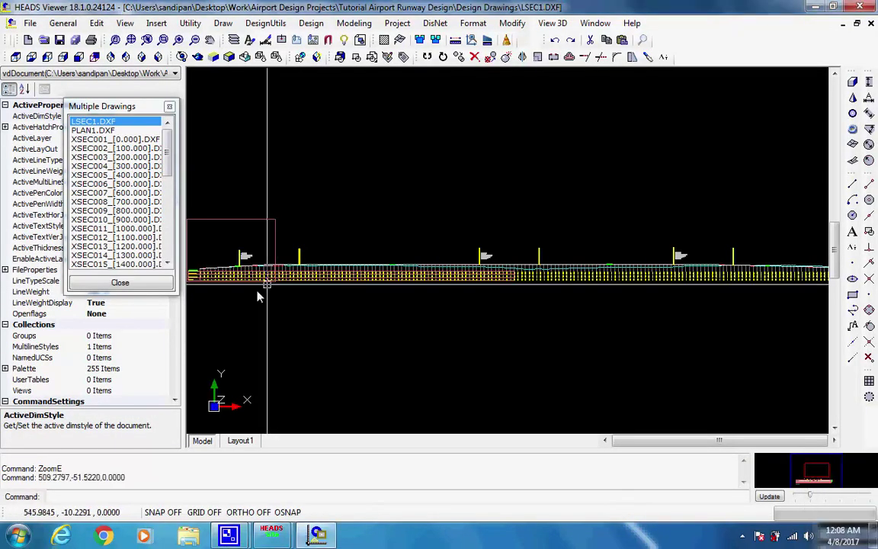
Examine the datum and the proposed level, existing level and chainage rows at the start of the longitudinal section.
left_click(299, 302)
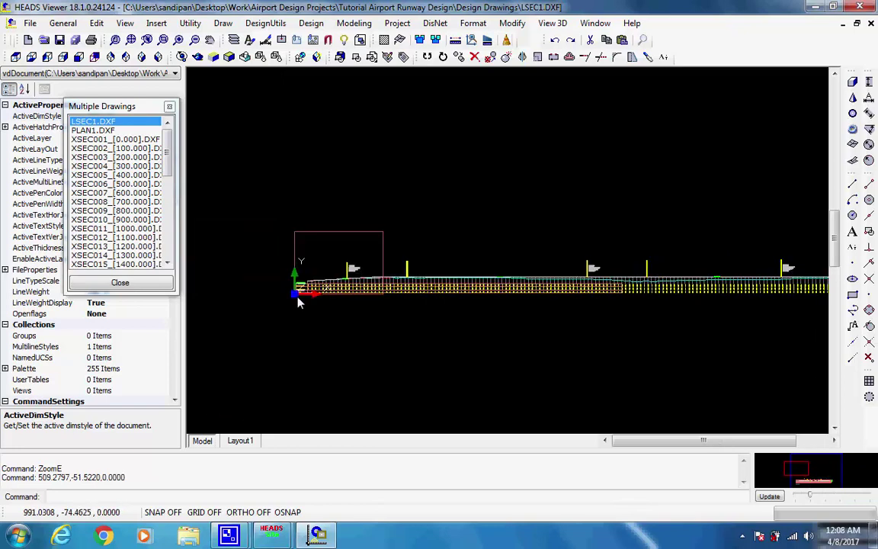
scroll(296, 293, "up", 3)
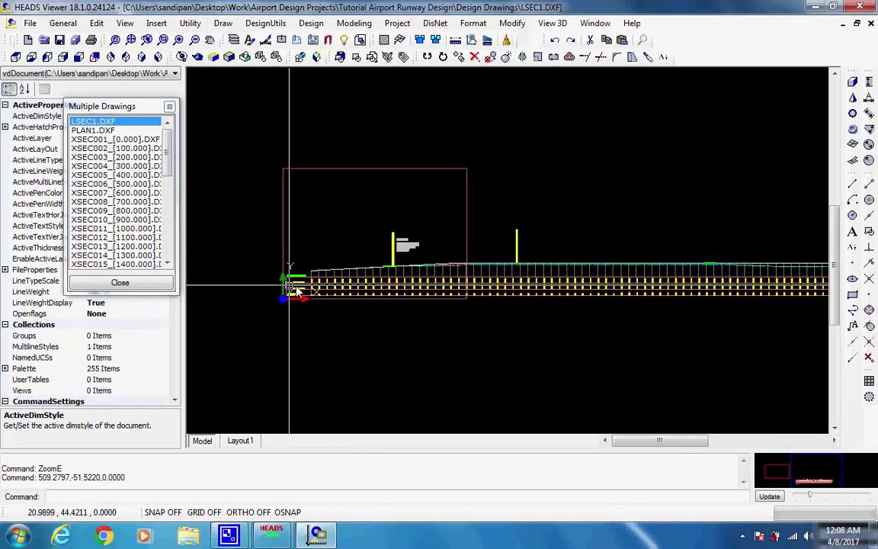
scroll(304, 283, "up", 1)
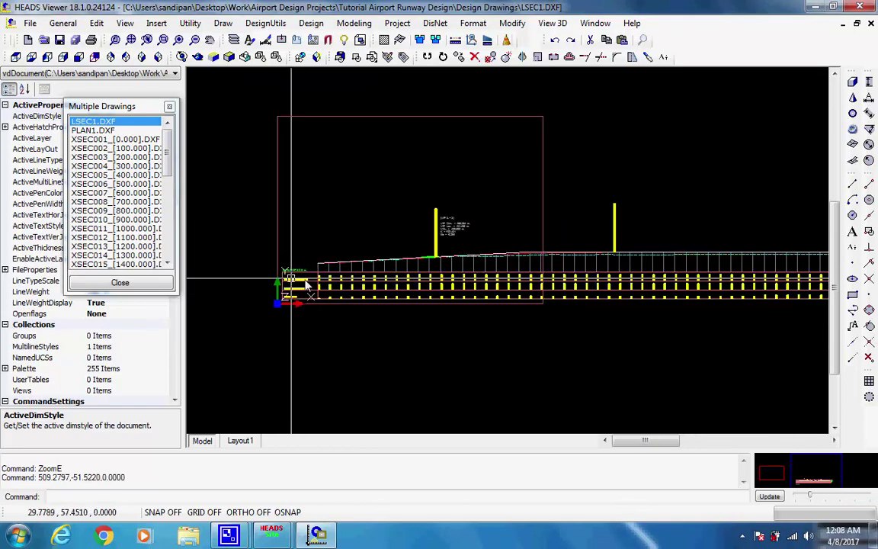
scroll(301, 285, "up", 3)
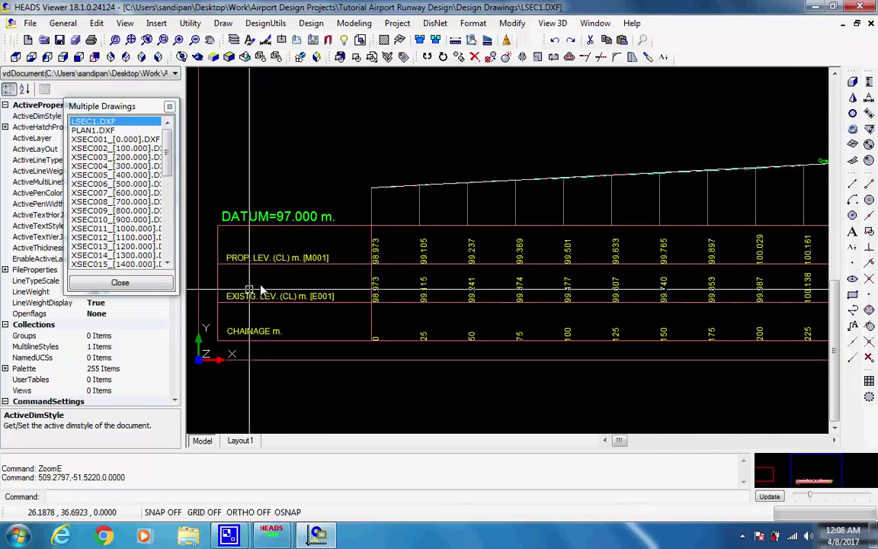
scroll(255, 290, "up", 1)
scroll(255, 290, "up", 2)
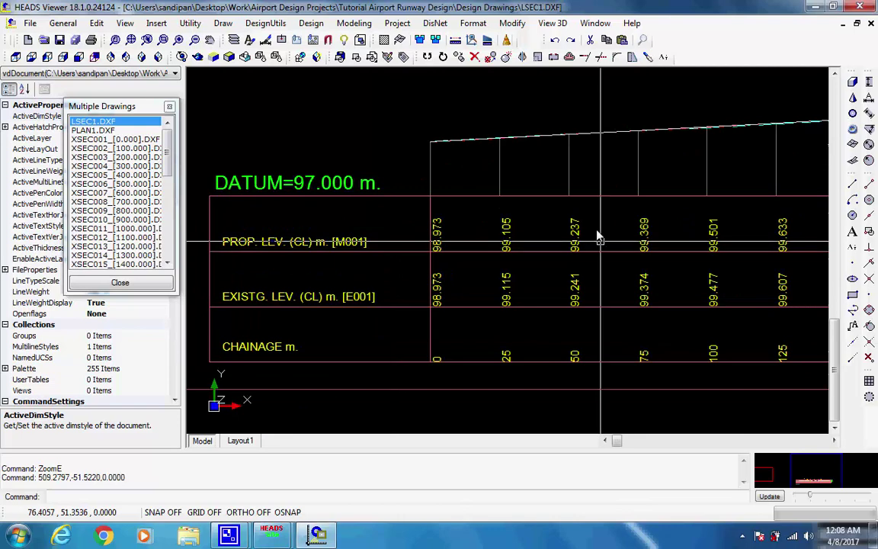
Examine the vertical curve annotation for VIP 3 on the longitudinal section.
left_click(131, 40)
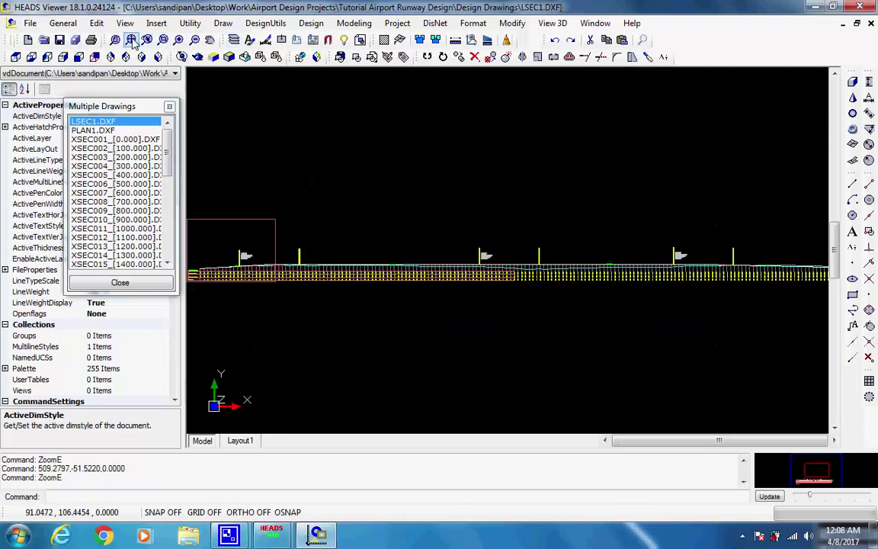
left_click(486, 312)
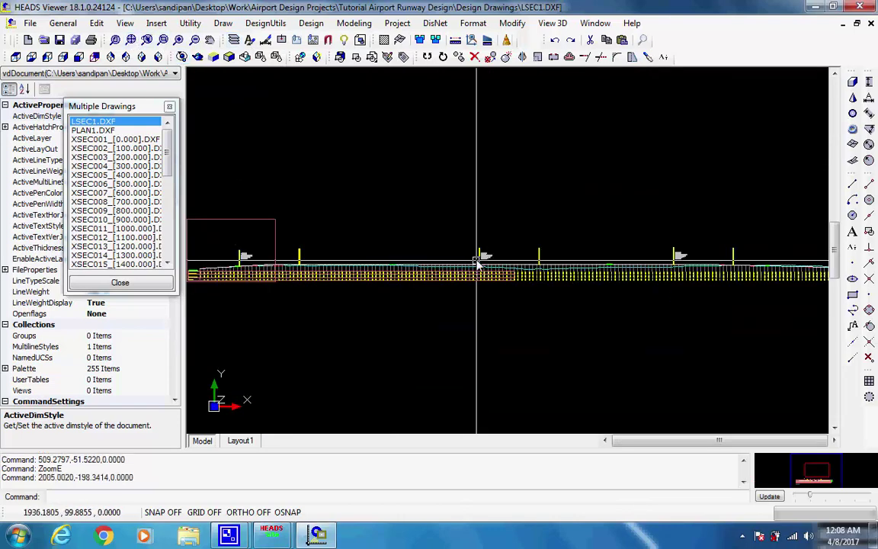
scroll(477, 263, "up", 4)
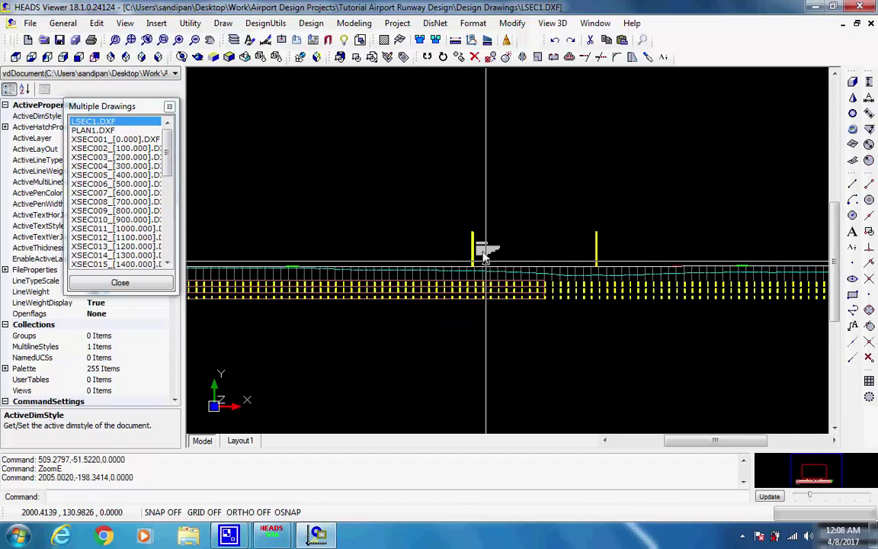
scroll(484, 258, "up", 6)
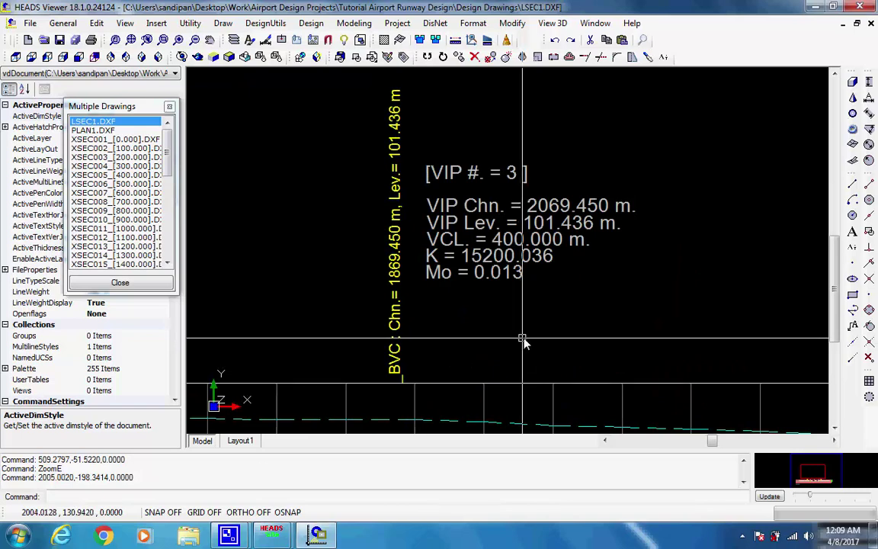
Examine the vertical curve annotation for VIP 4, then show the whole longitudinal section again.
left_click(131, 40)
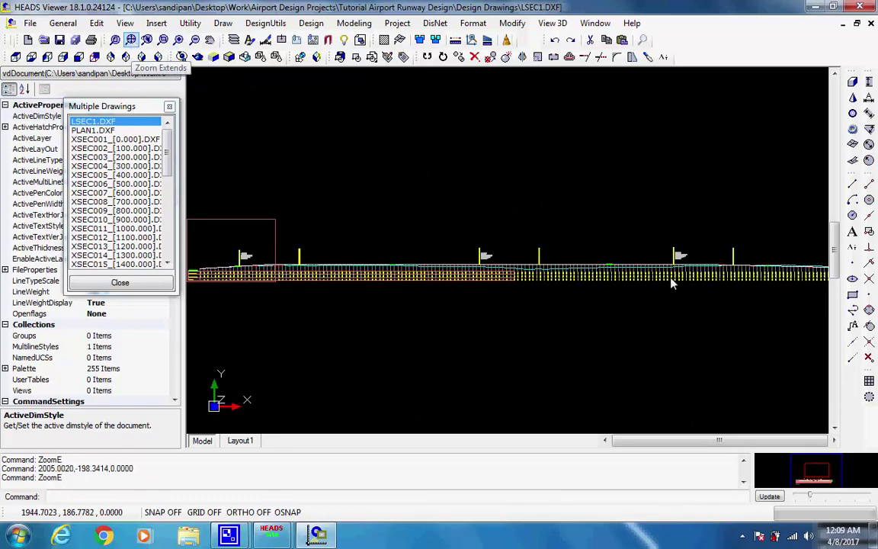
scroll(685, 256, "up", 1)
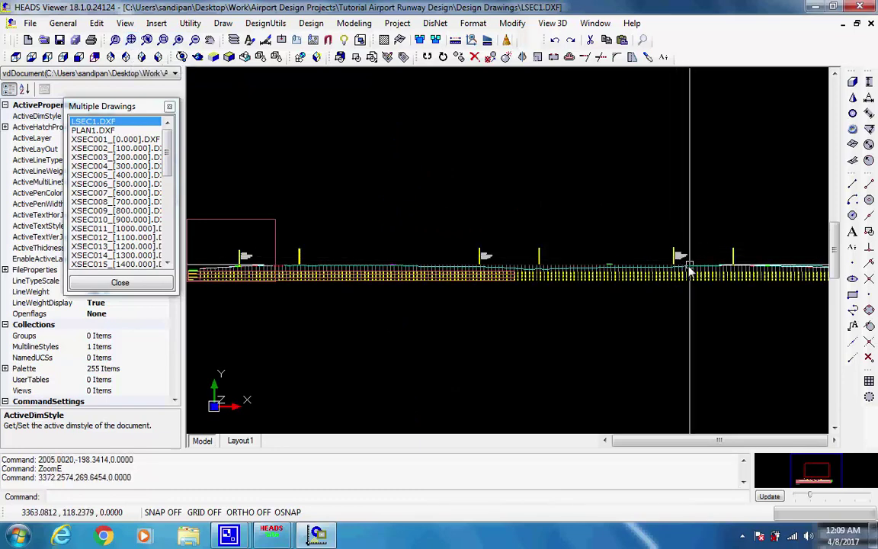
scroll(690, 261, "up", 1)
scroll(686, 260, "up", 1)
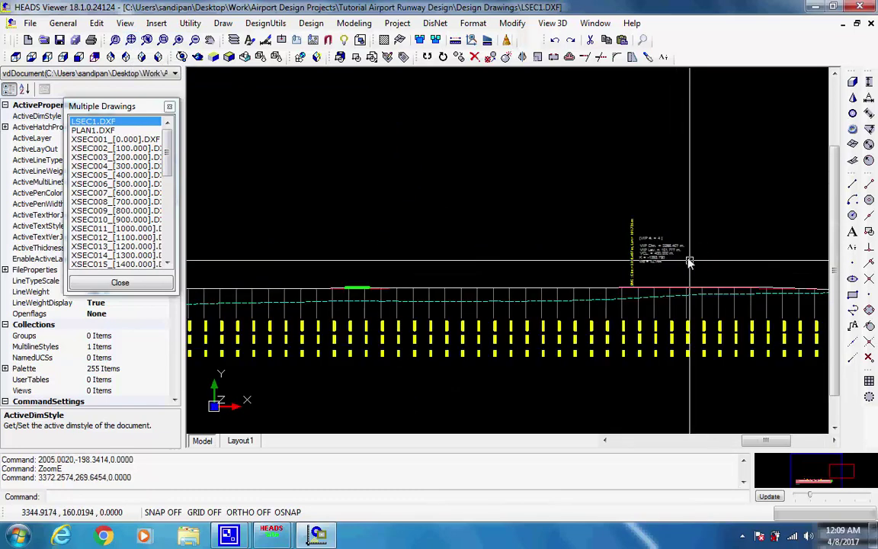
scroll(685, 261, "up", 3)
scroll(581, 261, "down", 1)
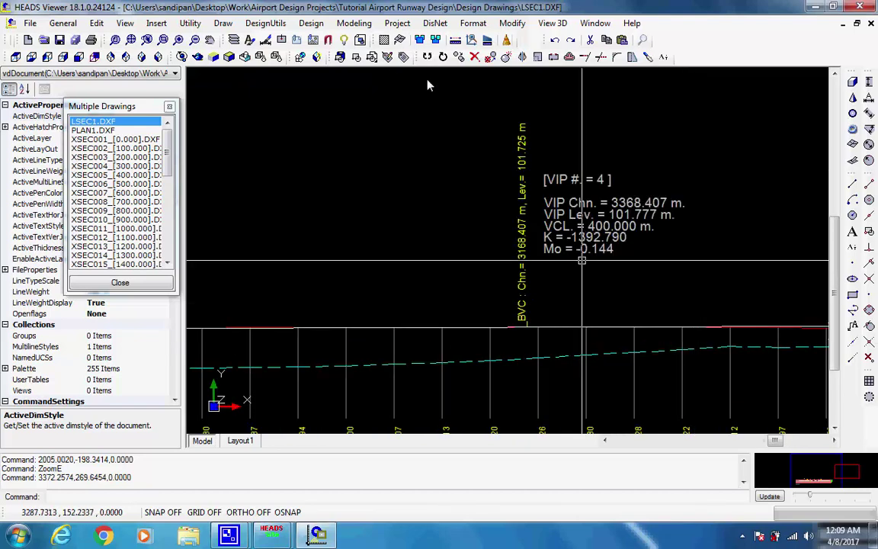
left_click(131, 40)
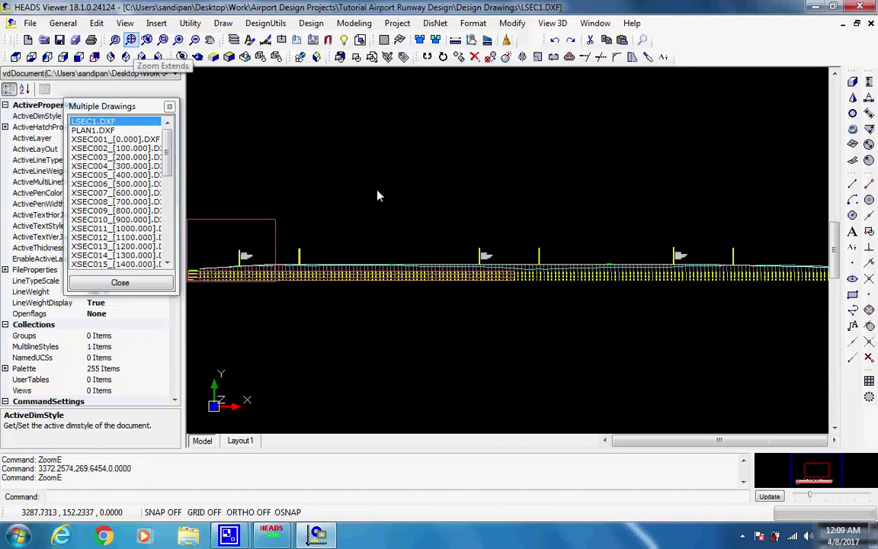
Open the PLAN1.DXF drawing and examine the chainage labels along the runway centreline and the side slopes on both edges.
left_click(91, 131)
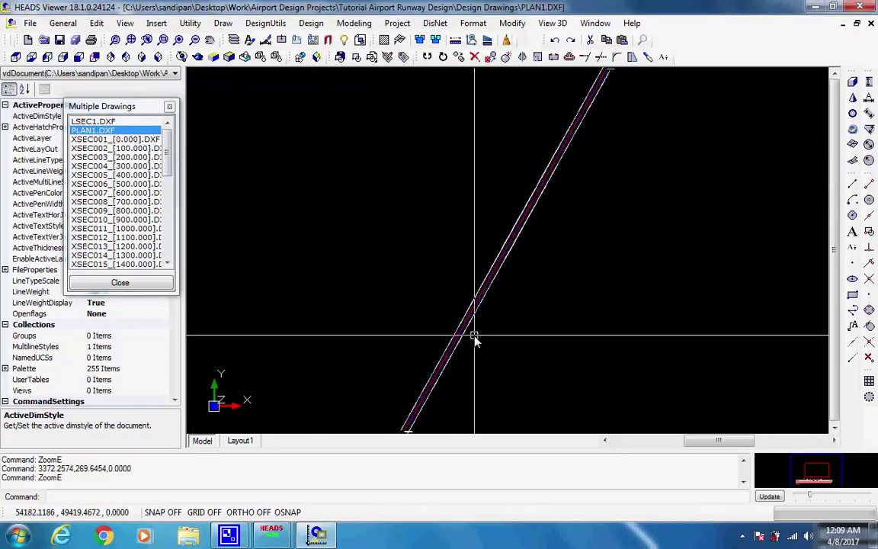
scroll(475, 328, "up", 3)
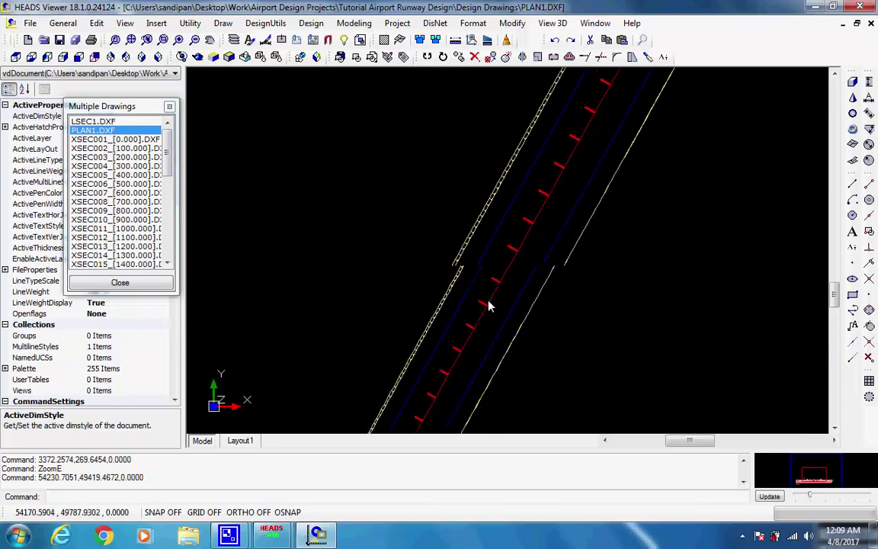
scroll(488, 303, "up", 2)
scroll(487, 304, "up", 1)
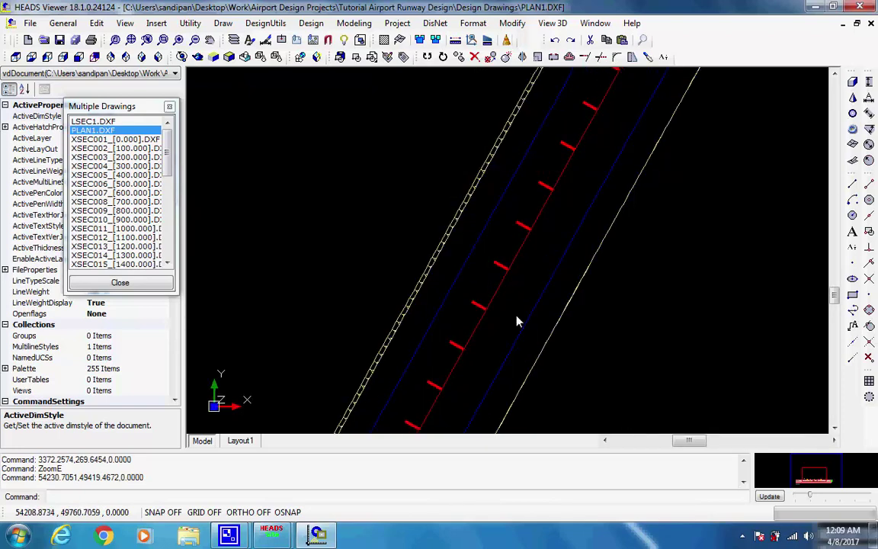
middle_click_drag(517, 321, 404, 338)
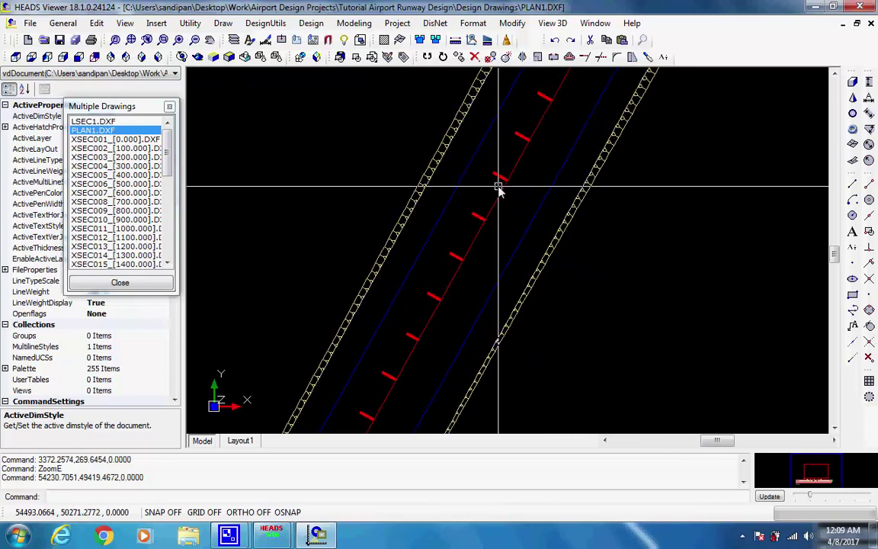
scroll(480, 244, "up", 1)
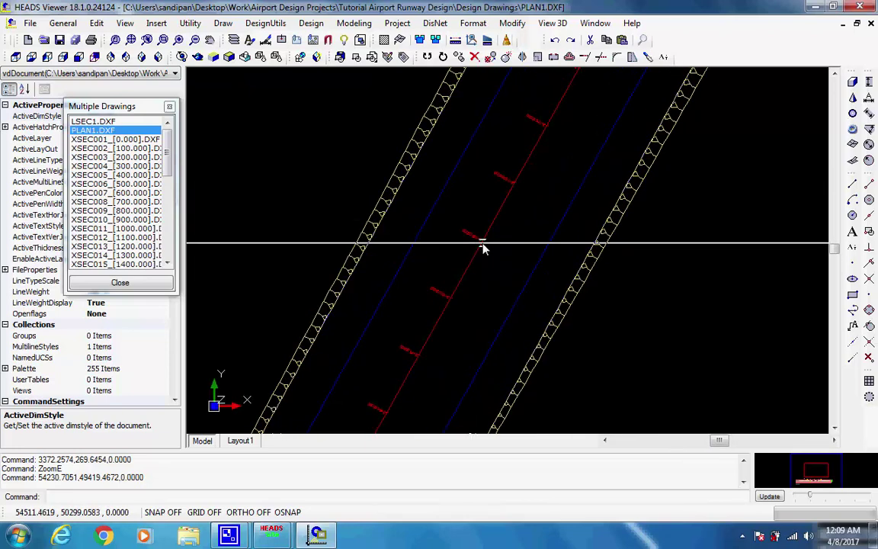
scroll(482, 245, "up", 4)
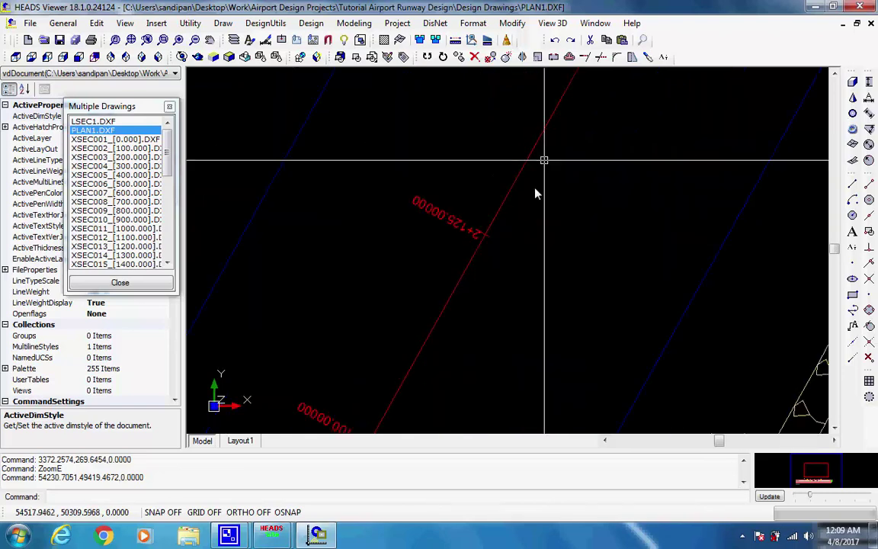
scroll(537, 143, "up", 1)
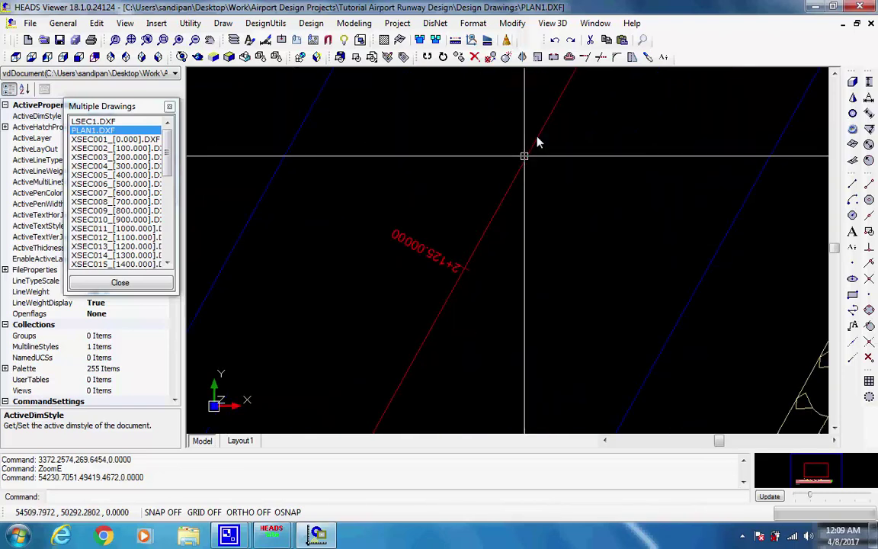
scroll(423, 337, "down", 2)
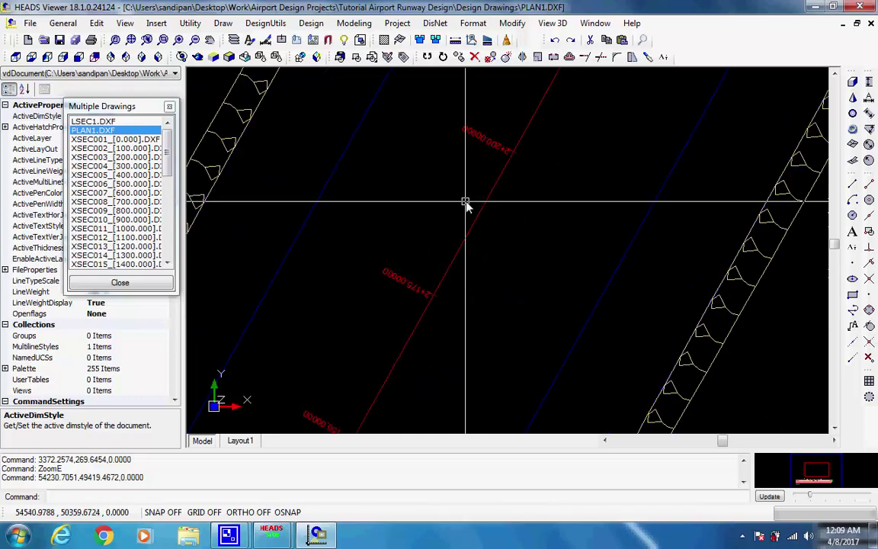
scroll(467, 204, "down", 2)
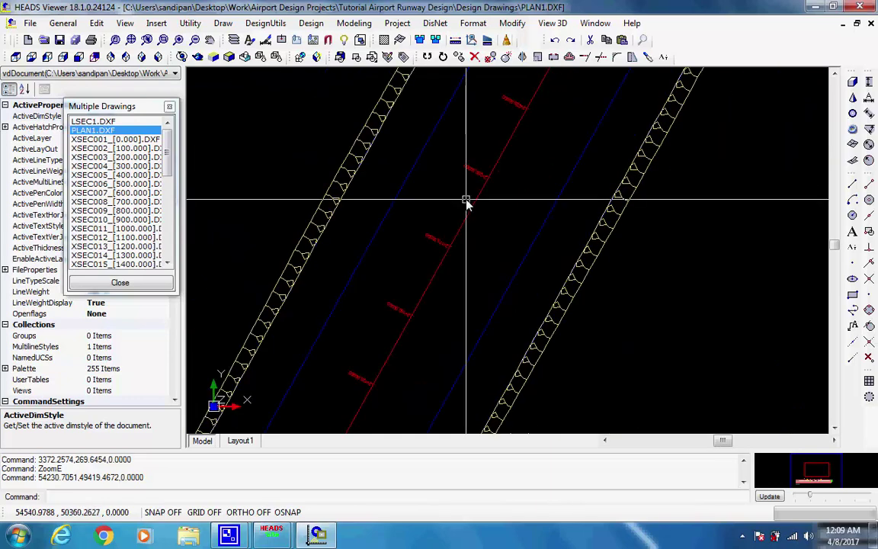
scroll(466, 205, "down", 2)
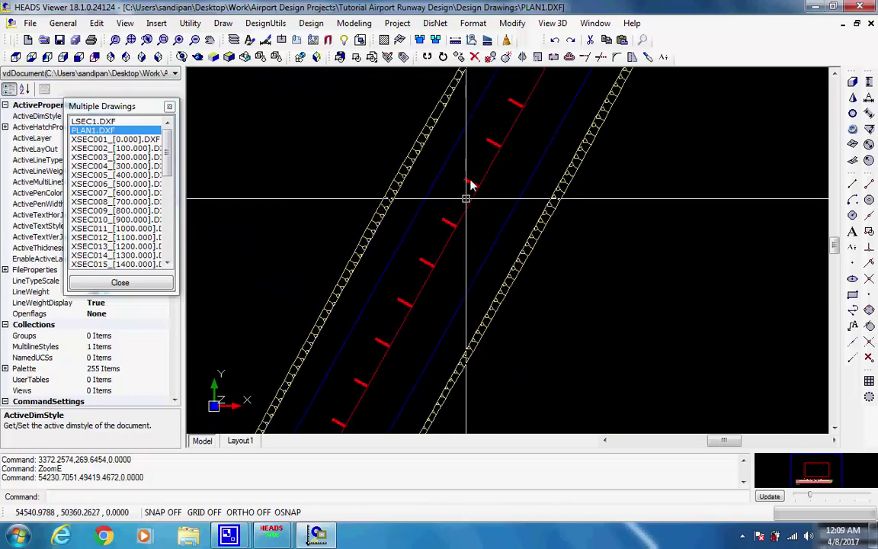
left_click(131, 40)
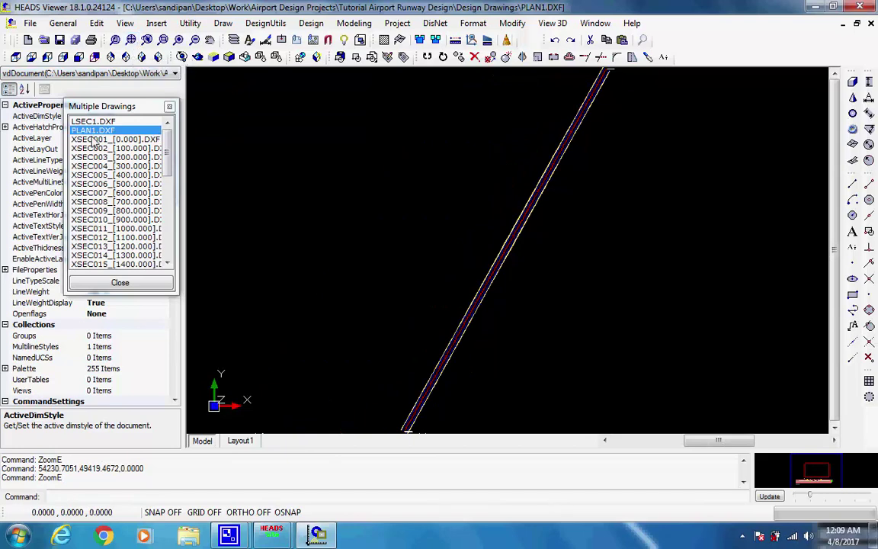
View the cross-section drawings one after another, from XSEC001_[0.000].DXF through XSEC005_[400.000].DXF.
double_click(93, 140)
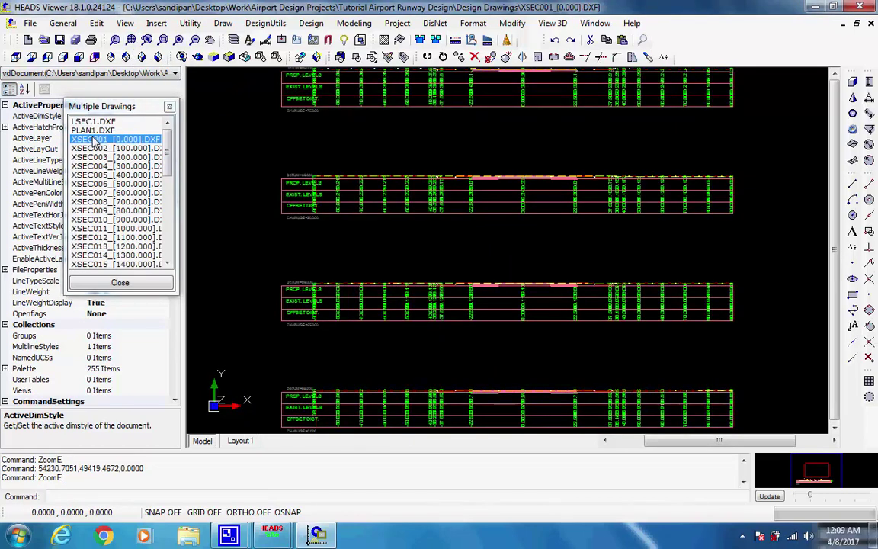
double_click(90, 148)
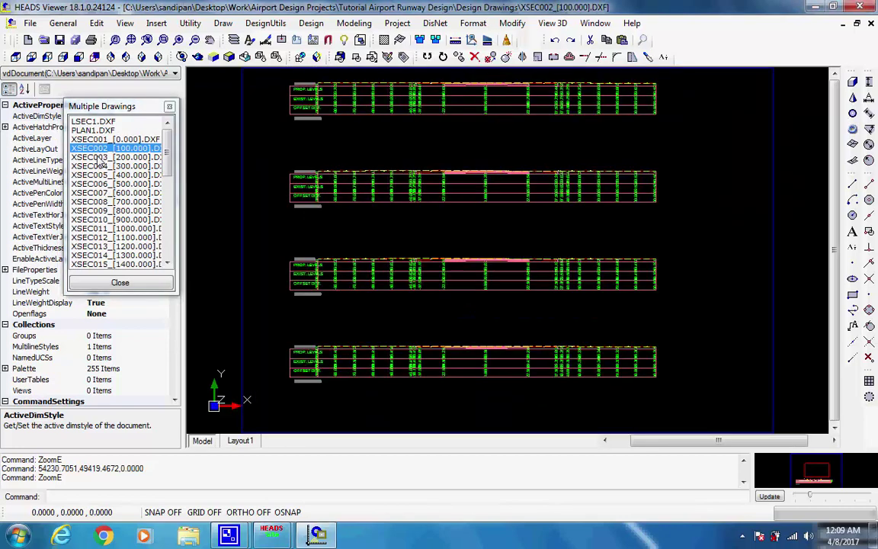
double_click(99, 158)
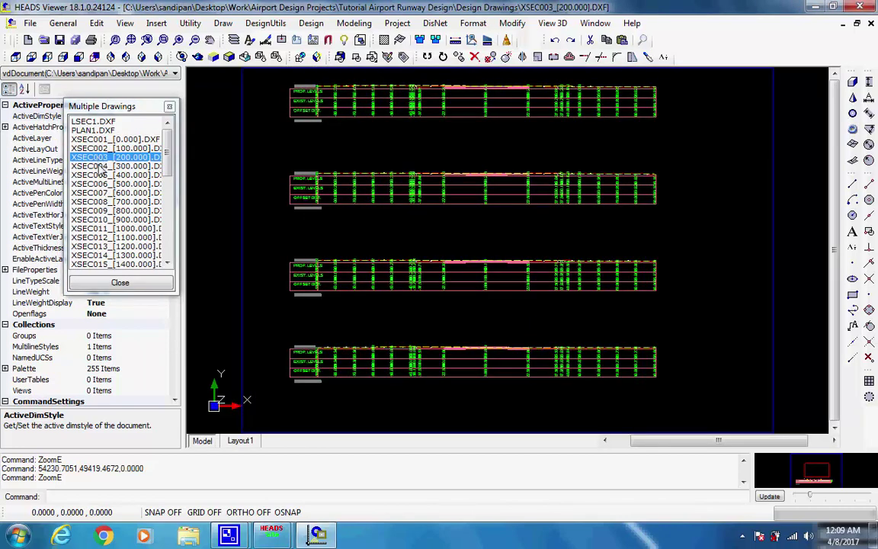
double_click(100, 167)
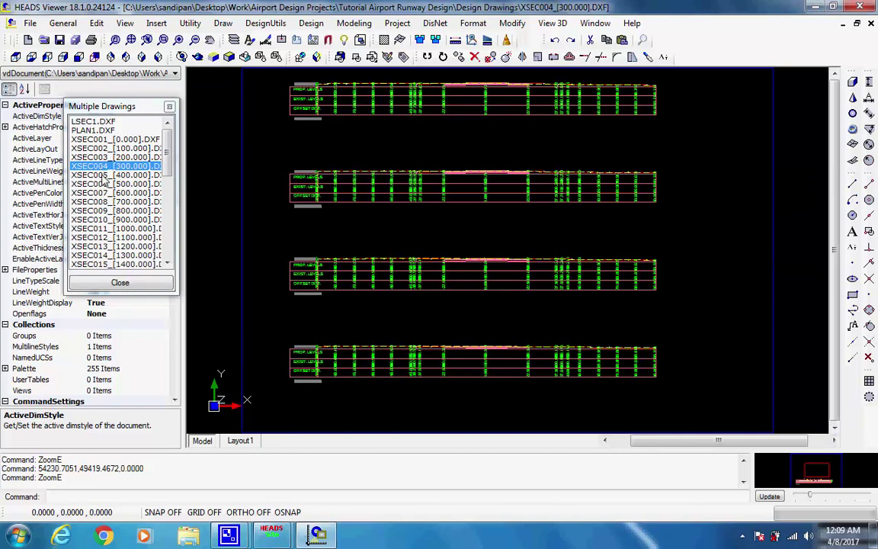
double_click(101, 175)
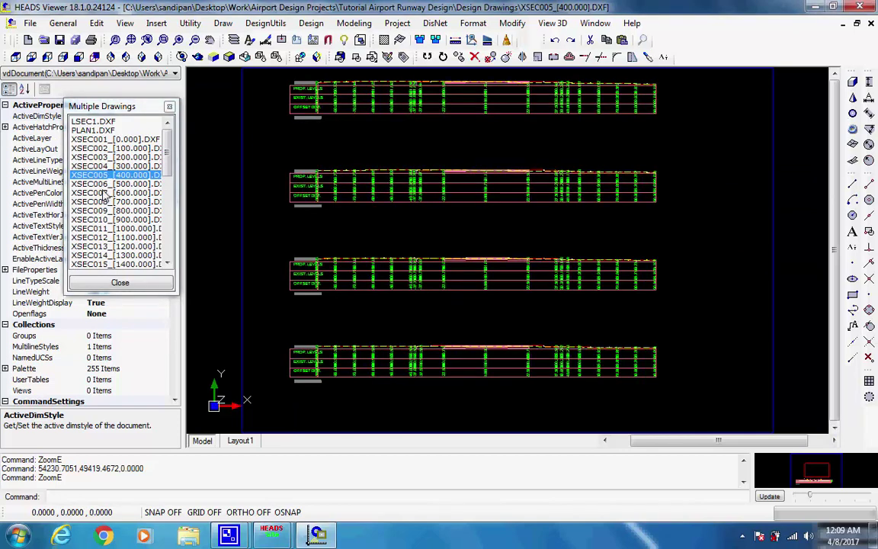
Examine the pavement layers and the cross slope label near the centreline of a cross-section in XSEC005_[400.000].DXF.
left_click(488, 286)
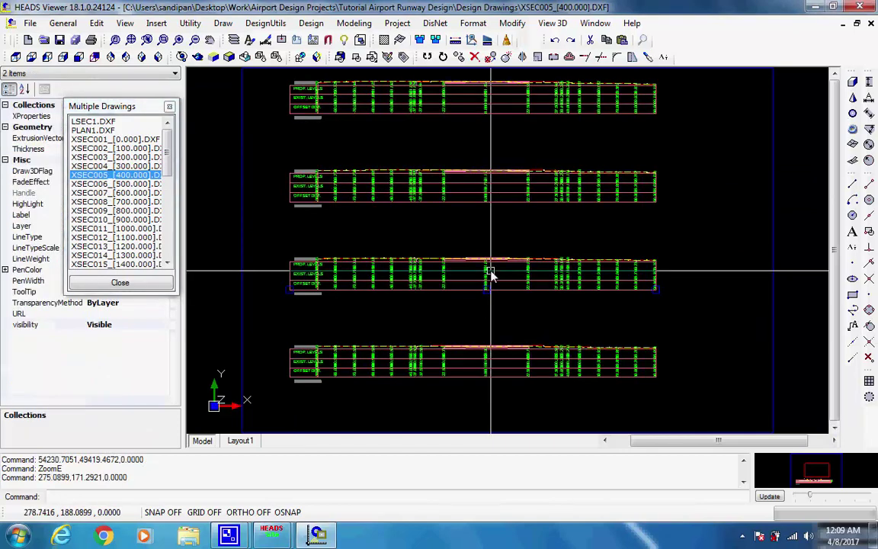
scroll(488, 271, "up", 2)
scroll(487, 262, "up", 3)
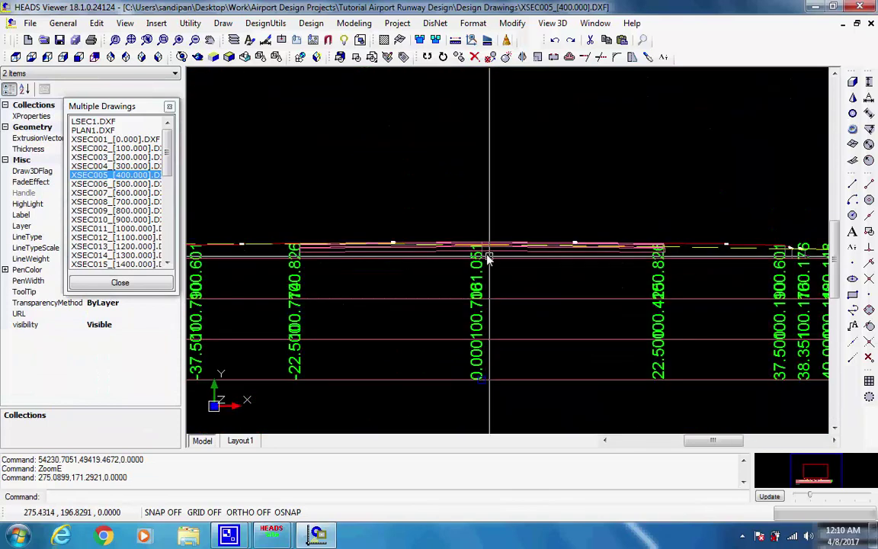
scroll(488, 258, "up", 4)
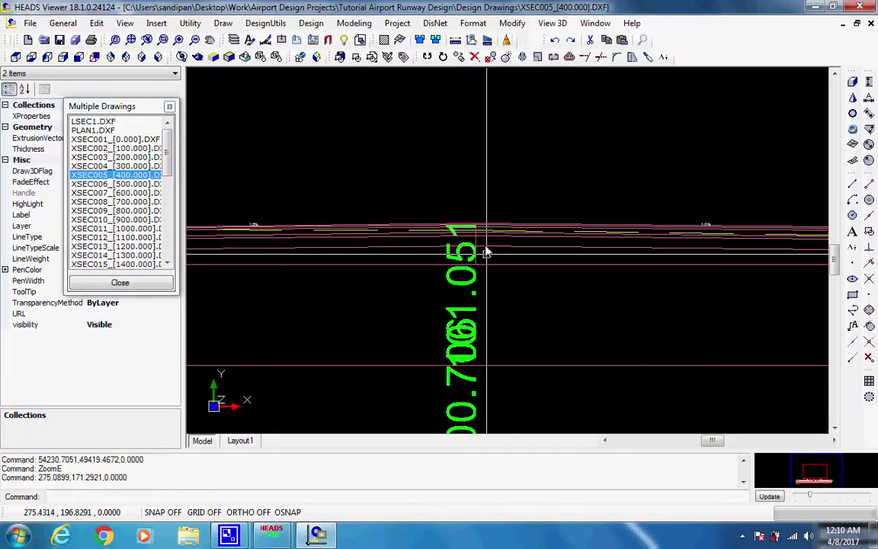
scroll(488, 255, "down", 4)
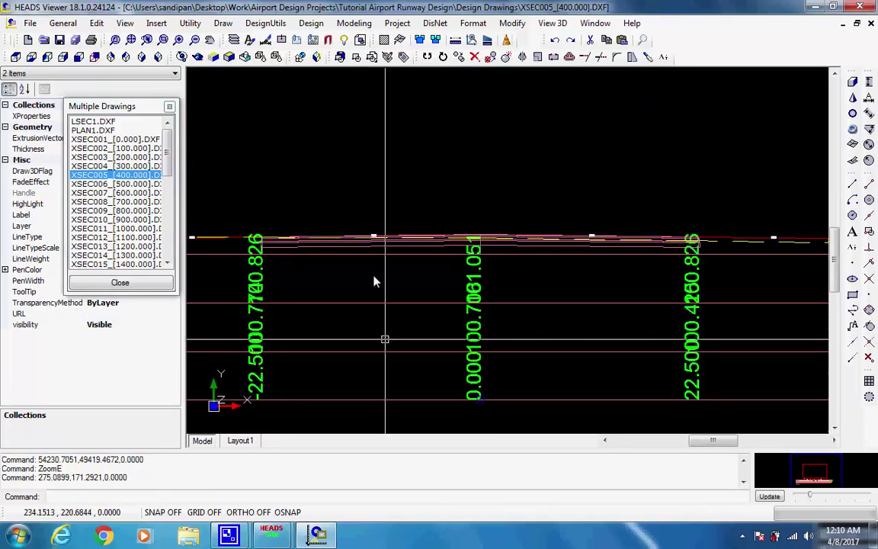
scroll(377, 241, "up", 3)
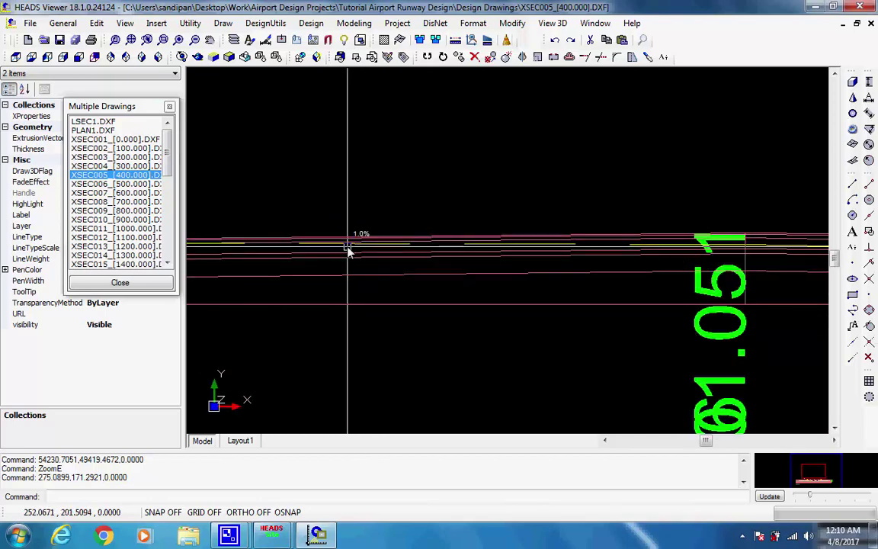
Examine the chainage label and the proposed, existing and offset rows of a cross-section in XSEC005_[400.000].DXF, then show all its cross-sections.
left_click(147, 40)
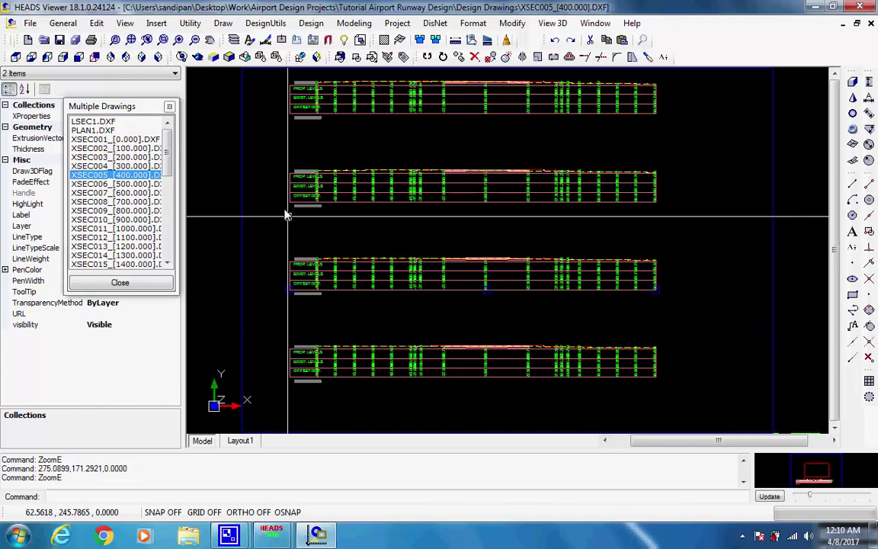
scroll(286, 202, "up", 1)
scroll(310, 182, "up", 3)
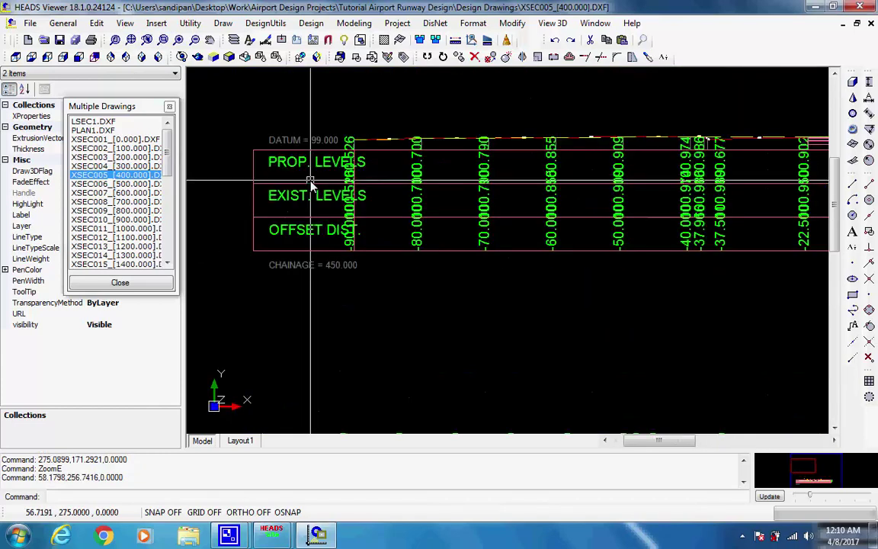
scroll(310, 183, "up", 2)
scroll(310, 183, "down", 5)
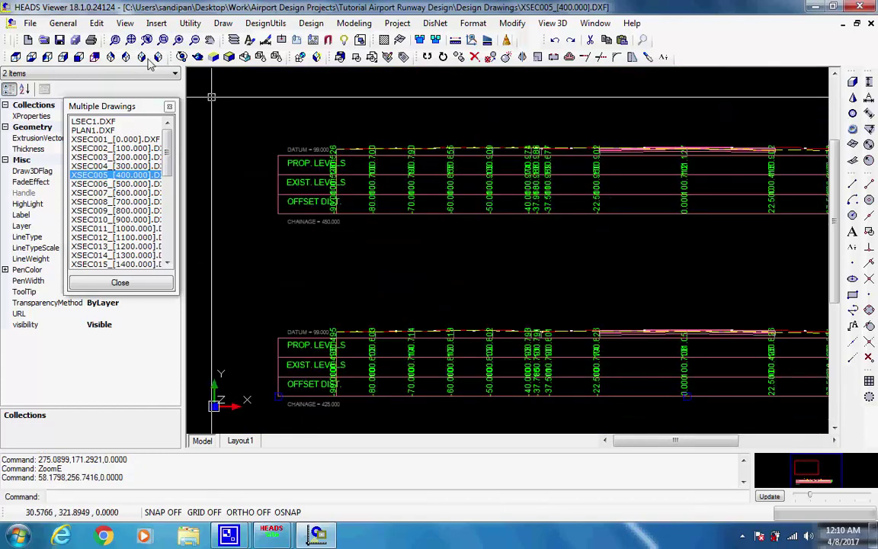
left_click(131, 40)
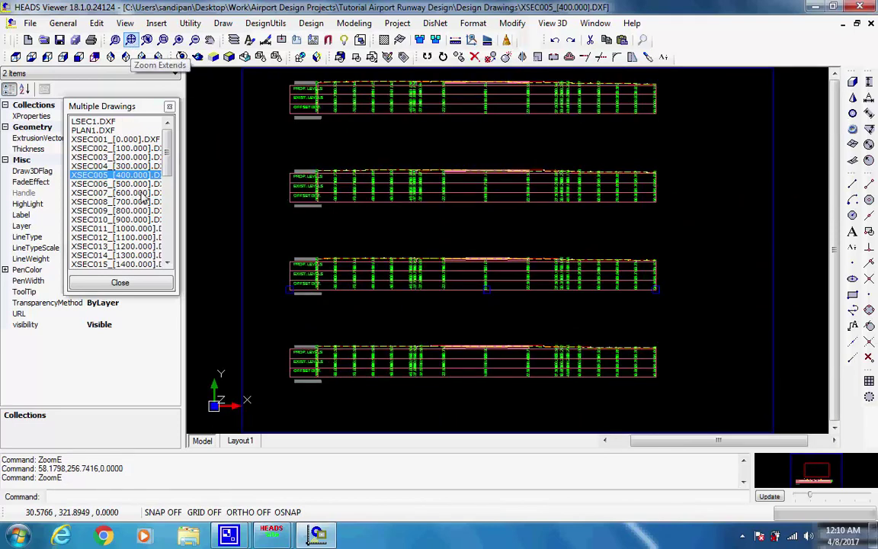
View the file formats available for saving the XSEC005_[400.000] cross-section drawing, then leave without saving.
left_click(29, 23)
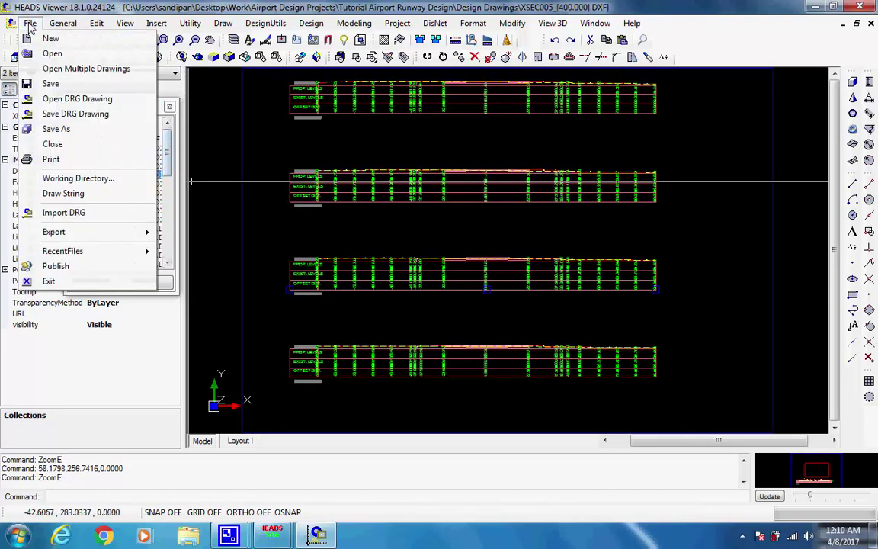
left_click(237, 210)
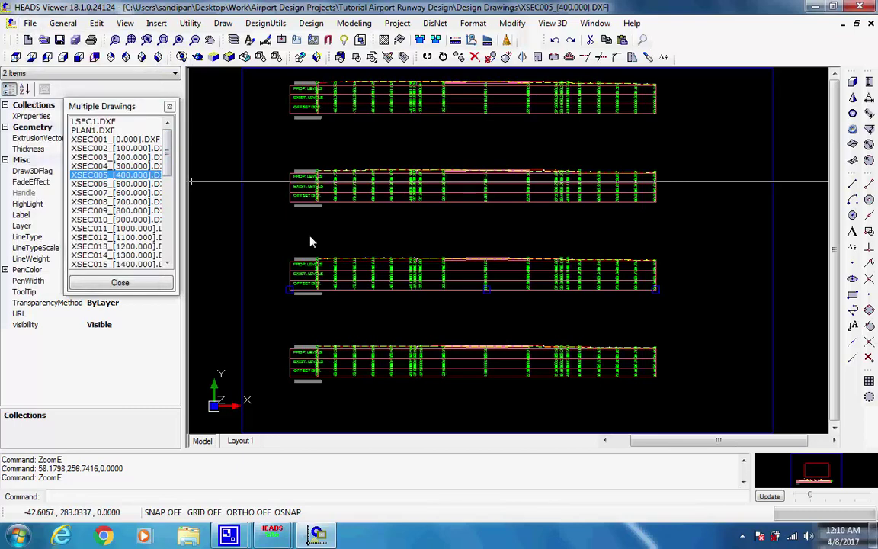
left_click(424, 286)
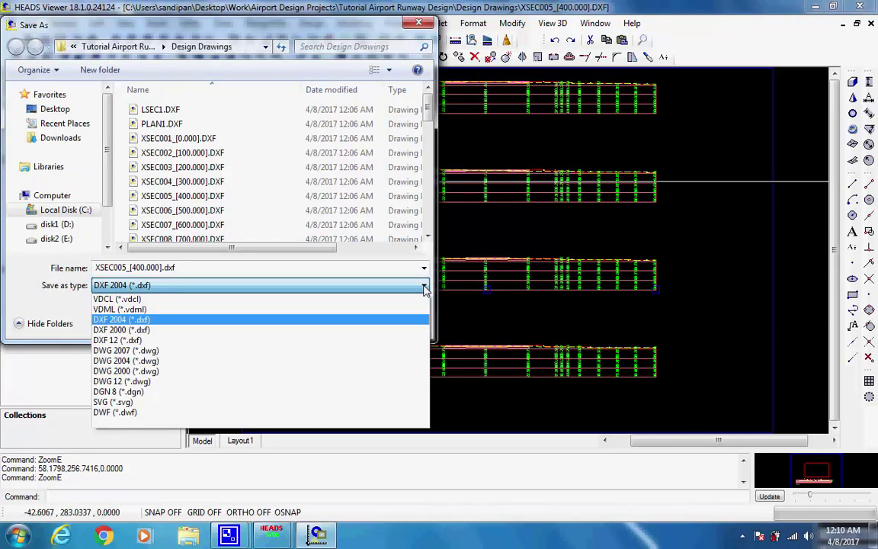
left_click(423, 286)
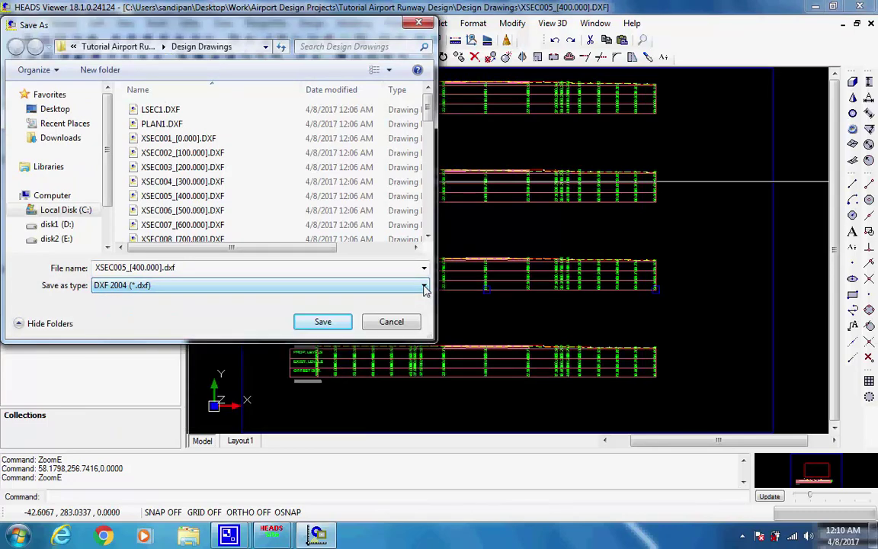
left_click(390, 325)
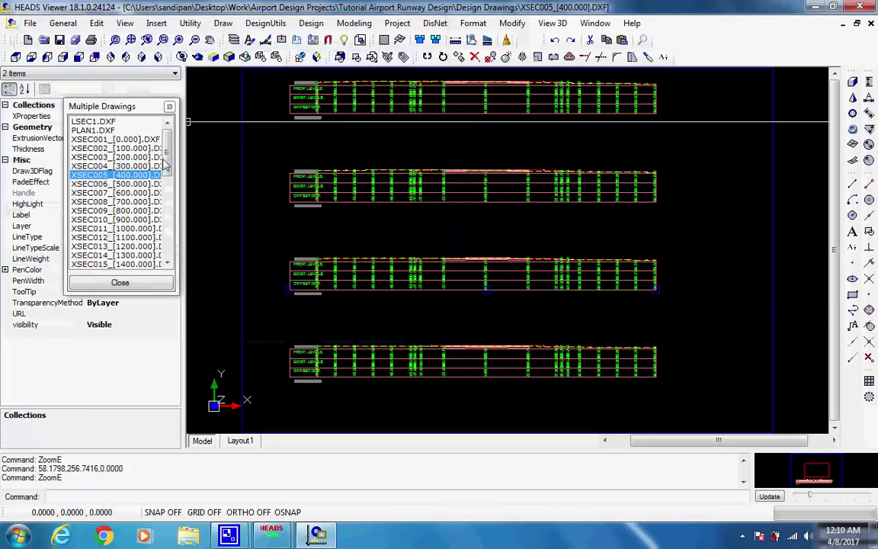
Close the set of runway design drawings without saving them and exit the drawing viewer.
left_click(169, 106)
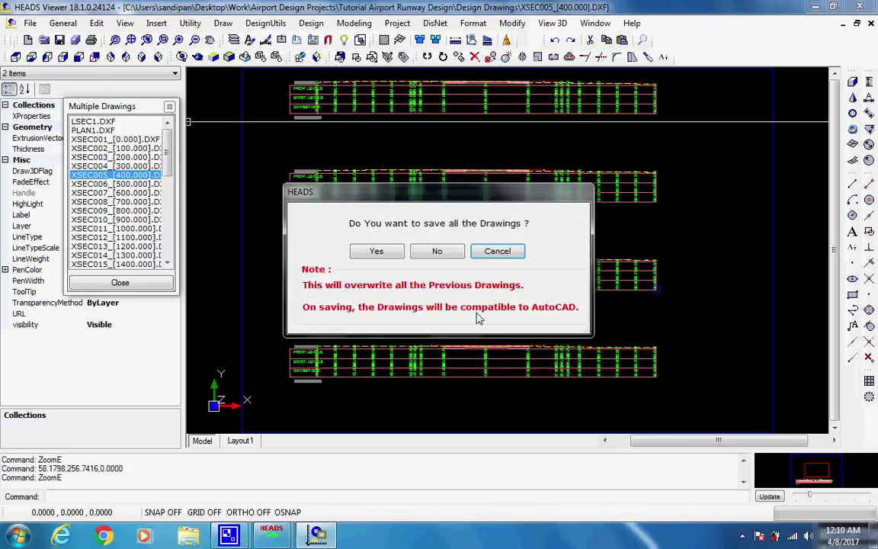
left_click(438, 251)
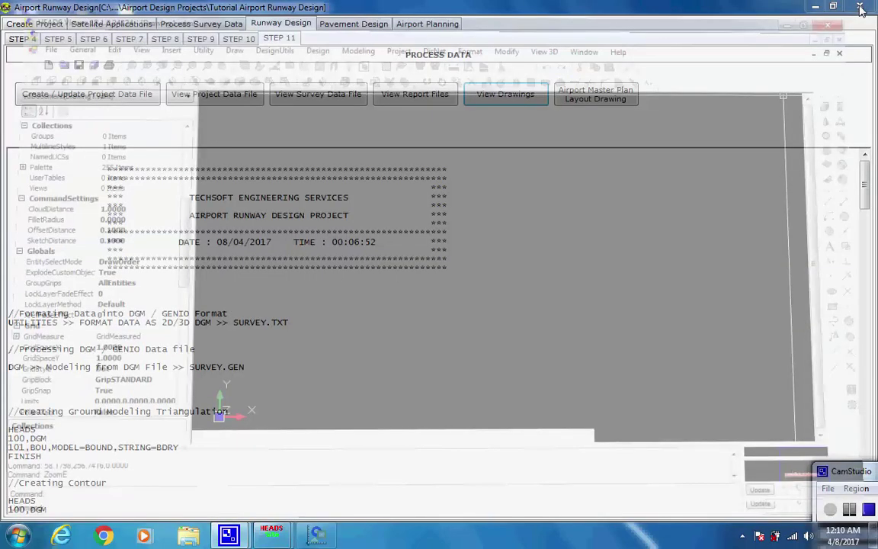
left_click(860, 6)
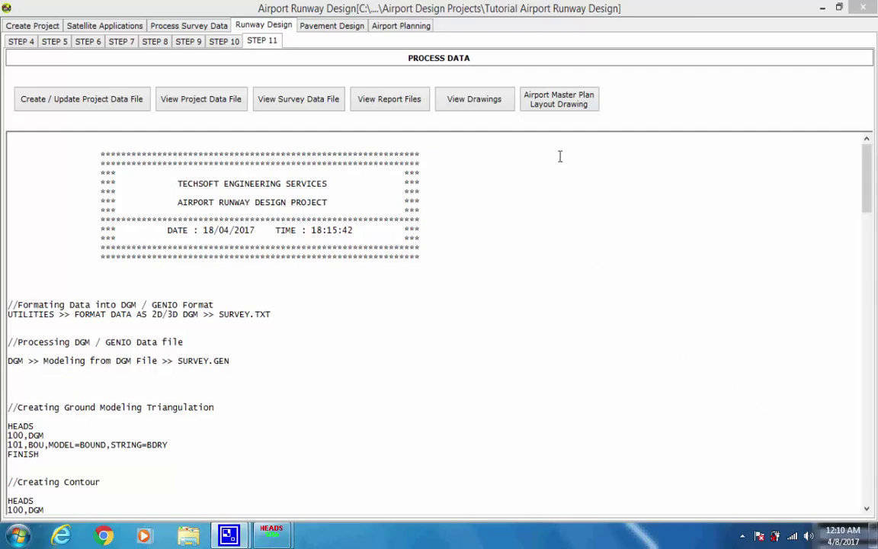
Open the Airport Master Plan layout drawing and examine its runways, taxi tracks and aircraft parking stands.
left_click(552, 105)
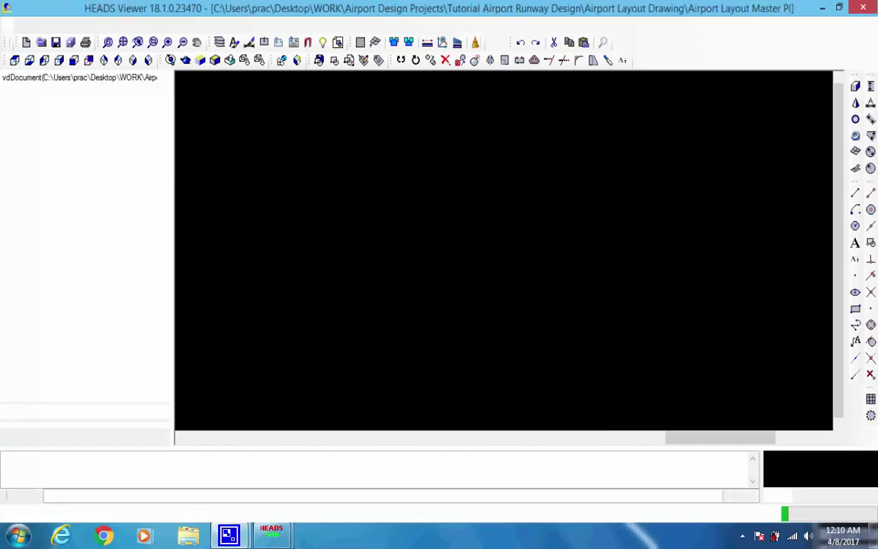
scroll(583, 220, "up", 3)
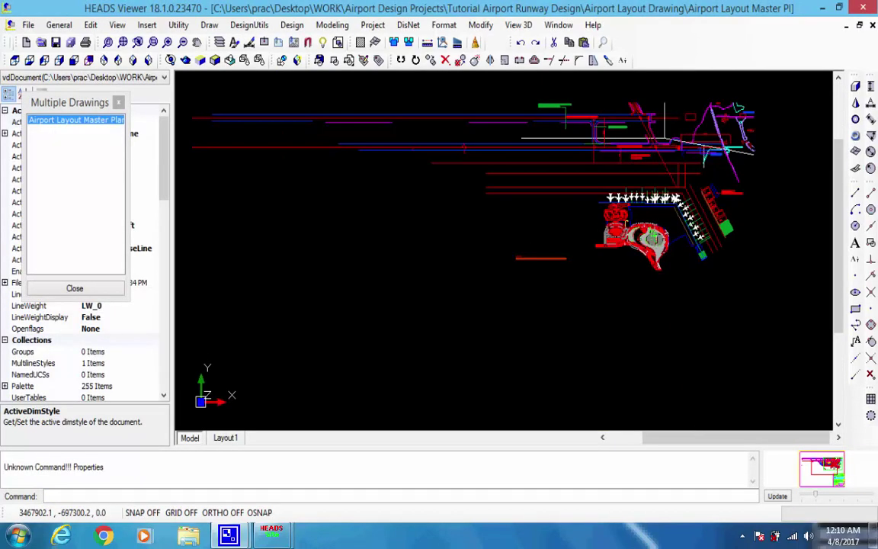
scroll(579, 229, "up", 8)
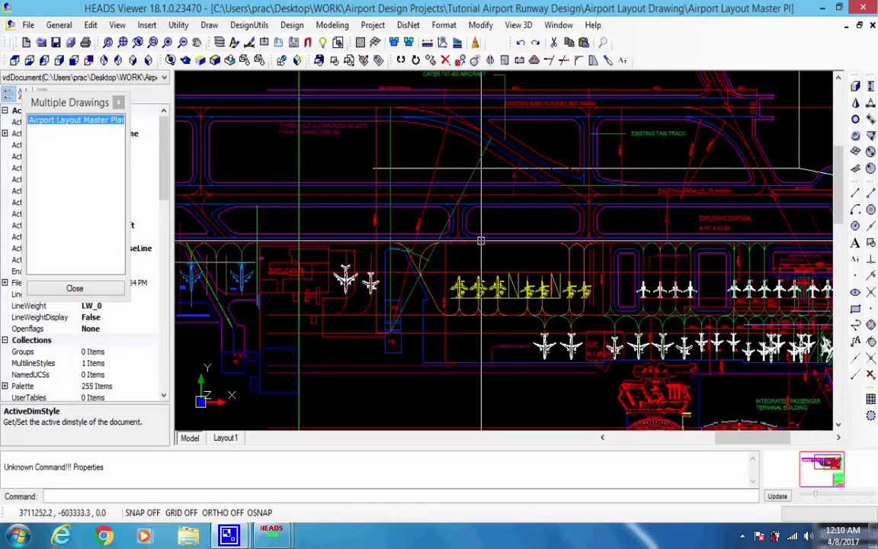
scroll(480, 241, "up", 1)
scroll(596, 253, "down", 3)
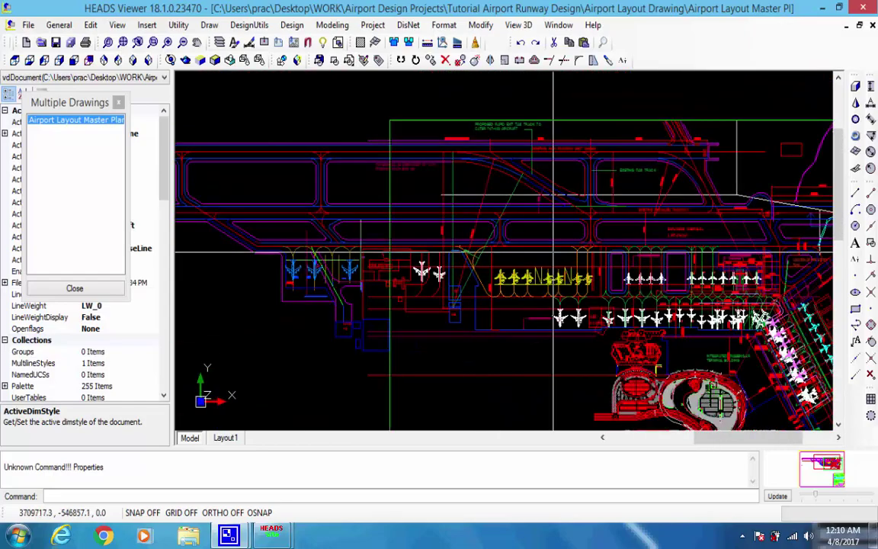
scroll(419, 271, "up", 3)
middle_click_drag(342, 210, 563, 265)
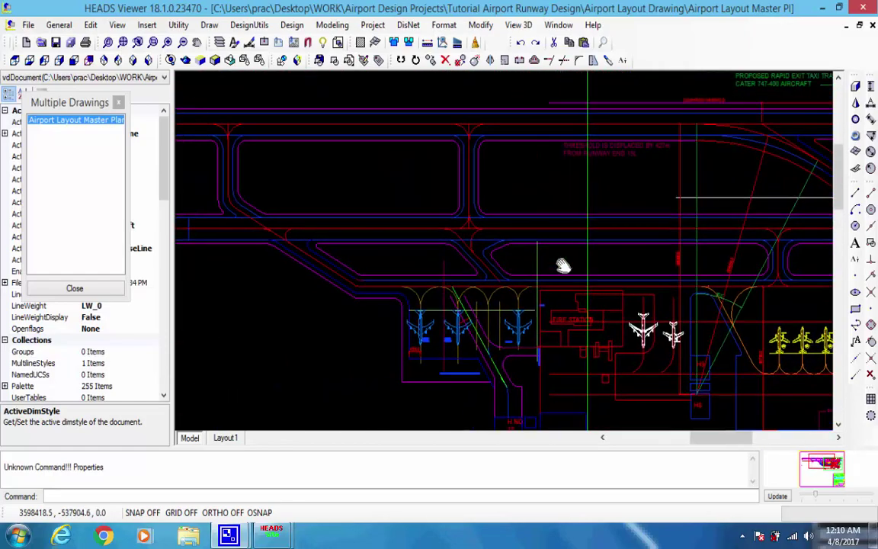
scroll(523, 251, "down", 4)
scroll(559, 241, "up", 1)
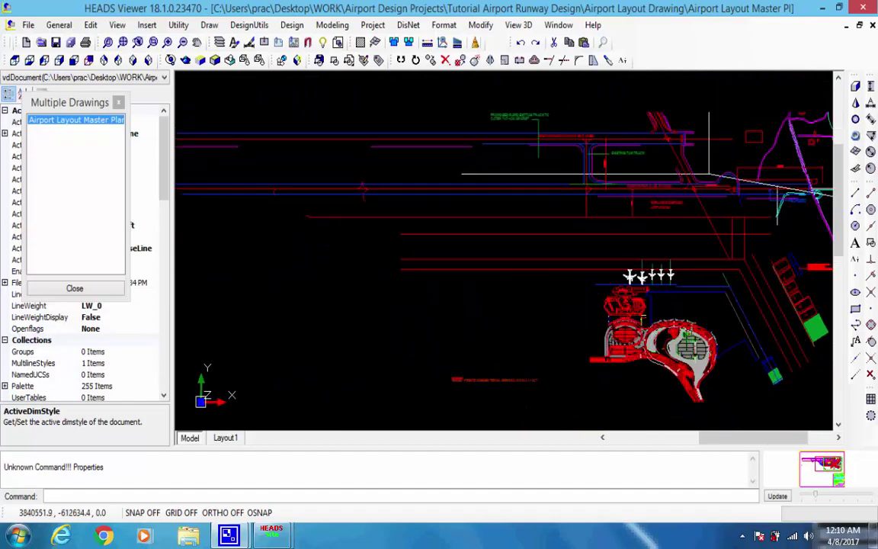
Examine the integrated passenger terminal building area and the neighbouring aircraft stands and light masts in the master plan.
scroll(644, 316, "up", 5)
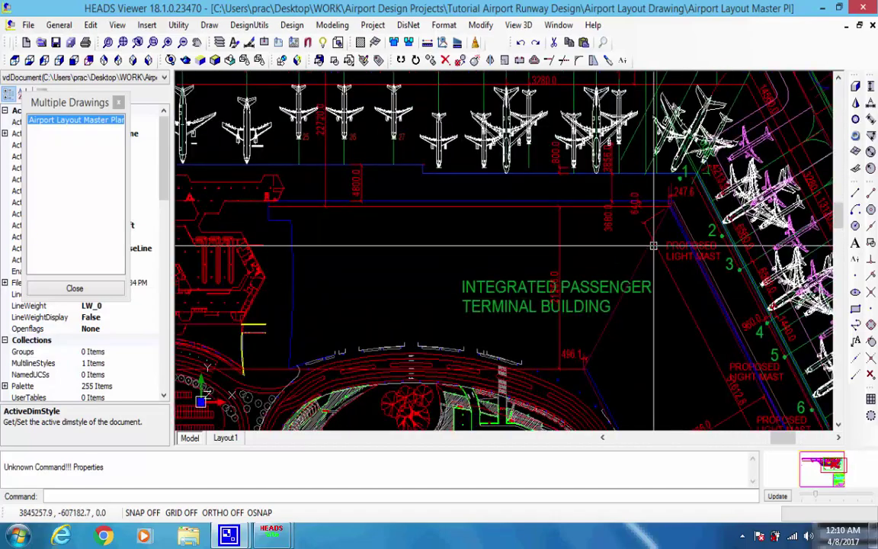
scroll(556, 227, "up", 2)
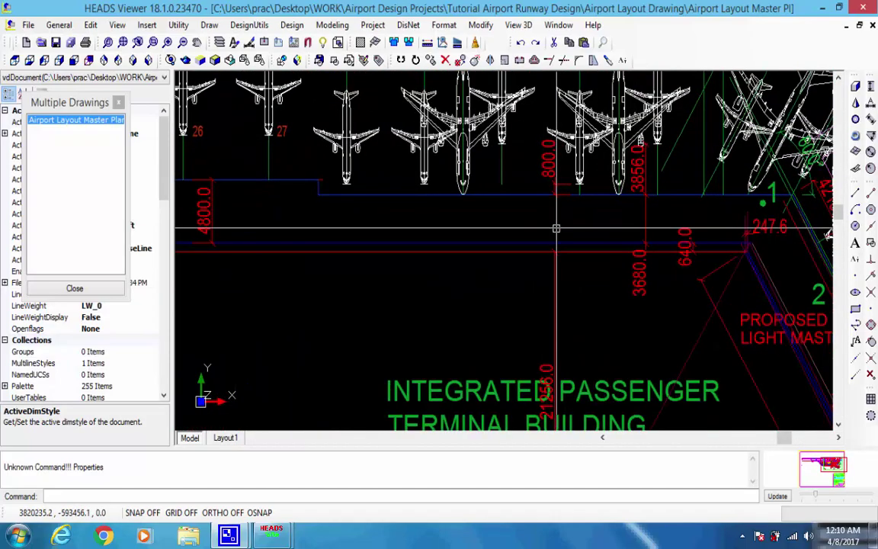
middle_click_drag(567, 261, 505, 180)
scroll(631, 288, "down", 2)
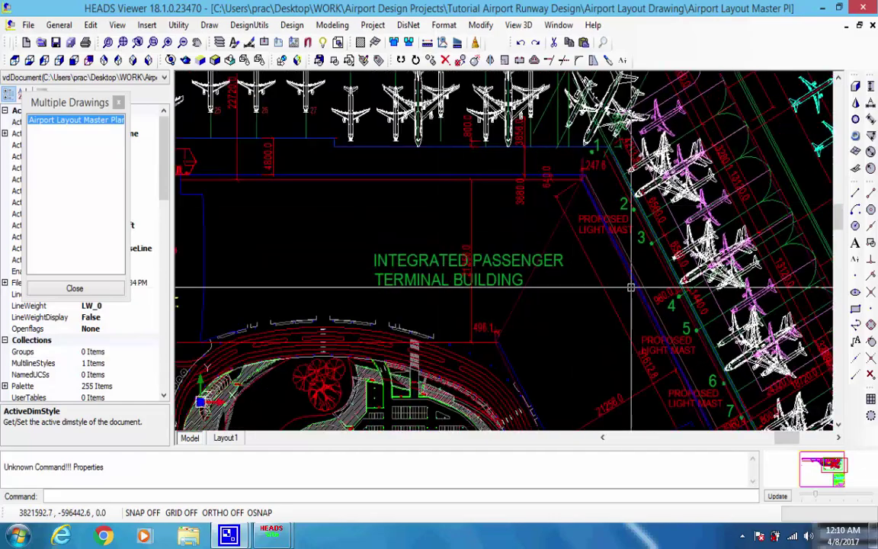
middle_click_drag(631, 287, 496, 138)
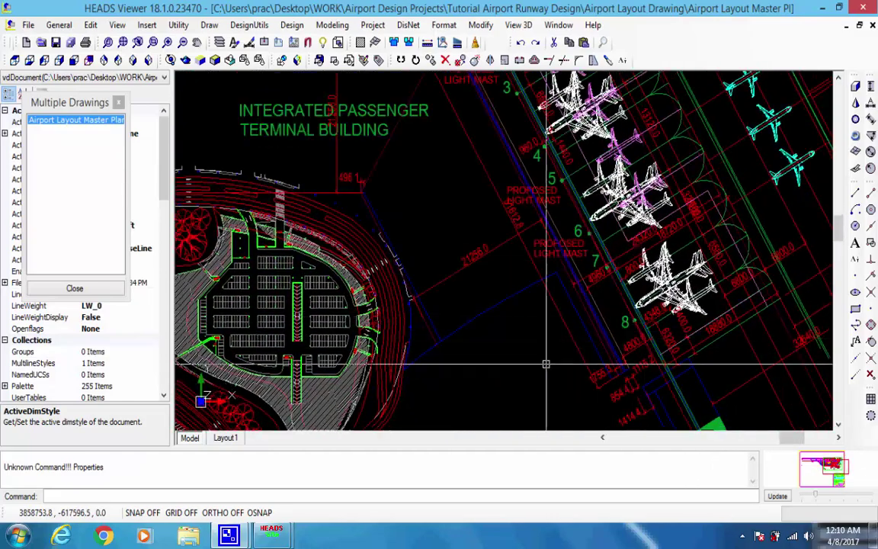
Examine the car park and the approach roads beside the passenger terminal in the master plan.
middle_click_drag(545, 364, 594, 230)
scroll(611, 213, "down", 1)
scroll(613, 199, "up", 1)
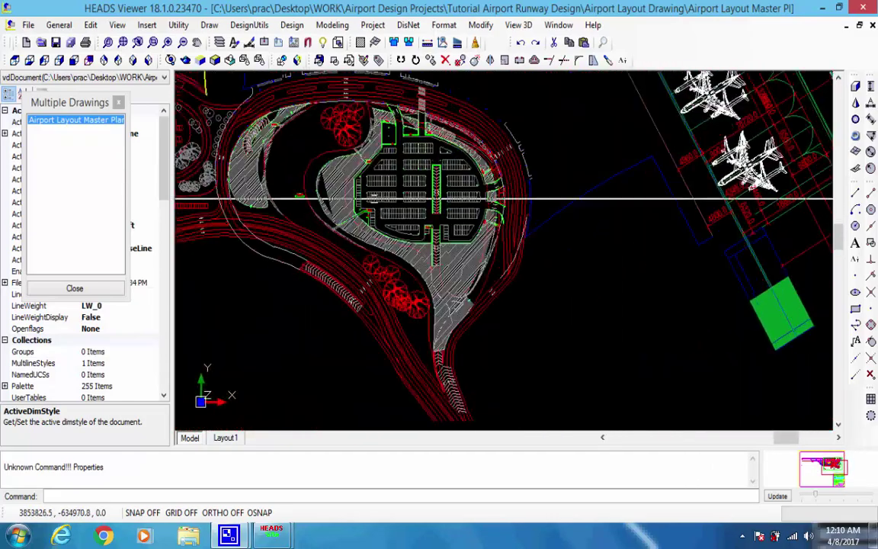
scroll(606, 200, "up", 2)
scroll(606, 198, "down", 1)
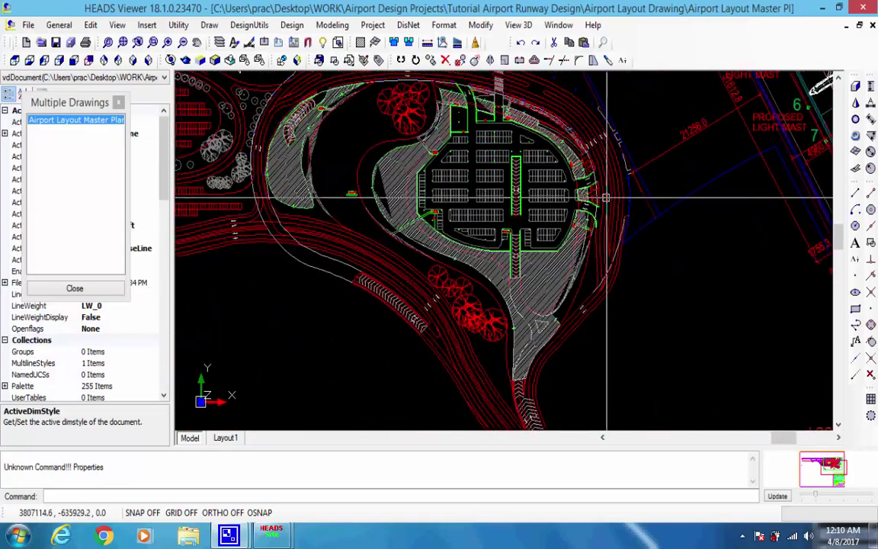
scroll(606, 198, "down", 3)
Examine the taxiways around the fire static tank location, then show the whole master plan sheet in top view.
mouse_move(606, 194)
middle_mouse_down()
mouse_move(526, 259)
mouse_move(500, 304)
mouse_move(514, 357)
middle_mouse_up()
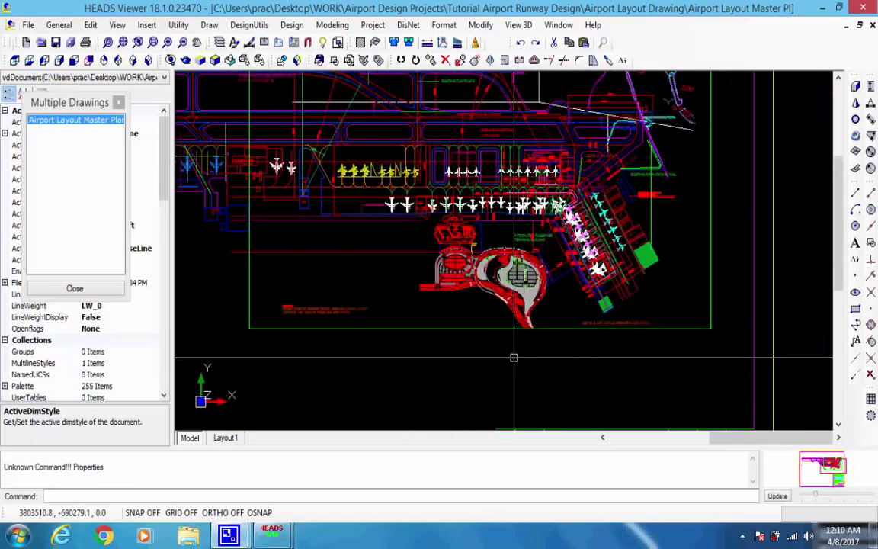
scroll(537, 110, "up", 1)
middle_click_drag(537, 107, 513, 192)
scroll(500, 193, "down", 1)
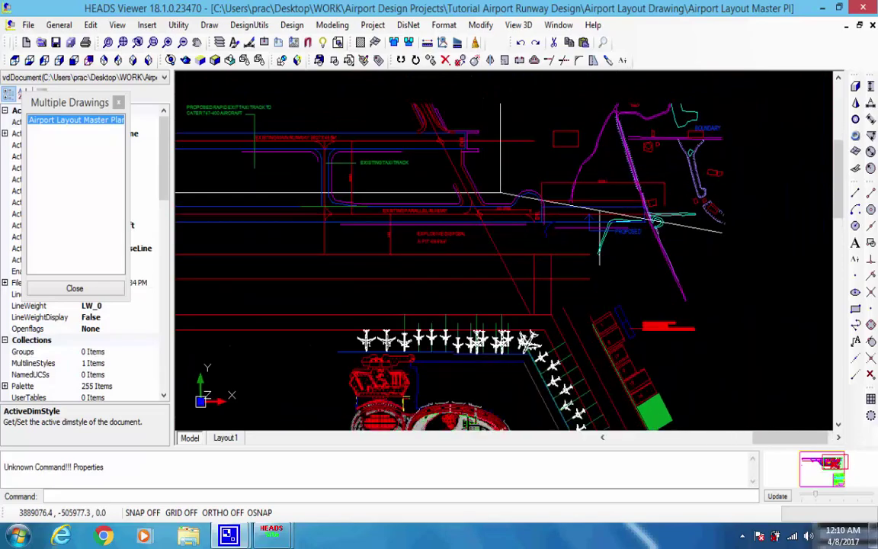
scroll(500, 192, "up", 4)
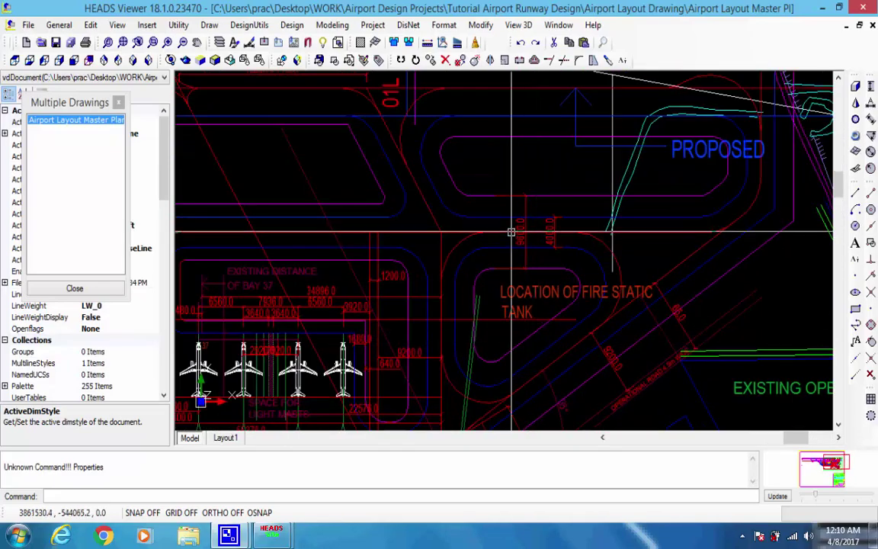
scroll(716, 225, "down", 4)
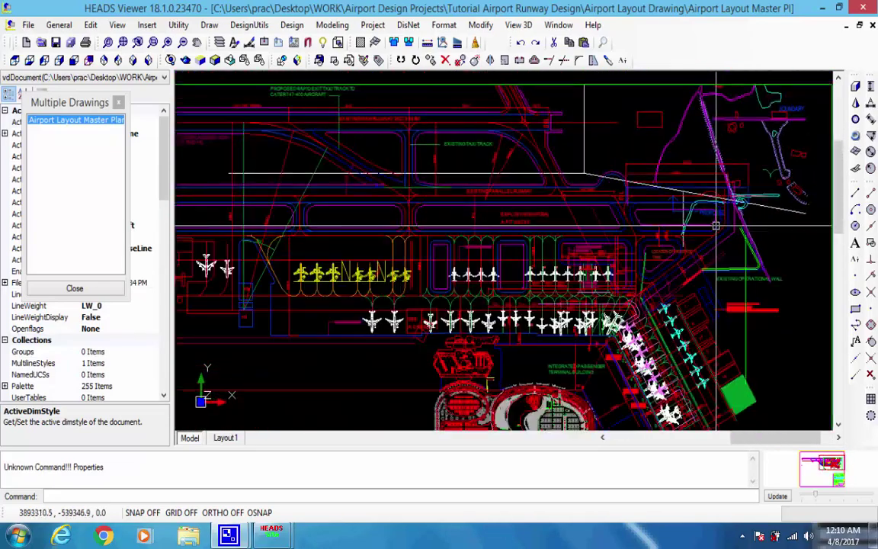
scroll(715, 226, "down", 3)
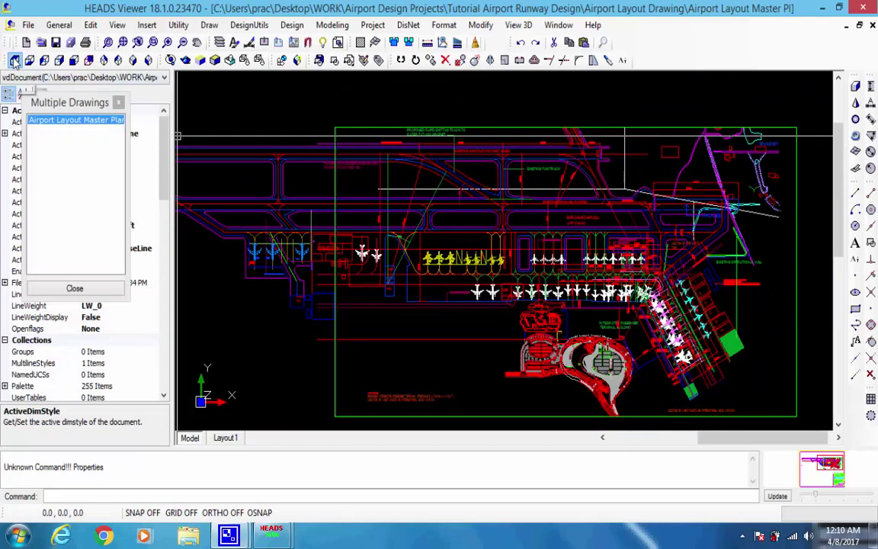
left_click(15, 61)
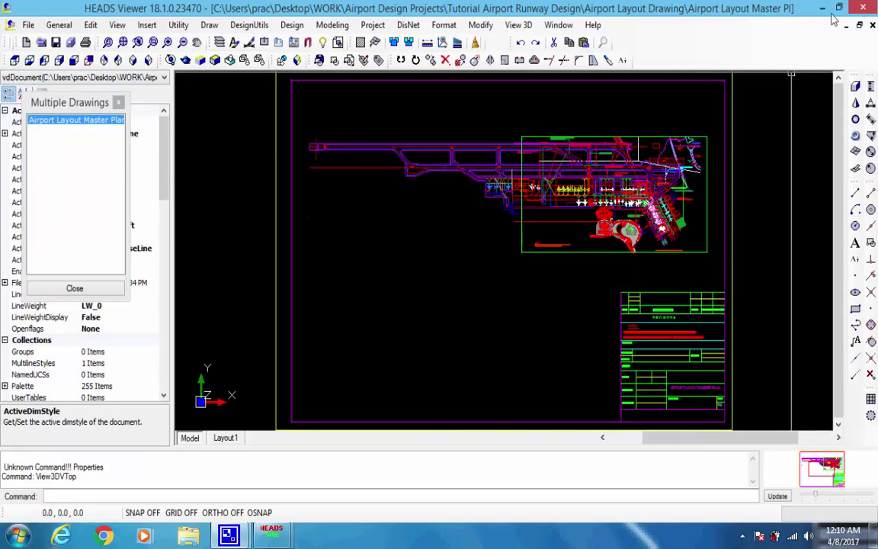
Close the airport master plan drawing without saving it and exit the drawing viewer.
left_click(120, 104)
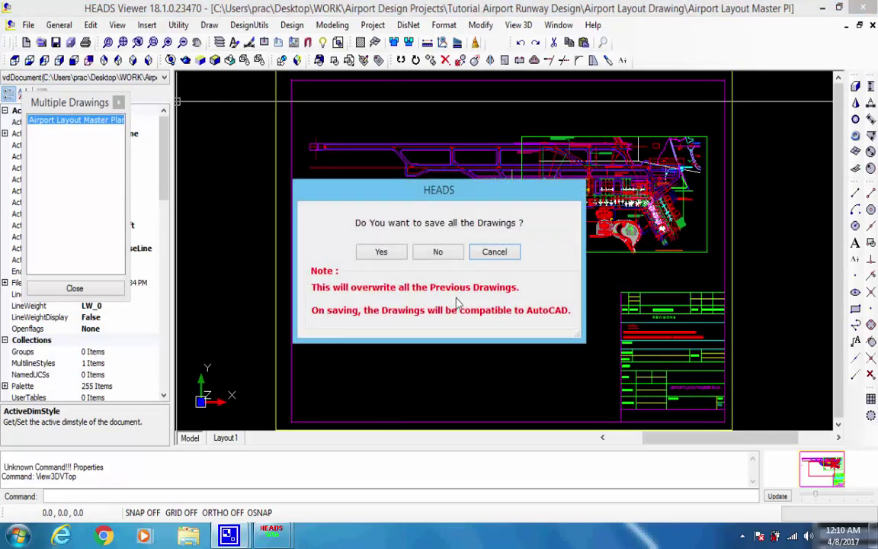
left_click(435, 250)
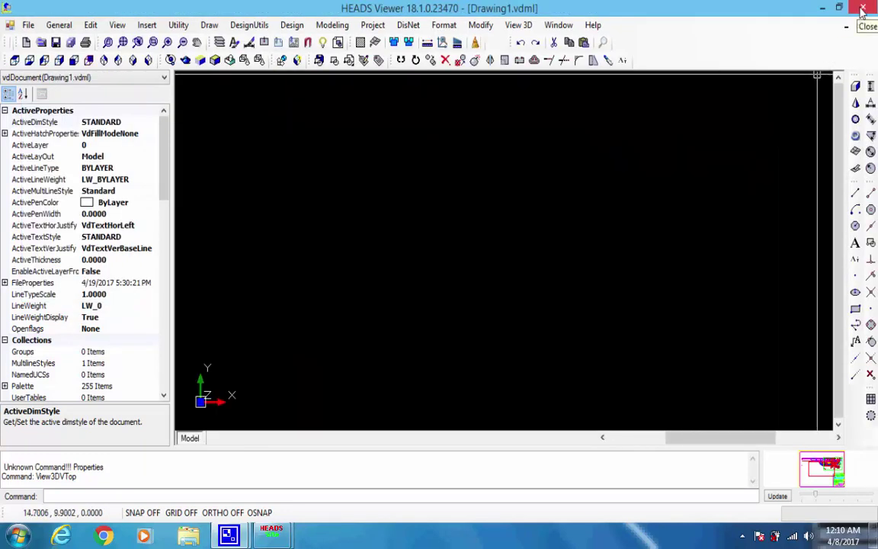
left_click(862, 9)
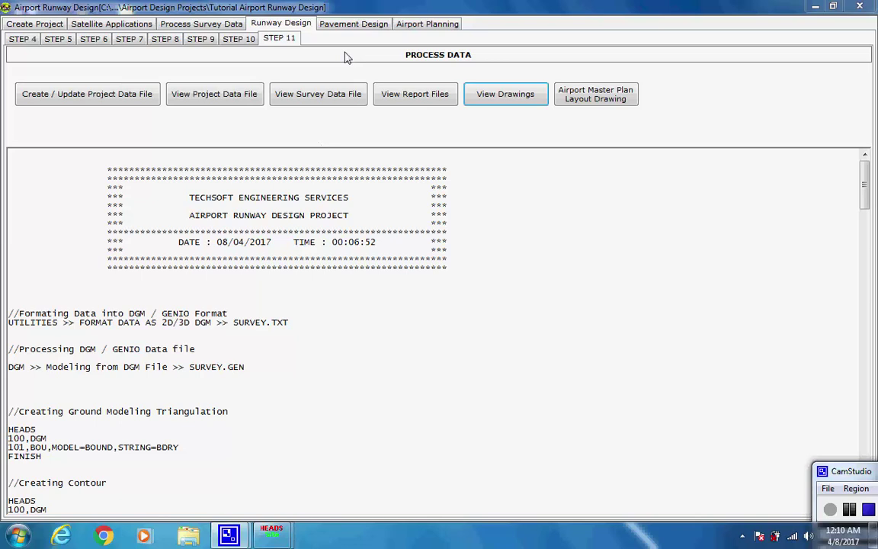
Open the pavement design for the layered system and review the layer thicknesses, elastic moduli and Poisson's ratios.
left_click(342, 25)
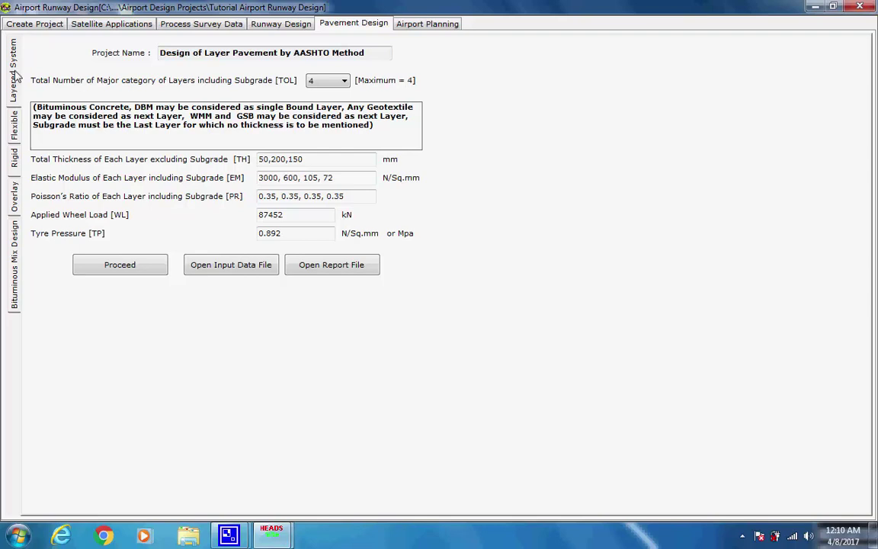
left_click(114, 267)
left_click_drag(259, 160, 329, 162)
left_click(310, 163)
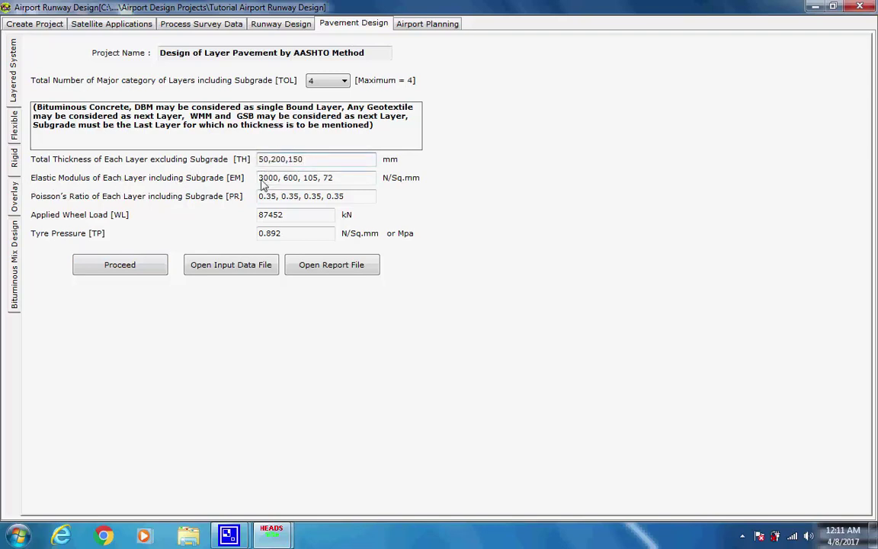
left_click_drag(261, 181, 342, 181)
left_click(342, 183)
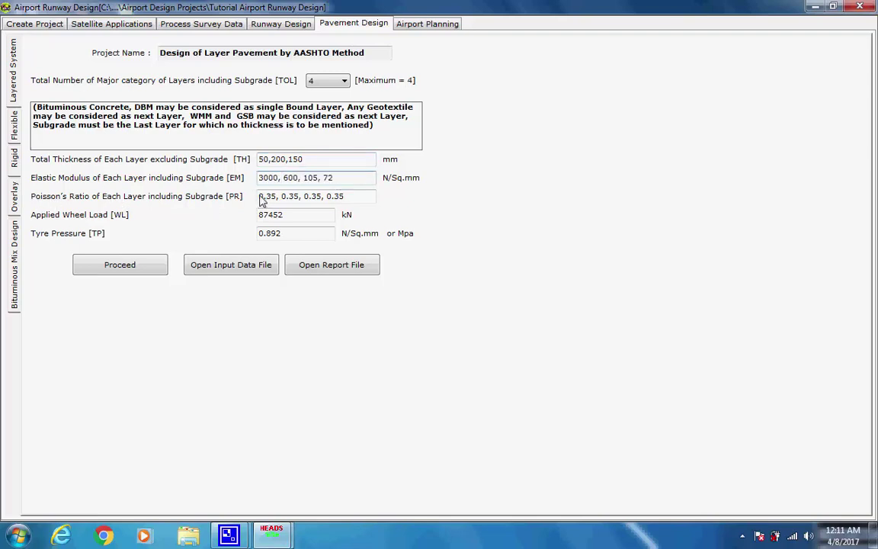
left_click_drag(261, 199, 349, 200)
left_click(349, 200)
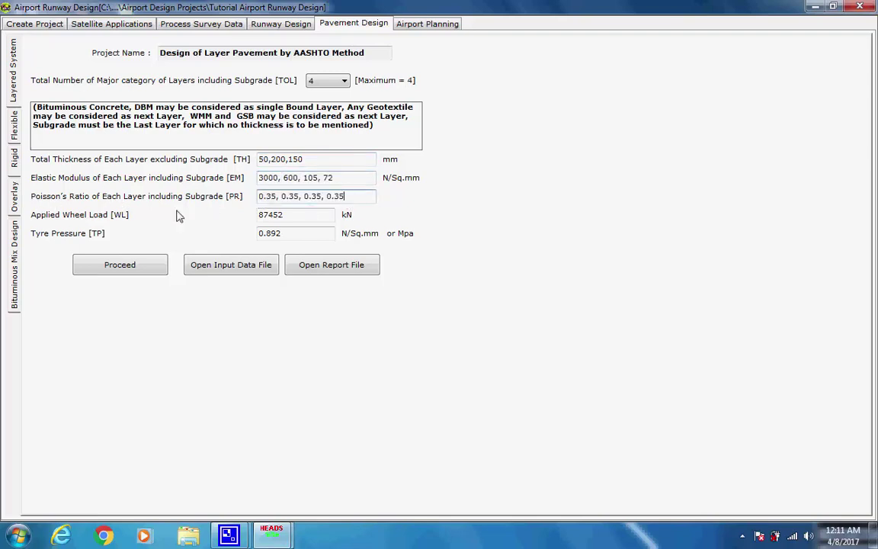
Review the applied wheel load and the tyre pressure of the layered pavement design.
left_click(284, 218)
left_click_drag(259, 215, 289, 216)
left_click(314, 215)
left_click_drag(289, 238, 235, 239)
left_click(284, 236)
Run the analysis for the layered pavement system, process the layers and finish to open the report.
left_click(115, 269)
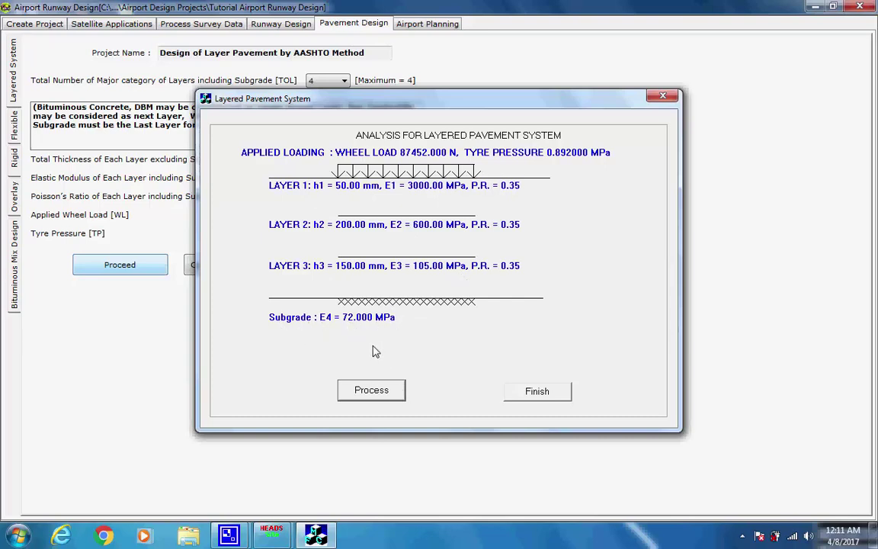
left_click(367, 395)
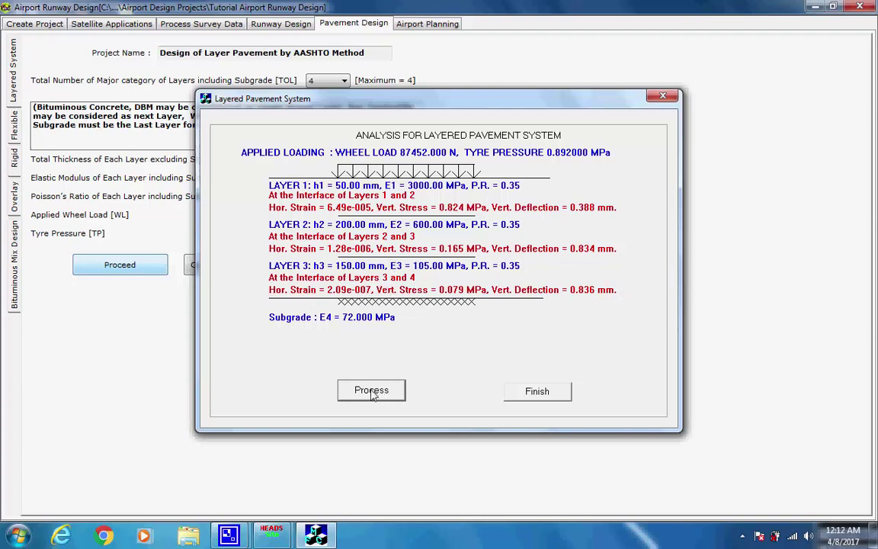
left_click(533, 391)
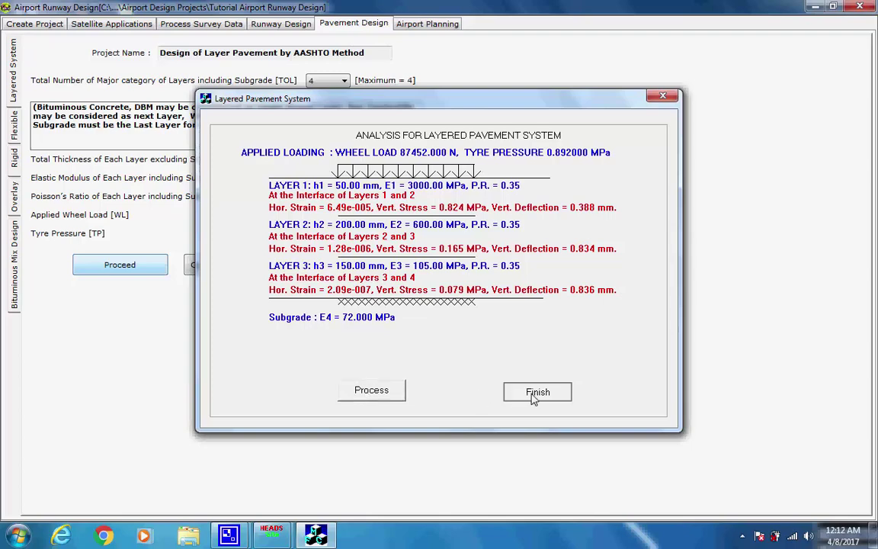
left_click(550, 303)
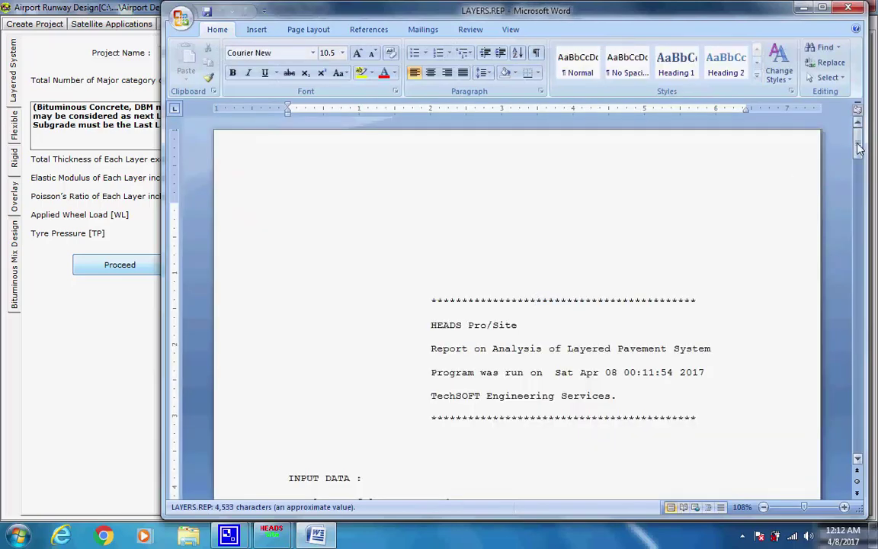
Examine the report section for the interface of layers I & II and its horizontal strain calculation.
left_click_drag(858, 145, 860, 215)
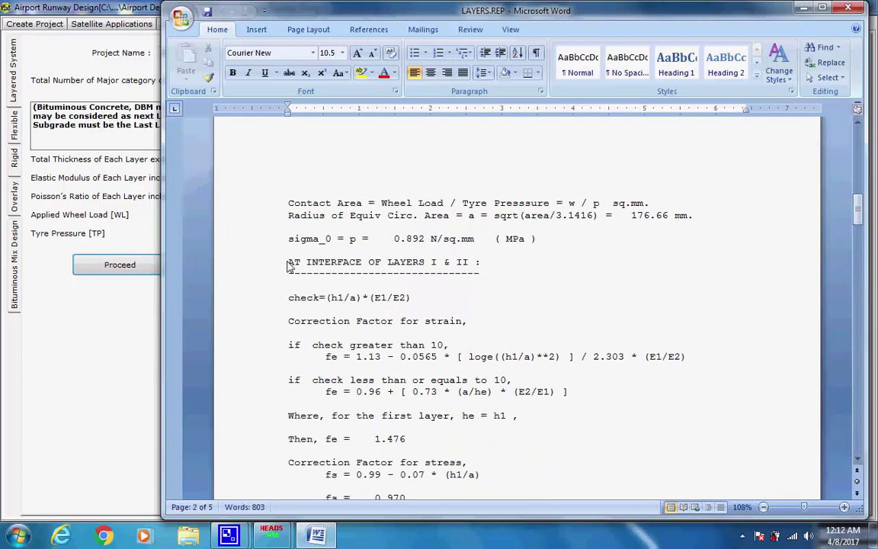
left_click_drag(288, 261, 482, 269)
left_click(500, 268)
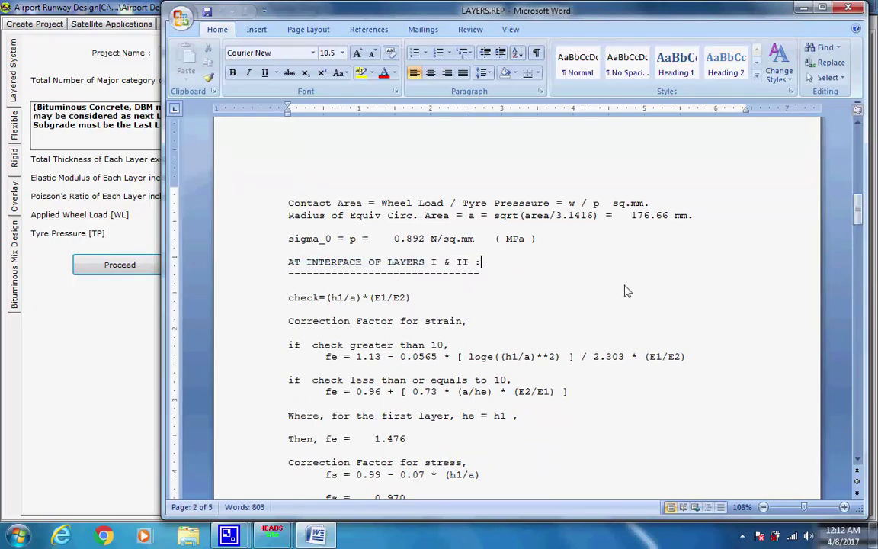
left_click_drag(854, 216, 861, 258)
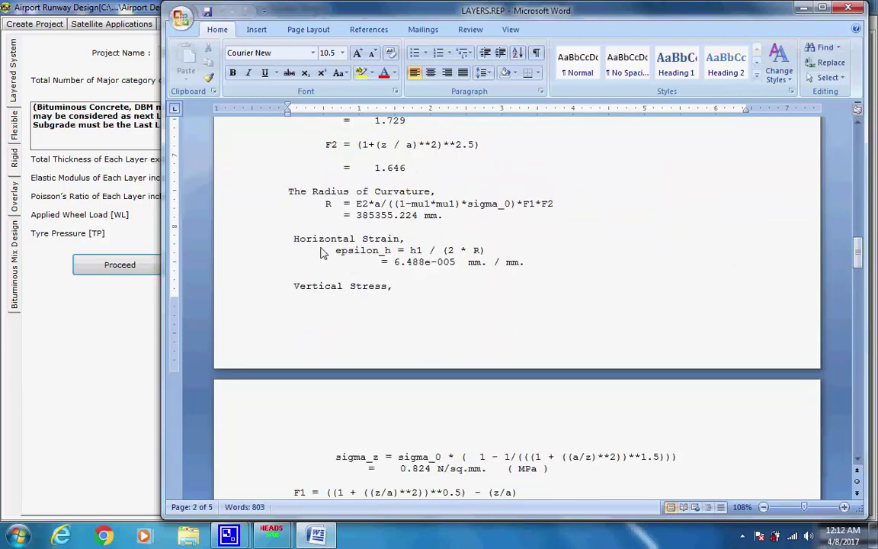
left_click_drag(290, 238, 535, 268)
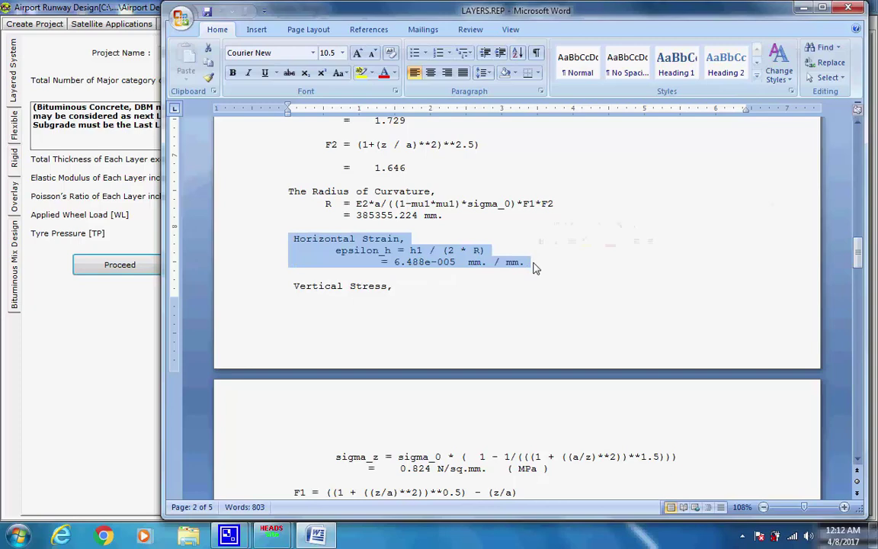
left_click(540, 252)
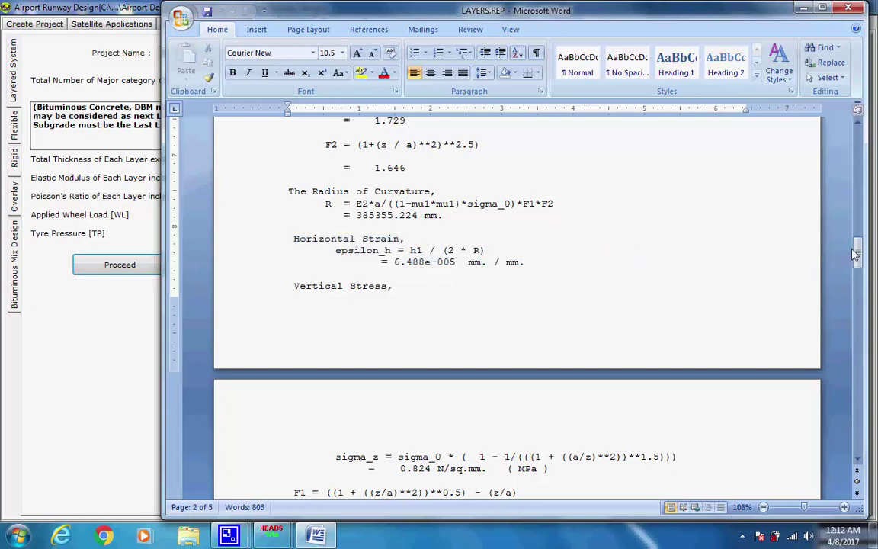
Examine the vertical stress and vertical deflection calculations for the interface of layers I & II.
left_click_drag(855, 254, 854, 281)
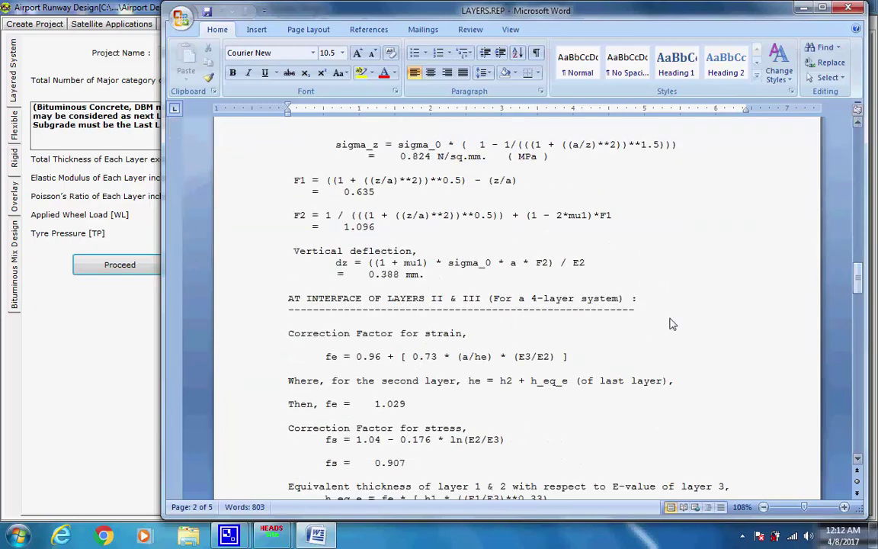
scroll(323, 278, "up", 5)
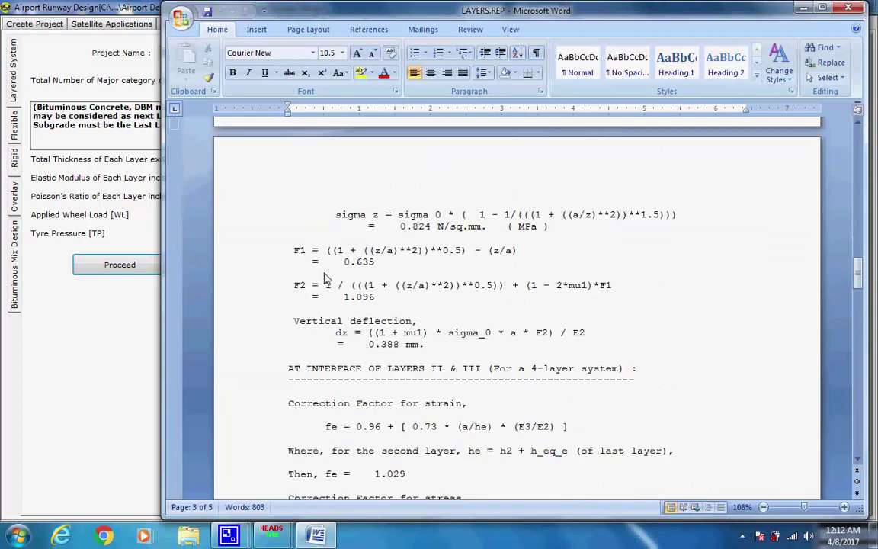
left_click_drag(292, 152, 397, 160)
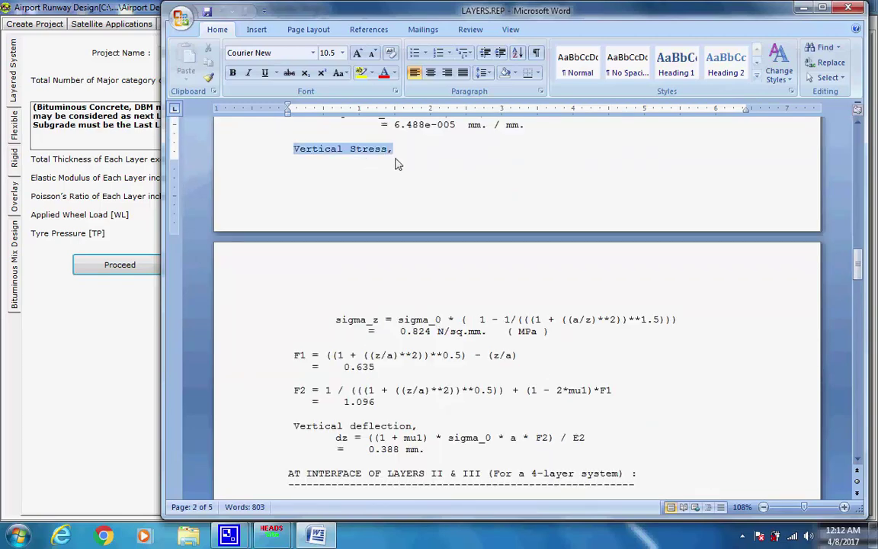
left_click_drag(289, 320, 557, 336, "ctrl")
left_click(290, 345)
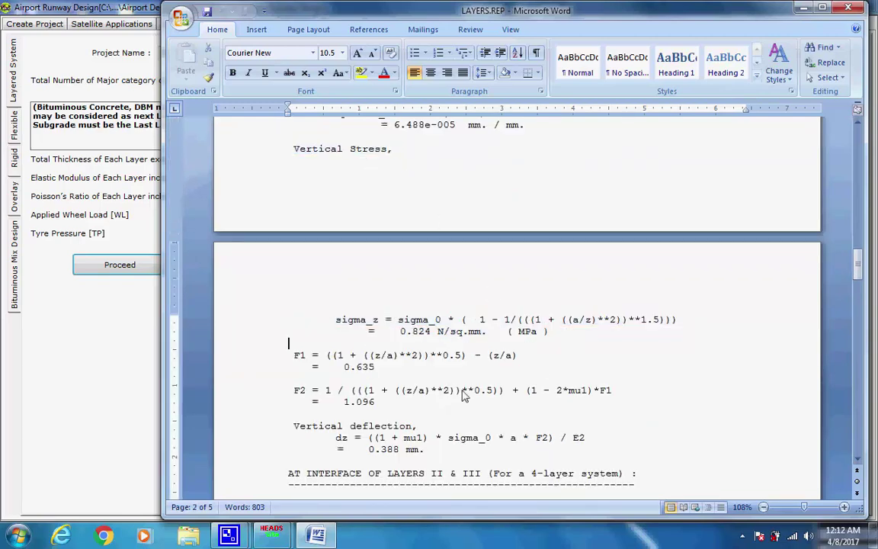
left_click_drag(294, 424, 451, 457)
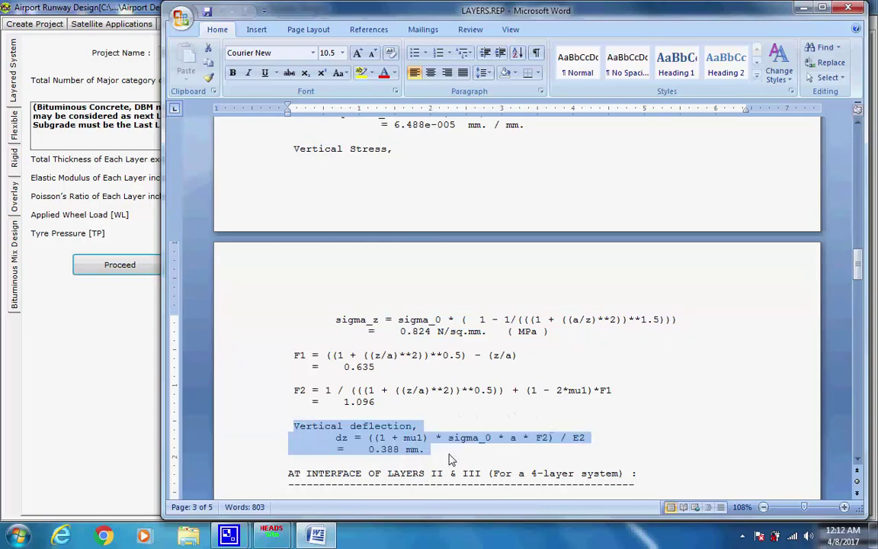
left_click(451, 457)
Examine the report section for the interface of layers II & III and its horizontal strain calculation.
scroll(442, 446, "down", 5)
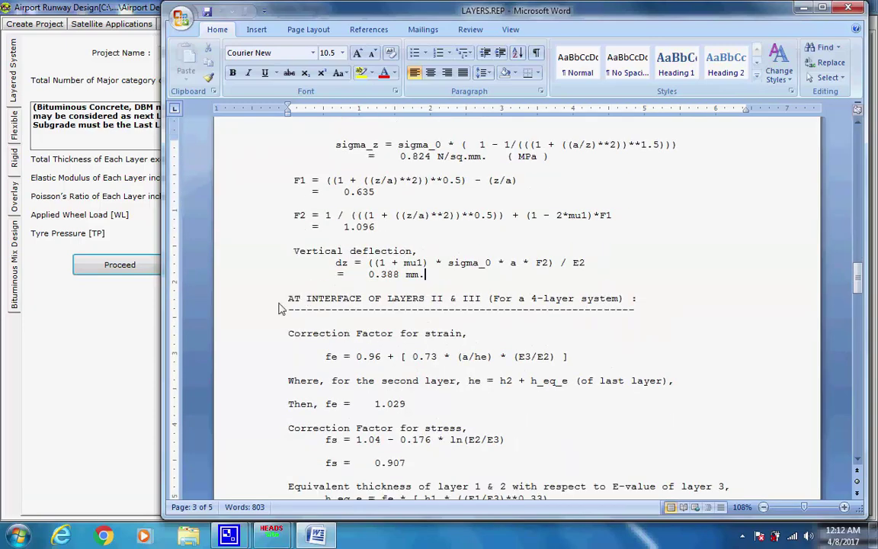
left_click_drag(287, 298, 665, 301)
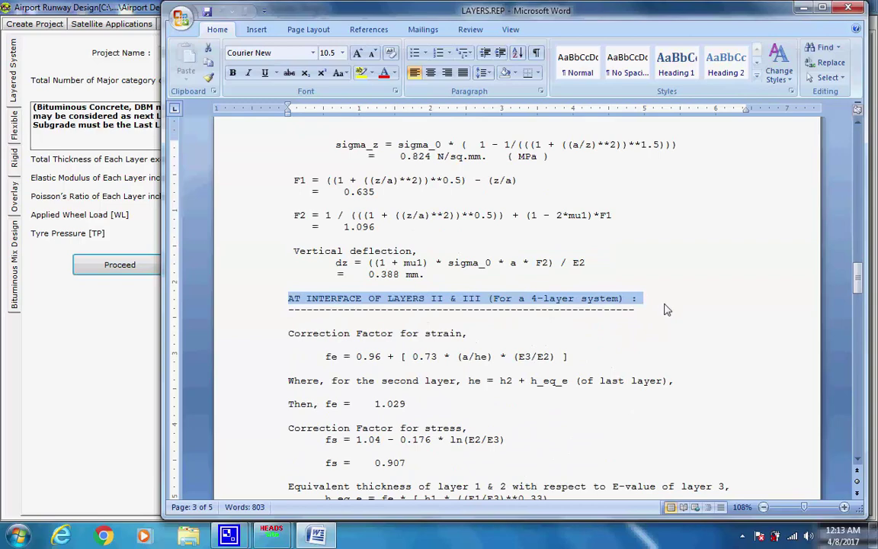
left_click(662, 316)
scroll(656, 319, "down", 6)
scroll(644, 316, "down", 3)
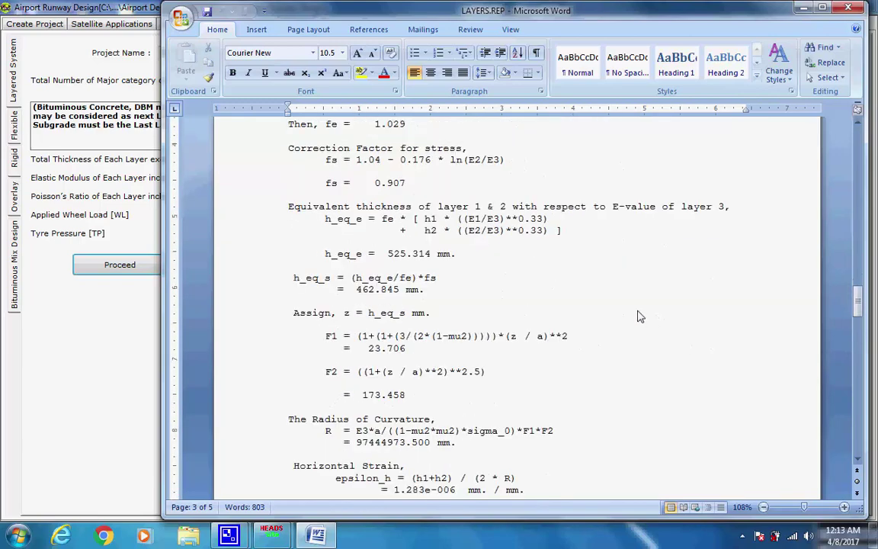
scroll(625, 309, "down", 4)
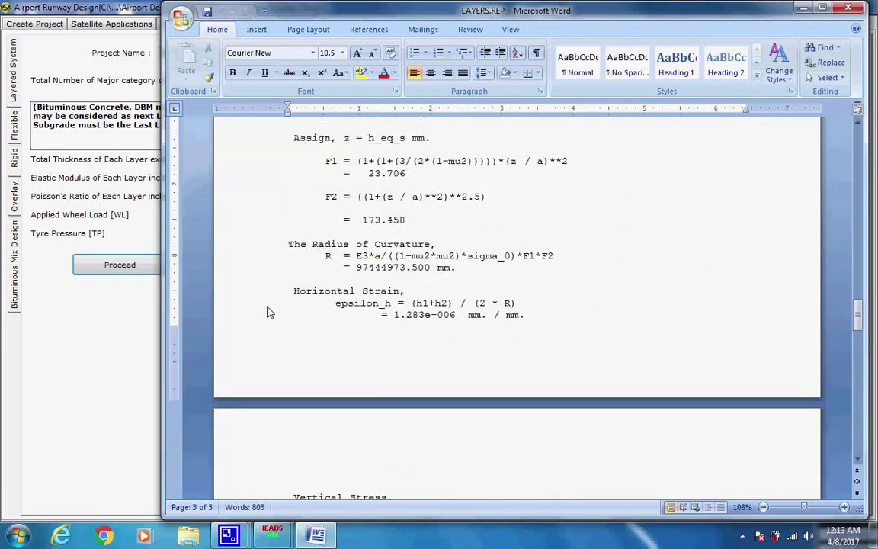
left_click_drag(291, 292, 544, 319)
left_click(549, 319)
Examine the vertical stress and vertical deflection calculations for the interface of layers II & III.
scroll(547, 320, "down", 8)
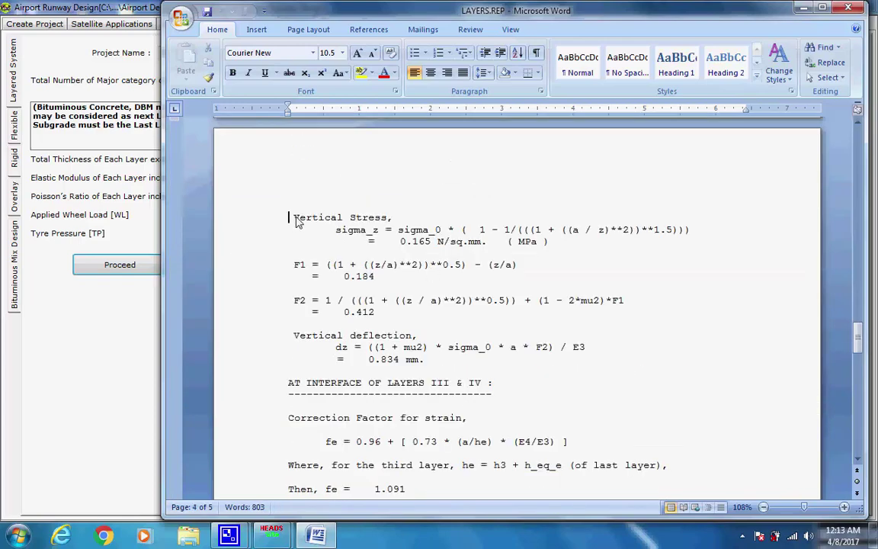
left_click_drag(288, 216, 552, 249)
left_click(553, 251)
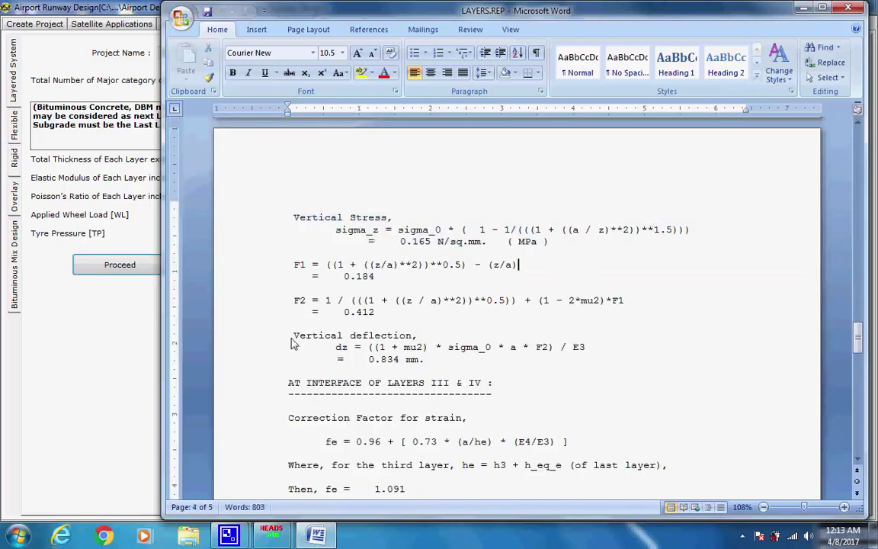
left_click_drag(291, 333, 433, 365)
Examine the report section for the interface of layers III & IV and its horizontal strain calculation.
left_click(288, 383)
left_click_drag(288, 383, 495, 386)
left_click(527, 394)
scroll(526, 393, "down", 10)
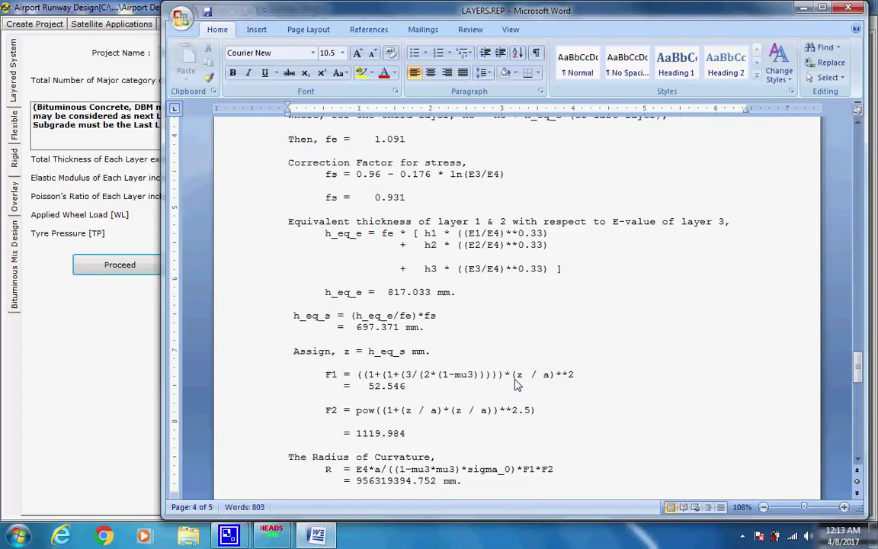
scroll(515, 385, "down", 5)
scroll(512, 381, "down", 9)
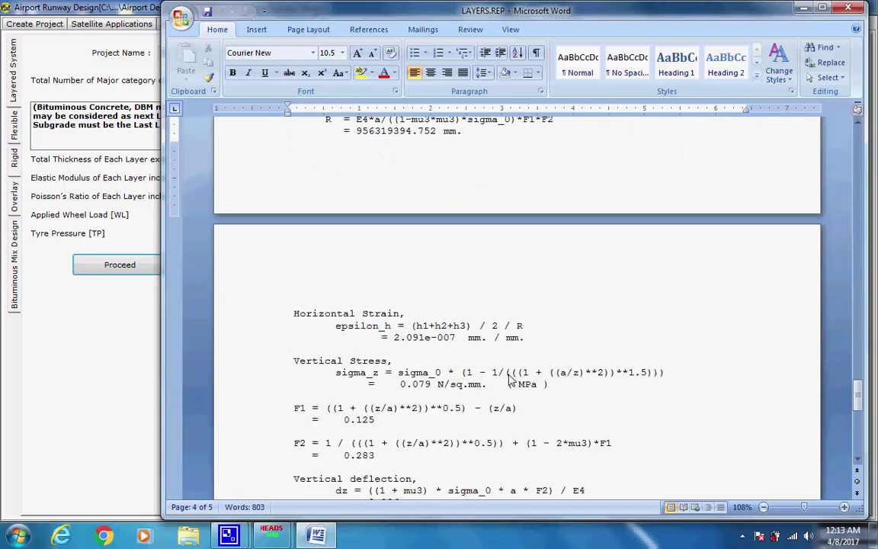
left_click_drag(291, 179, 526, 197)
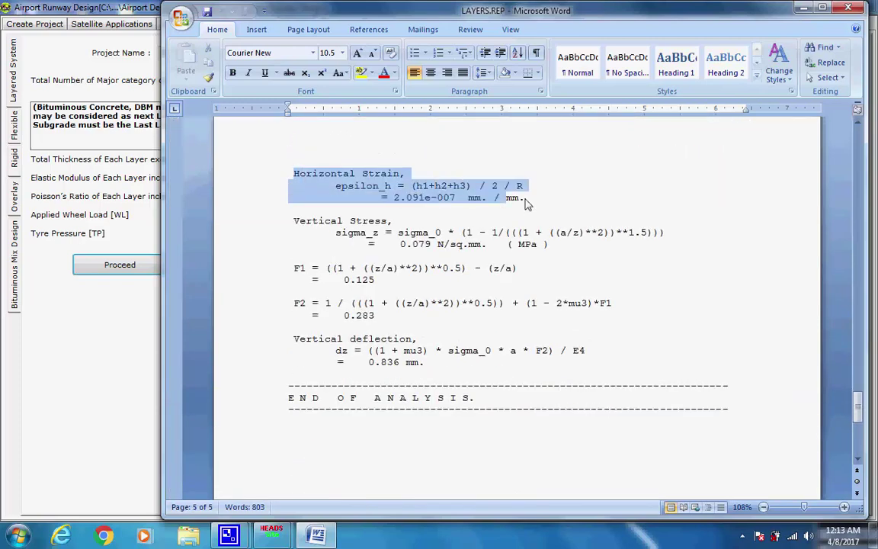
key("Right")
Examine the vertical stress and vertical deflection for the interface of layers III & IV, up to the end of the analysis.
left_click_drag(294, 225, 564, 248)
key("Right")
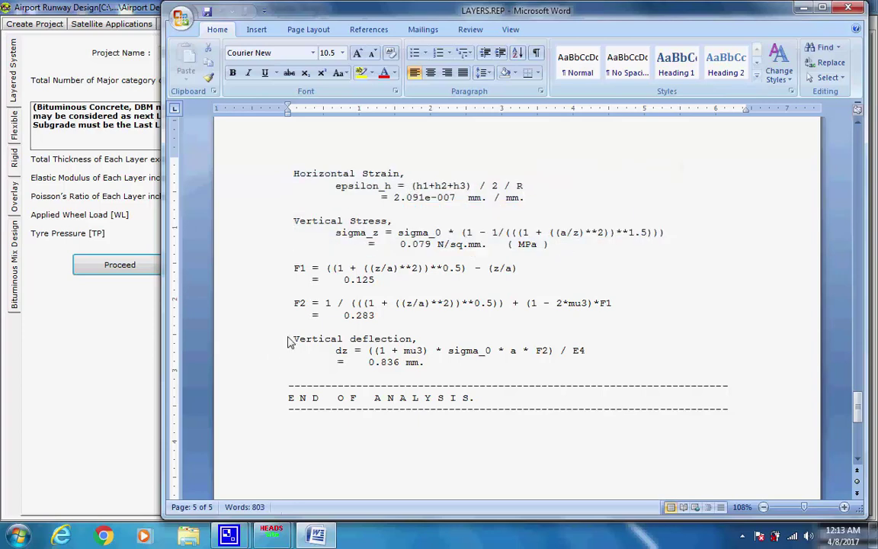
left_click_drag(290, 339, 433, 371)
key("Right")
left_click_drag(288, 397, 493, 404)
key("Right")
Close the layered pavement report and check the choices for the total number of layers.
left_click(847, 8)
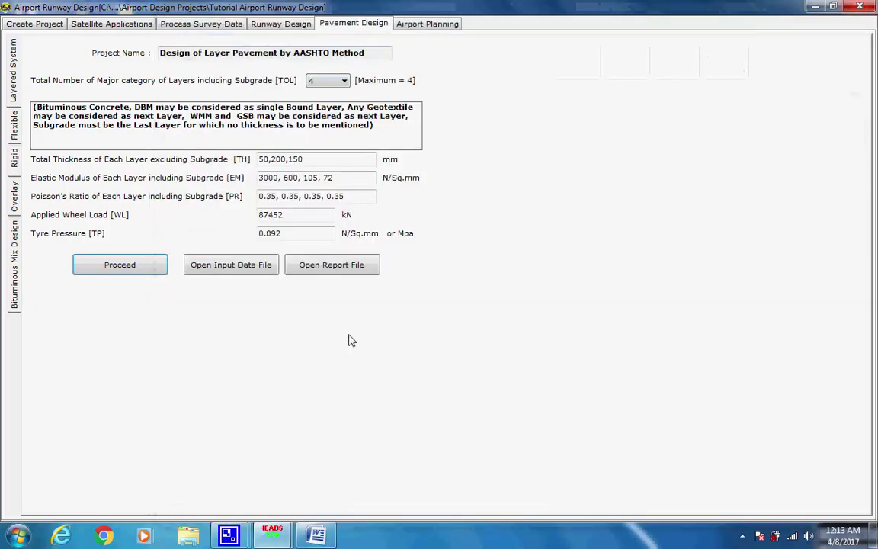
left_click(345, 82)
left_click(345, 83)
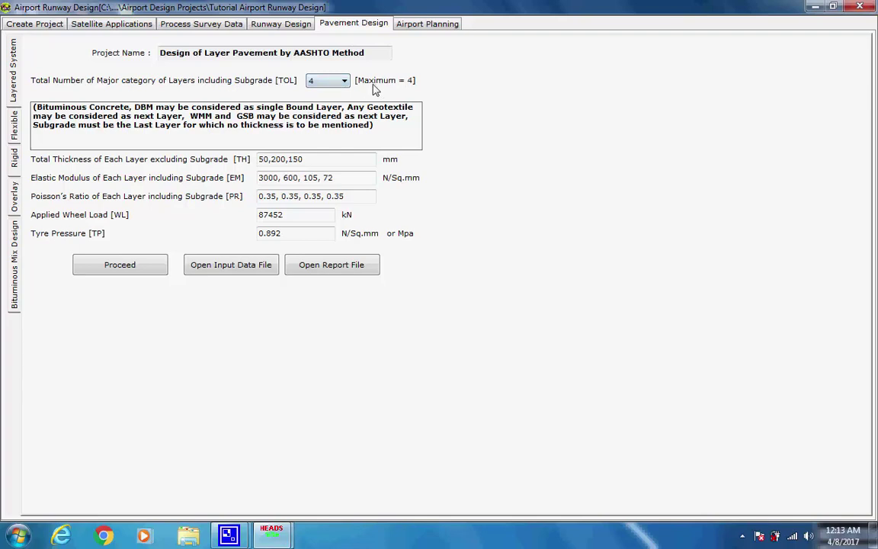
Open the flexible pavement design by the AASHTO standard and review its analysis period and construction stages.
left_click(14, 128)
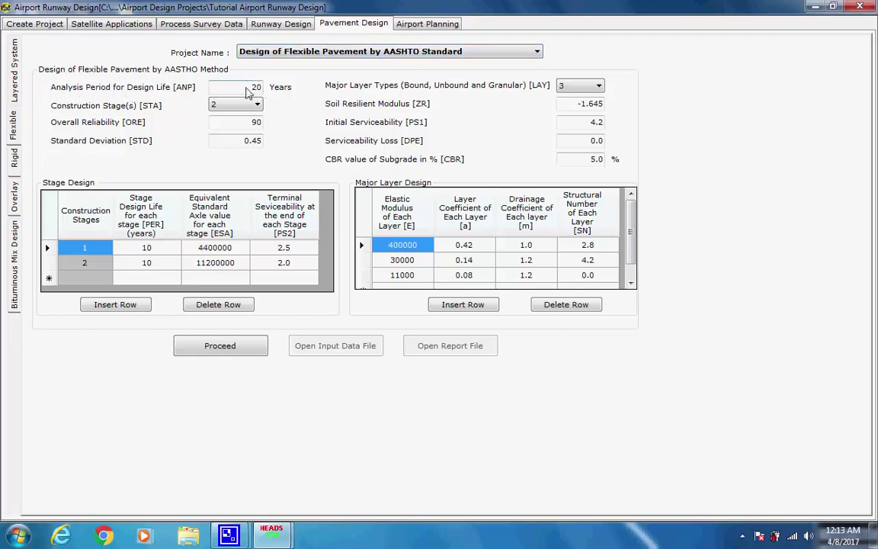
left_click_drag(245, 86, 269, 91)
left_click(259, 107)
left_click(228, 116)
Start the flexible pavement design, try a structural number SNo of 4.65 for the initial structure and continue to the overlay.
left_click(220, 346)
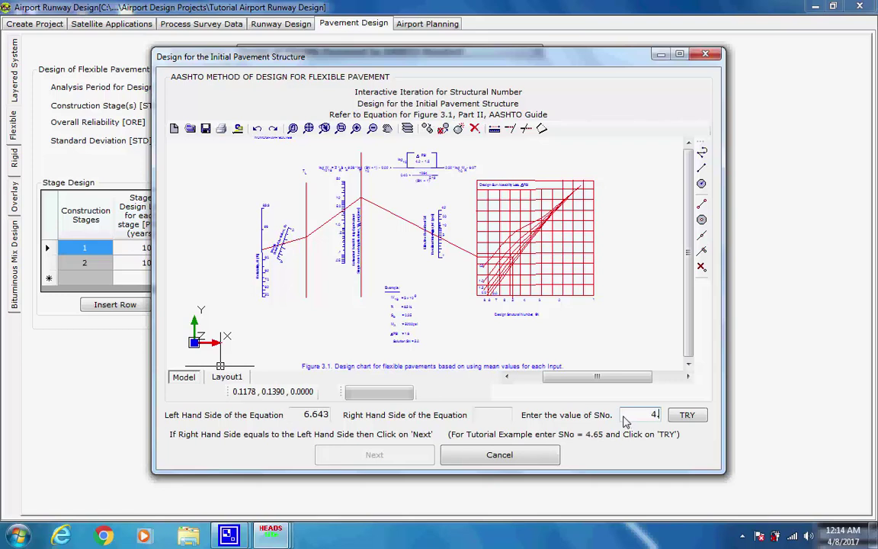
type("5")
left_click(686, 416)
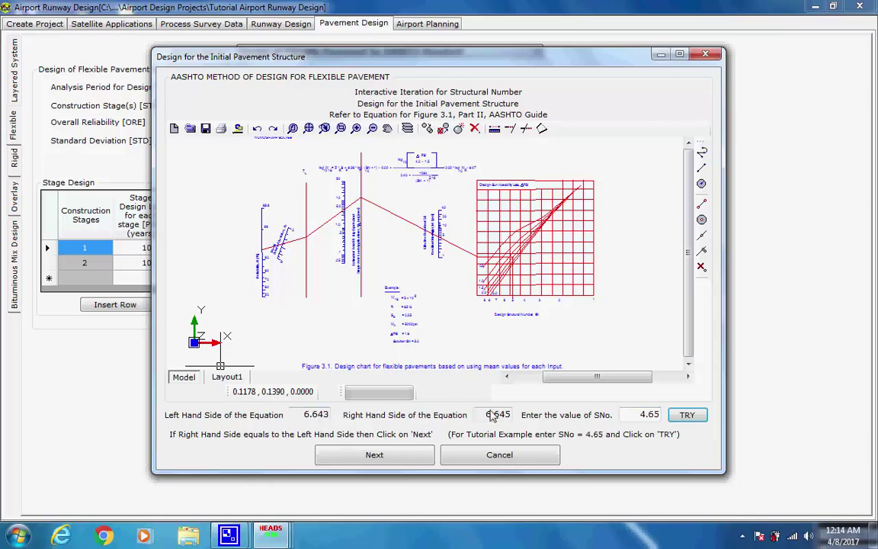
left_click(388, 455)
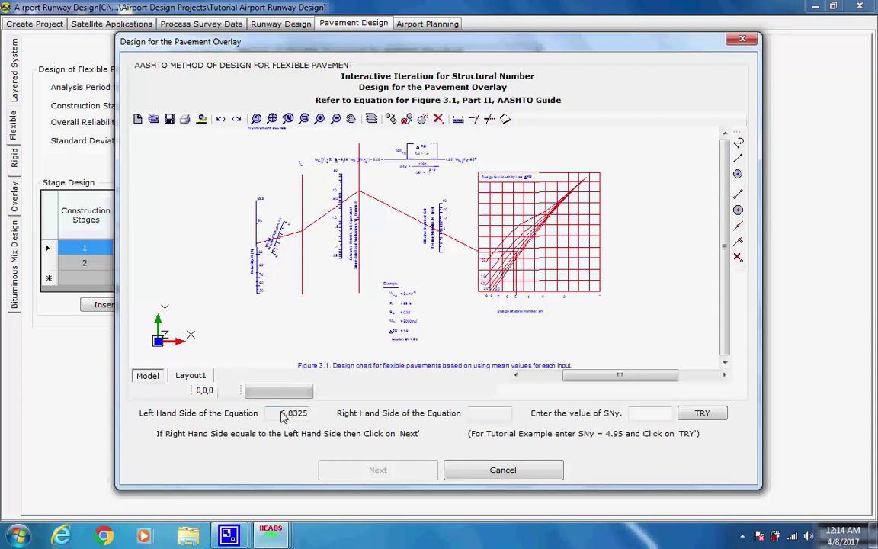
Compare the pavement overlay equation's two sides by trying a structural number SNy of 4.95.
left_click_drag(282, 416, 311, 416)
left_click(476, 415)
type("5")
left_click(702, 413)
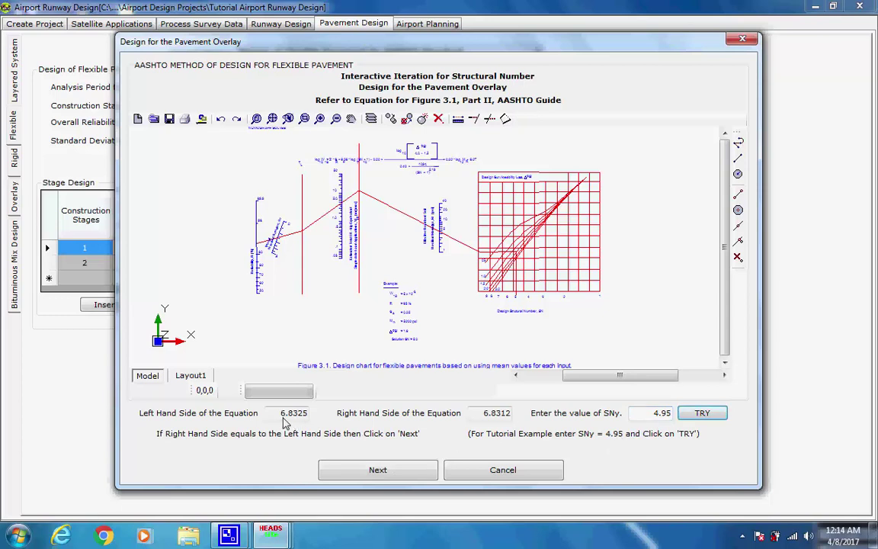
Continue to the stage overlay design, examine the flexible pavement curves in Figure 5.15 and enter 38 for Rlx.
left_click(397, 471)
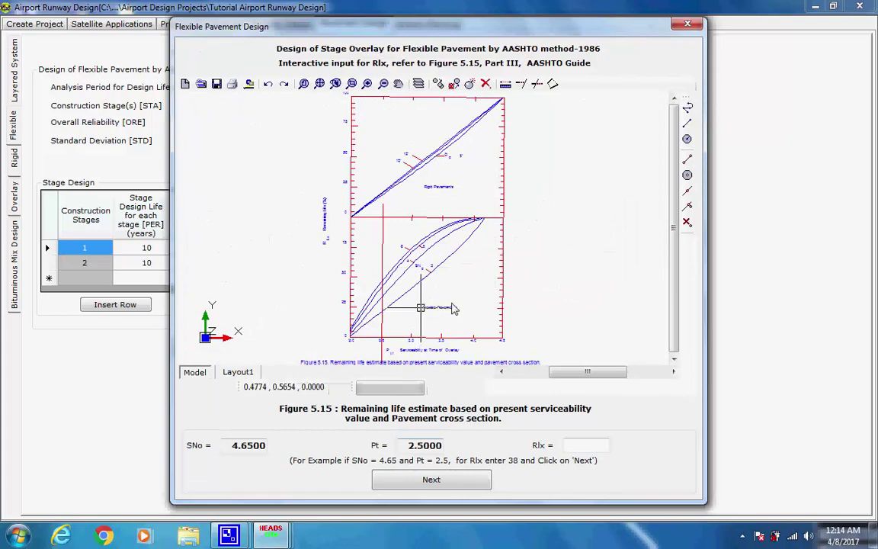
scroll(452, 298, "up", 3)
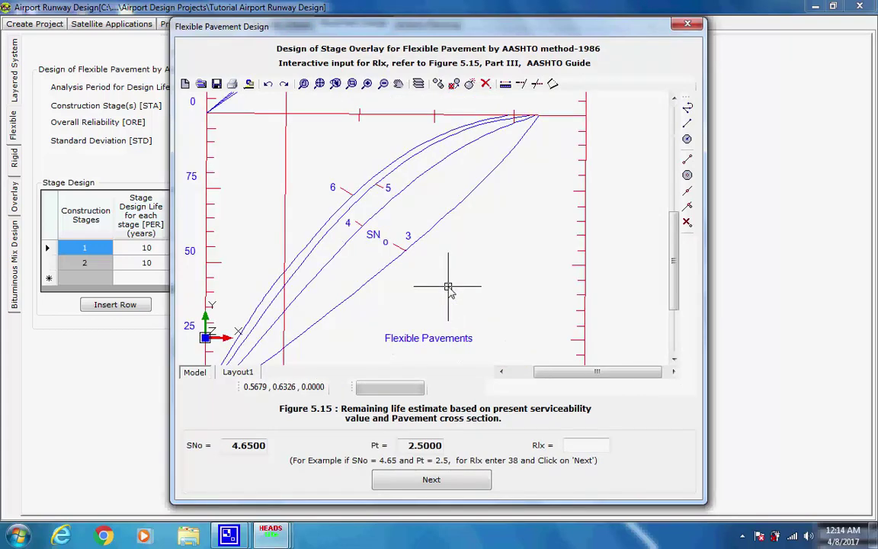
scroll(446, 285, "down", 1)
scroll(446, 285, "down", 3)
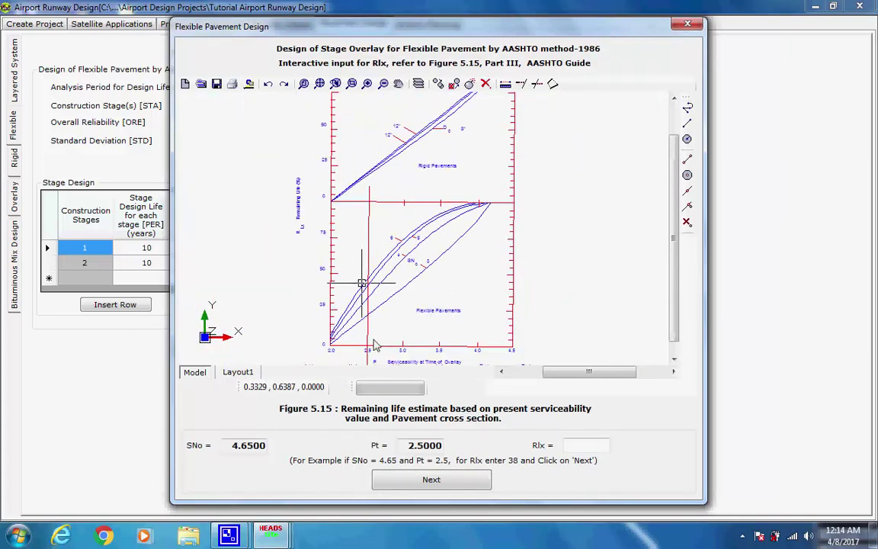
scroll(373, 335, "up", 4)
middle_click_drag(401, 359, 366, 292)
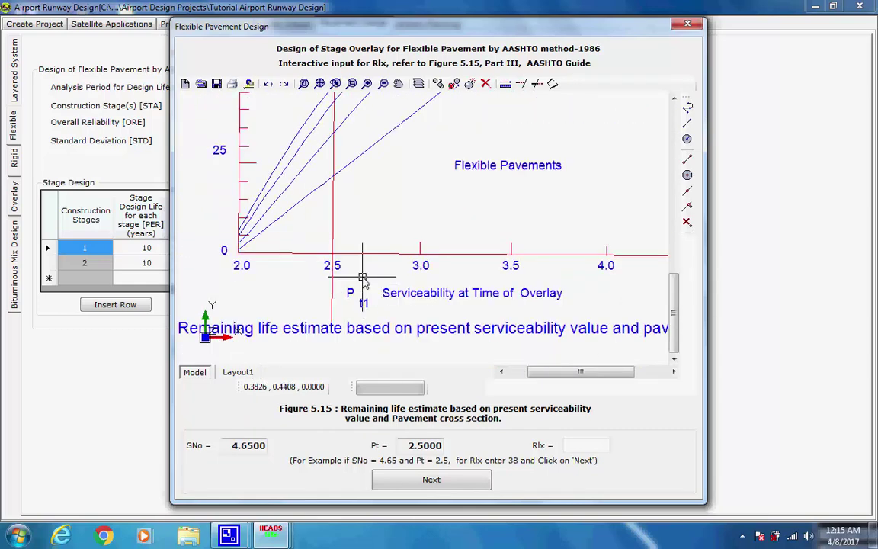
scroll(365, 259, "down", 5)
middle_click_drag(387, 252, 410, 360)
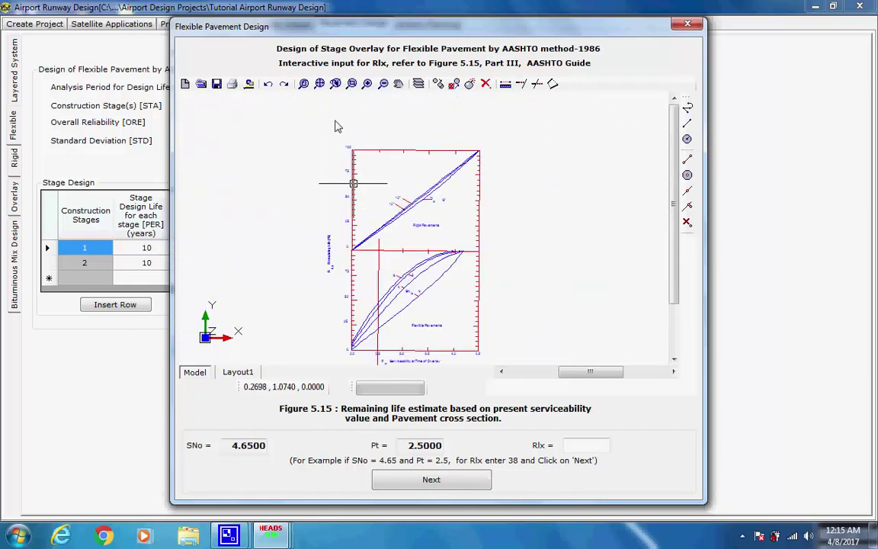
left_click(322, 86)
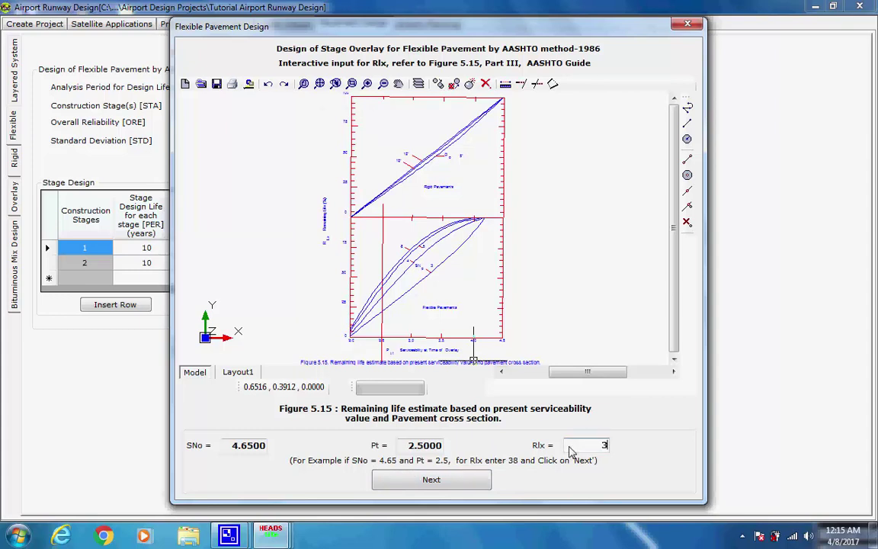
type("8")
left_click(446, 481)
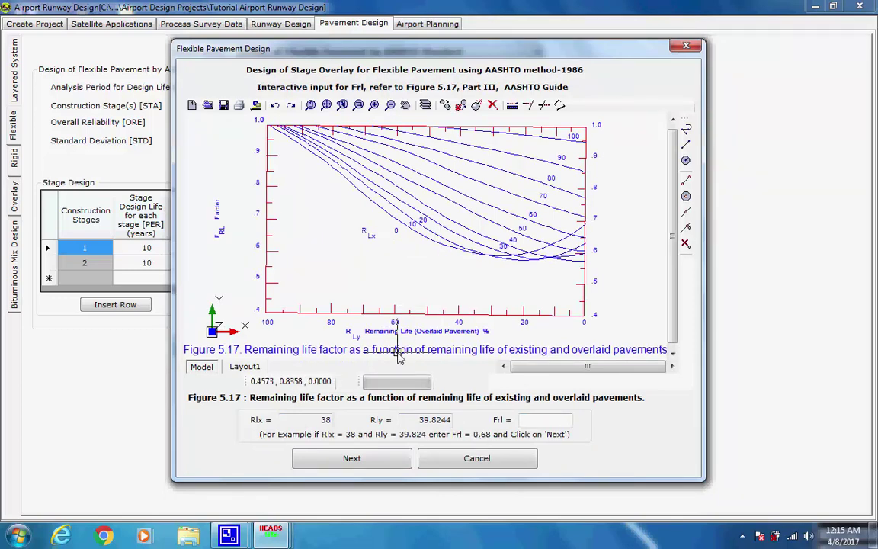
Examine the remaining life factor curves in Figure 5.17 and enter 0.68 for Frl, continuing to the pavement condition factor.
scroll(397, 345, "up", 3)
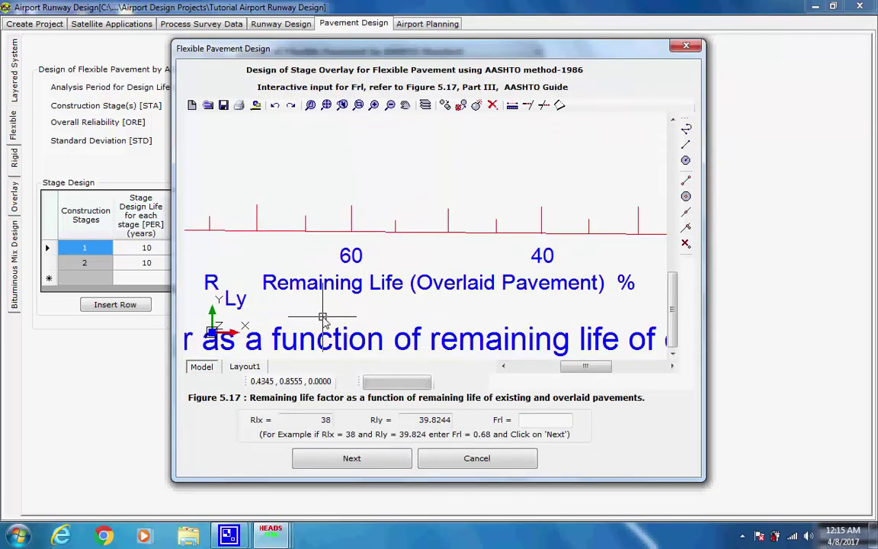
scroll(324, 308, "down", 2)
scroll(324, 320, "down", 4)
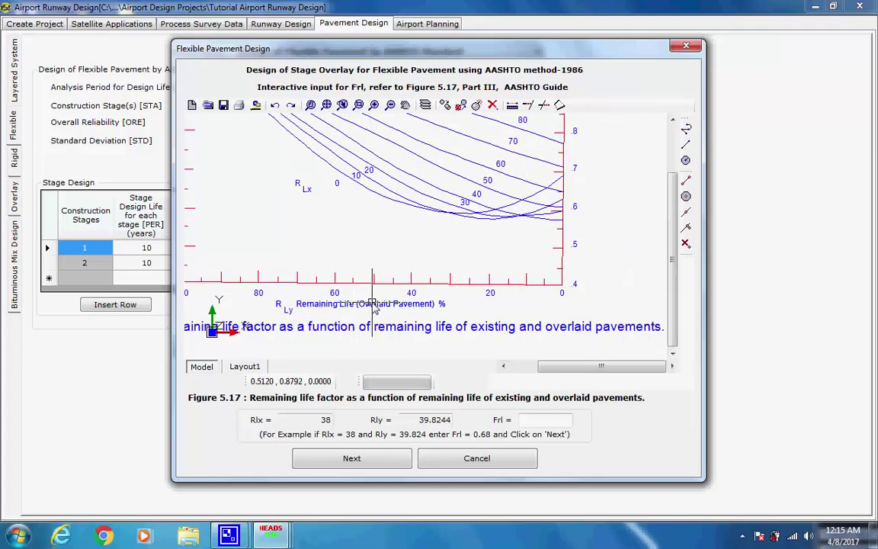
left_click(327, 105)
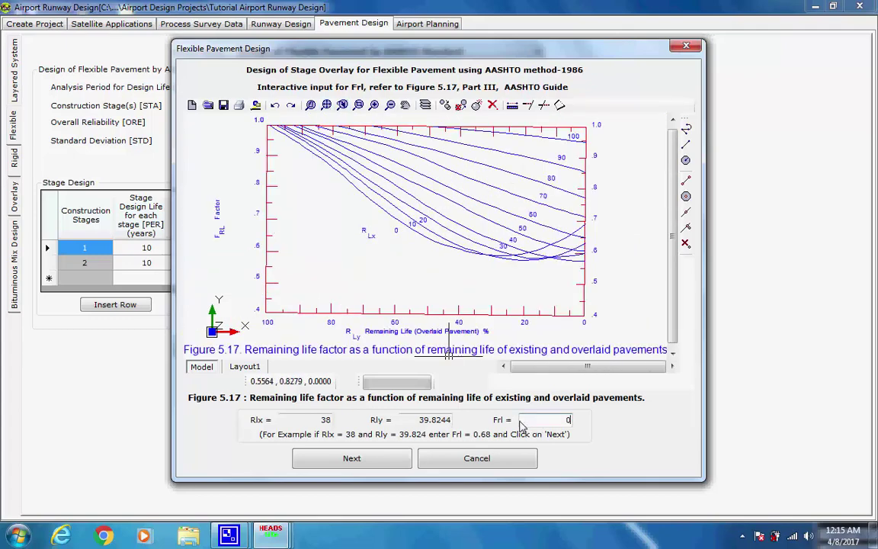
left_click(517, 424)
type("0.68")
left_click(374, 464)
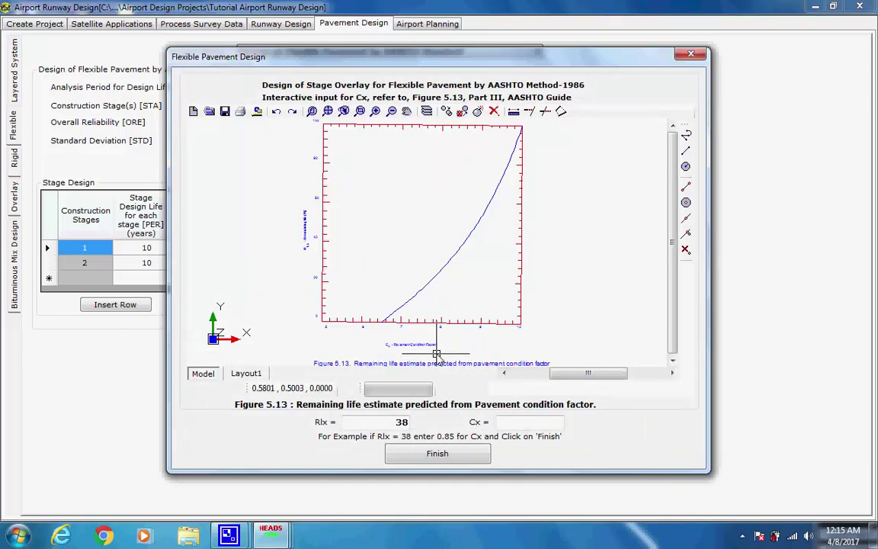
Examine the curve in Figure 5.13, enter 0.85 for Cx and finish the flexible pavement design, accepting the report notice.
scroll(436, 353, "up", 3)
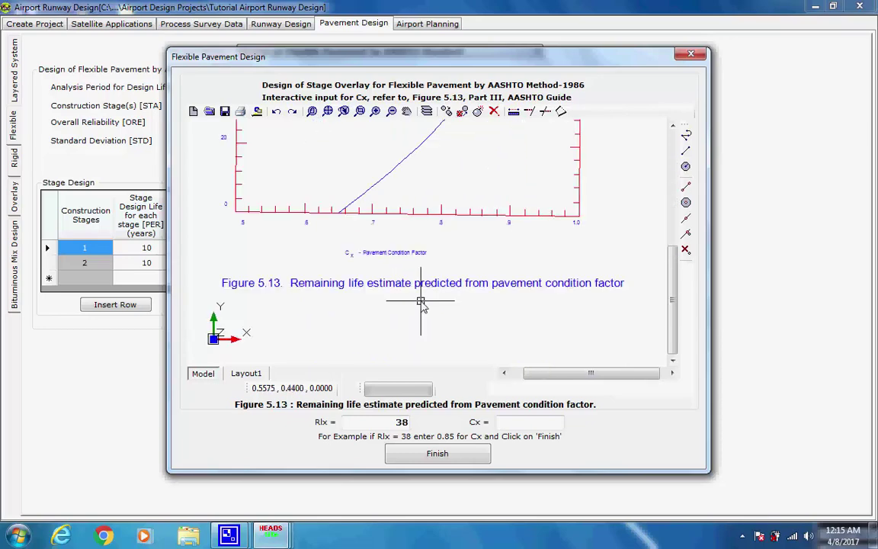
scroll(421, 299, "up", 2)
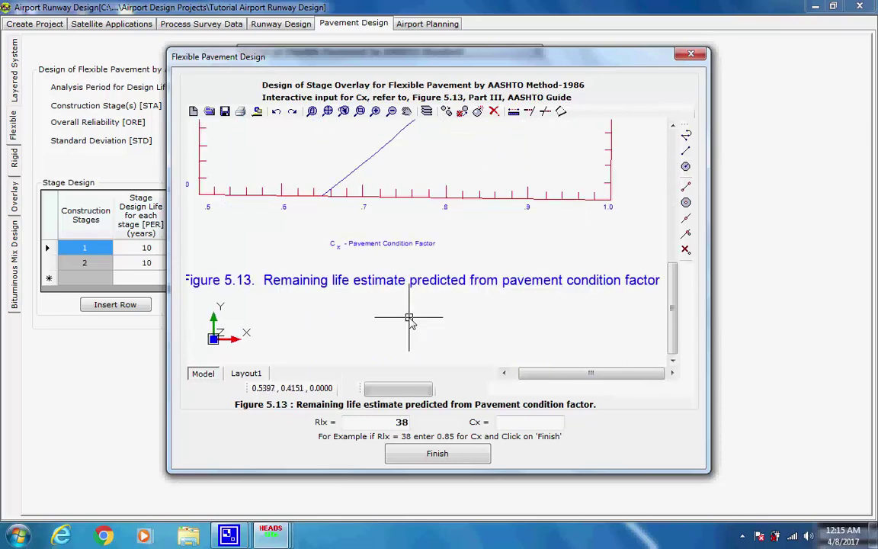
scroll(385, 248, "down", 5)
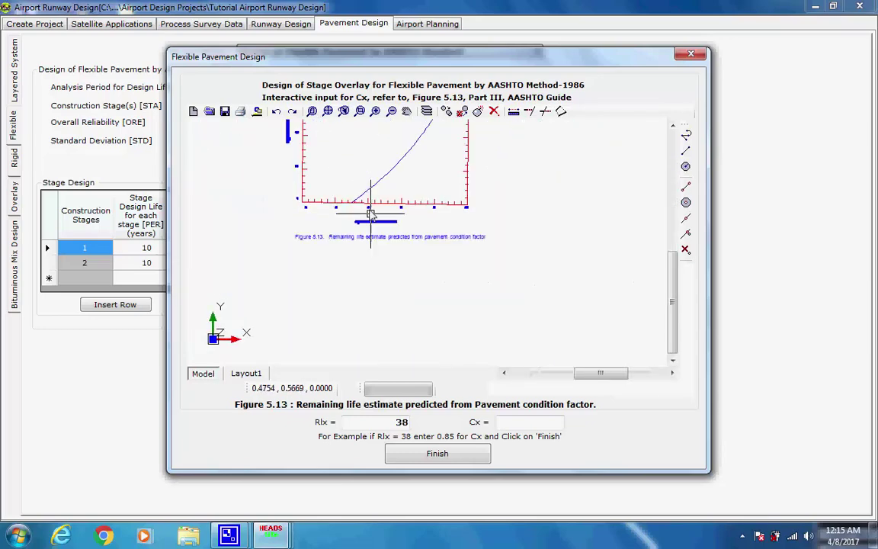
scroll(337, 305, "up", 5)
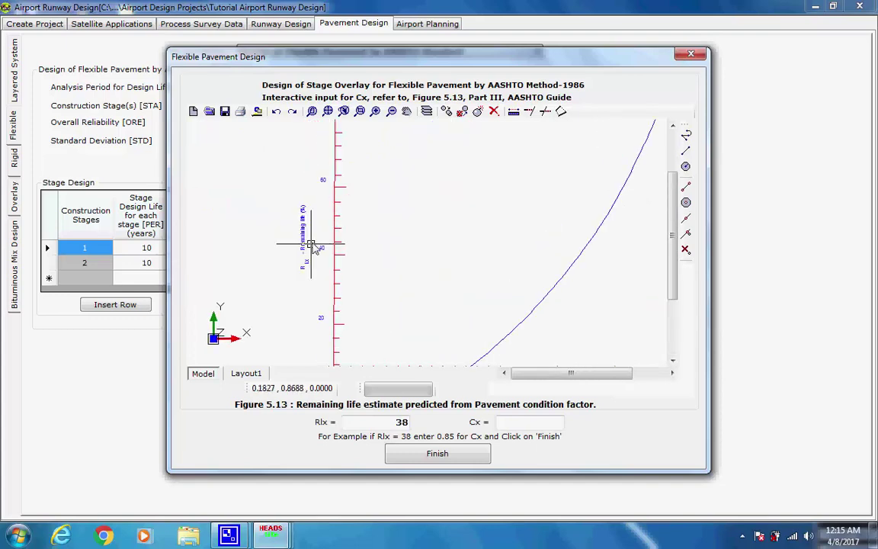
left_click(328, 110)
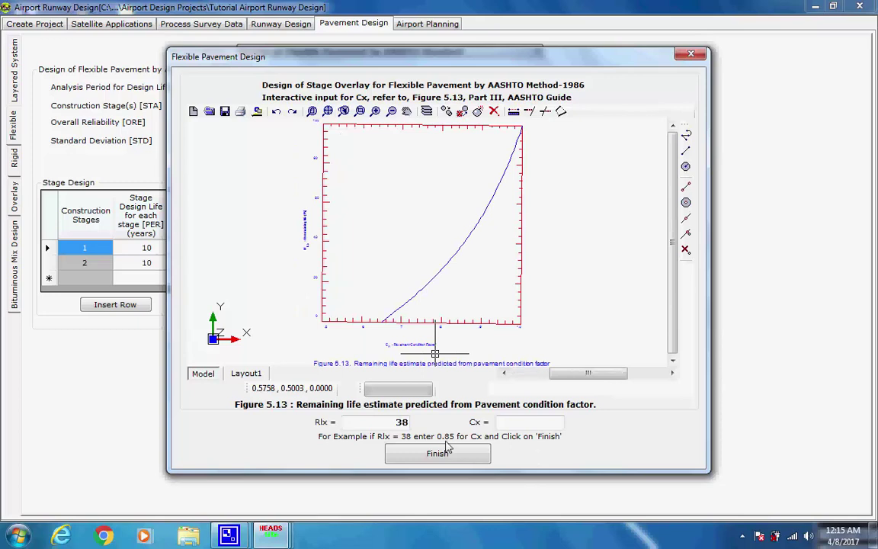
left_click(507, 427)
type("0.85")
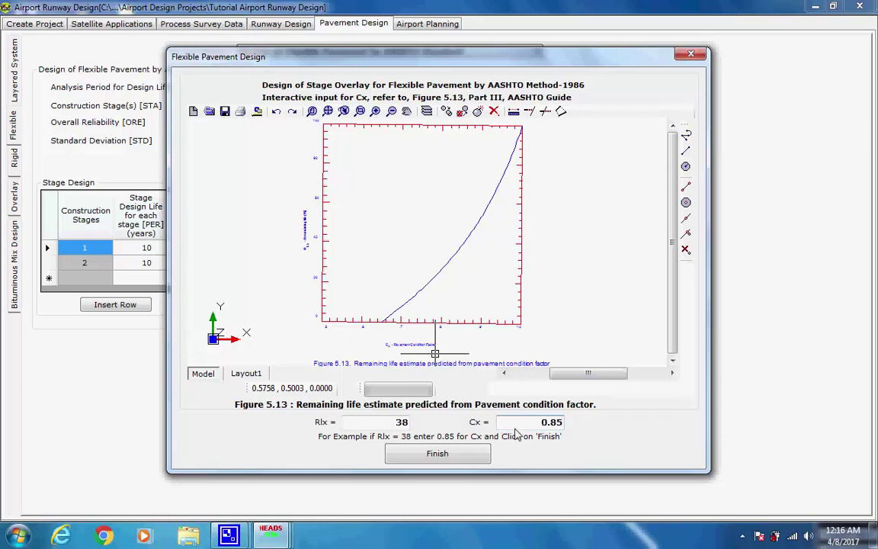
left_click(438, 456)
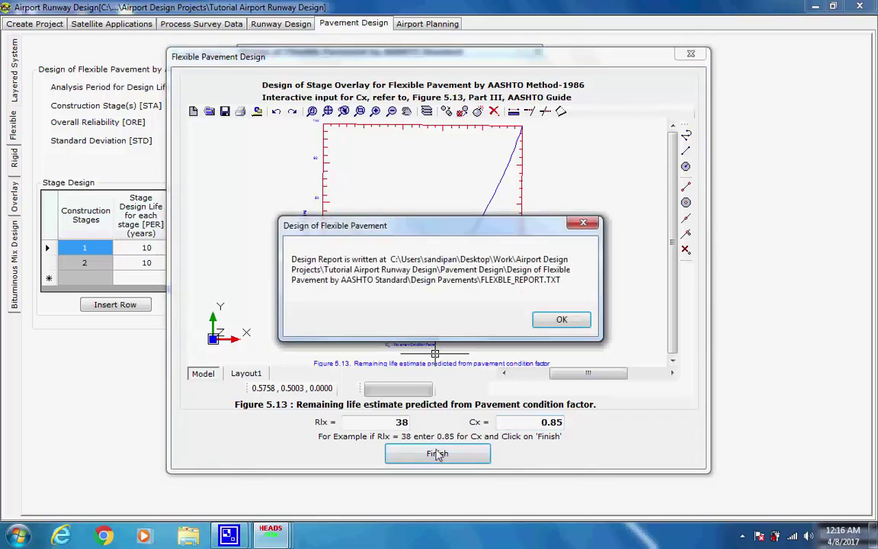
left_click(560, 320)
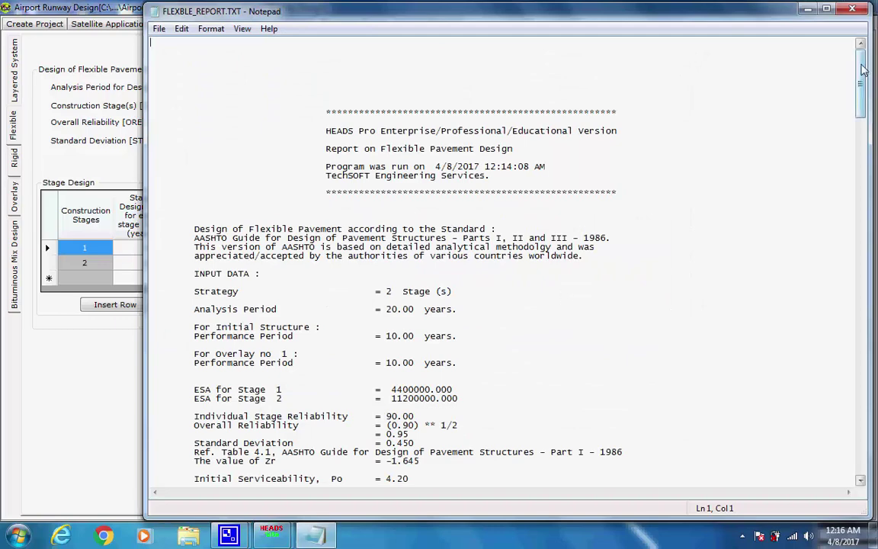
Read the flexible pavement report's input data and its Stage 1 initial structure analysis, including the layer thicknesses.
left_click_drag(863, 69, 863, 114)
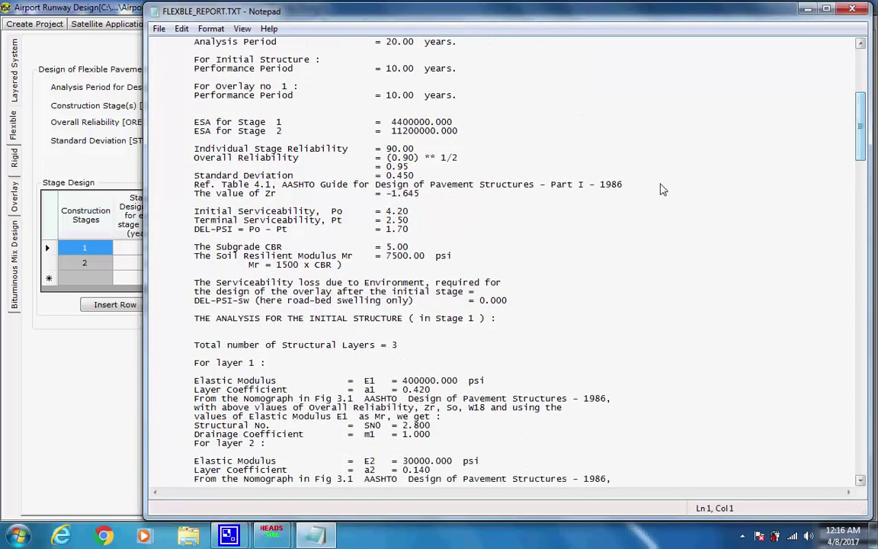
left_click_drag(194, 317, 504, 325)
left_click(504, 324)
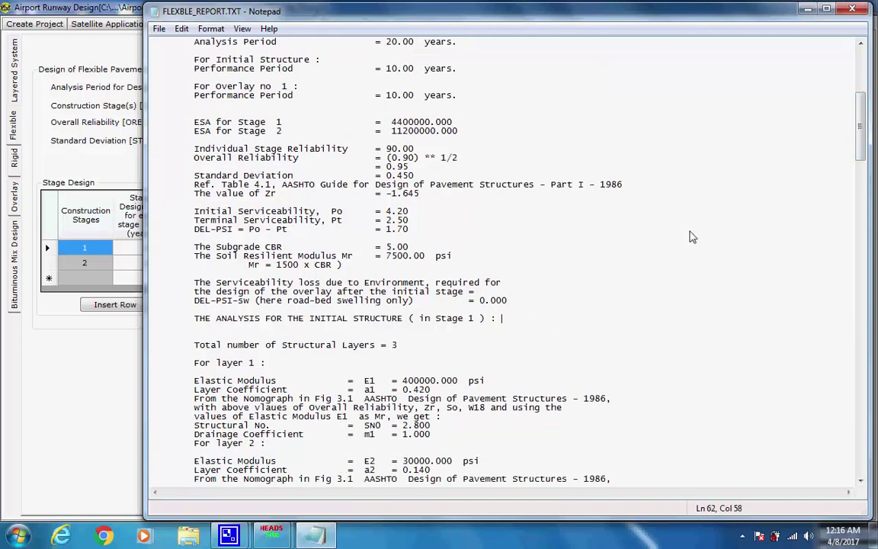
left_click_drag(195, 345, 396, 346)
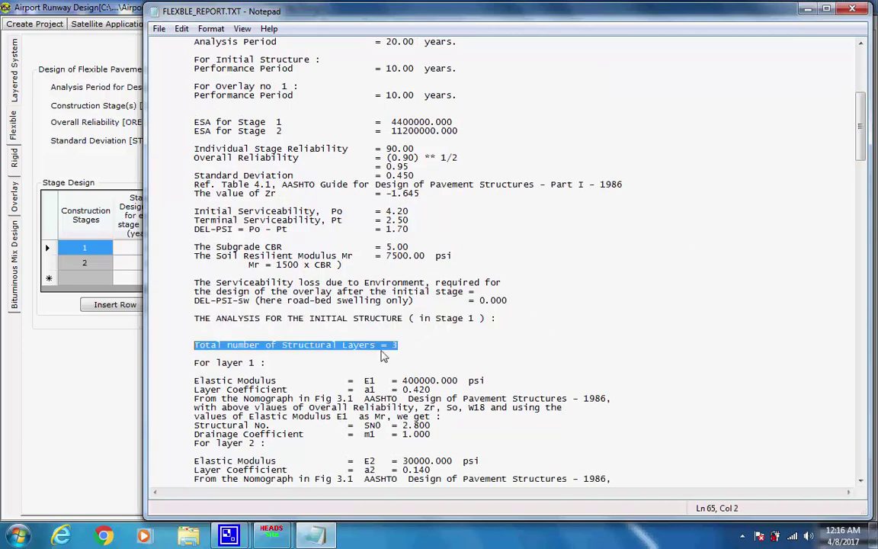
left_click(480, 354)
scroll(482, 355, "down", 11)
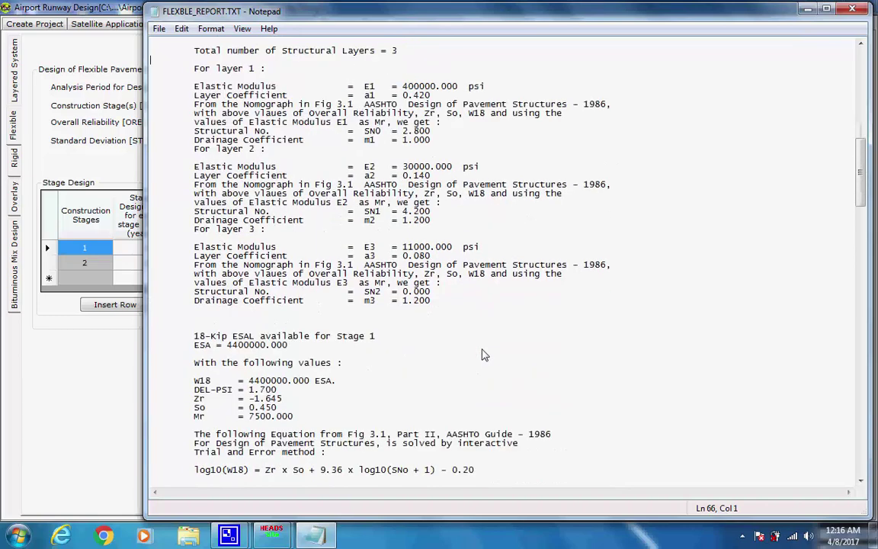
scroll(481, 353, "down", 16)
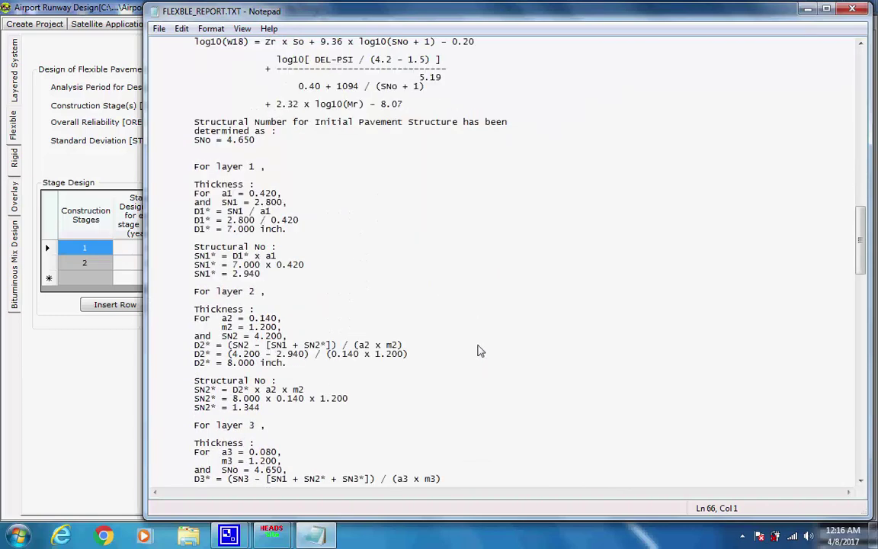
scroll(480, 351, "down", 5)
scroll(479, 347, "down", 8)
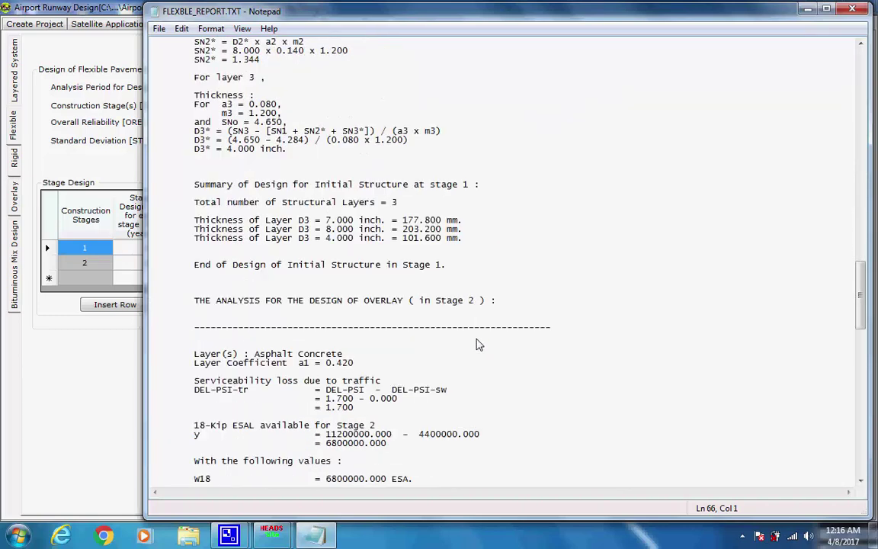
Review the report's Stage 2 overlay analysis through to the end of the design and close the report.
left_click(497, 301)
left_click(195, 302, "shift")
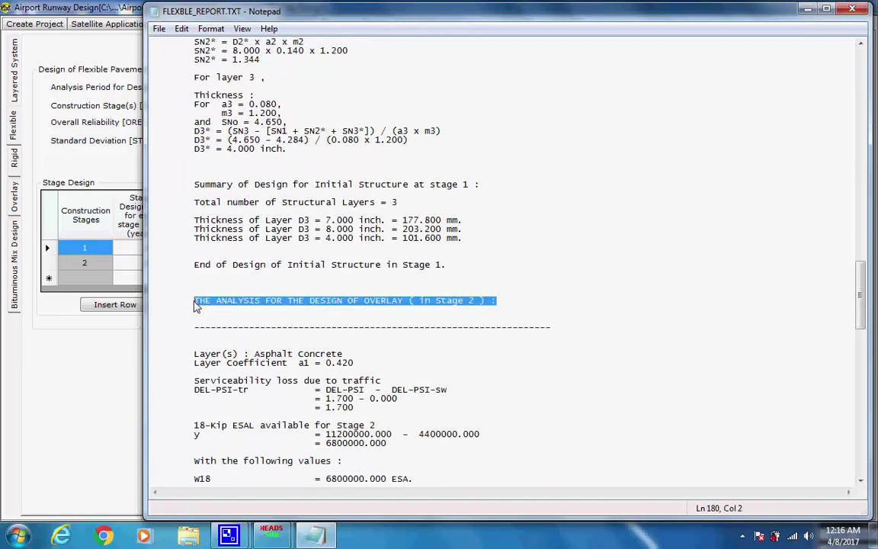
left_click(516, 299)
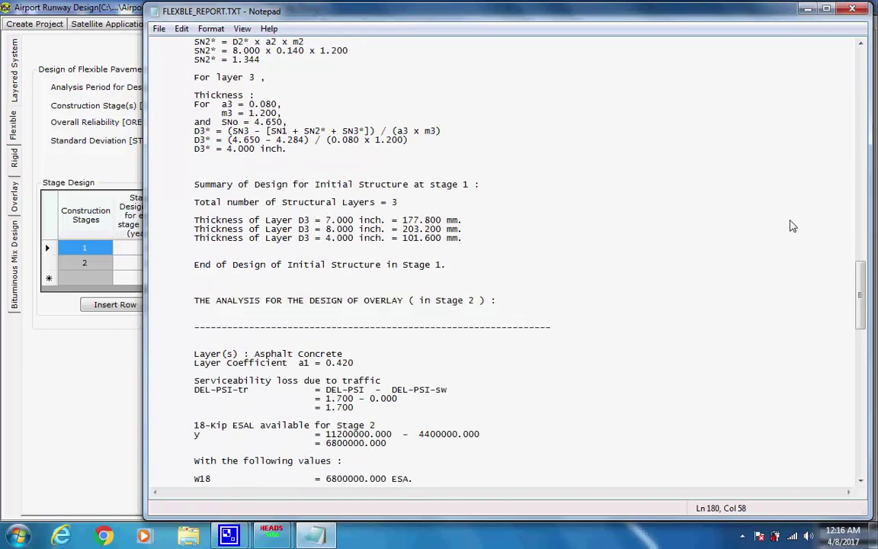
left_click_drag(857, 312, 844, 434)
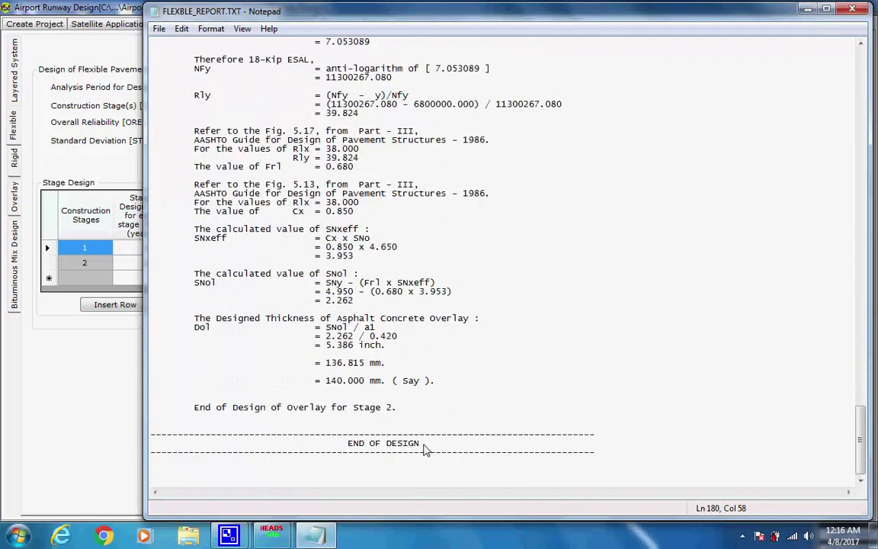
left_click_drag(420, 443, 303, 444)
left_click(399, 413)
left_click_drag(396, 409, 205, 409)
left_click(426, 413)
left_click_drag(425, 445, 345, 445)
left_click(489, 400)
left_click(852, 8)
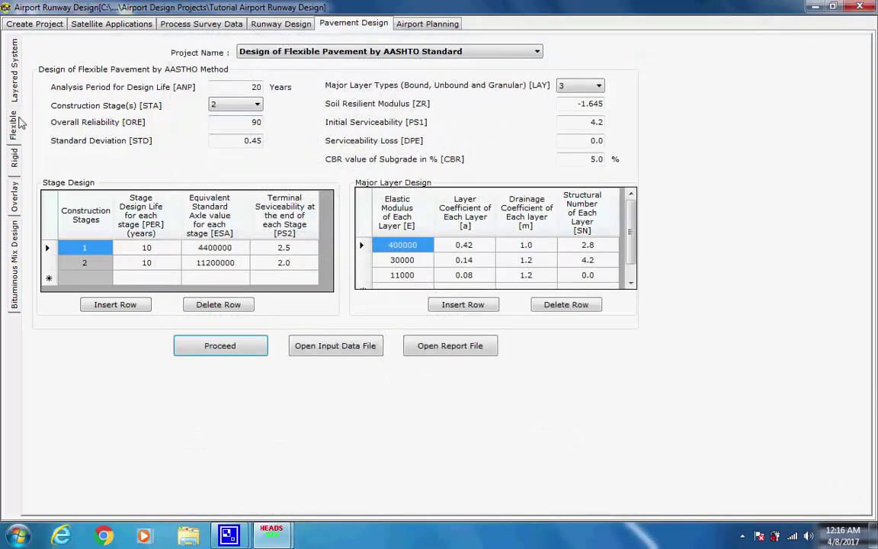
Open the rigid pavement design by the AASHTO standard and check the available rigid pavement types.
left_click(15, 169)
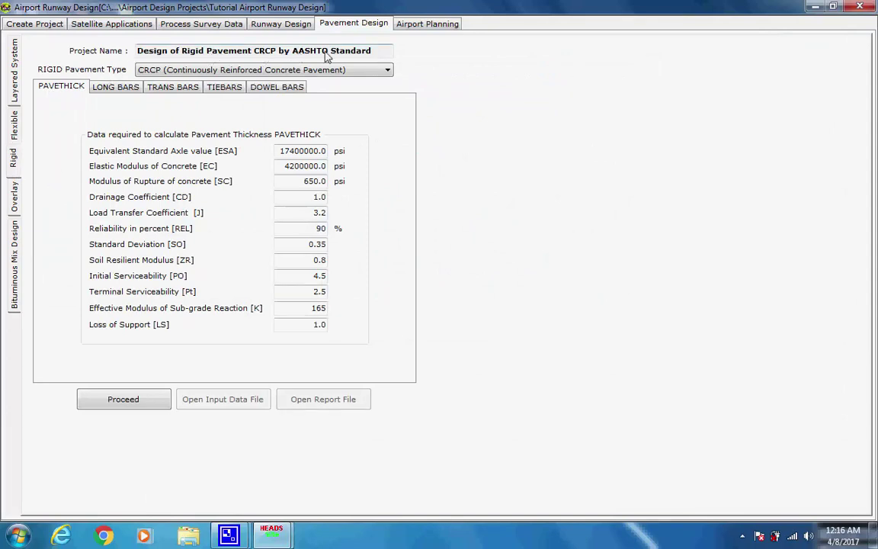
left_click(387, 71)
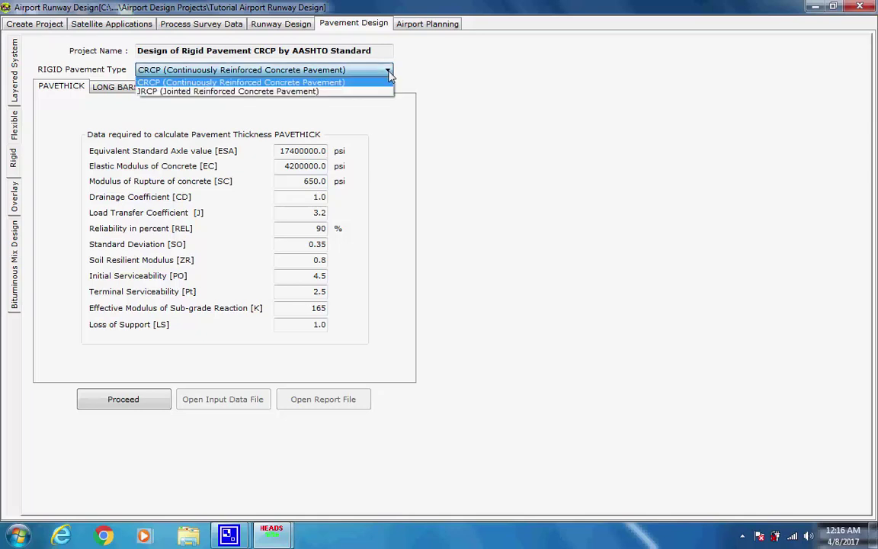
left_click(388, 70)
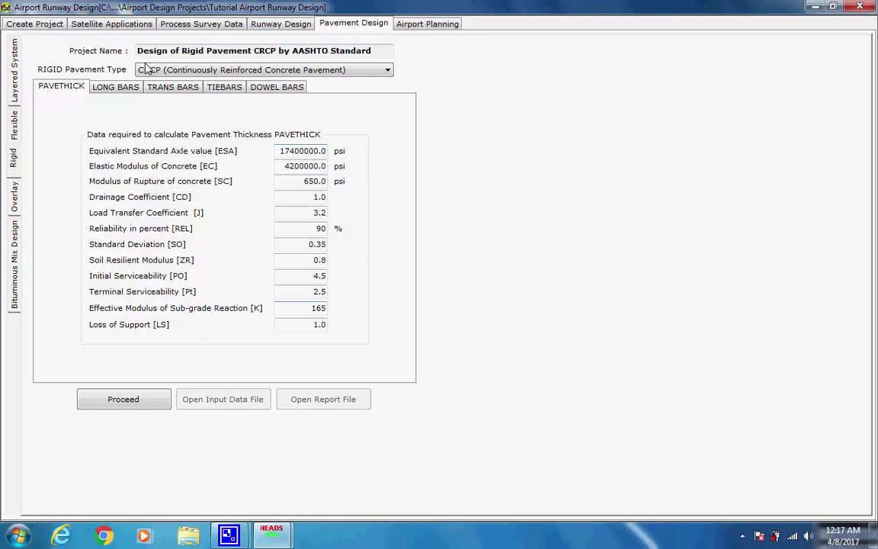
Review the CRCP input data for longitudinal bars, transverse bars, tie bars and dowel bars, and return to the pavement thickness data.
left_click(112, 83)
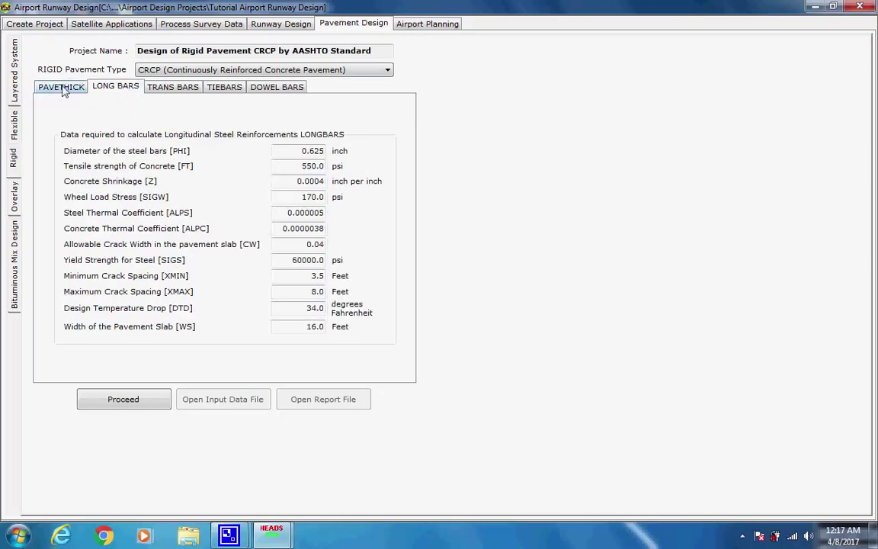
left_click(173, 87)
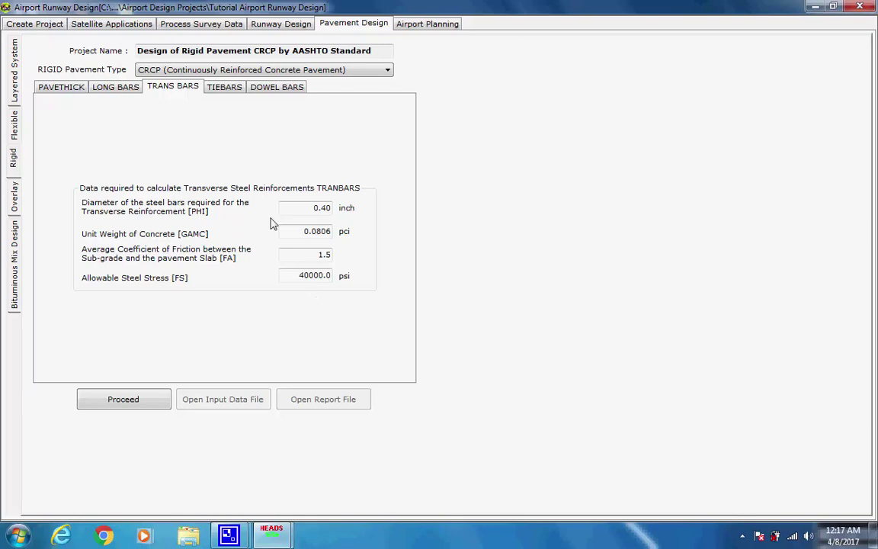
left_click(228, 88)
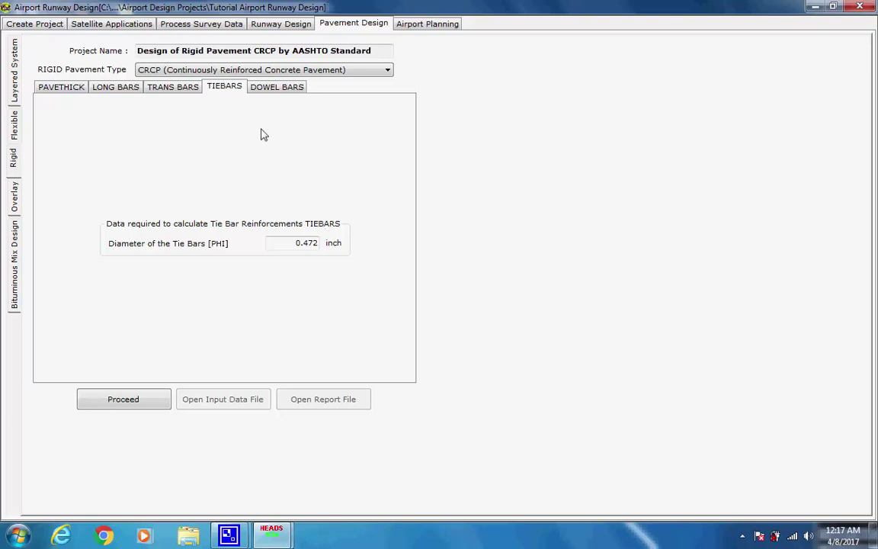
left_click(279, 88)
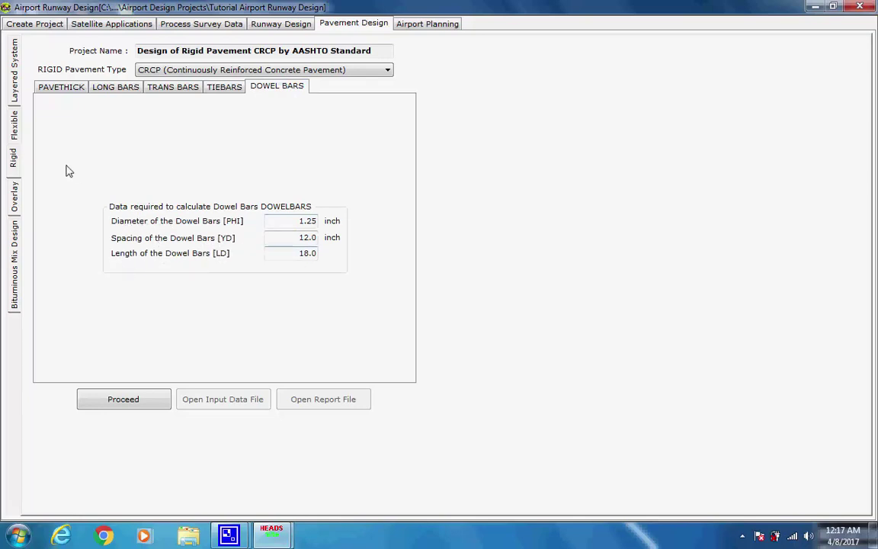
left_click(72, 84)
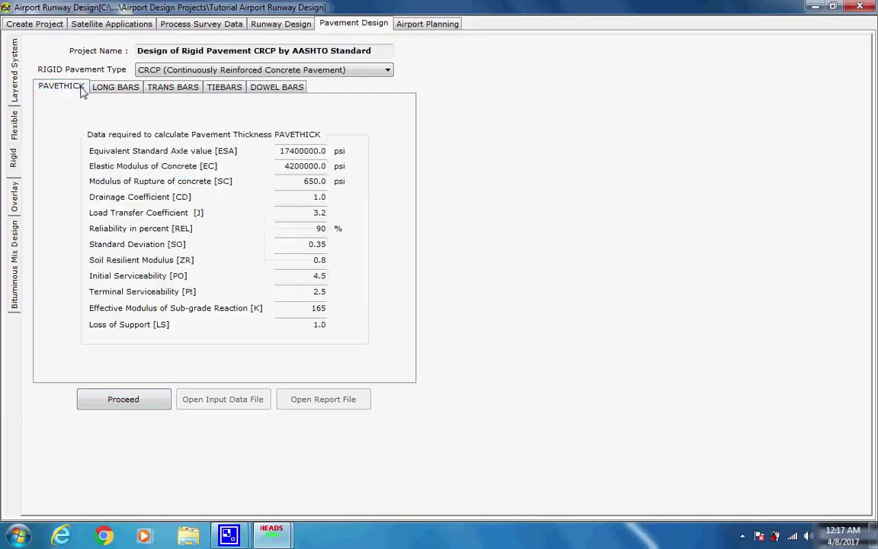
Run the rigid pavement design with a trial thickness D of 8.5 inch, finish it and accept the report notice.
left_click(118, 402)
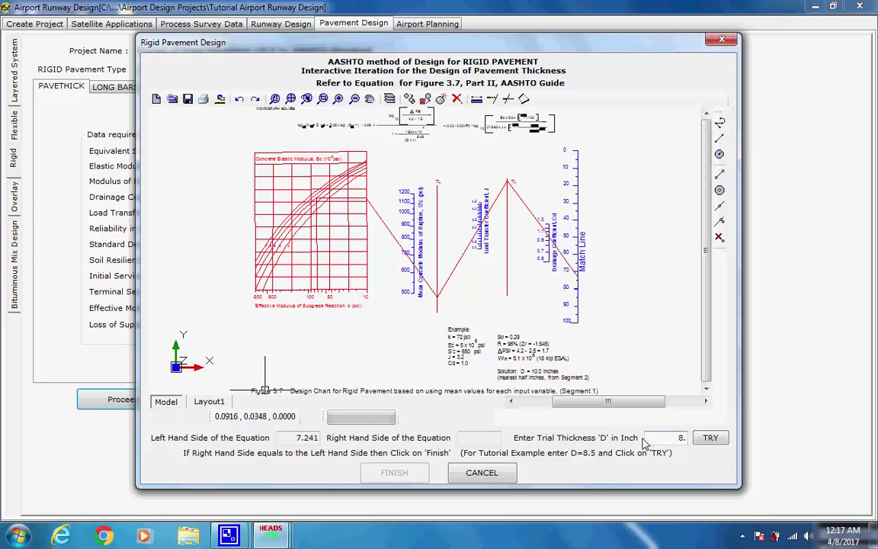
type(".5")
left_click(709, 439)
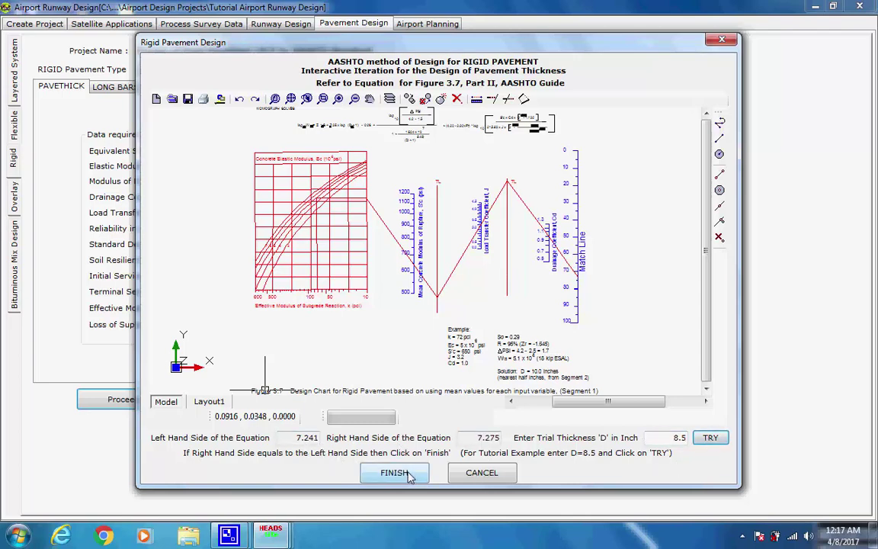
left_click(408, 473)
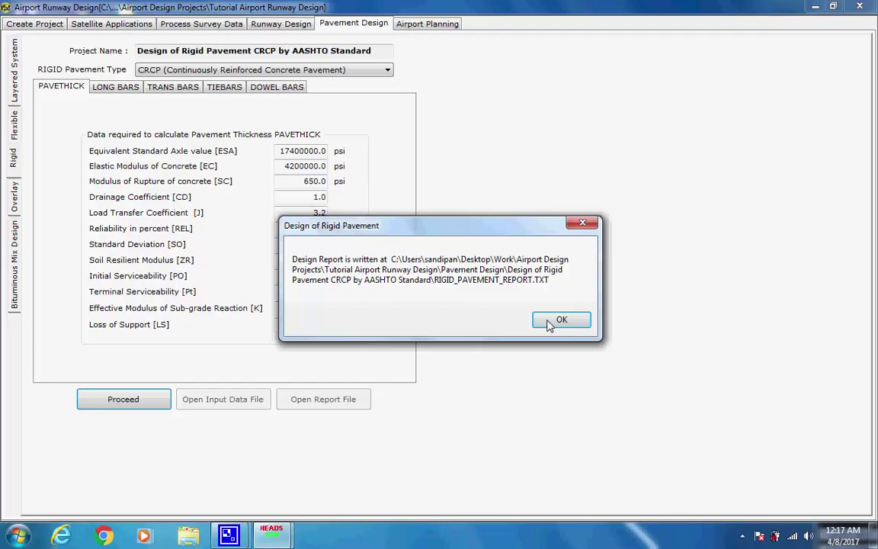
left_click(549, 324)
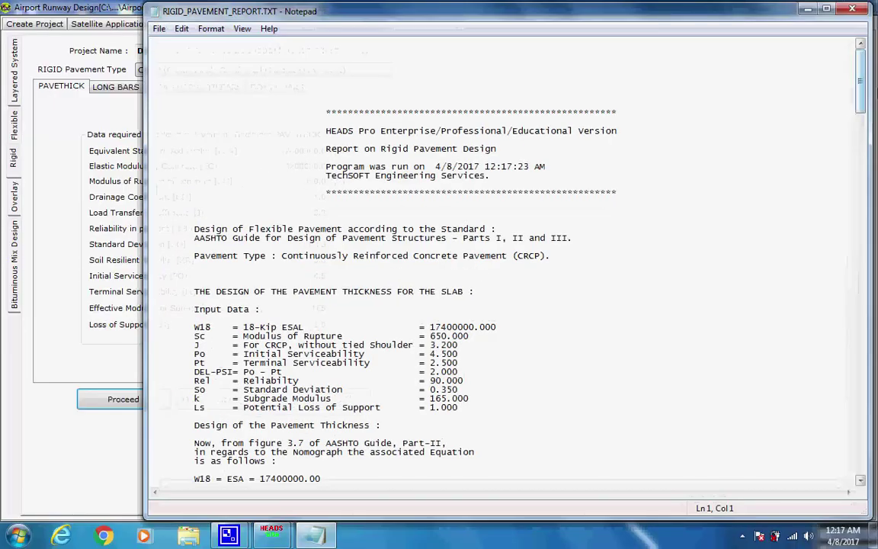
Skim the rigid pavement report down to the tie bar design and return to its beginning.
scroll(840, 170, "down", 18)
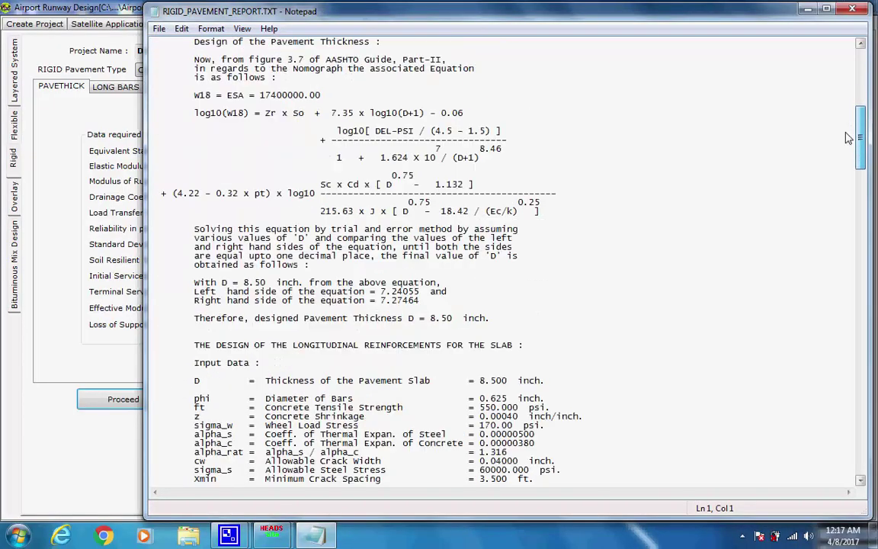
scroll(840, 169, "down", 20)
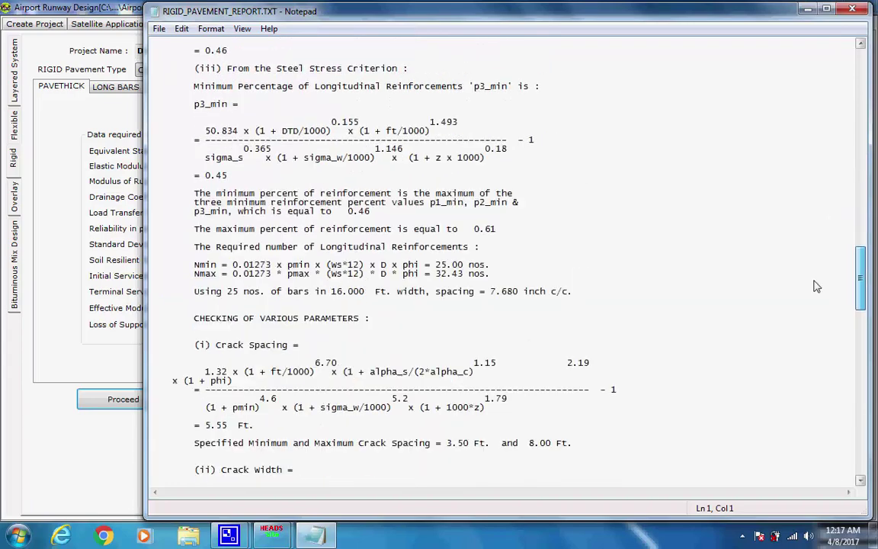
scroll(814, 299, "down", 20)
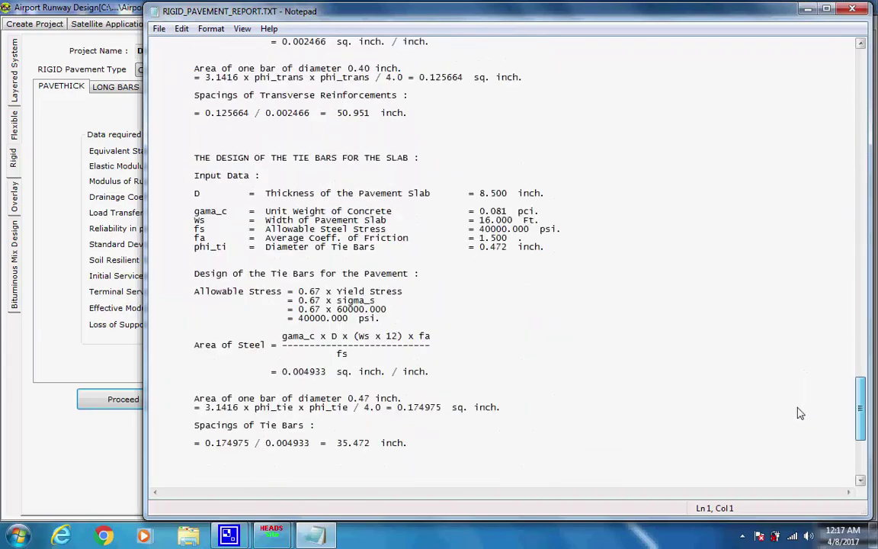
scroll(786, 143, "up", 20)
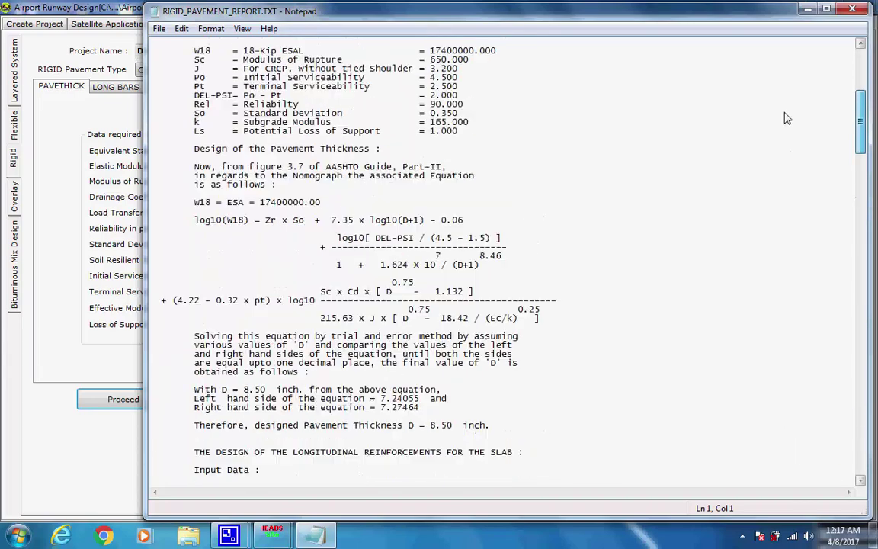
scroll(785, 101, "up", 6)
Read the report's pavement thickness design, including its input data, the AASHTO equation and the designed slab thickness.
scroll(781, 112, "down", 8)
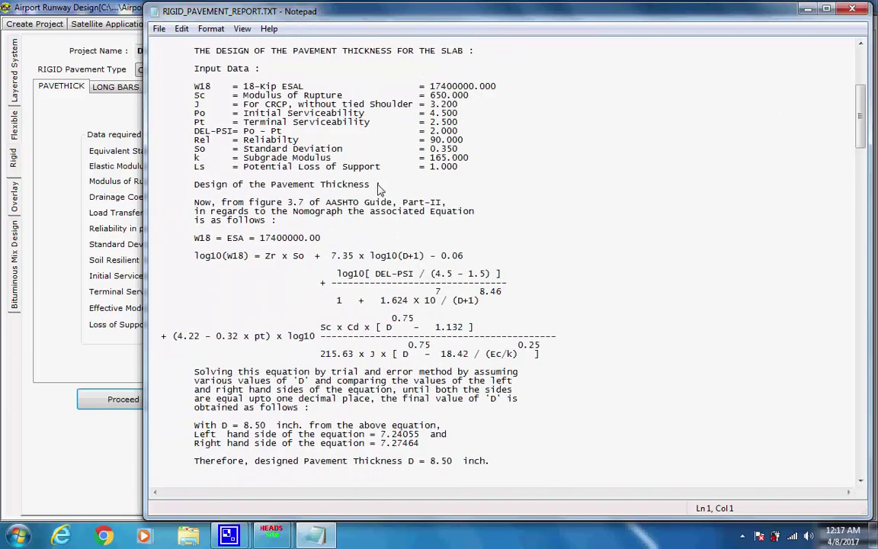
left_click_drag(381, 184, 197, 188)
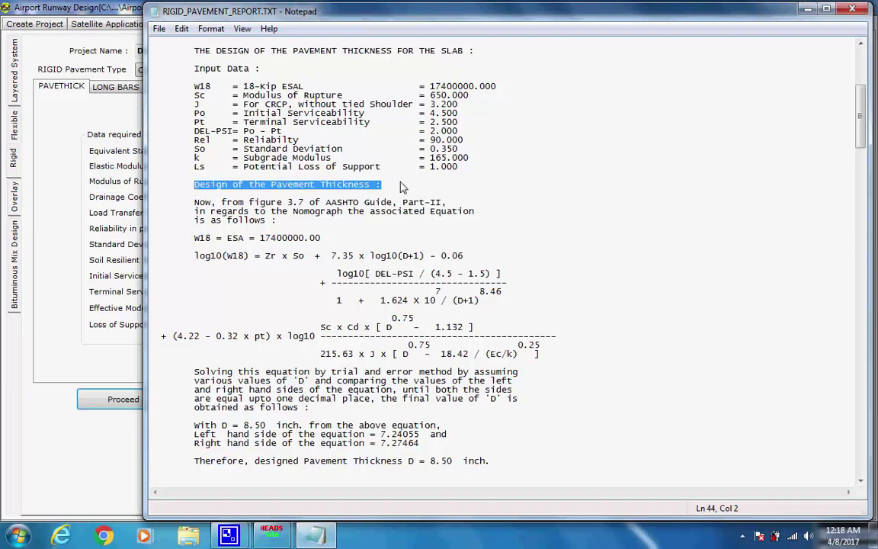
left_click_drag(380, 184, 181, 189)
left_click(394, 175)
scroll(493, 205, "down", 5)
scroll(493, 205, "down", 1)
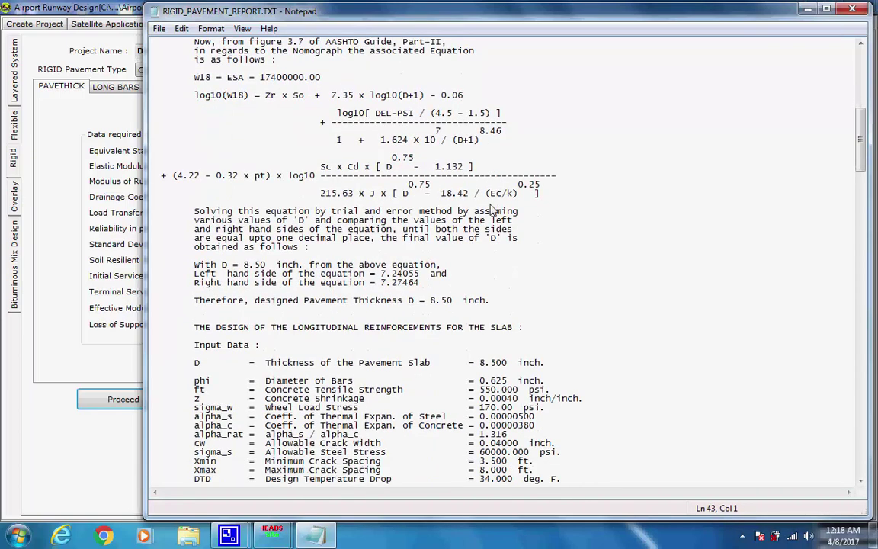
scroll(496, 208, "down", 1)
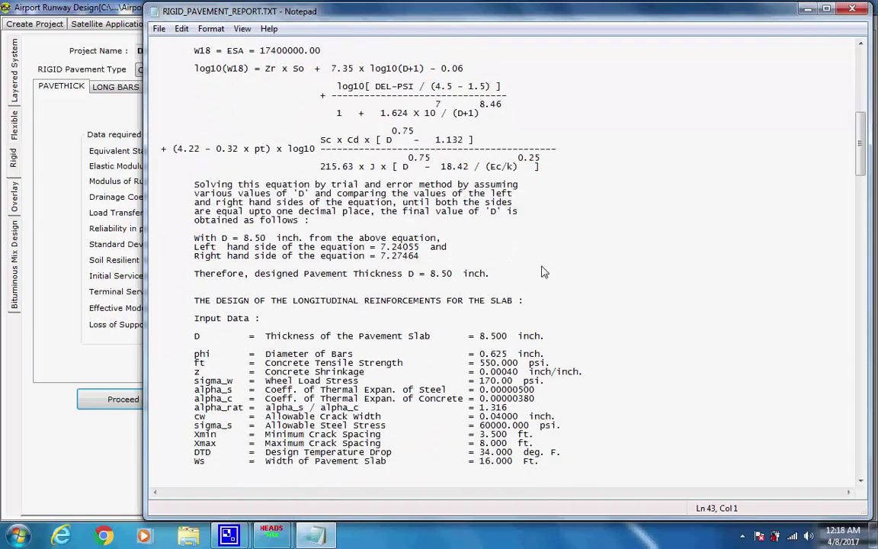
scroll(491, 244, "down", 3)
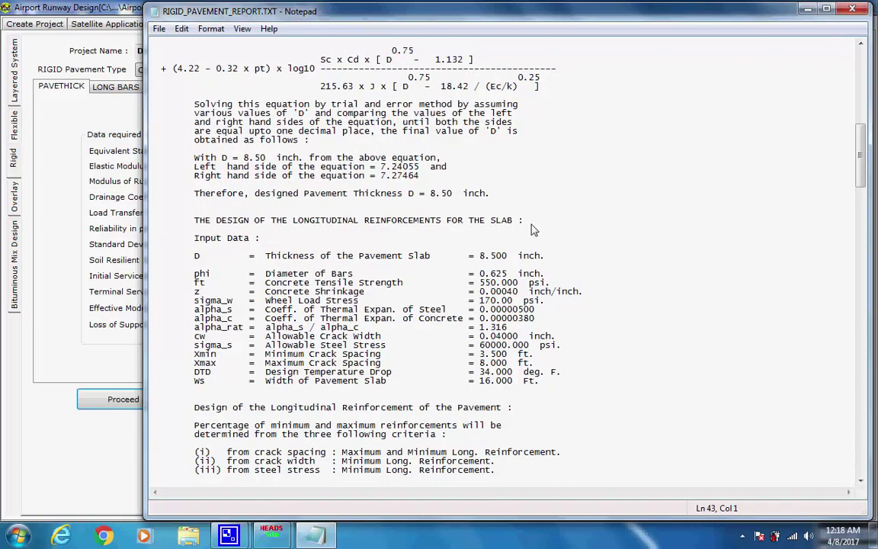
Examine the report's longitudinal reinforcement design, including the crack spacing, crack width and steel stress criteria and the parameter checks.
left_click_drag(531, 225, 180, 220)
left_click(531, 223)
scroll(533, 248, "down", 3)
scroll(533, 247, "down", 5)
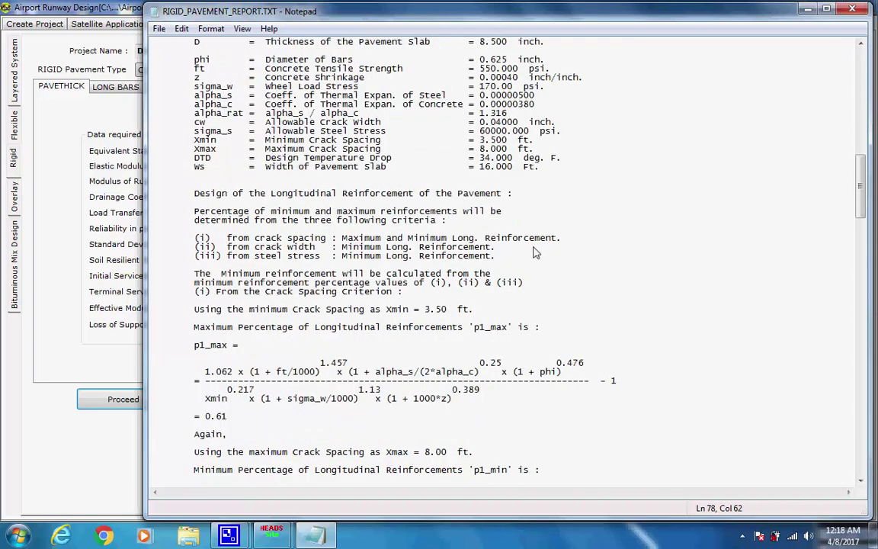
scroll(534, 252, "down", 9)
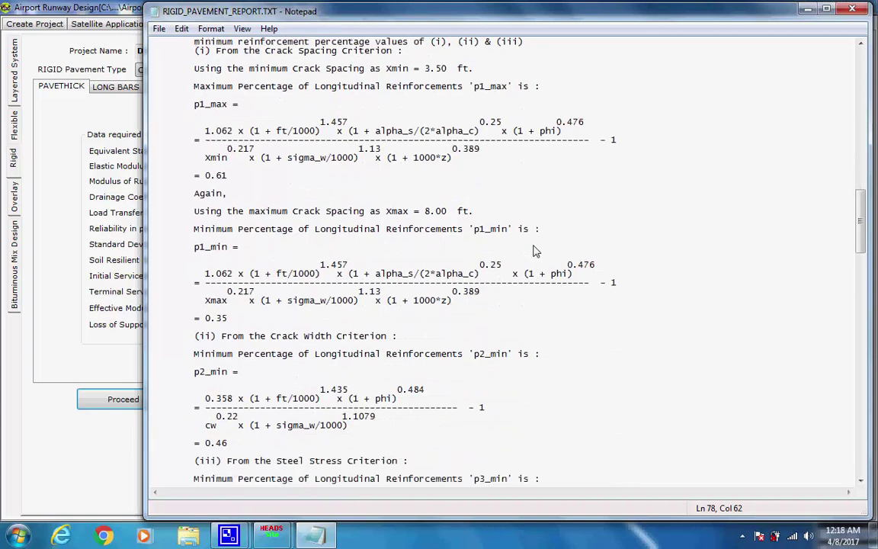
scroll(534, 251, "down", 4)
scroll(535, 250, "down", 6)
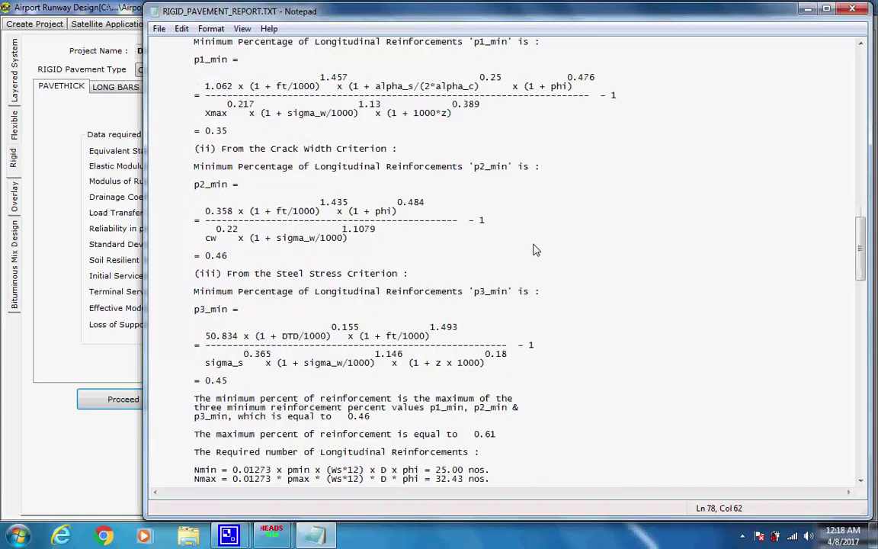
scroll(533, 247, "down", 5)
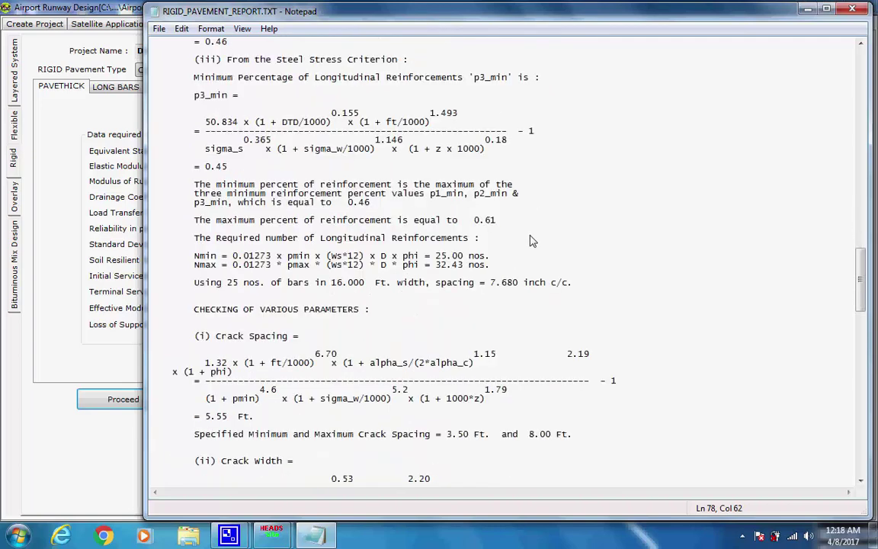
scroll(531, 241, "down", 9)
scroll(525, 216, "down", 3)
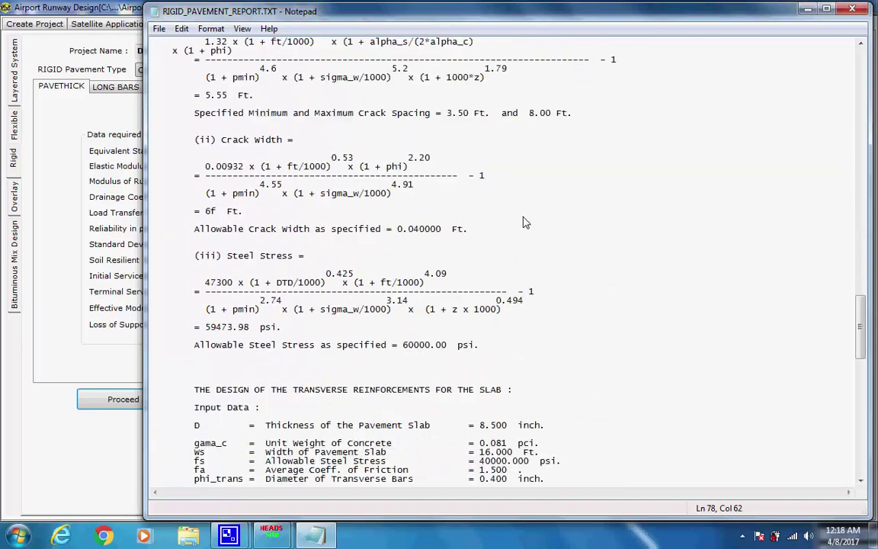
Examine the transverse reinforcement and tie bar designs in the report, including the steel areas and bar spacings.
left_click_drag(288, 394, 196, 397)
left_click(521, 391)
scroll(524, 389, "down", 7)
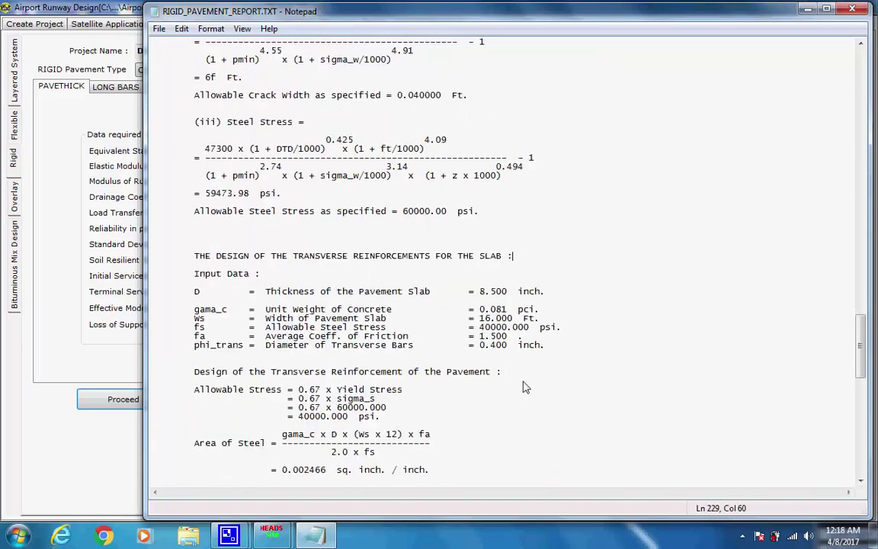
scroll(436, 416, "down", 5)
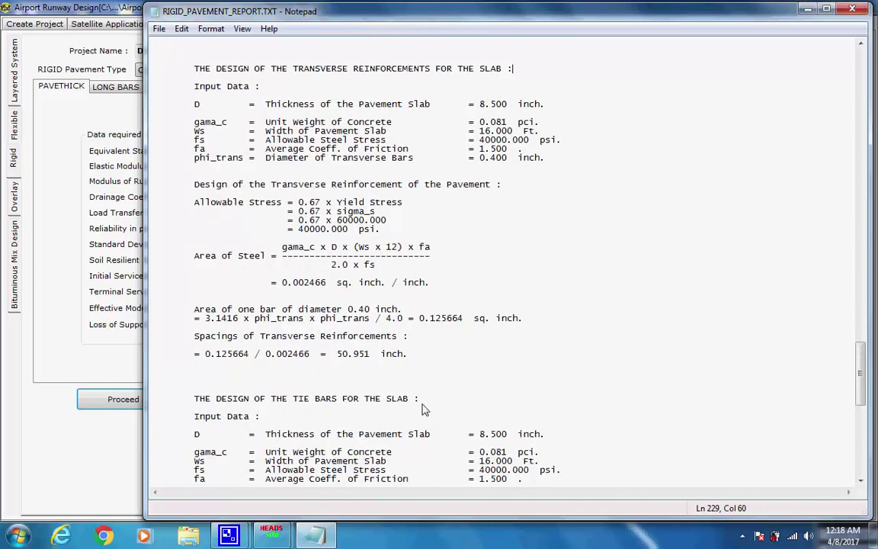
left_click_drag(421, 399, 192, 407)
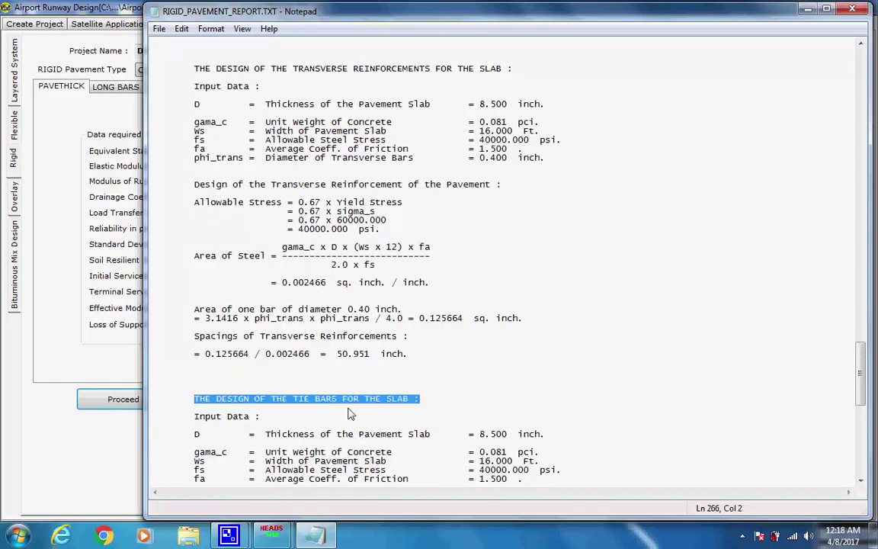
left_click(424, 400)
scroll(446, 390, "down", 6)
scroll(448, 388, "down", 7)
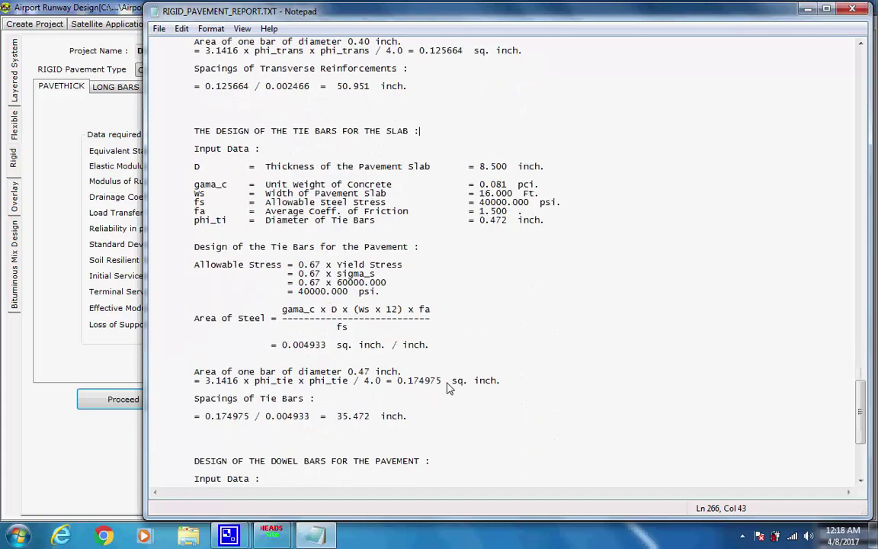
Review the report's dowel bar design through to the end of the design, return to the beginning and close the report.
left_click_drag(433, 385, 189, 392)
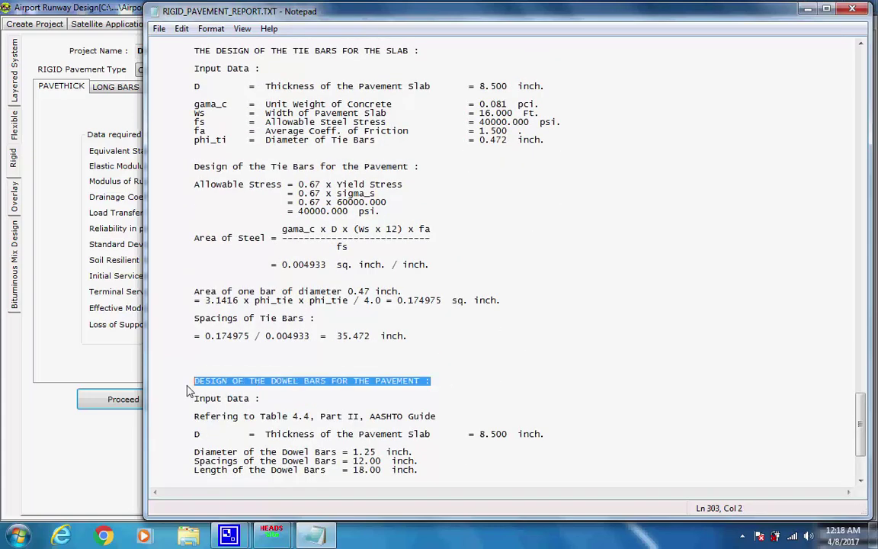
left_click(493, 384)
scroll(493, 383, "down", 5)
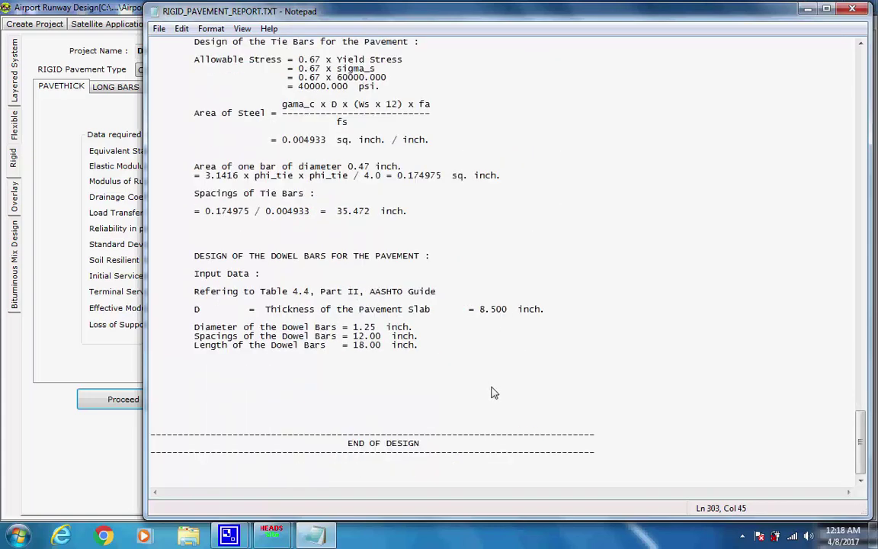
left_click_drag(443, 445, 328, 449)
left_click(449, 442)
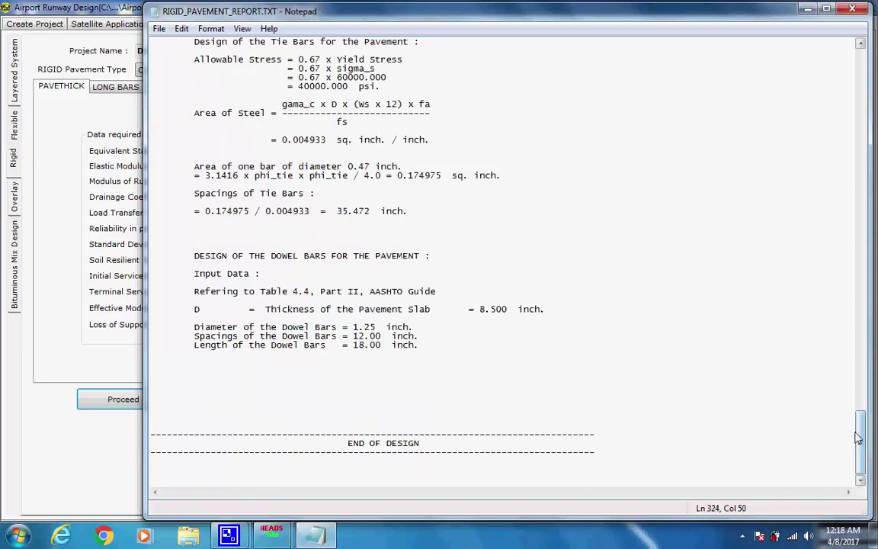
left_click_drag(857, 438, 760, 47)
key("alt+F4")
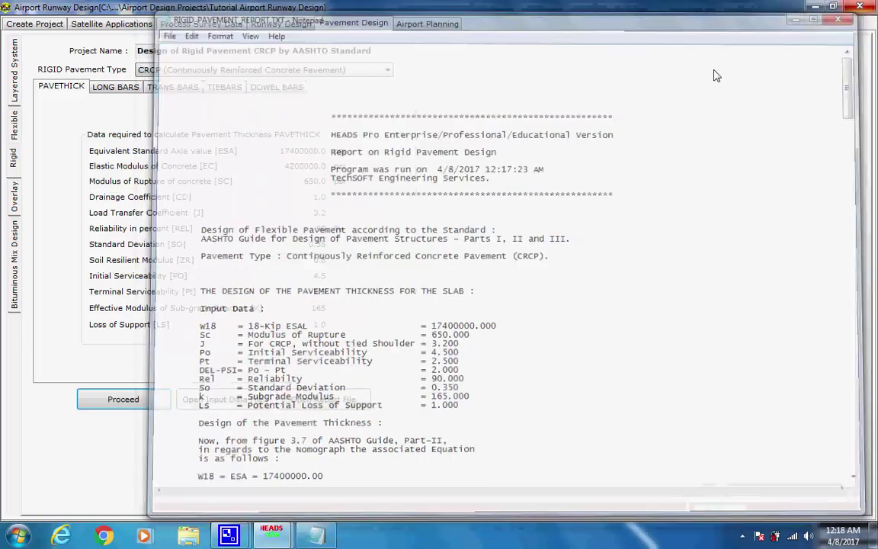
Open the pavement overlay design and examine the Overlay Thickness Design Curves in the second design chart up close.
left_click(14, 200)
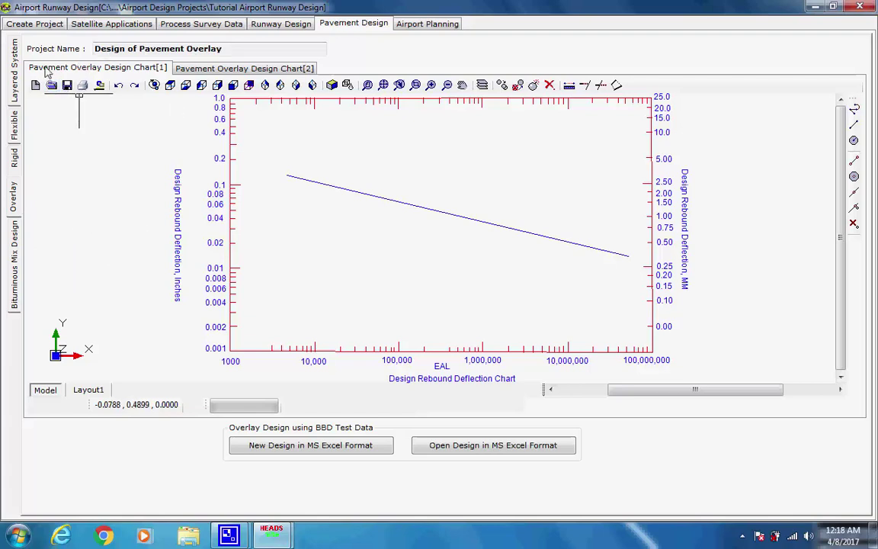
left_click(272, 70)
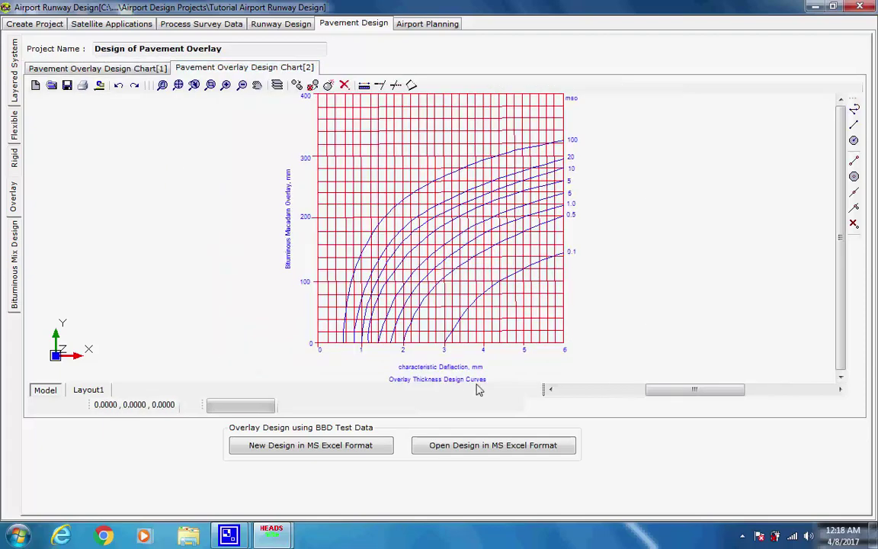
scroll(514, 368, "up", 2)
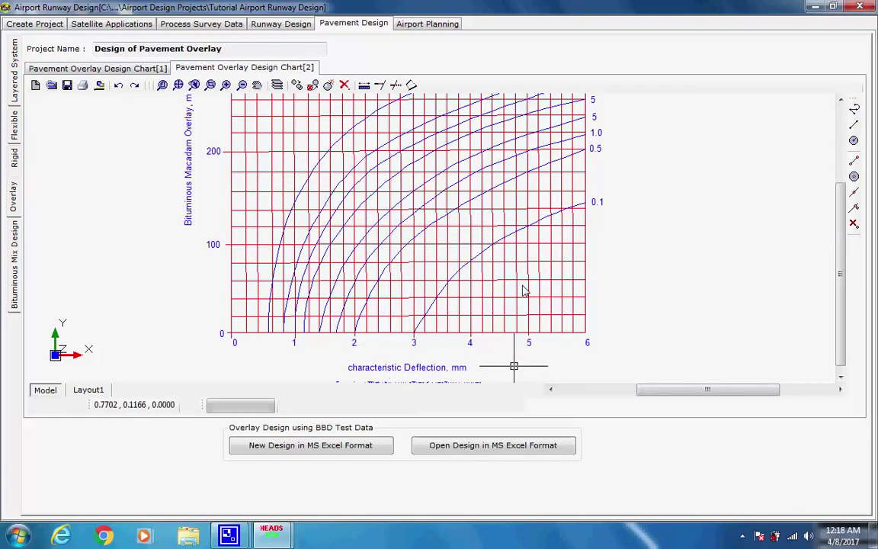
scroll(524, 267, "up", 1)
scroll(510, 259, "up", 1)
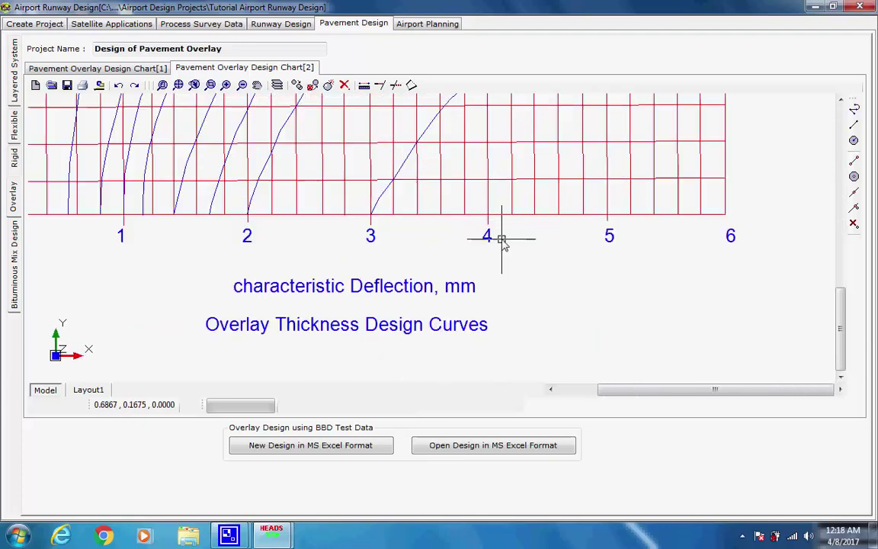
Examine the deflection and overlay thickness axes of the Overlay Thickness Design Curves and fit the whole chart in view.
scroll(457, 229, "down", 1)
scroll(306, 219, "down", 1)
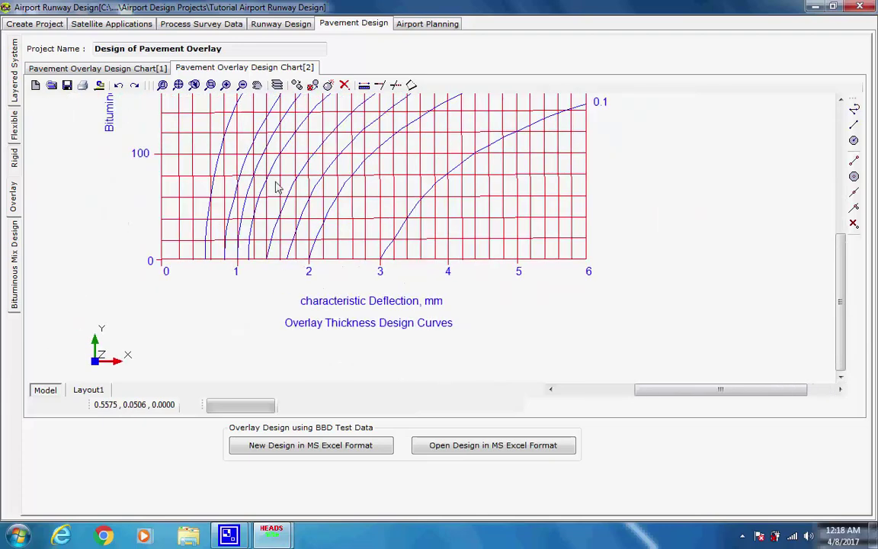
scroll(186, 264, "up", 2)
scroll(235, 251, "up", 1)
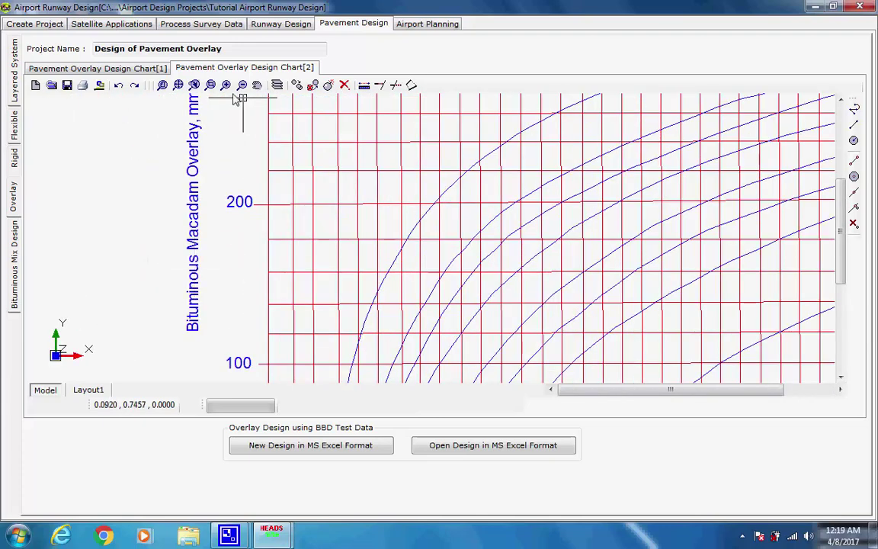
left_click(178, 85)
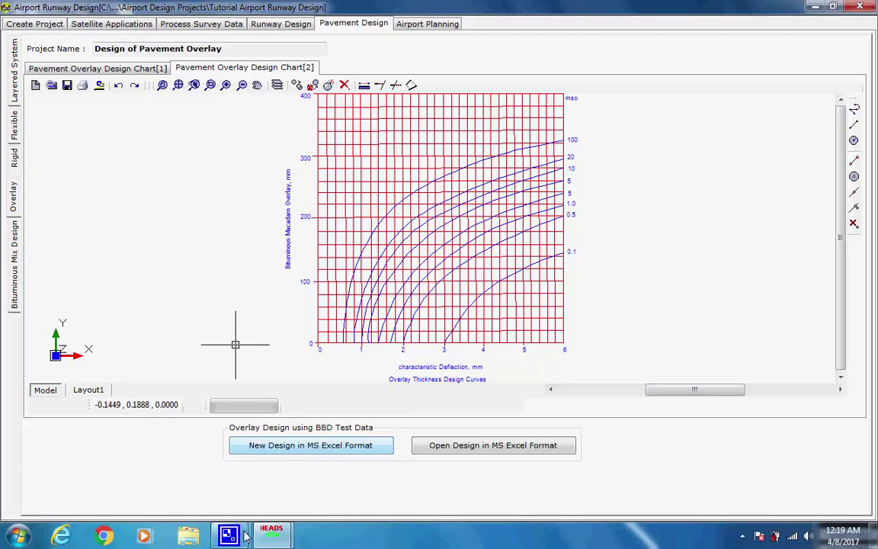
Open a new overlay design in MS Excel format, review the Benkelman Beam Deflection survey data and computations, and close the workbook.
mouse_move(228, 535)
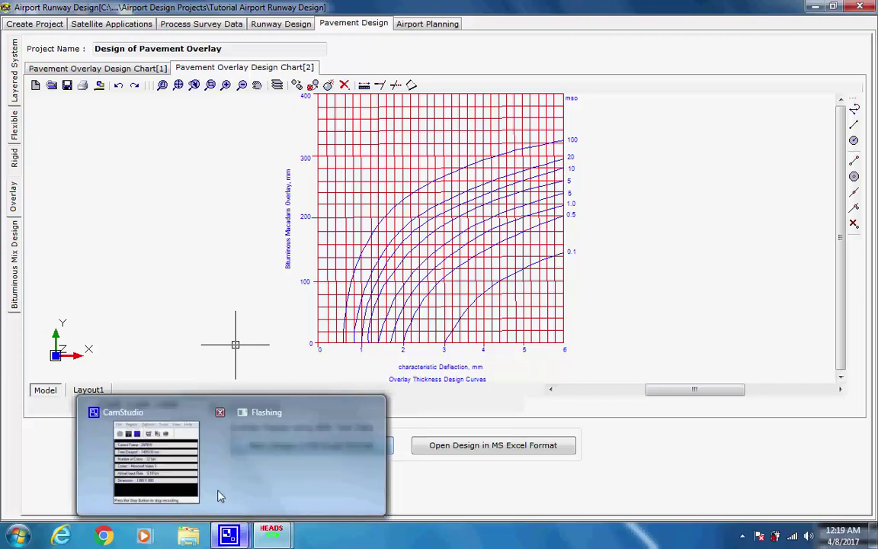
left_click(218, 496)
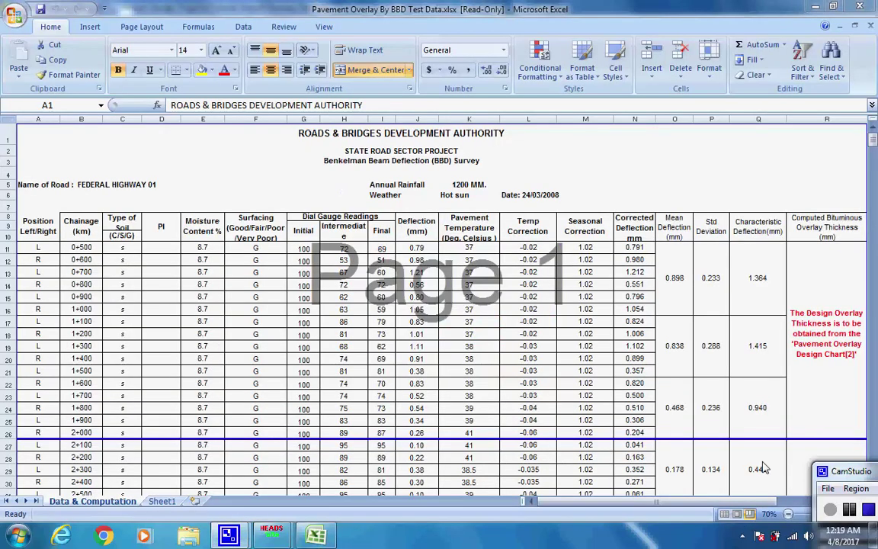
left_click(716, 173)
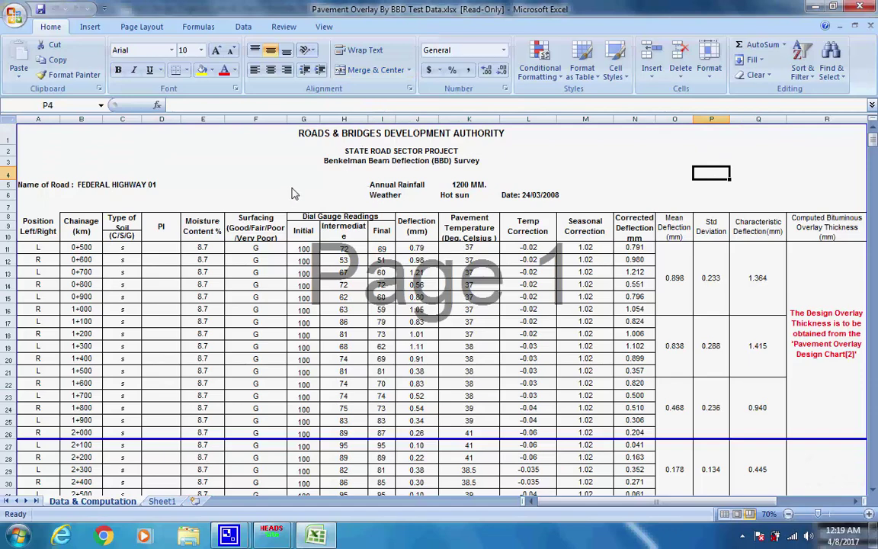
left_click(116, 183)
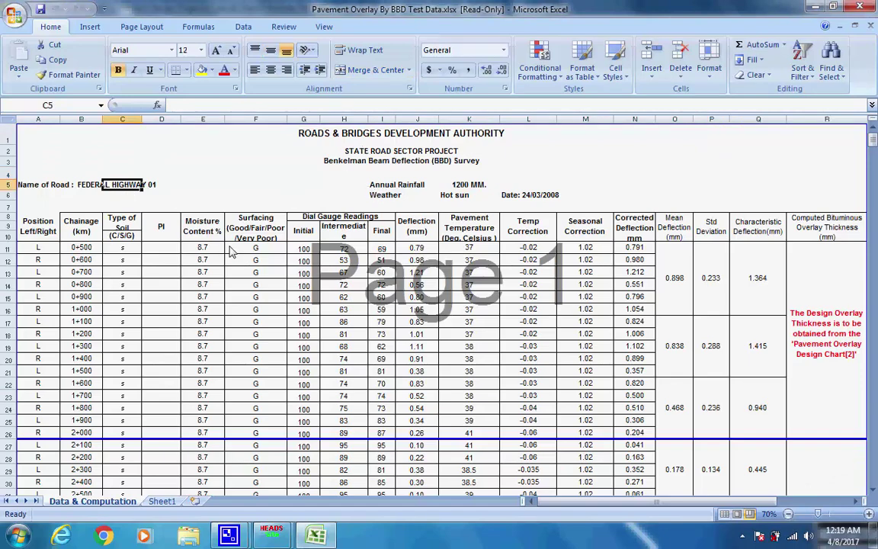
scroll(231, 252, "down", 3)
scroll(233, 251, "up", 2)
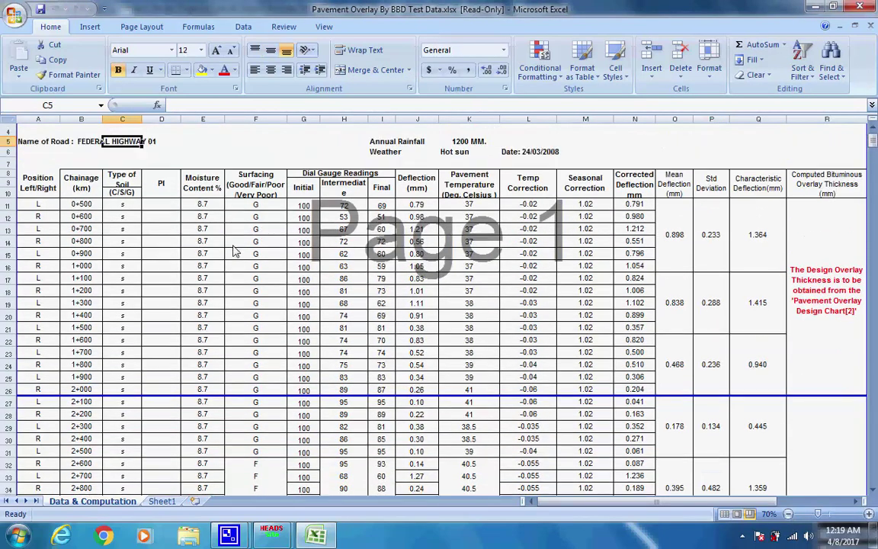
scroll(235, 251, "down", 1)
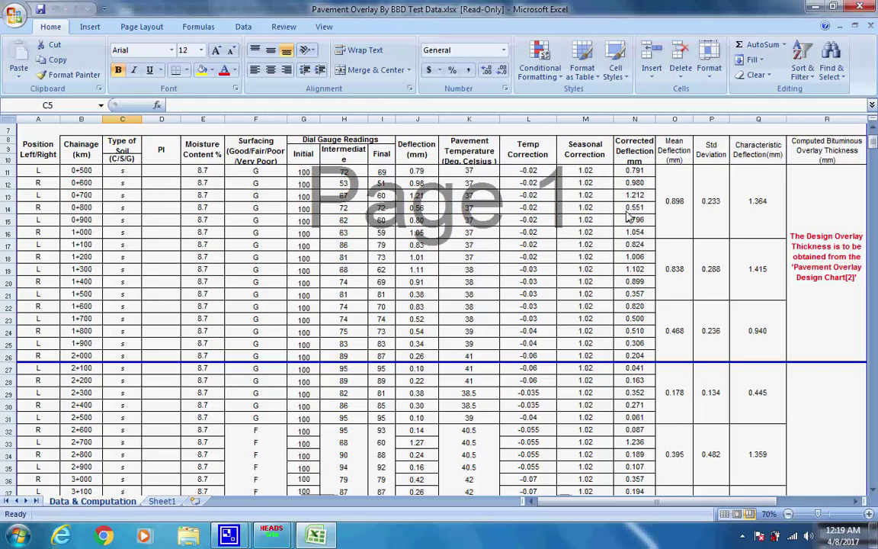
left_click(860, 7)
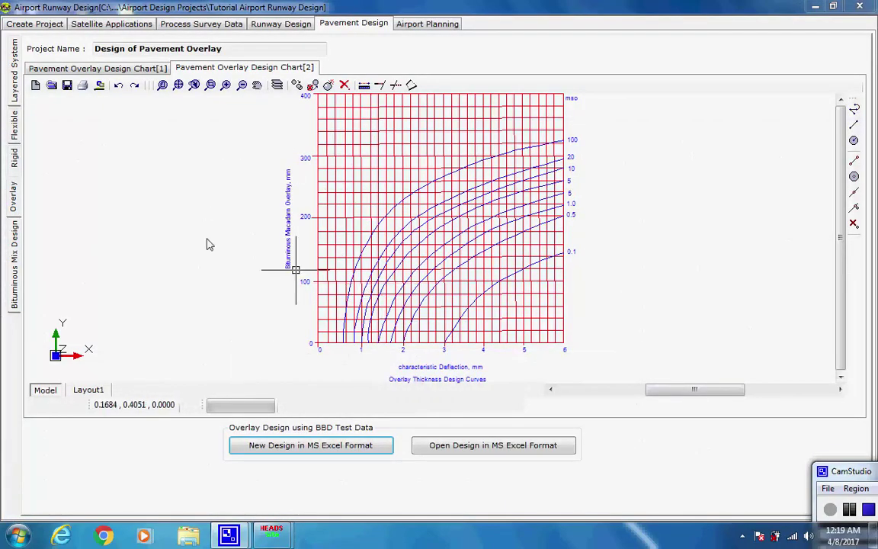
Open the bituminous mix design and review its Marshall test inputs: stability values, correction factors, flow values and ACMIX Data 1.
left_click(18, 271)
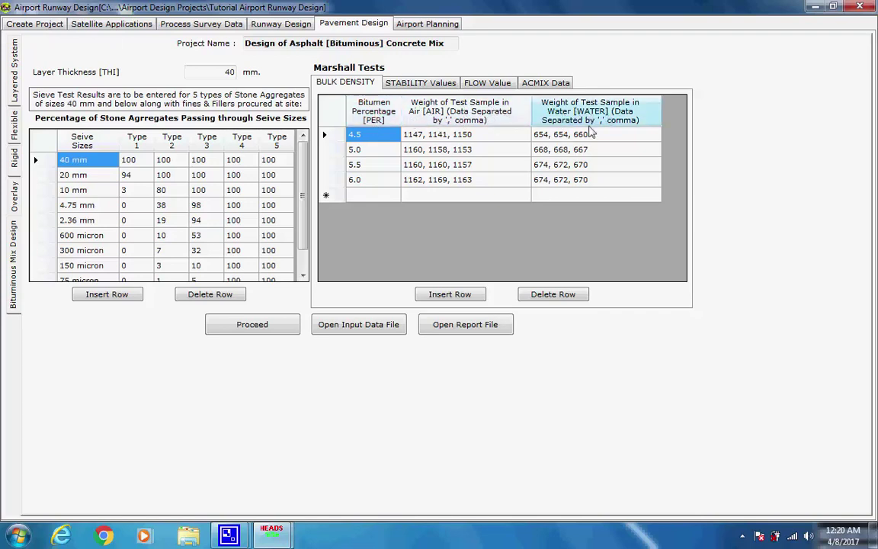
left_click(432, 85)
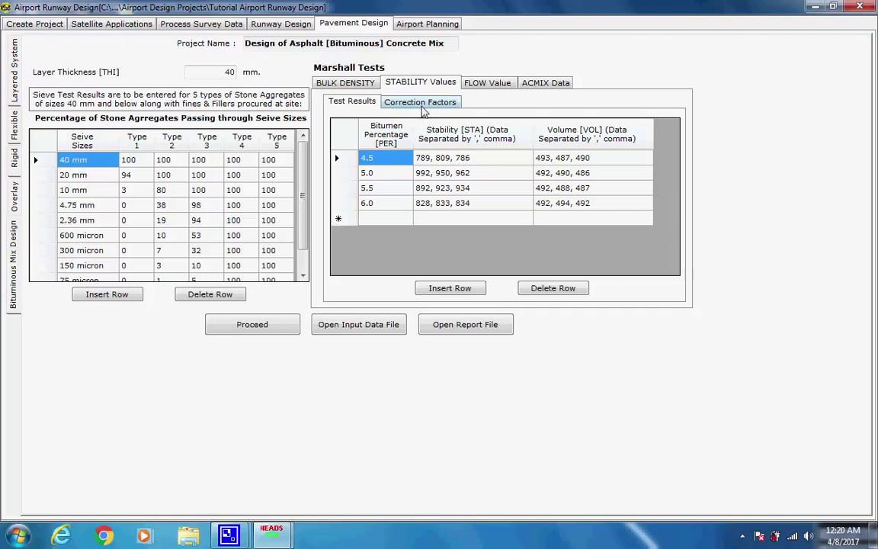
left_click(422, 106)
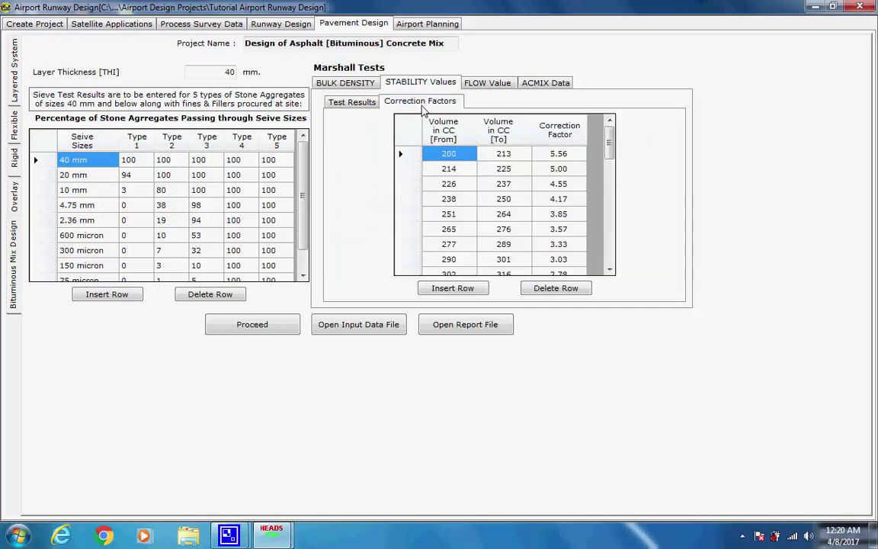
left_click(480, 84)
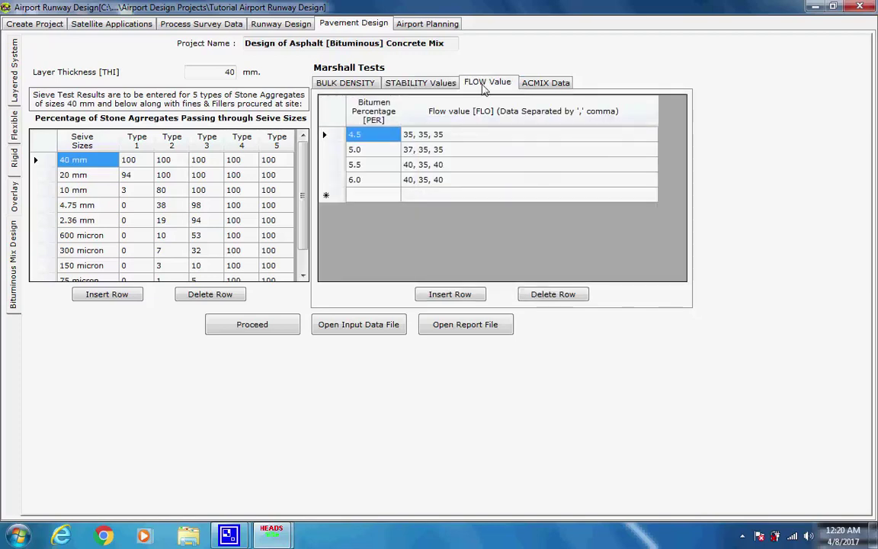
left_click(545, 83)
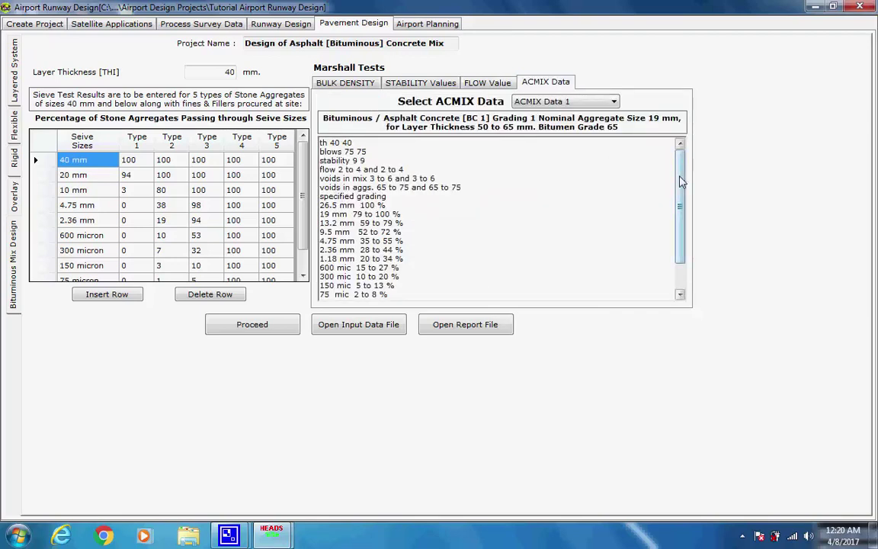
scroll(678, 229, "down", 2)
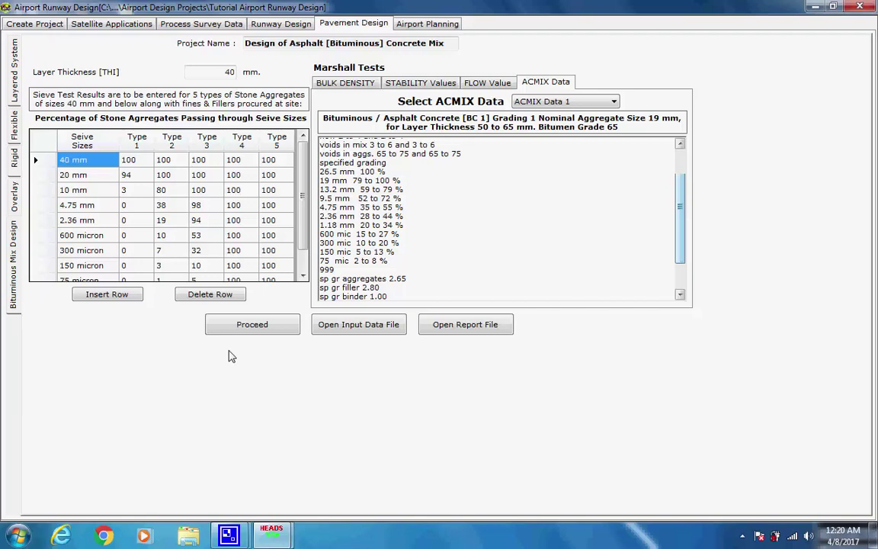
Run the asphalt concrete mix design and review its design specifications, specified aggregate grading and entered aggregate gradings.
left_click(248, 329)
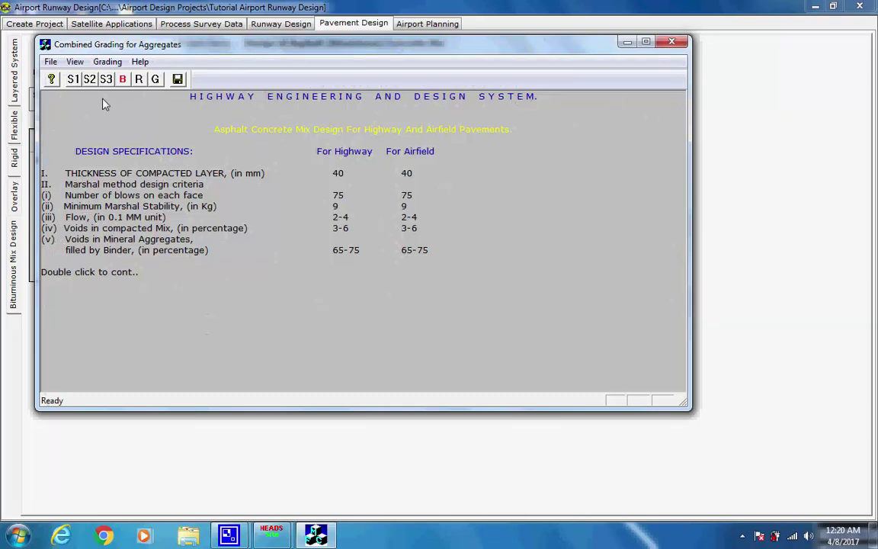
left_click(88, 81)
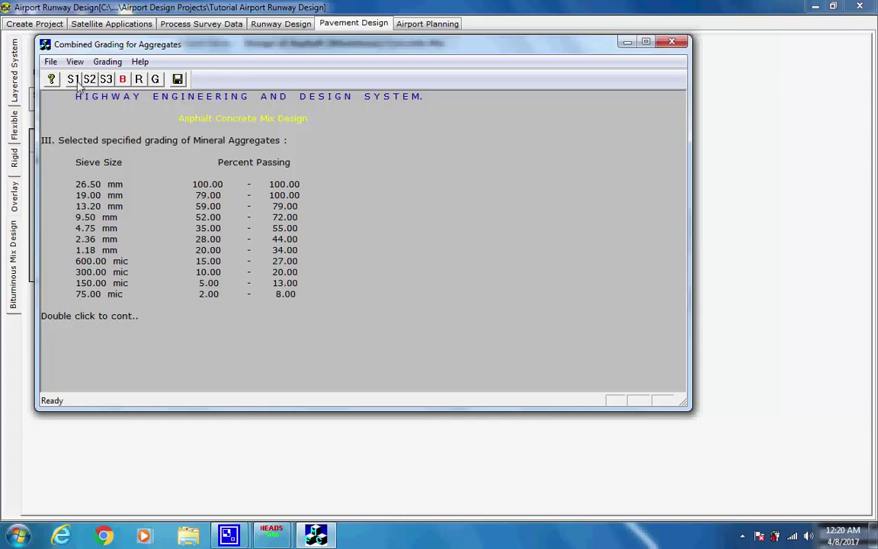
left_click(99, 79)
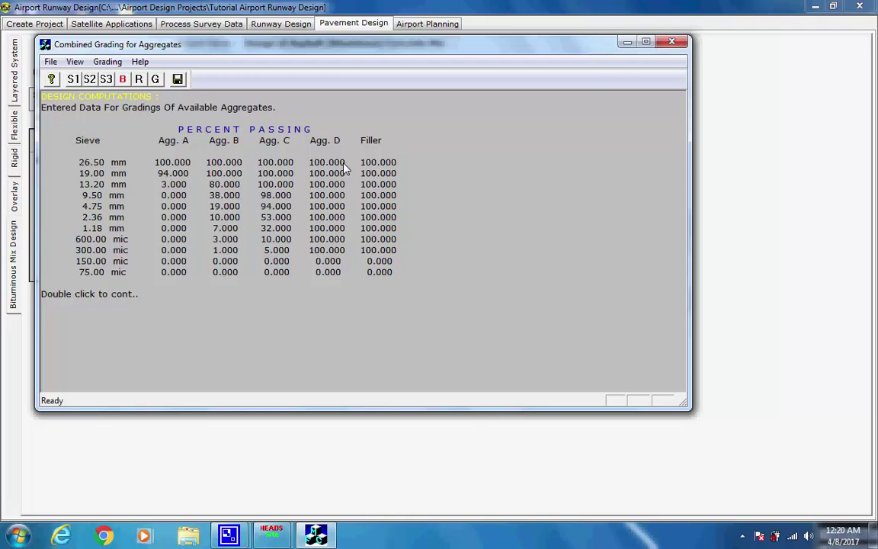
Set the trial aggregate proportions to 25 percent for Agg. A and 35 percent for Agg. B.
left_click(122, 79)
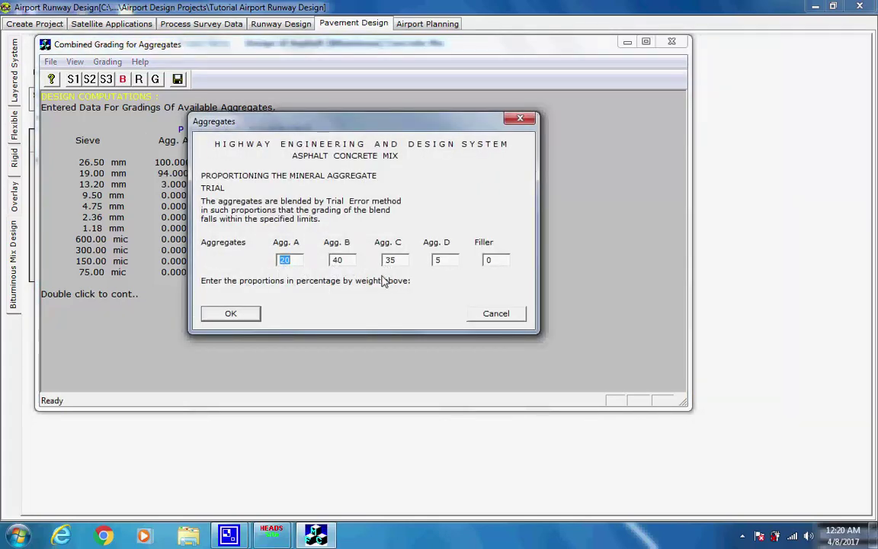
left_click(285, 261)
type("5")
key("Tab")
type("35")
left_click(237, 315)
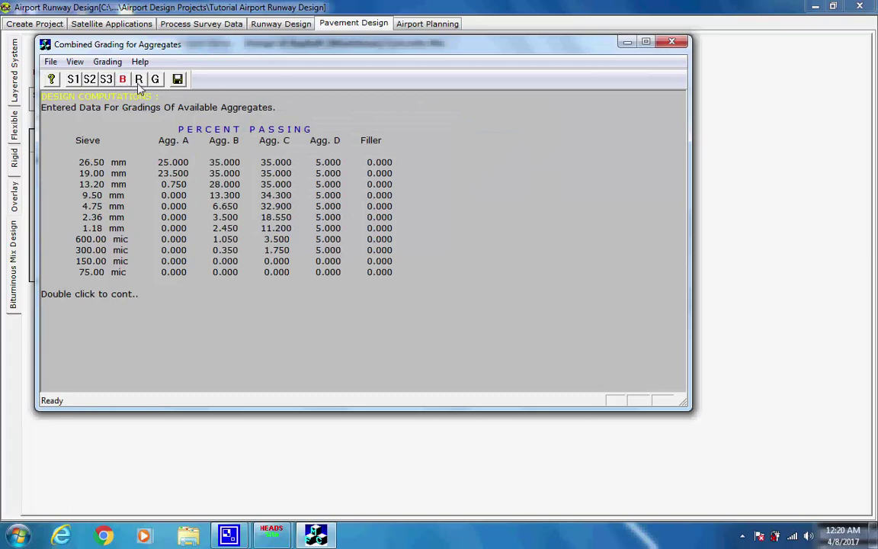
View the proportioned aggregate blend and its grading curves, and create the mix design report and grading drawing.
left_click(139, 82)
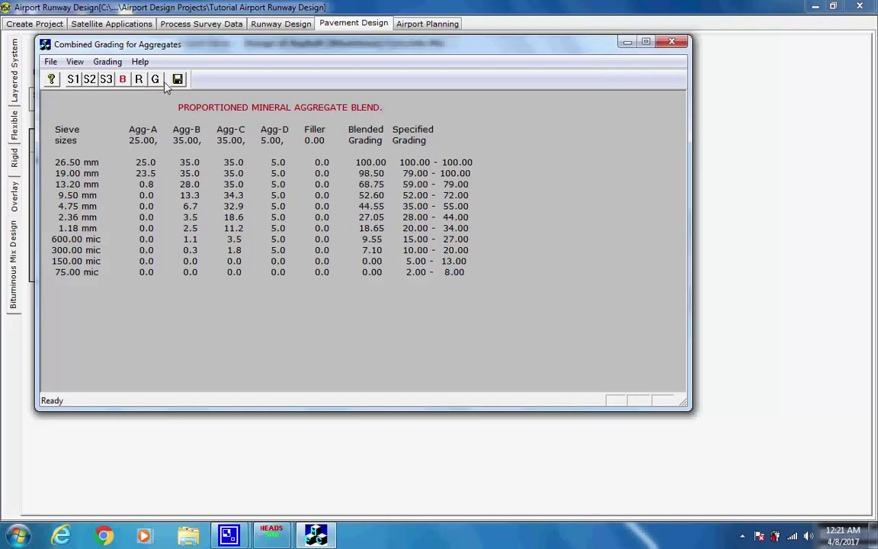
left_click(156, 81)
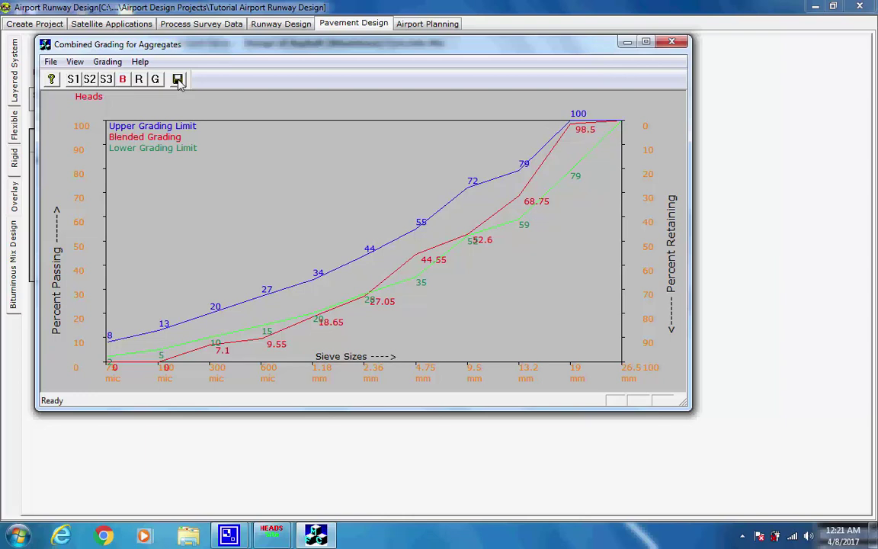
left_click(178, 80)
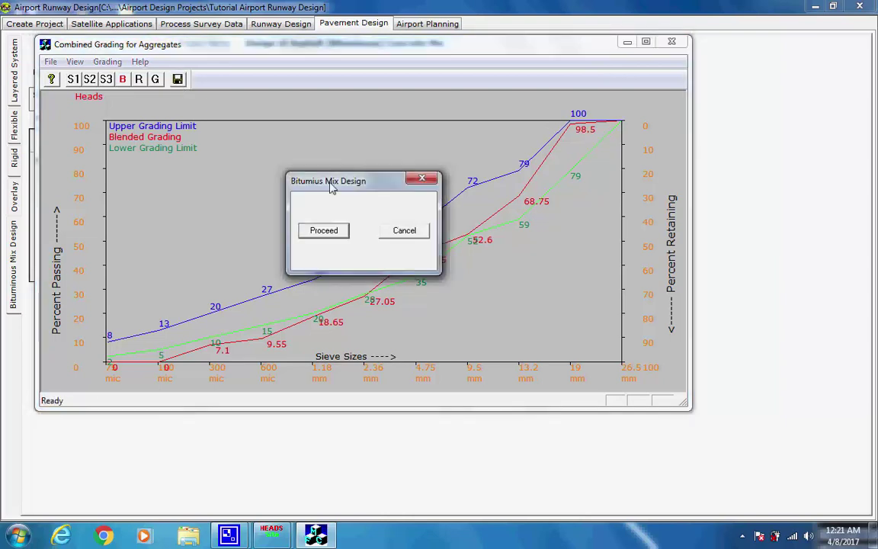
left_click(322, 232)
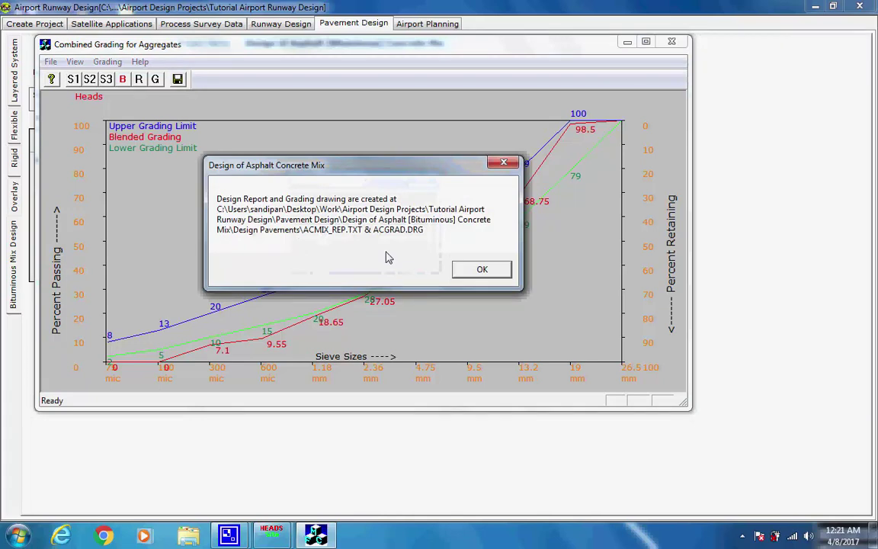
left_click(474, 270)
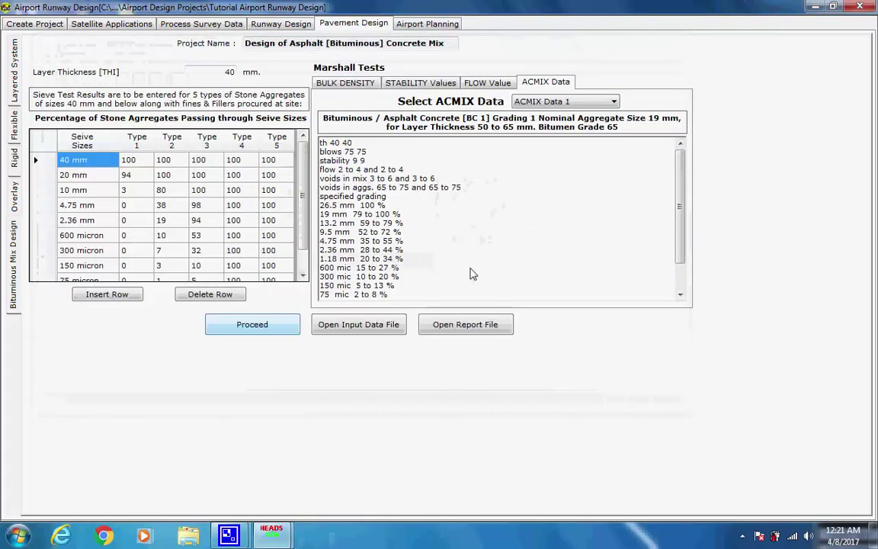
Review the aggregate blend table and the bulk density calculation for the Marshall test specimens in the report ACMIX_REP.TXT.
left_click_drag(860, 77, 860, 109)
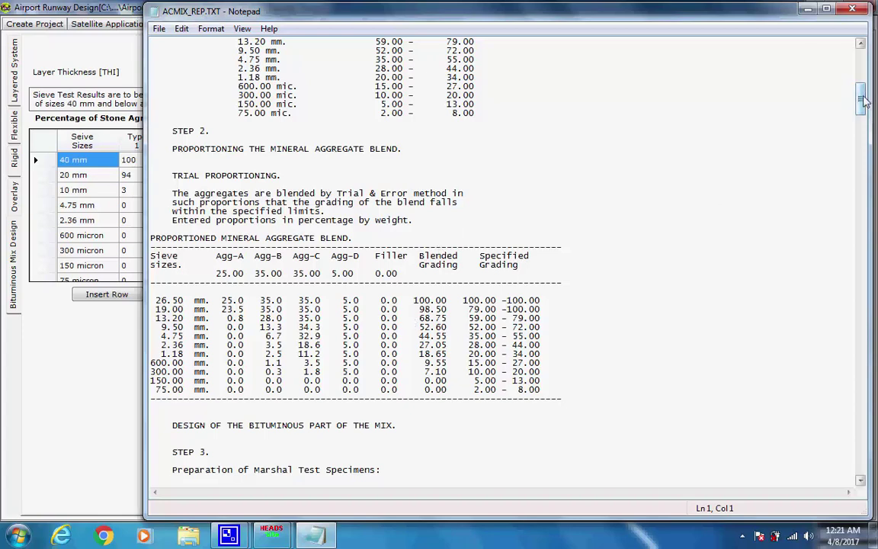
left_click_drag(863, 101, 863, 135)
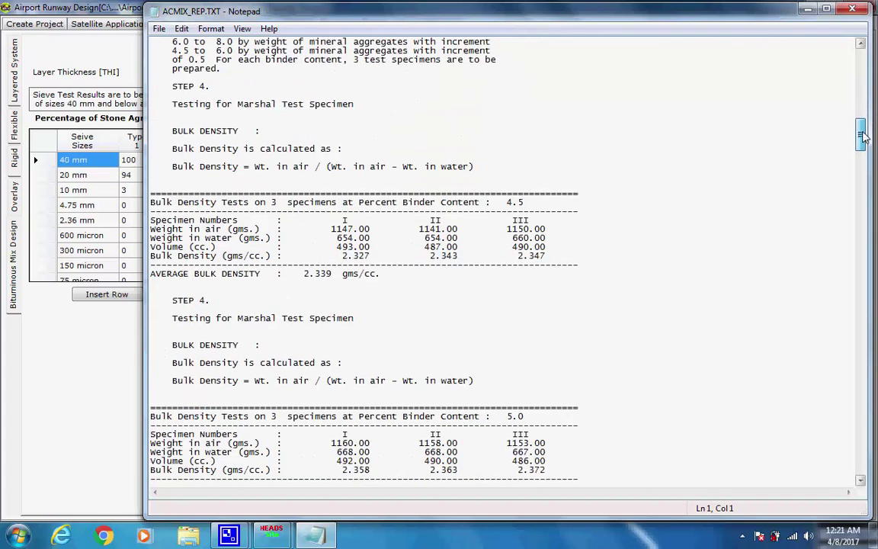
left_click_drag(355, 104, 157, 100)
left_click_drag(260, 131, 168, 135)
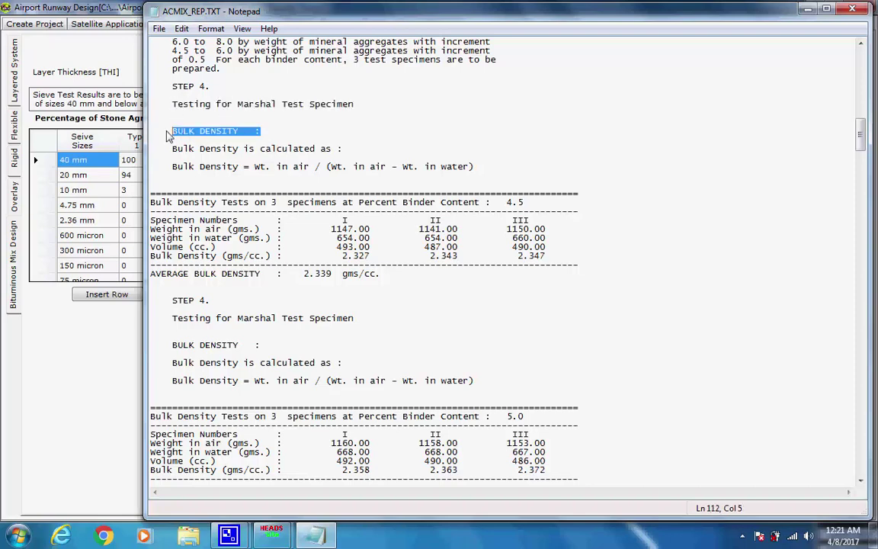
left_click(372, 312)
scroll(396, 309, "down", 5)
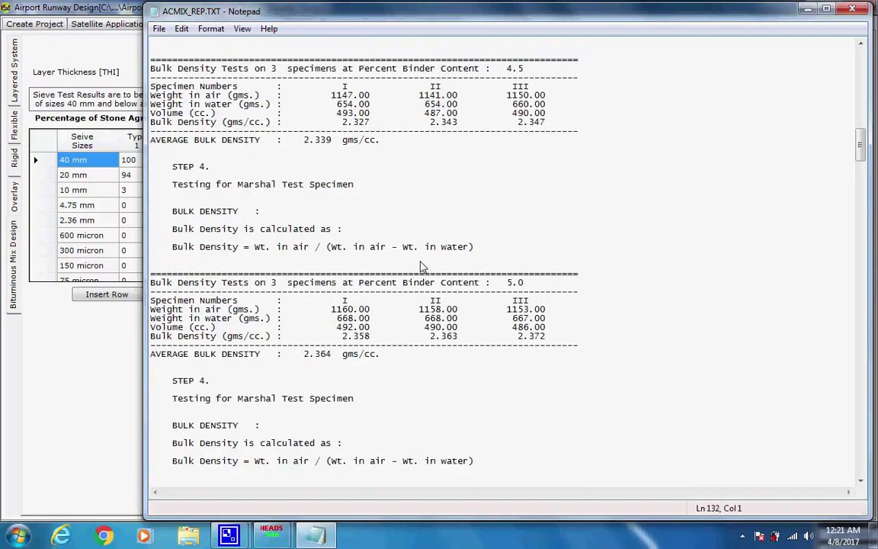
scroll(423, 263, "up", 5)
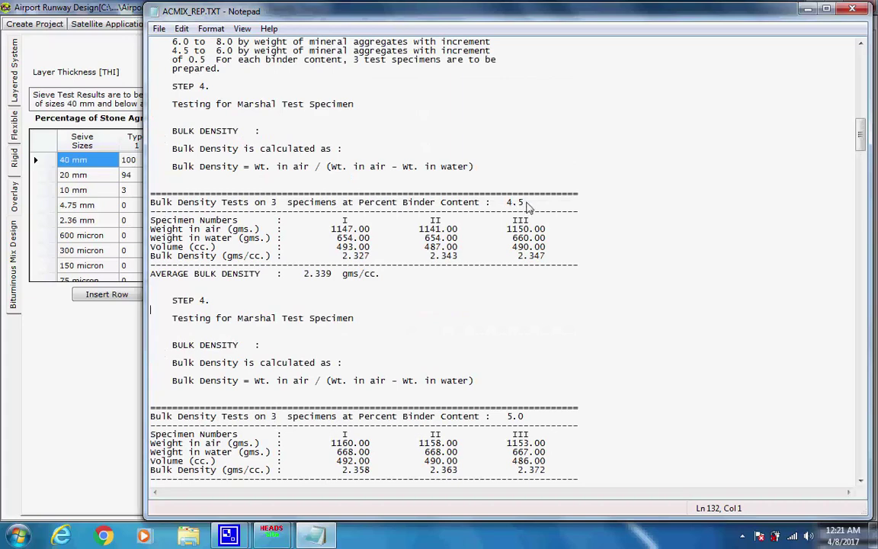
Examine the report's bulk density tests at 4.5, 5.0, 5.5 and 6.0 percent binder content, through to the start of the stability tests.
left_click_drag(526, 203, 288, 202)
left_click_drag(514, 417, 570, 421)
scroll(573, 422, "down", 3)
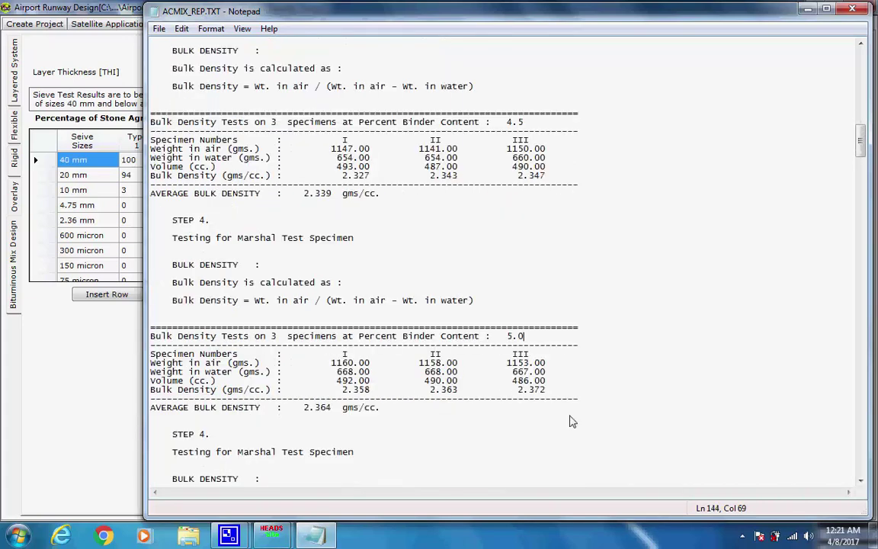
scroll(572, 421, "down", 7)
left_click_drag(524, 362, 284, 365)
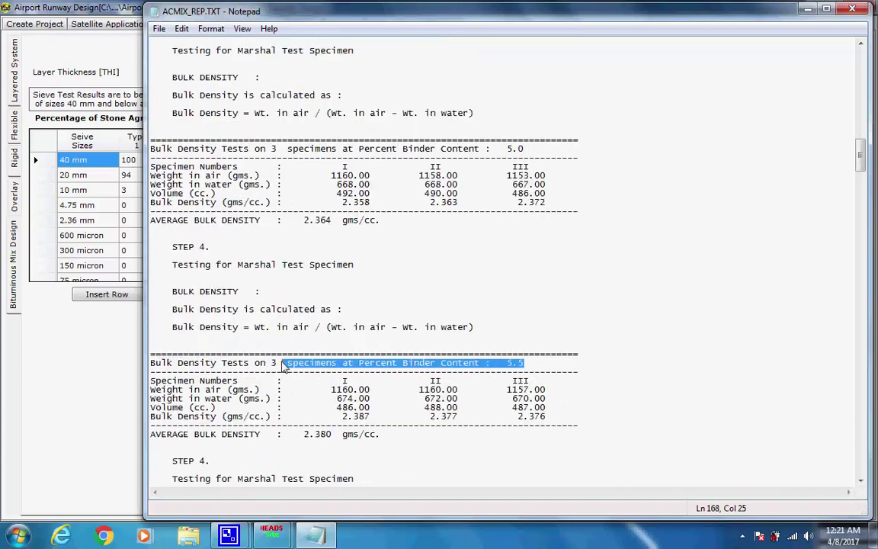
left_click(535, 364)
scroll(535, 365, "down", 8)
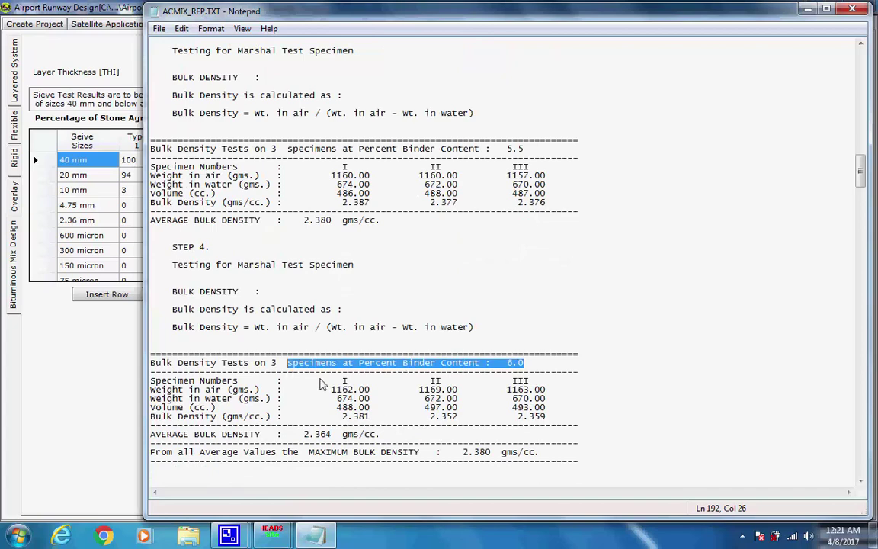
left_click(297, 388)
scroll(333, 376, "down", 5)
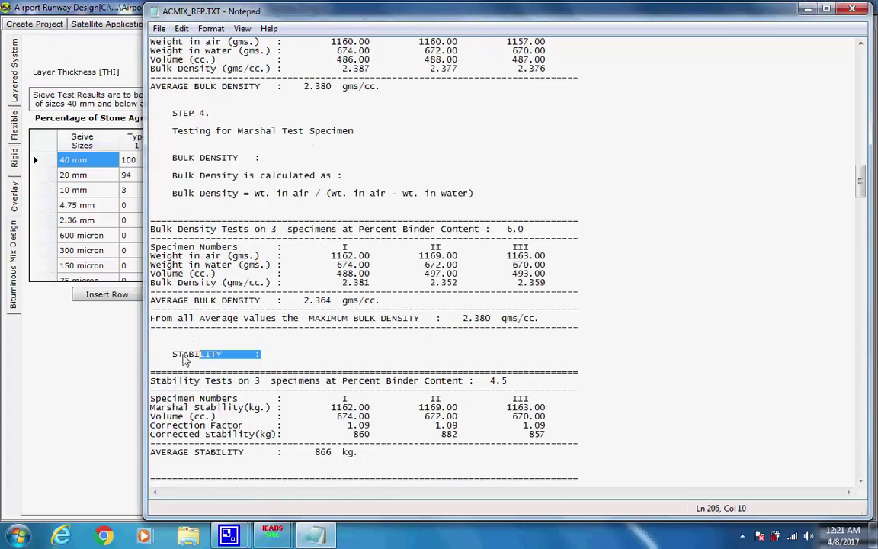